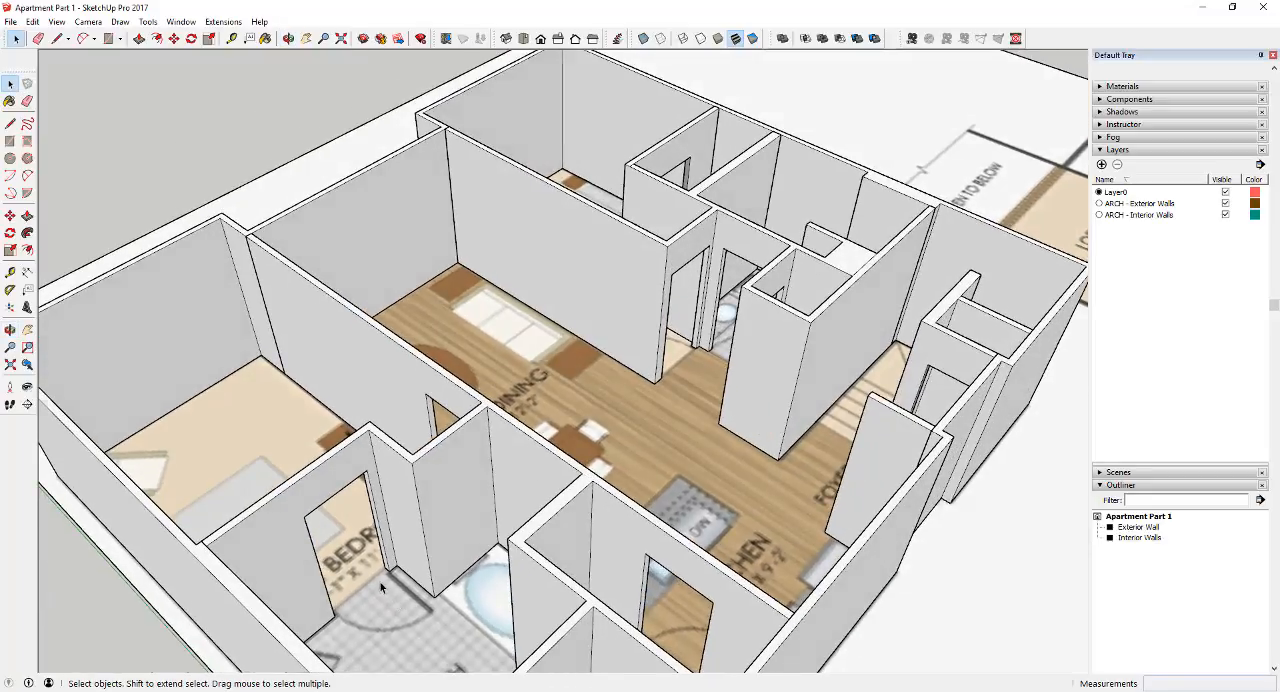
Place a horizontal section plane that cuts through the apartment walls partway up their height
scroll(380, 582, "up", 3)
scroll(380, 582, "down", 2)
scroll(415, 573, "down", 2)
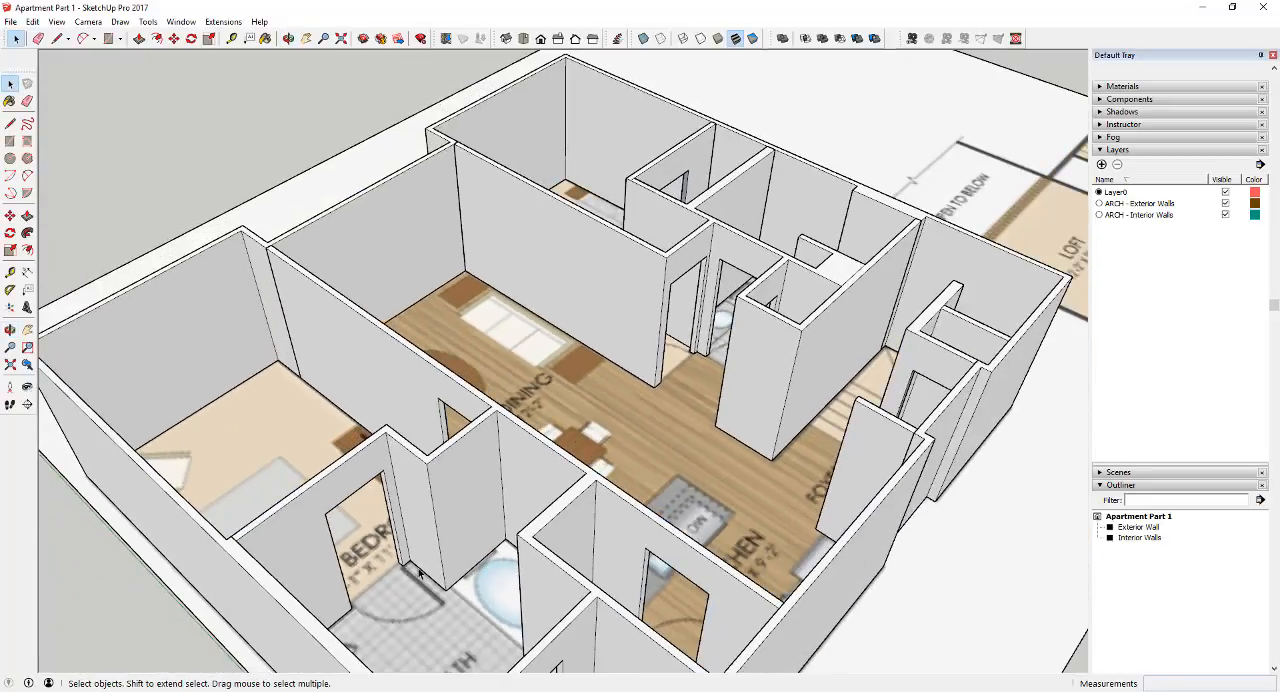
scroll(420, 573, "down", 1)
middle_click_drag(443, 590, 102, 420)
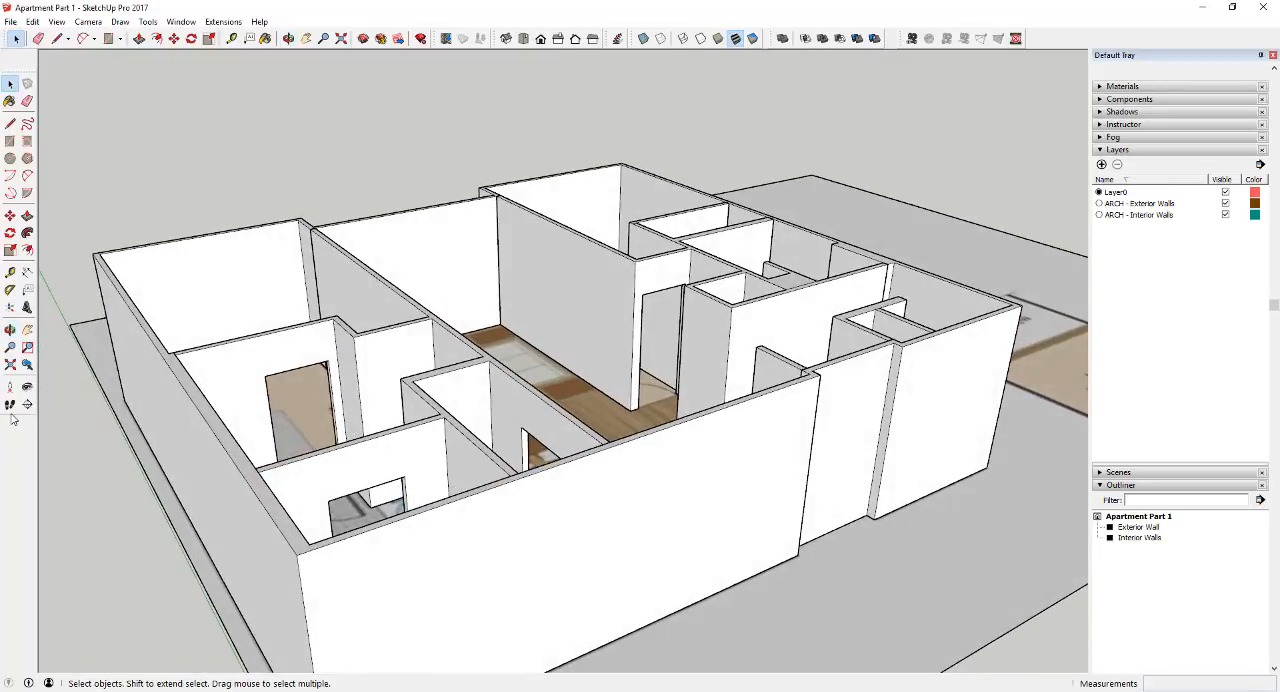
left_click(28, 405)
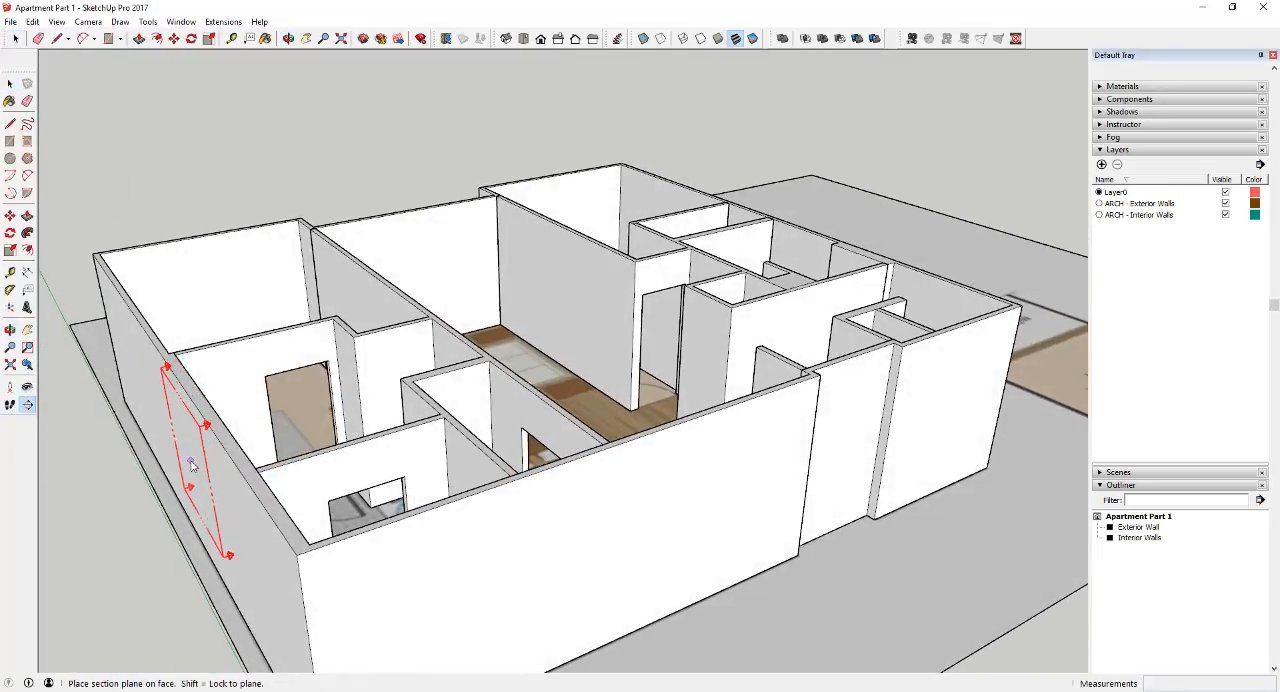
left_click(205, 526)
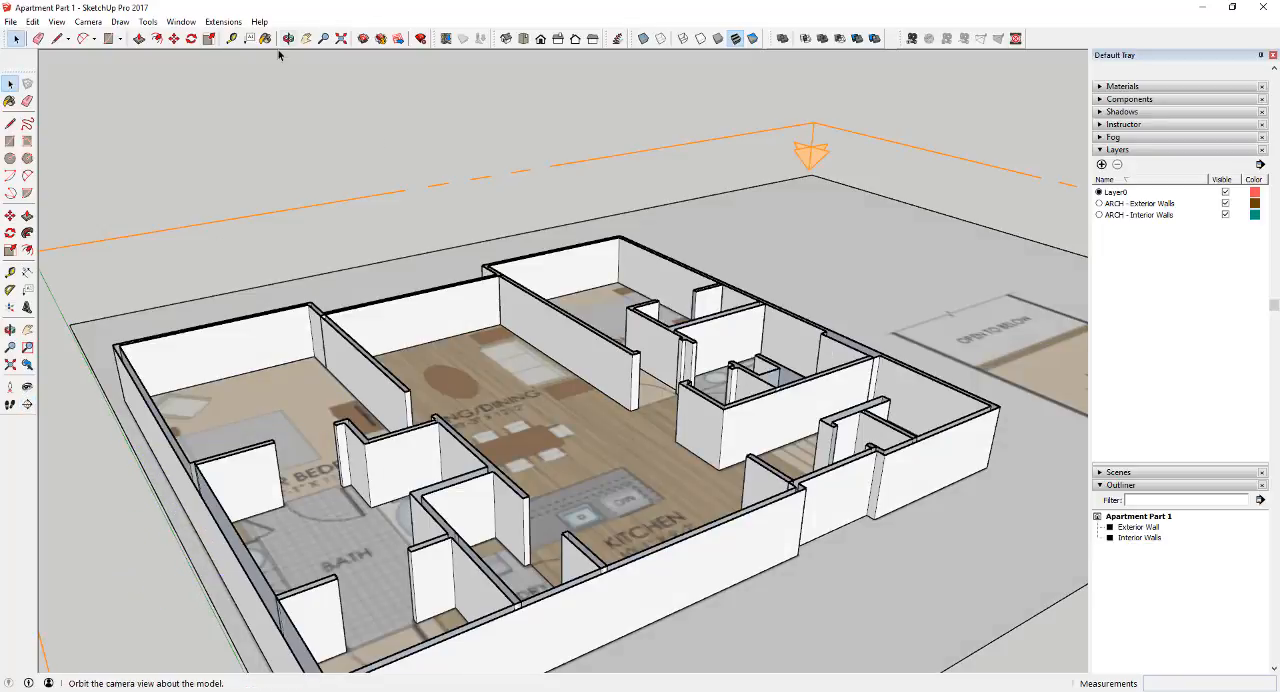
Show the sectioned apartment from the top in parallel projection
left_click(523, 38)
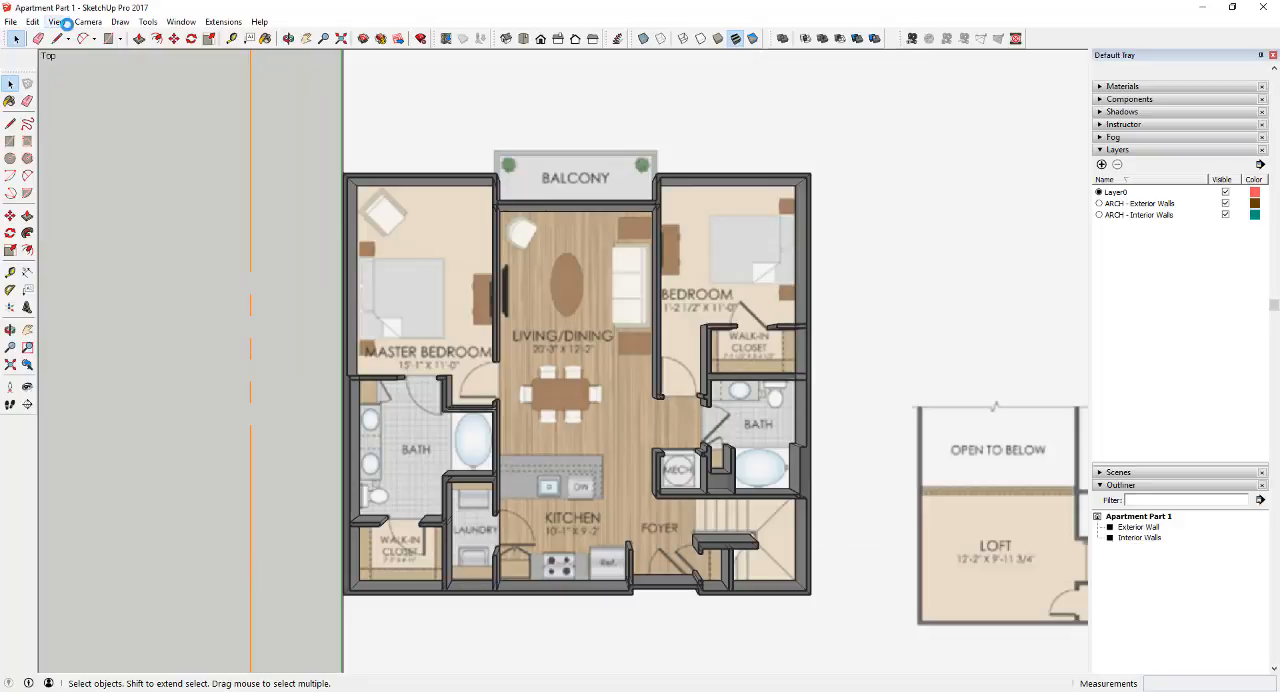
left_click(60, 22)
mouse_move(87, 22)
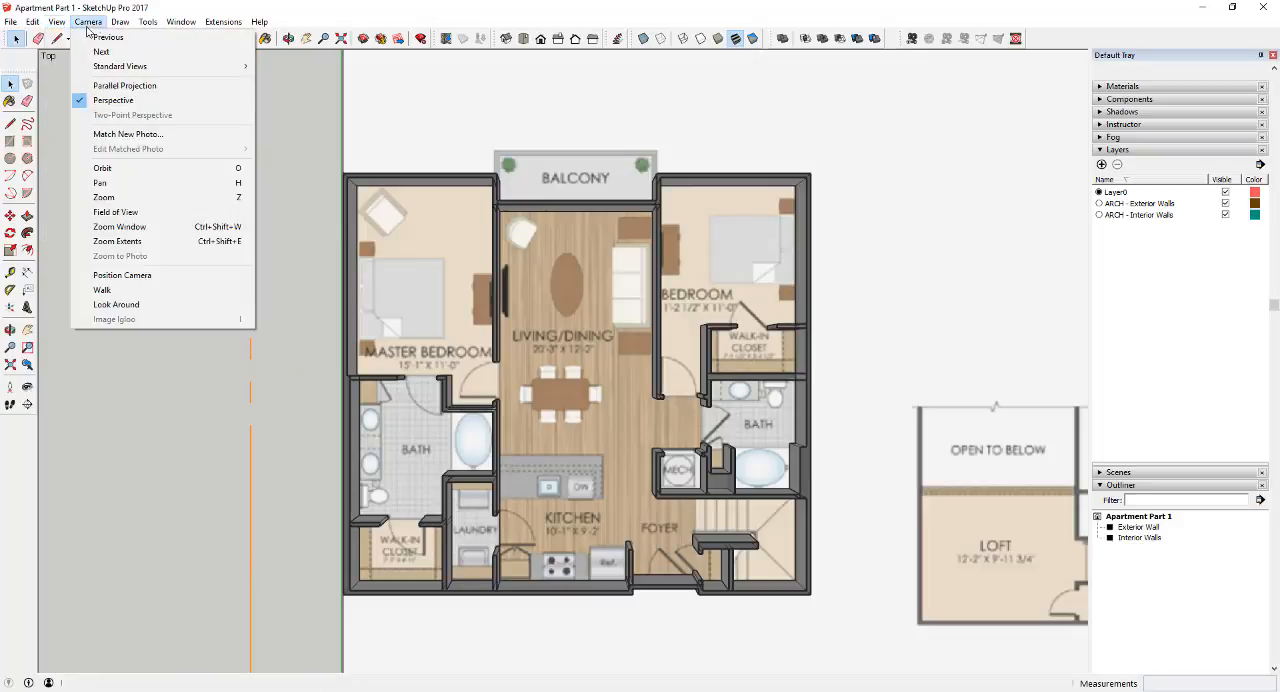
left_click(117, 101)
Examine the door swings and wall openings around the master bedroom, bath and second bedroom on the floor plan
scroll(530, 362, "up", 1)
scroll(624, 382, "up", 1)
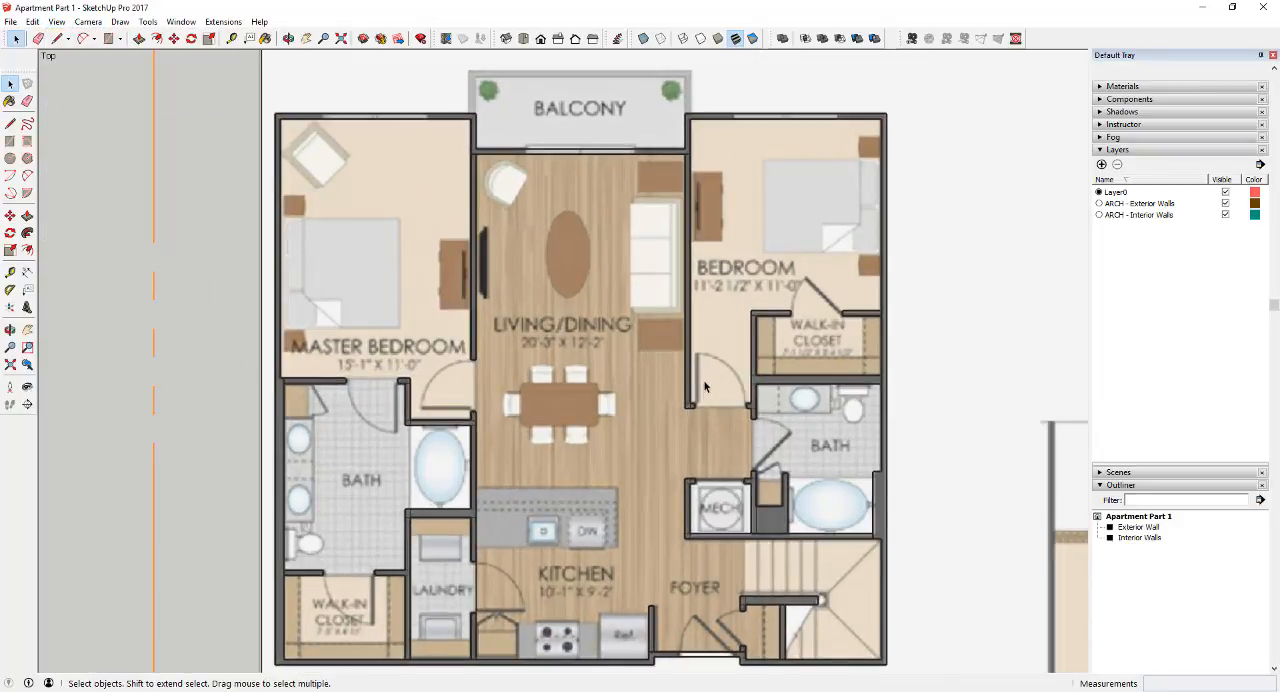
scroll(597, 410, "up", 2)
scroll(343, 409, "up", 2)
scroll(286, 206, "up", 1)
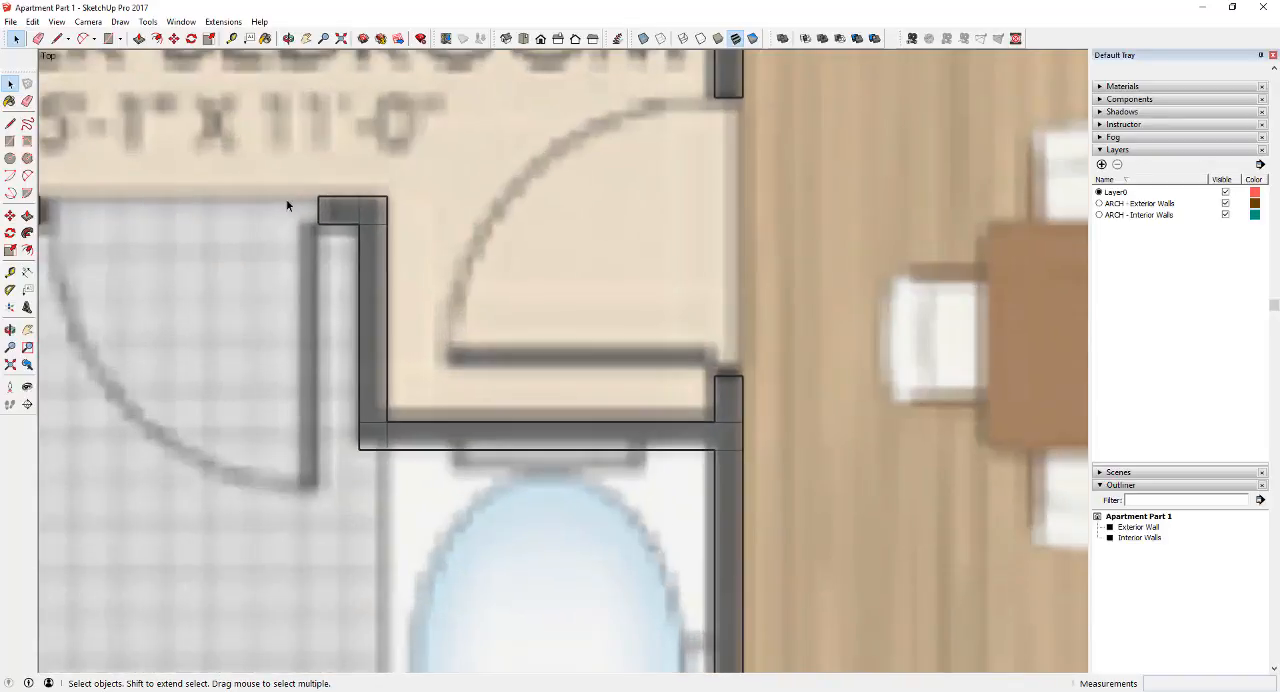
scroll(715, 455, "down", 2)
scroll(716, 247, "up", 3)
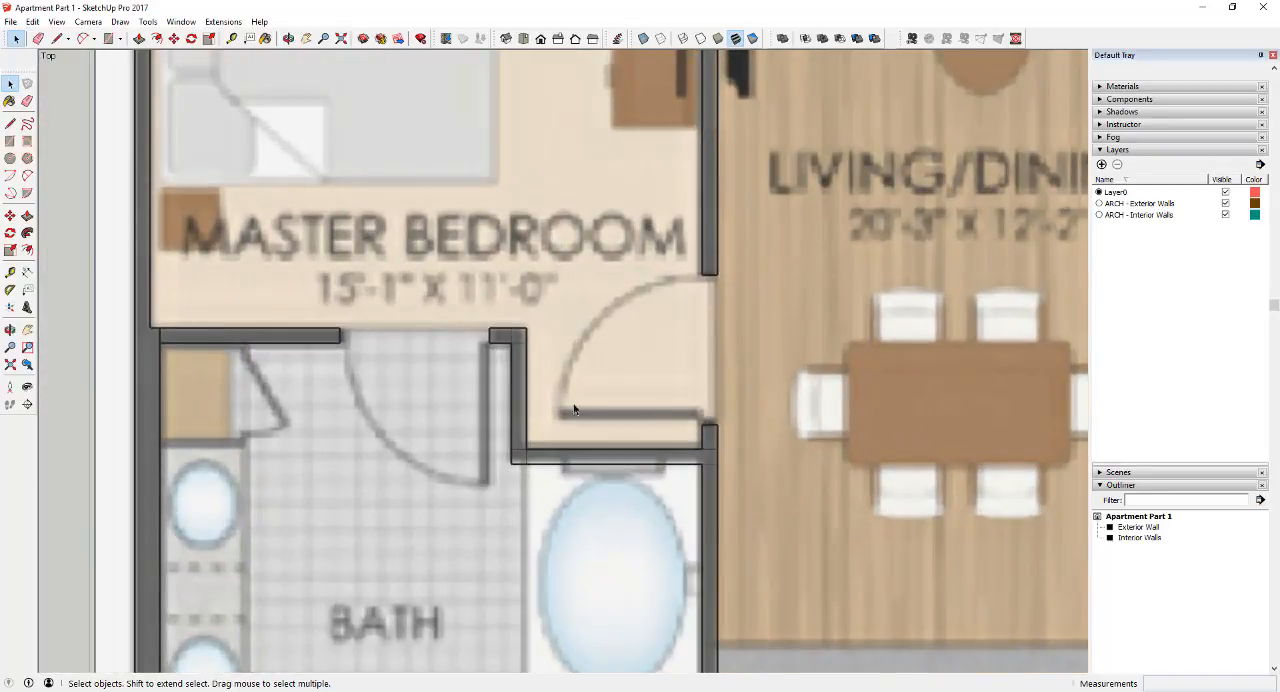
scroll(575, 410, "down", 2)
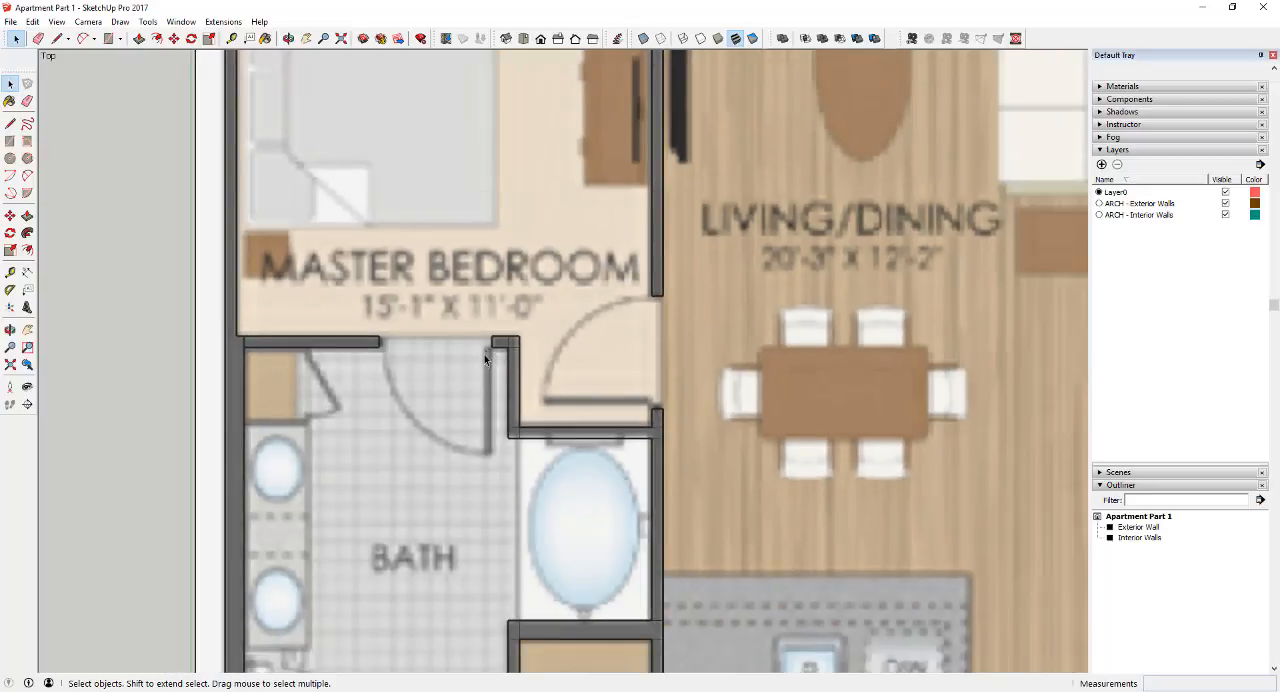
scroll(490, 375, "down", 1)
scroll(504, 356, "down", 3)
scroll(504, 356, "down", 2)
scroll(510, 359, "up", 4)
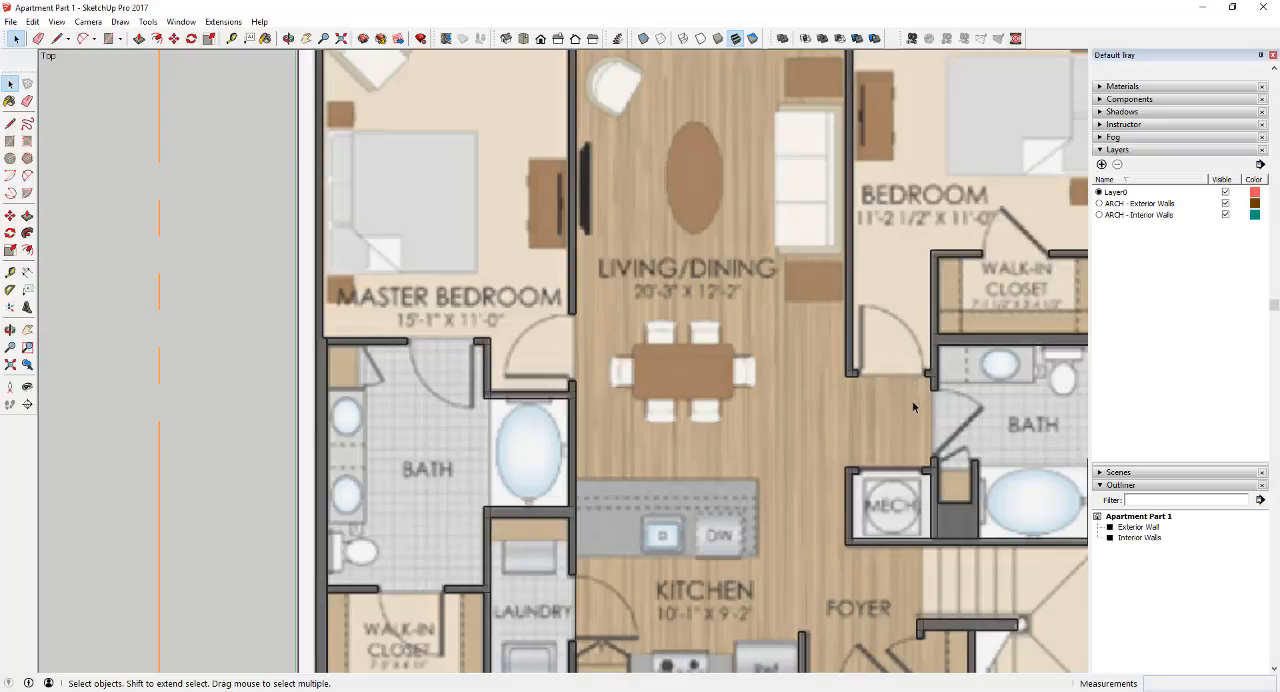
scroll(918, 410, "down", 3)
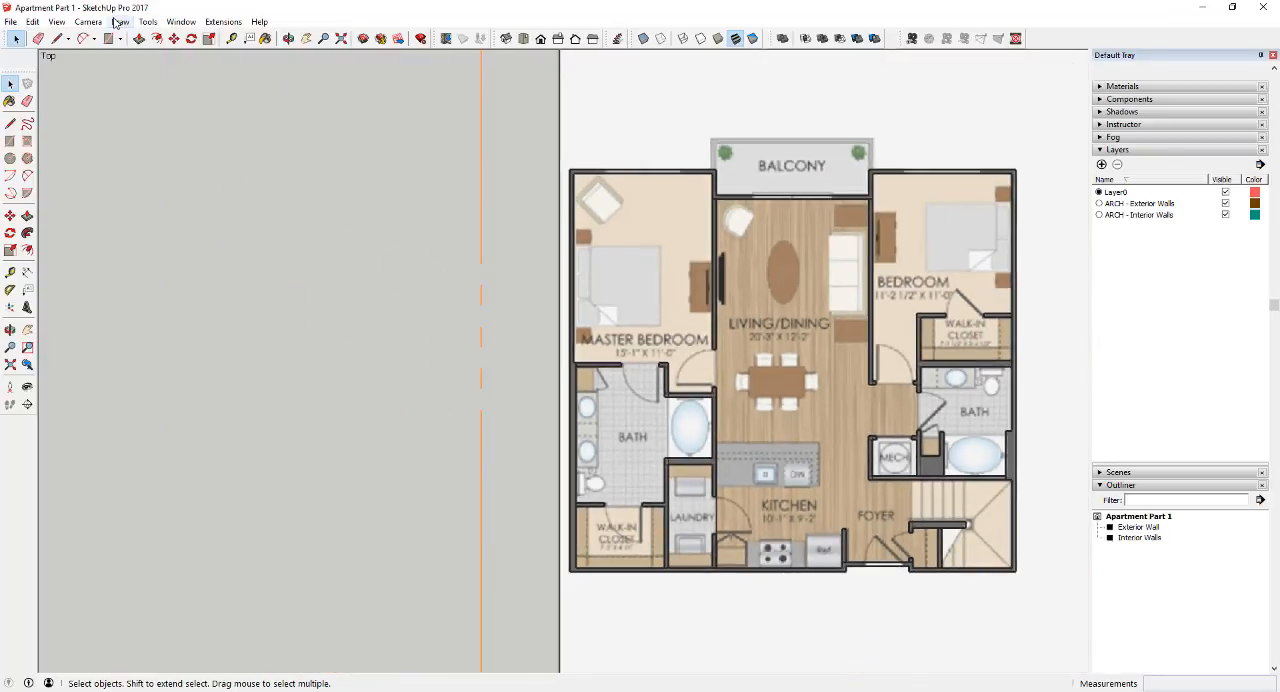
Return the camera from parallel projection to a three-dimensional perspective view of the apartment
left_click(88, 21)
left_click(100, 97)
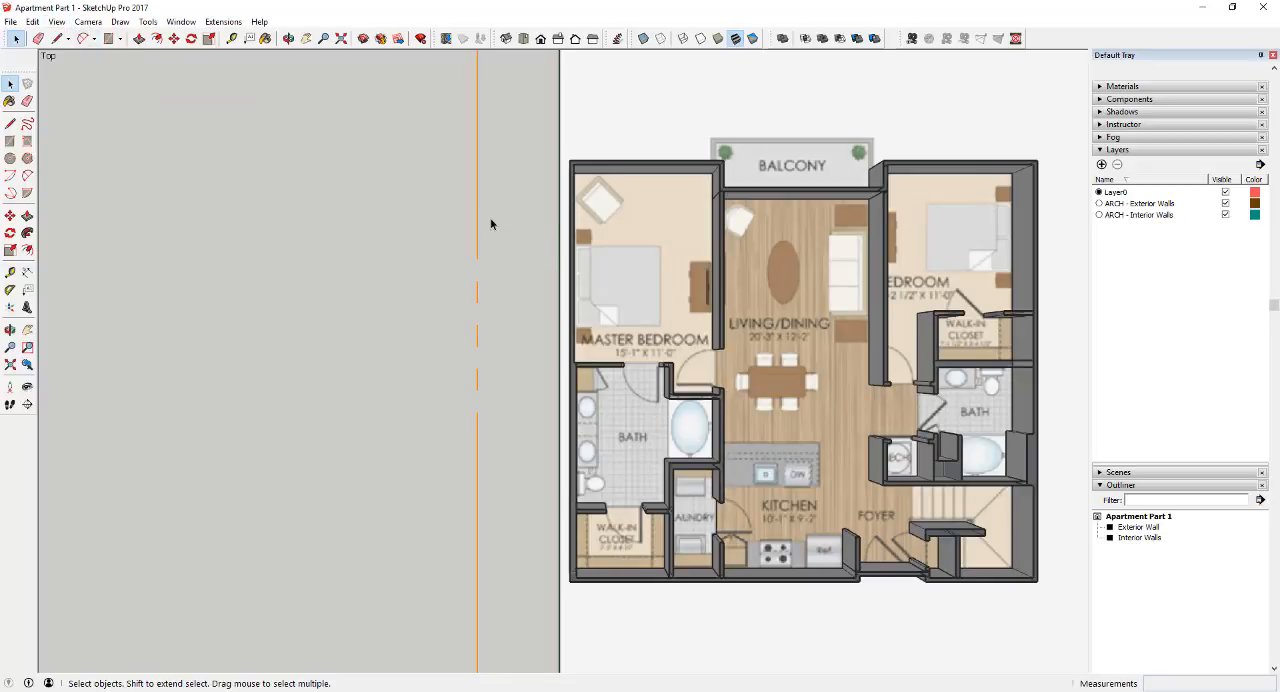
middle_click_drag(491, 222, 545, 211)
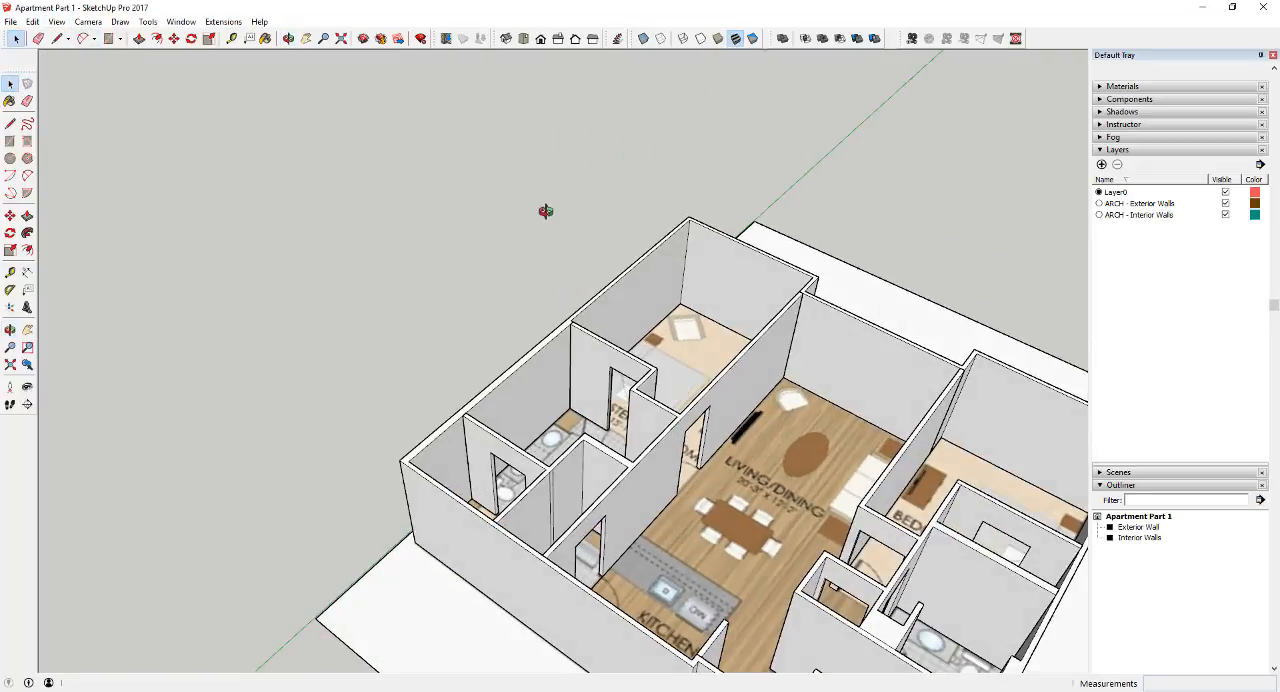
Draw a rectangle filling the master bedroom doorway on the living room side, from its floor corner to the opposite upper corner
scroll(708, 525, "up", 3)
scroll(672, 338, "up", 3)
middle_click_drag(672, 338, 368, 463)
scroll(320, 463, "up", 5)
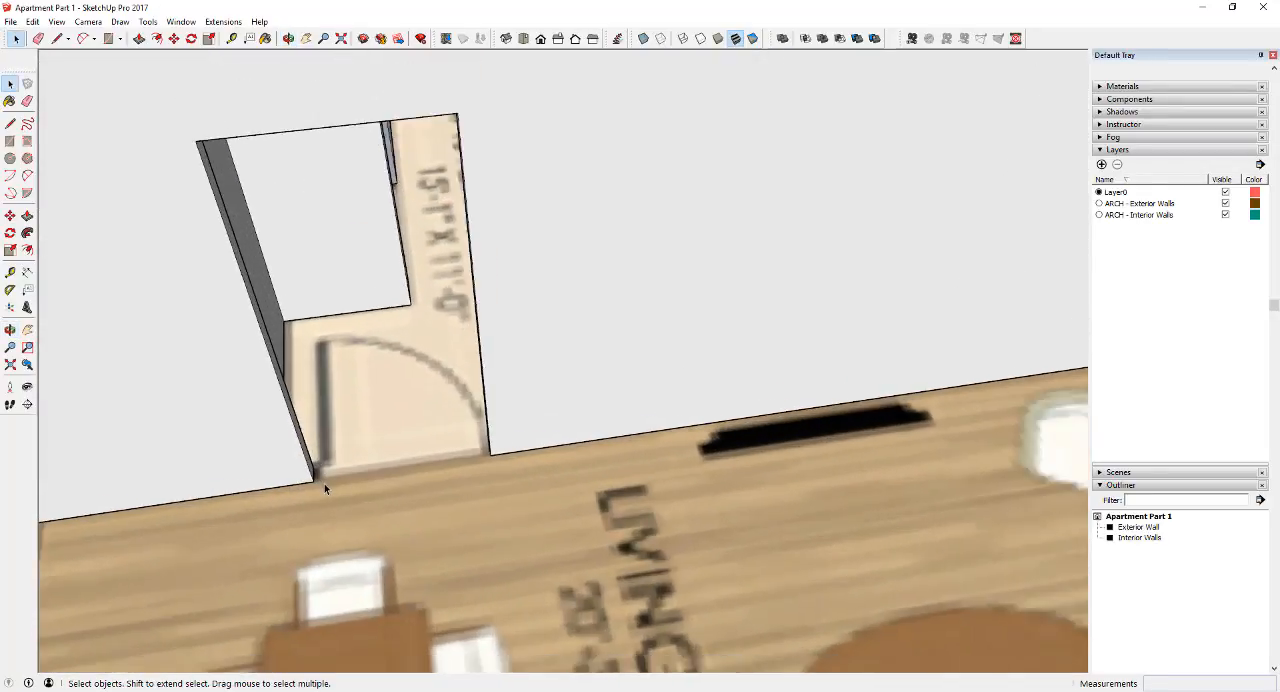
scroll(328, 472, "down", 5)
key("r")
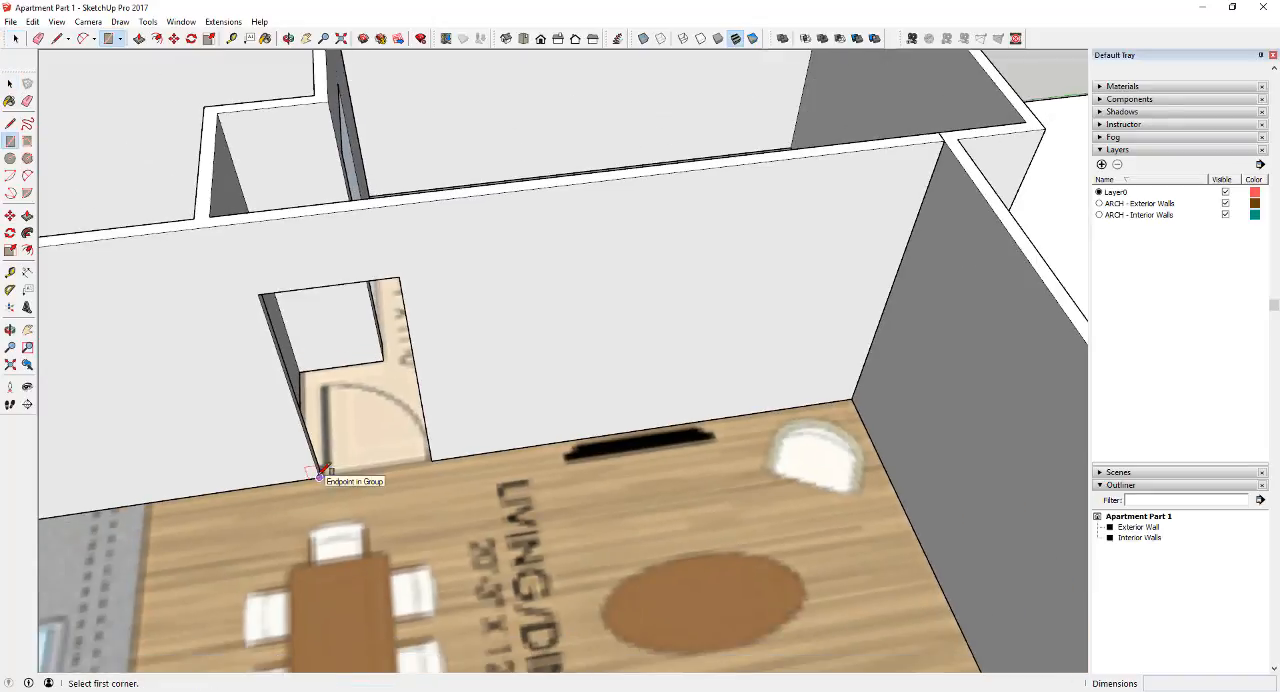
left_click(317, 473)
left_click(401, 278)
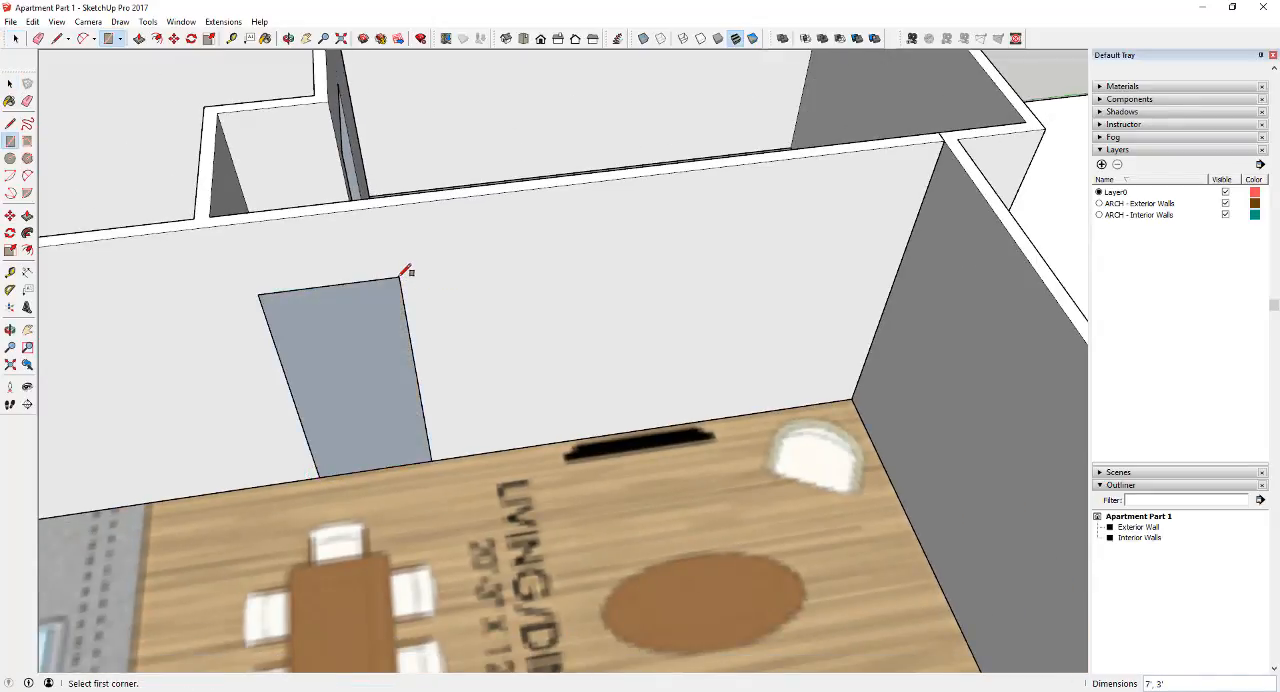
Draw a rectangle across the same doorway on the master bedroom side, from the floor corner to the opposite upper corner
middle_click_drag(354, 374, 686, 294)
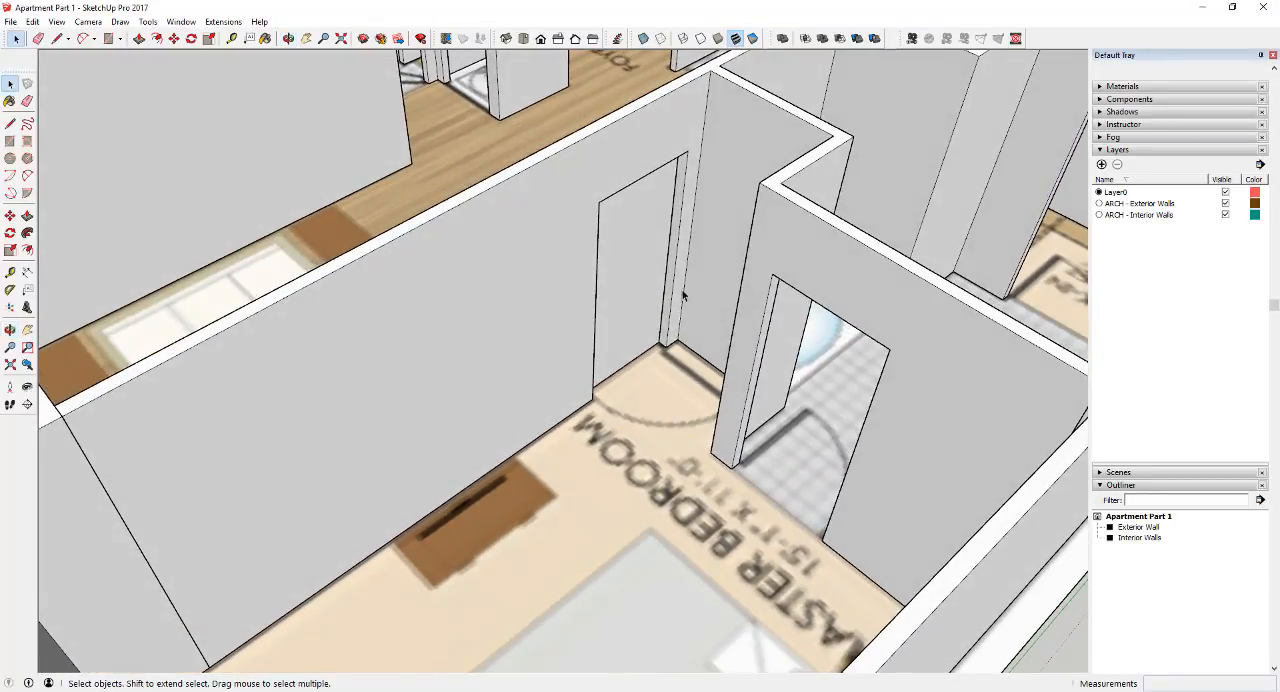
key("r")
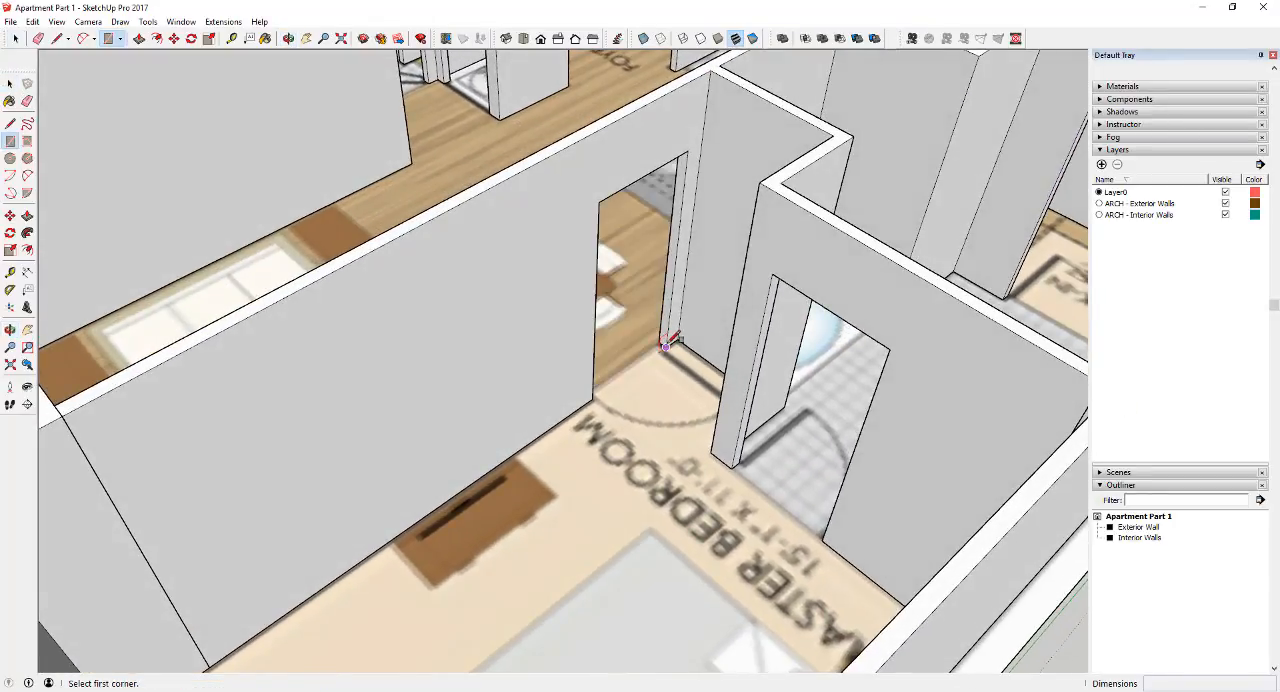
left_click(667, 343)
left_click(598, 201)
key("space")
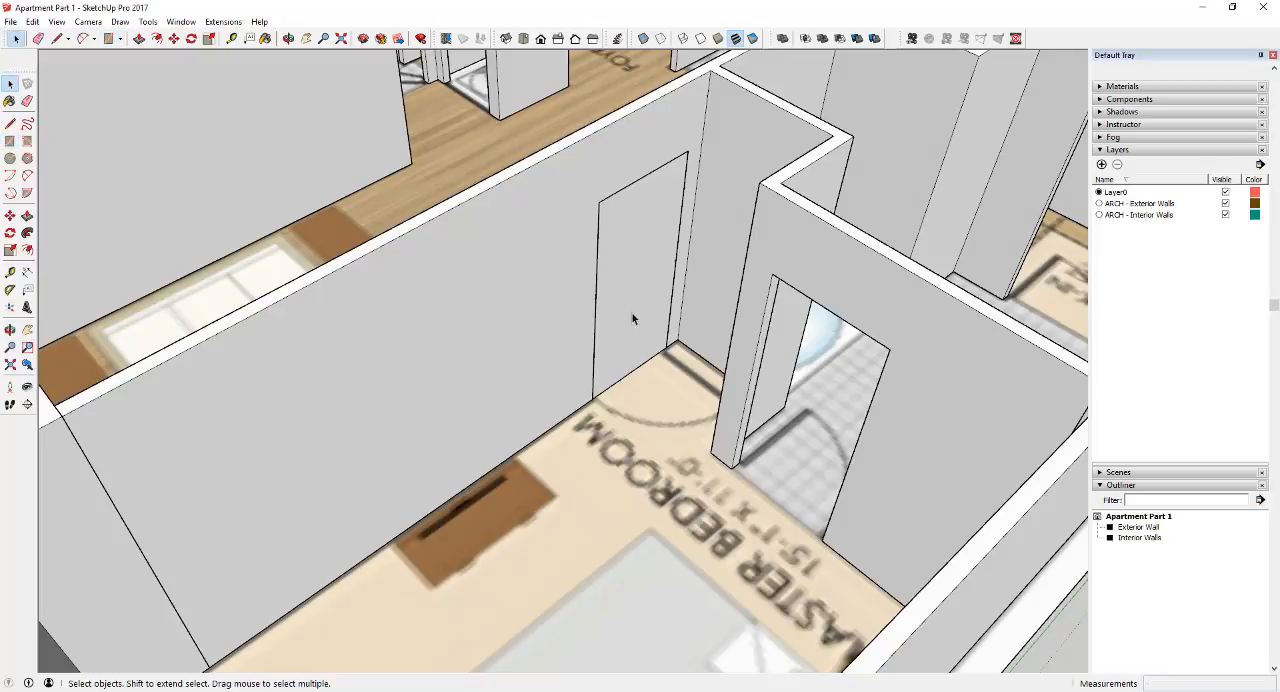
Draw a rectangle 3 5/8" by about 1 5/8" on the floor at the base of the master bedroom doorway's jamb
scroll(632, 318, "up", 3)
scroll(656, 380, "down", 3)
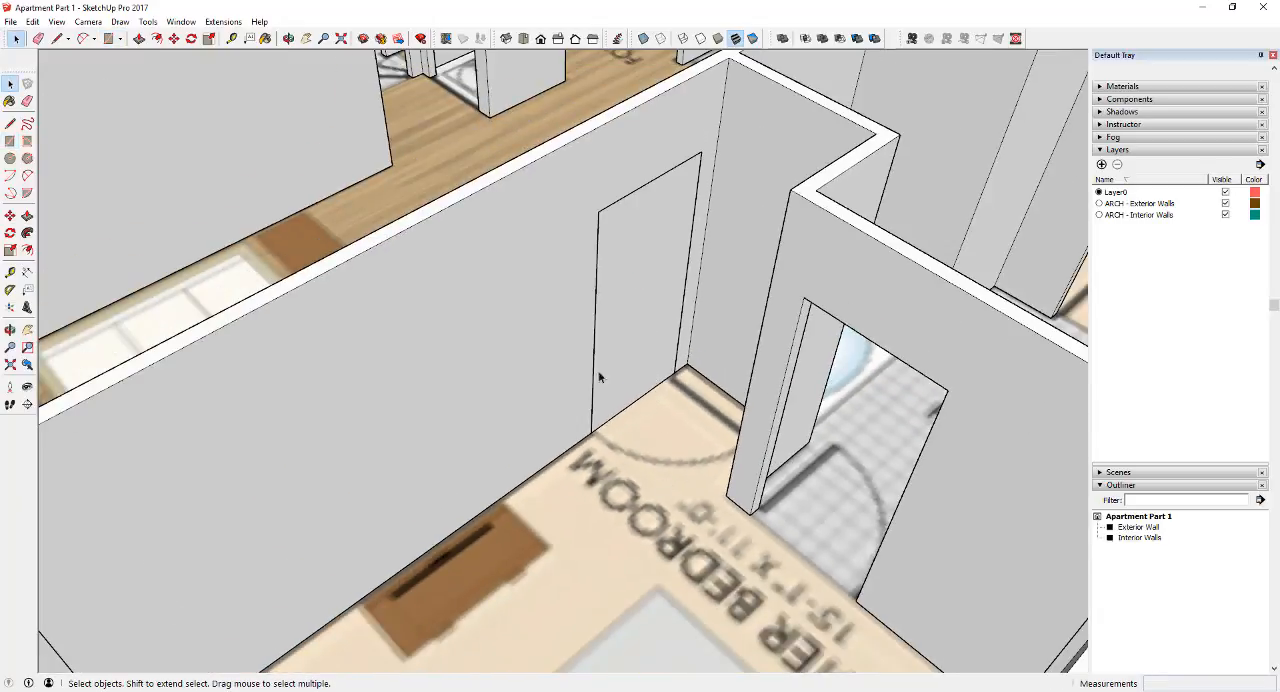
scroll(645, 369, "down", 5)
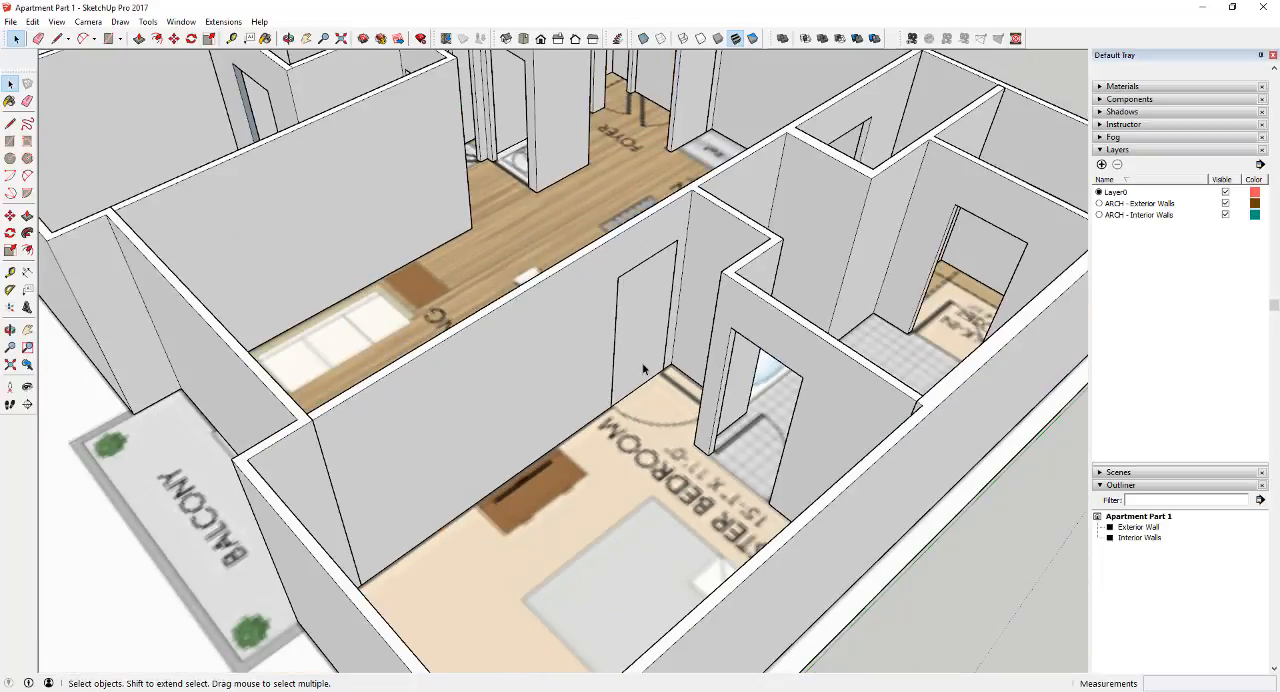
scroll(660, 378, "up", 6)
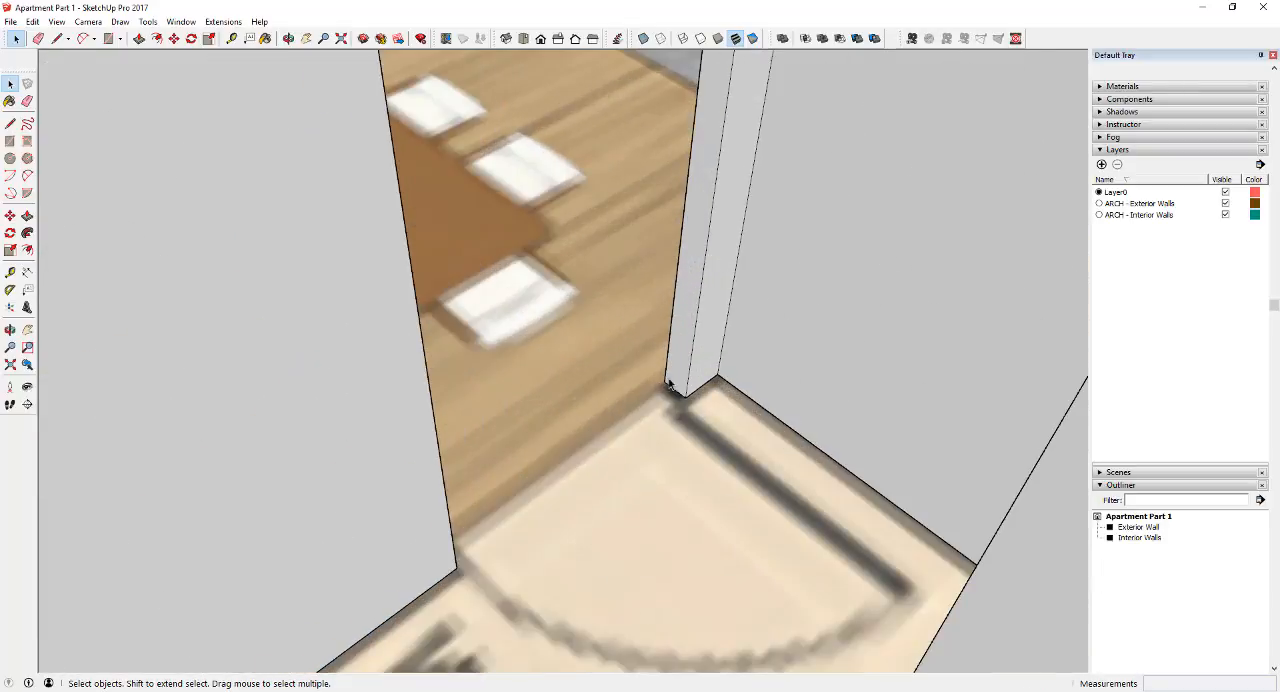
key("r")
left_click(664, 382)
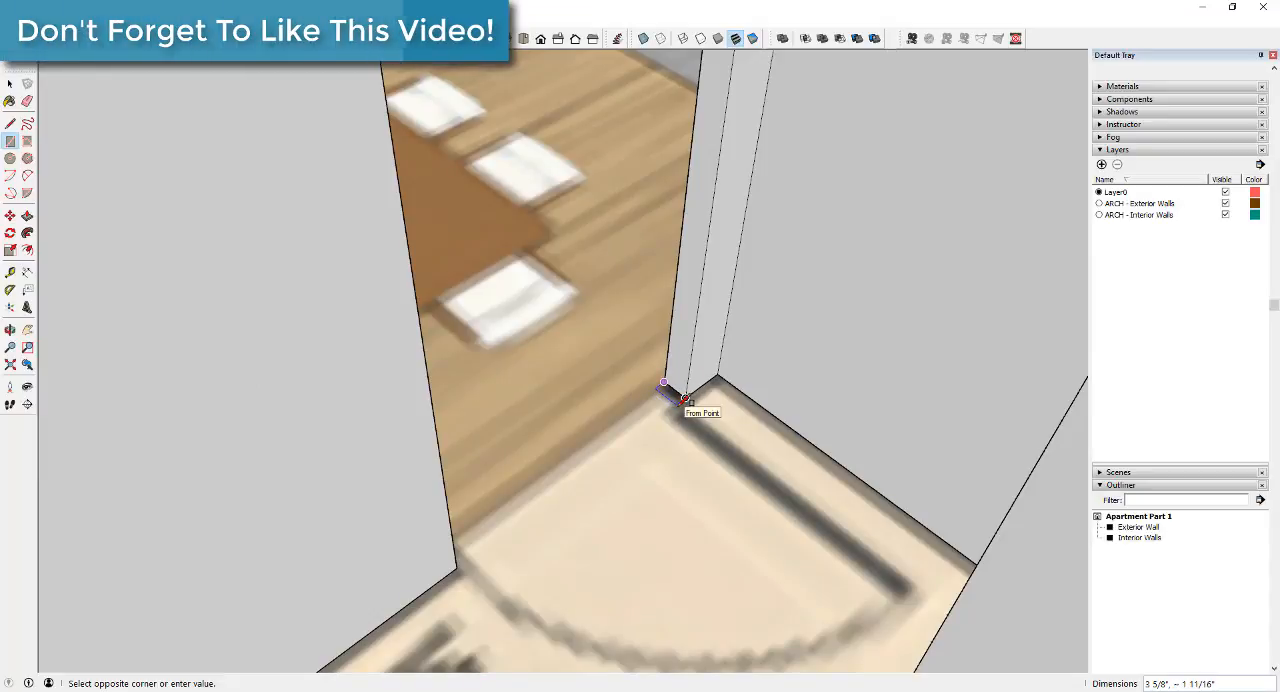
left_click(686, 400)
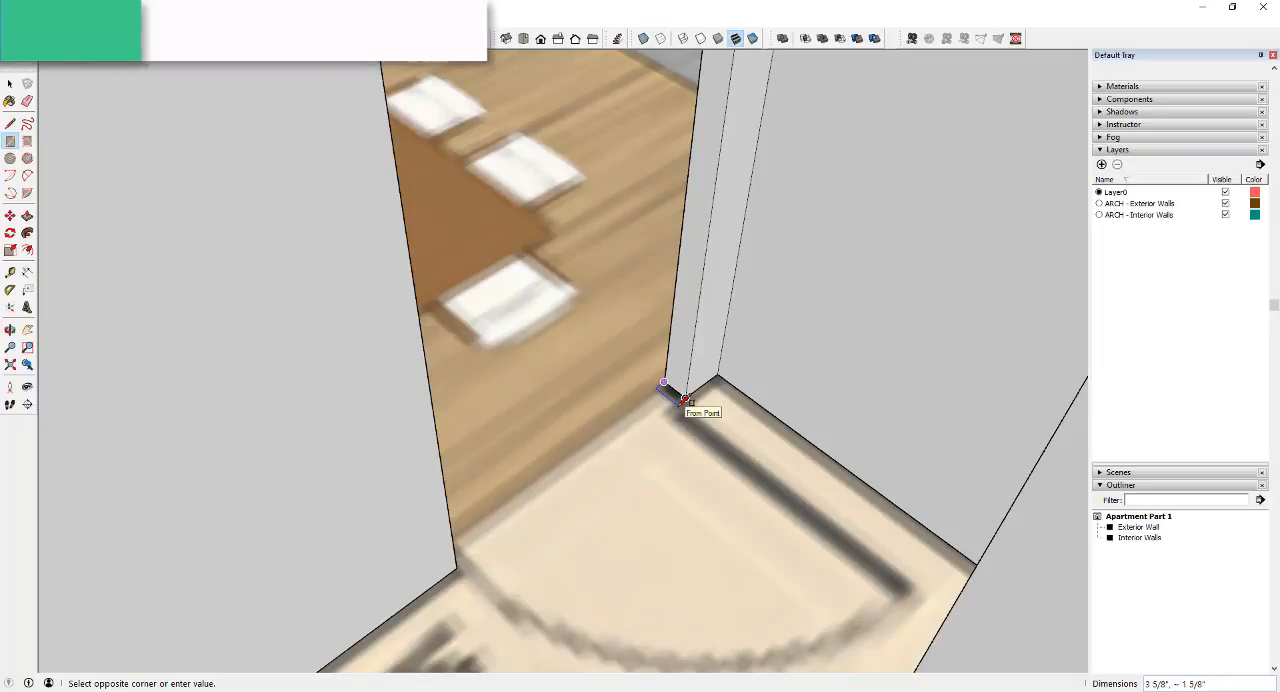
Push/Pull the small base rectangle up to the head of the doorway, about 6' 11 9/16" high
key("space")
key("p")
left_click(672, 396)
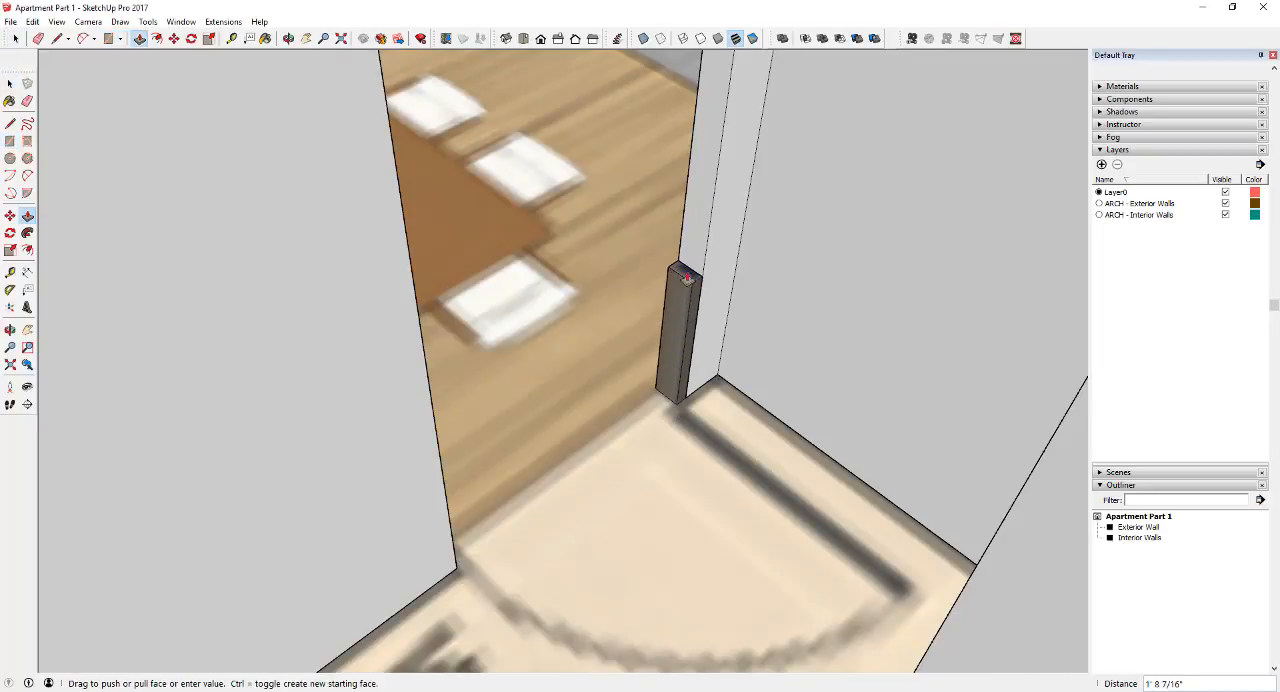
scroll(686, 272, "down", 5)
scroll(686, 272, "down", 1)
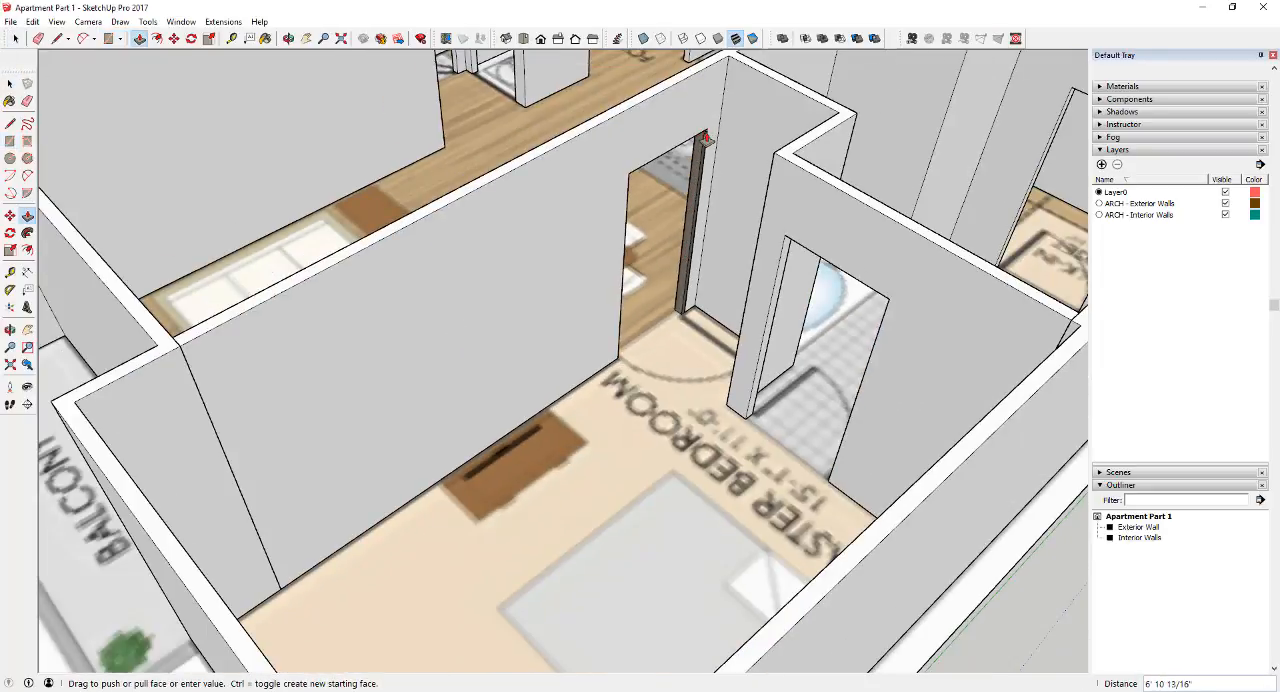
left_click(706, 134)
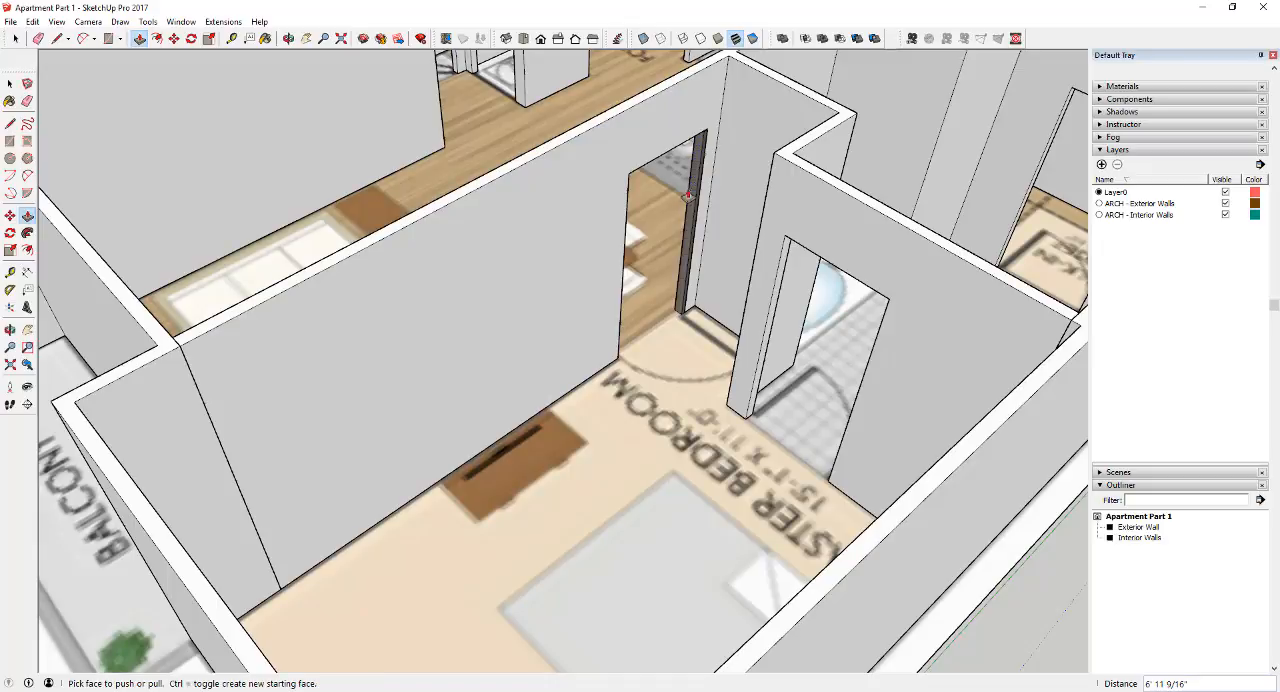
Undo the extruded post at the master bedroom doorway's jamb
key("ctrl+z")
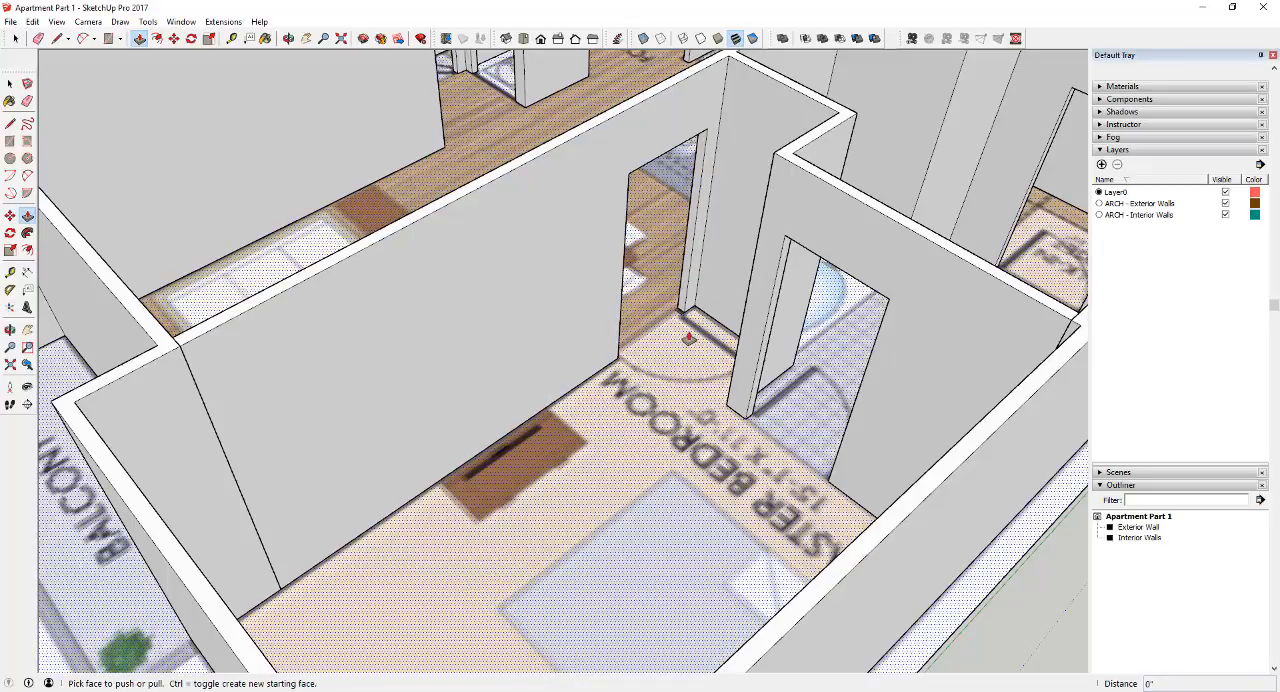
key("space")
scroll(676, 310, "up", 5)
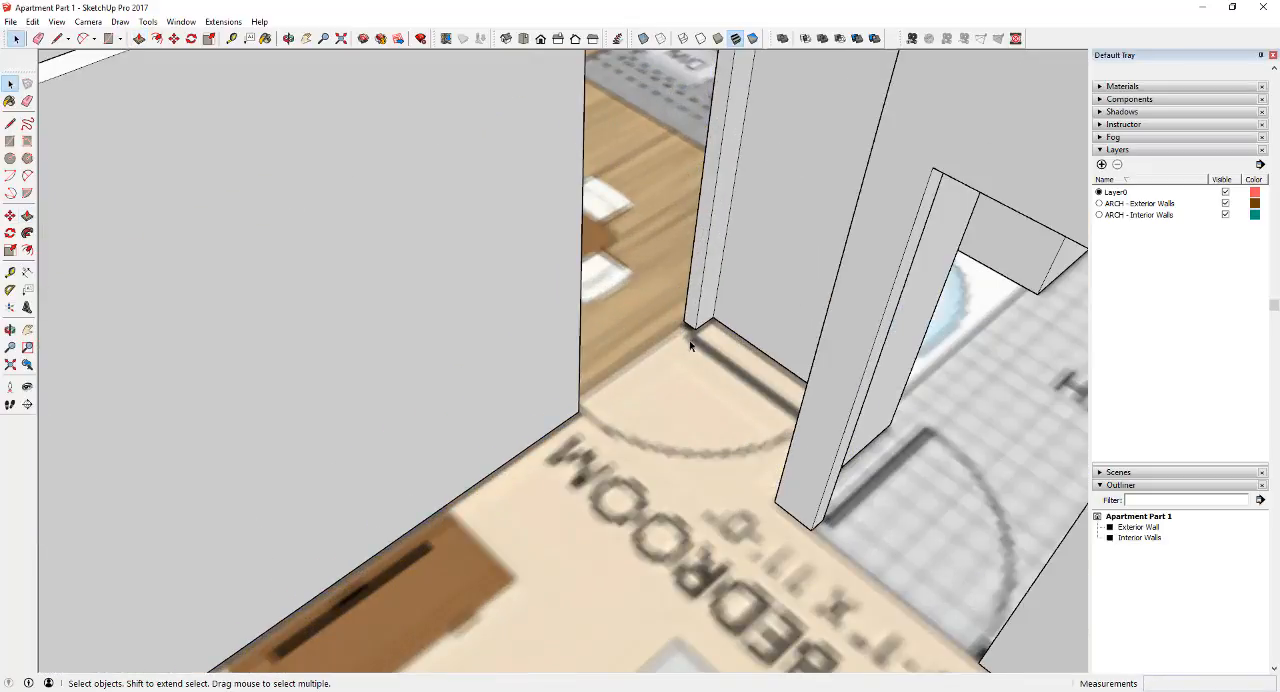
mouse_move(689, 340)
middle_mouse_down()
mouse_move(677, 356)
mouse_move(698, 343)
middle_mouse_up()
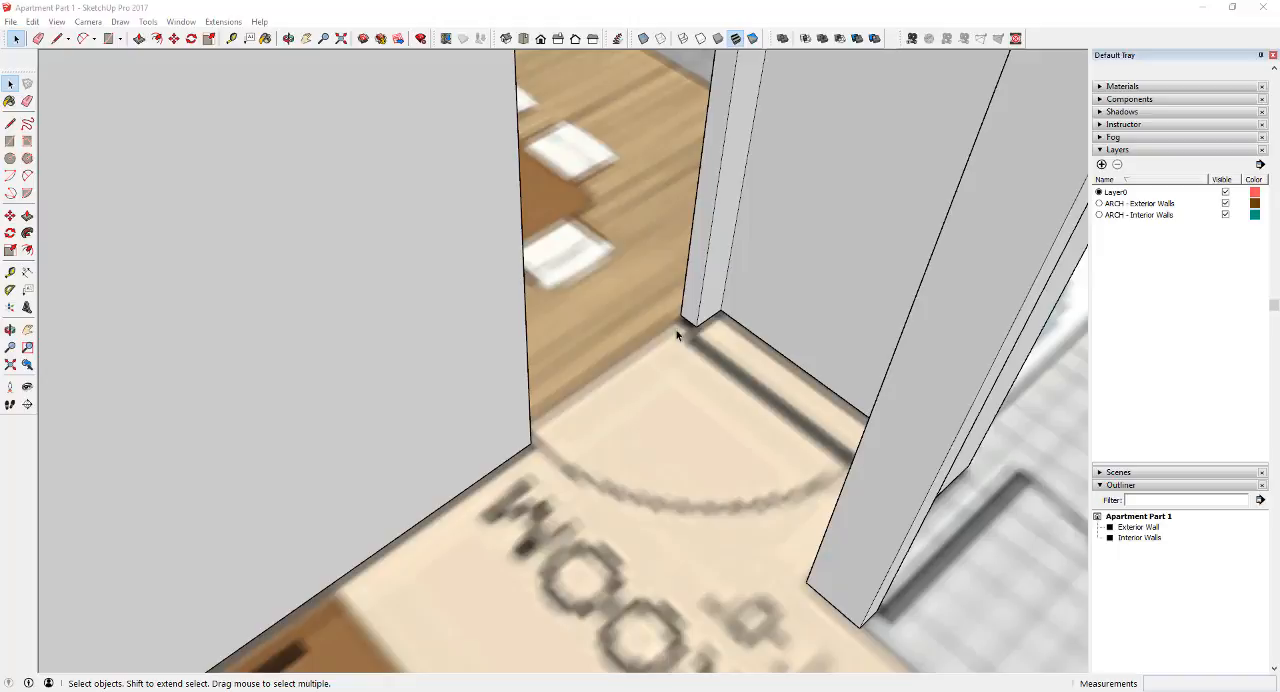
middle_click_drag(677, 335, 698, 331)
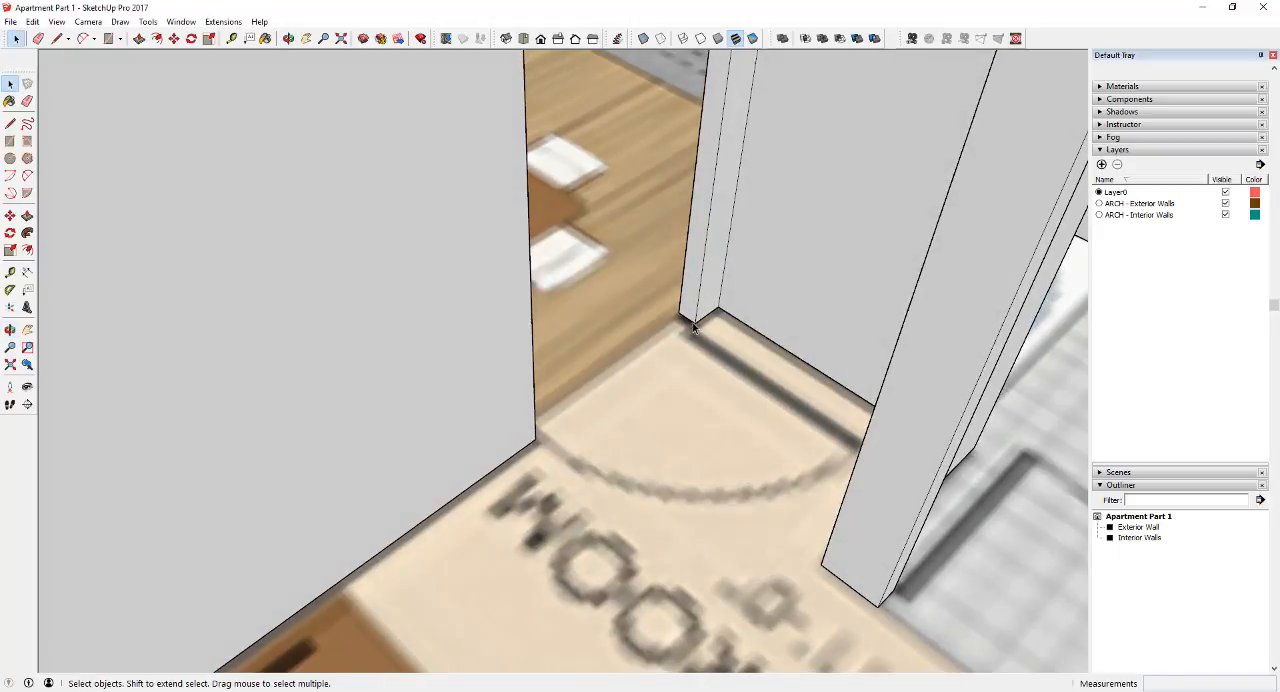
Draw a rectangle filling the master bedroom doorway on the bedroom side, from the floor corner to the opposite upper corner
scroll(691, 326, "down", 5)
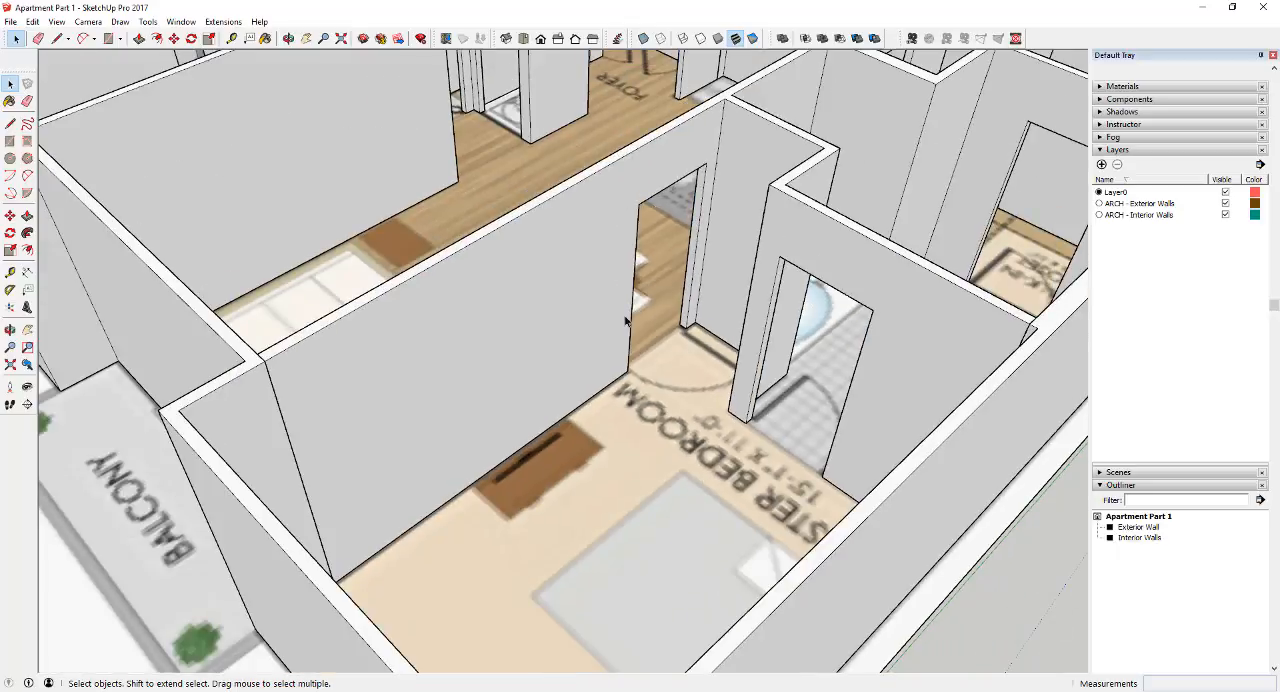
scroll(747, 393, "down", 3)
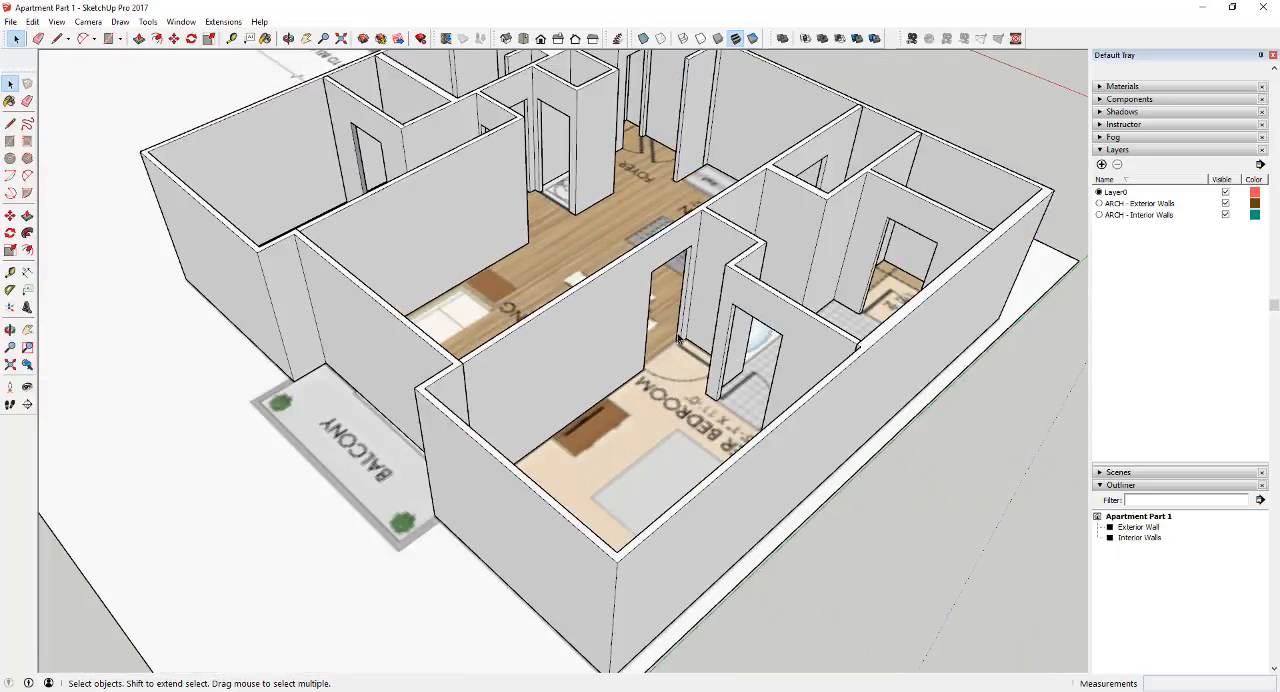
scroll(560, 440, "up", 6)
key("r")
left_click(530, 464)
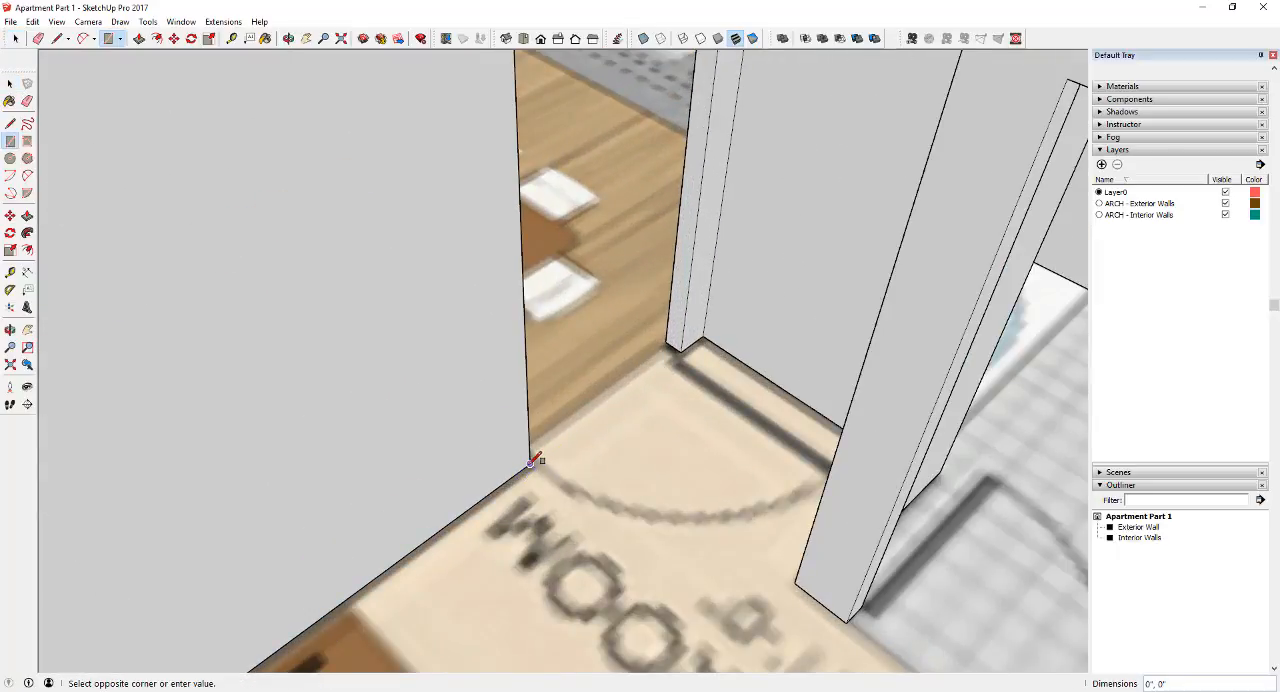
scroll(530, 462, "down", 5)
left_click(612, 219)
key("space")
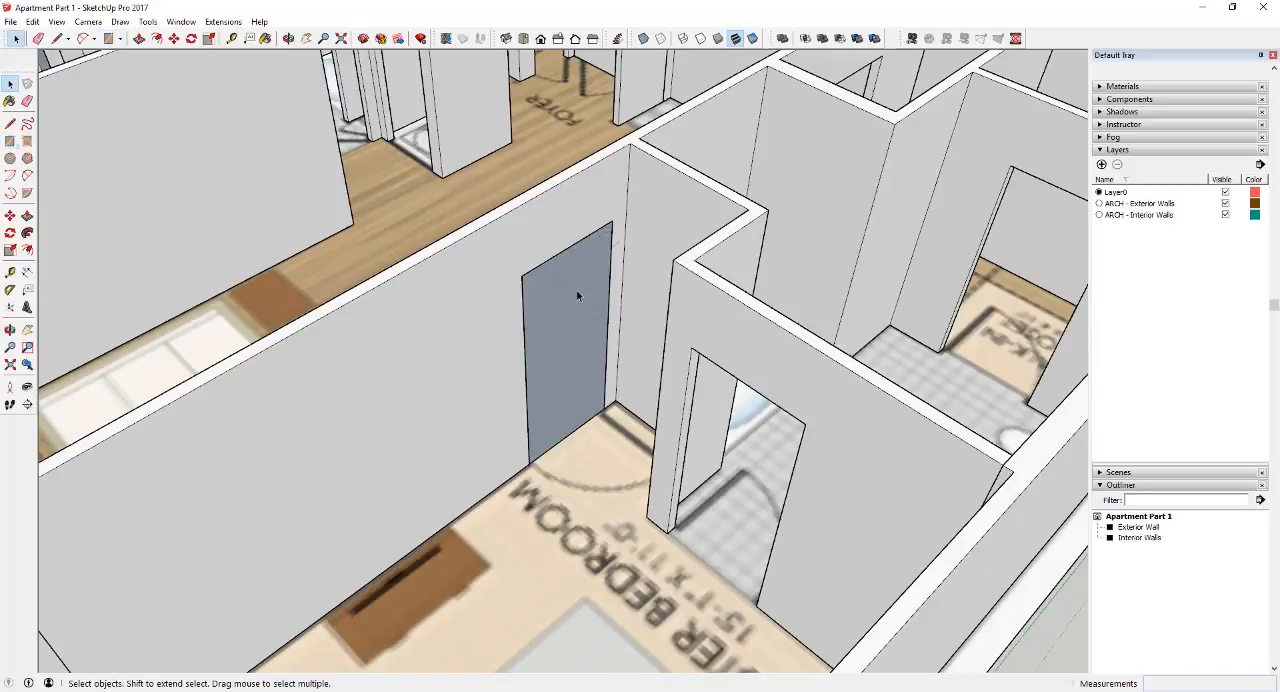
Offset the doorway face's outline 2" inward to outline the door frame
scroll(588, 332, "up", 5)
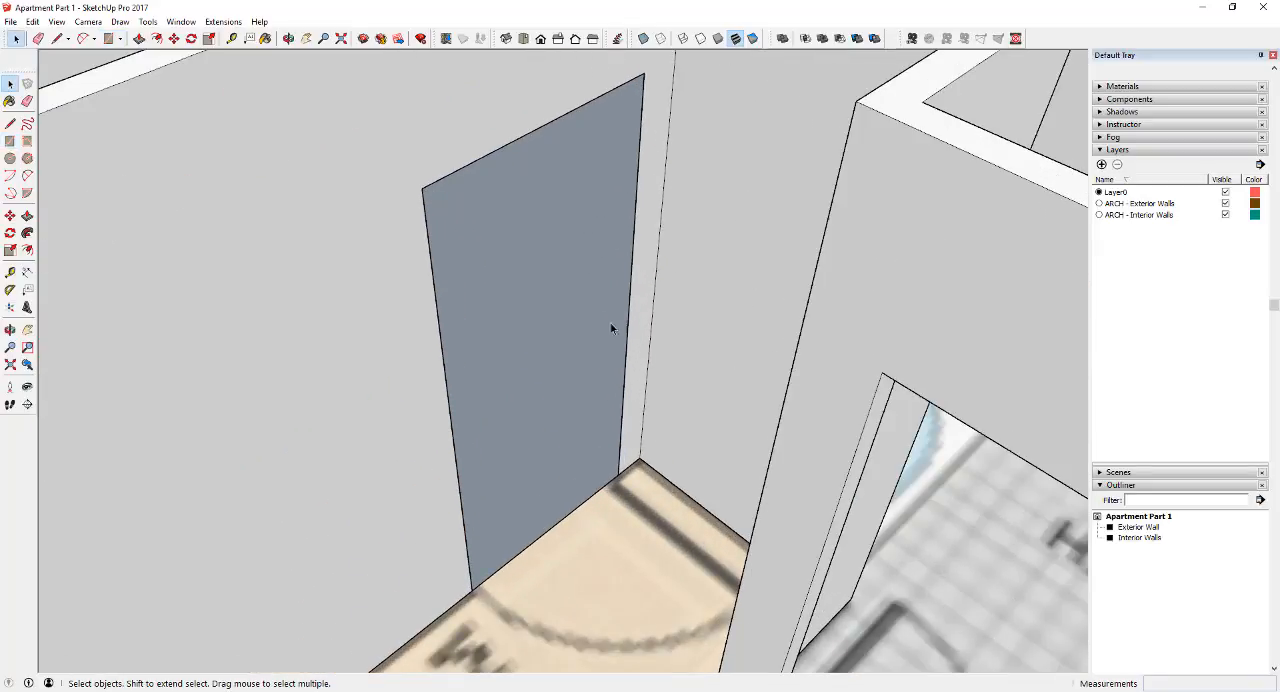
key("f")
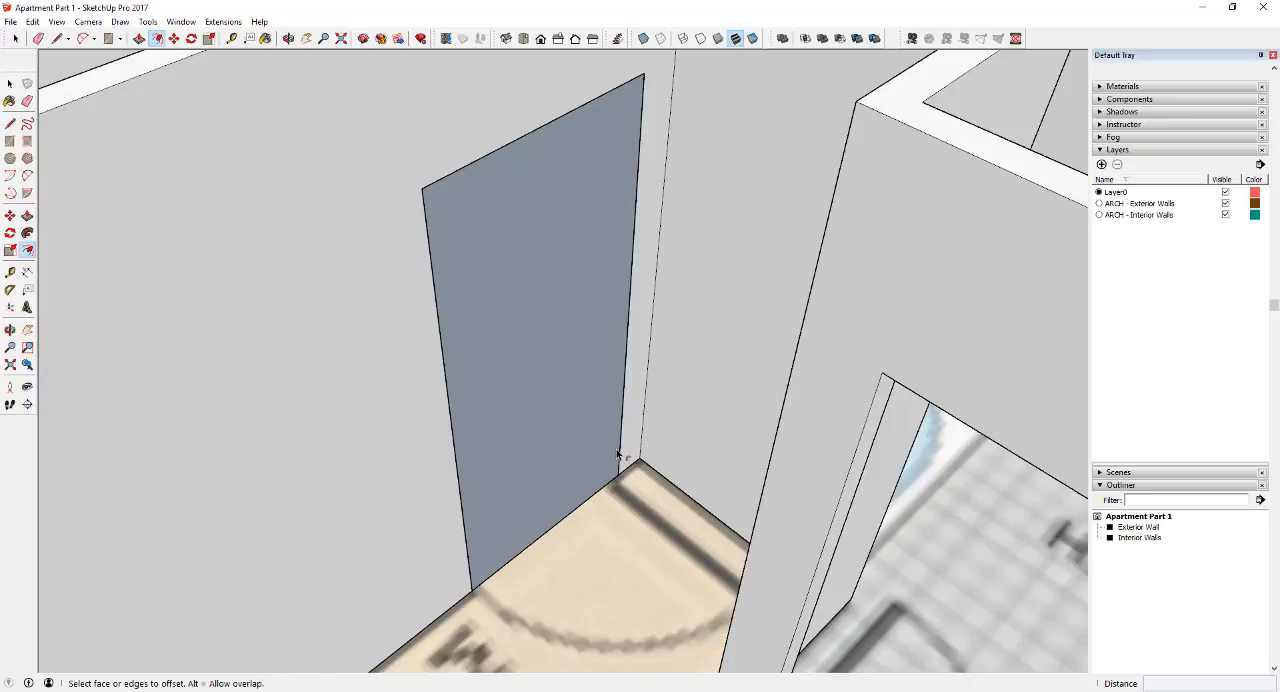
left_click(617, 453)
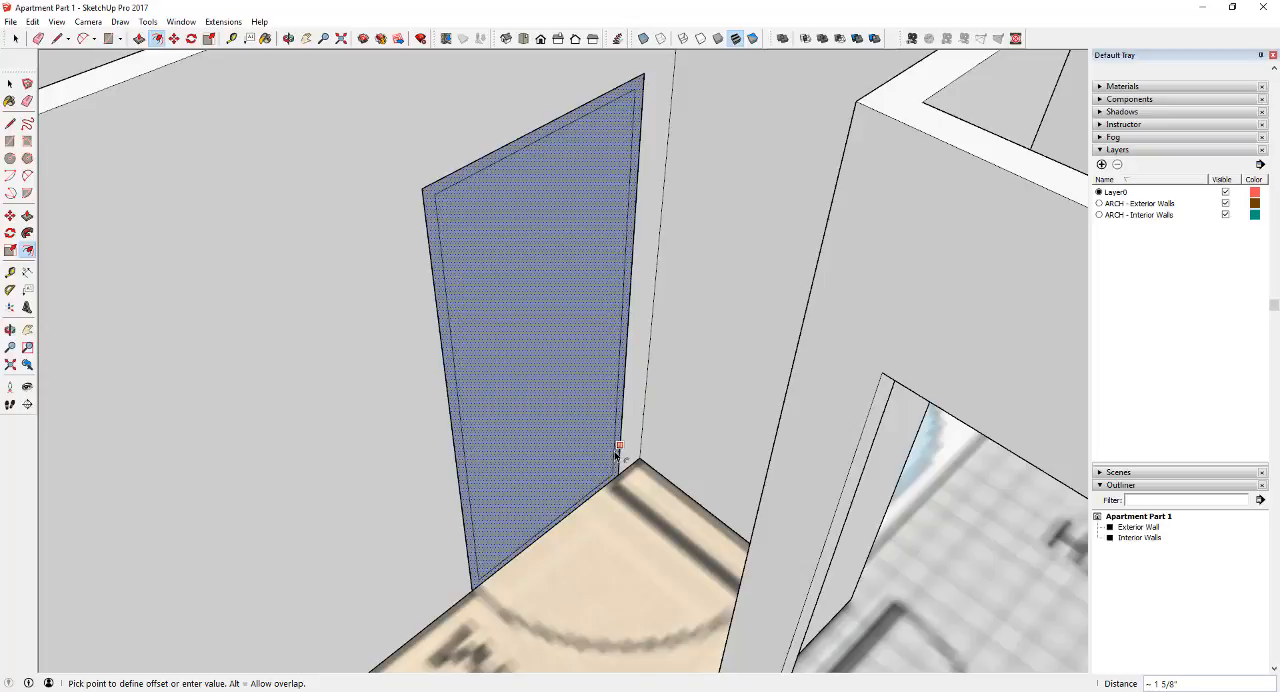
type("2")
key("Return")
key("space")
Extend both inner frame edges straight down to the floor with lines and erase the horizontal inner edge at the bottom
scroll(618, 470, "up", 5)
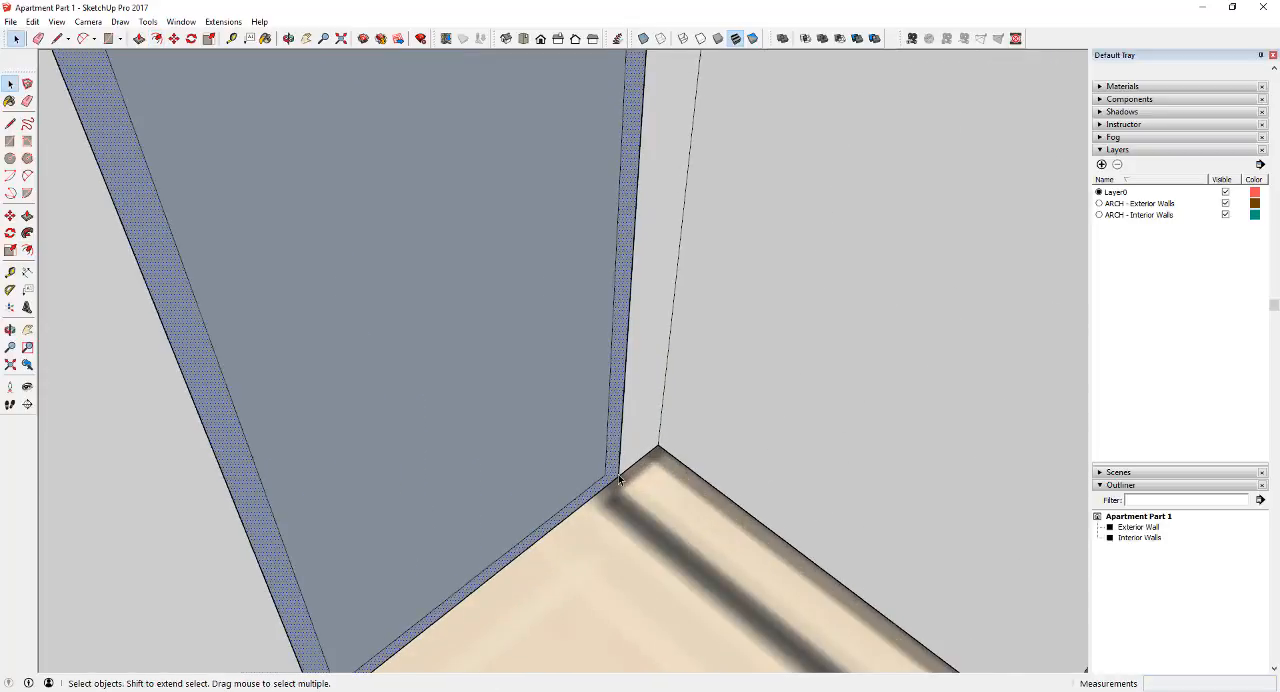
key("l")
scroll(614, 474, "up", 3)
left_click(598, 471)
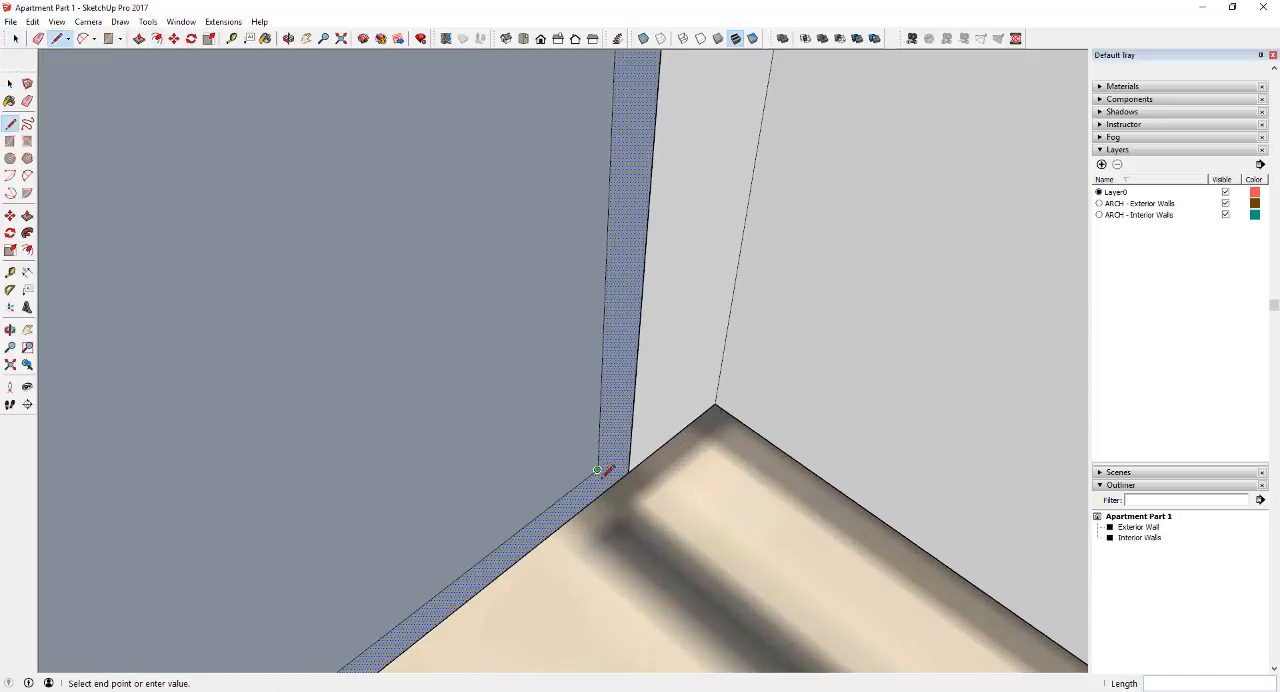
scroll(620, 455, "down", 5)
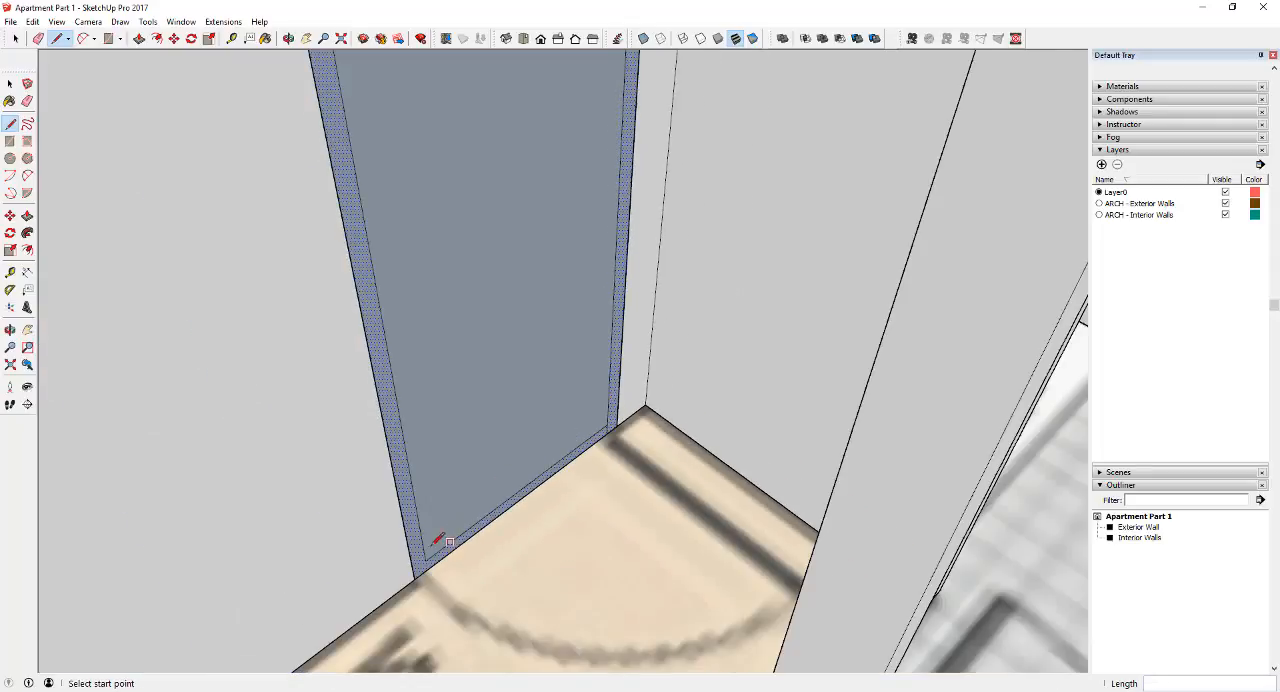
scroll(430, 549, "up", 1)
left_click(428, 562)
scroll(430, 563, "up", 1)
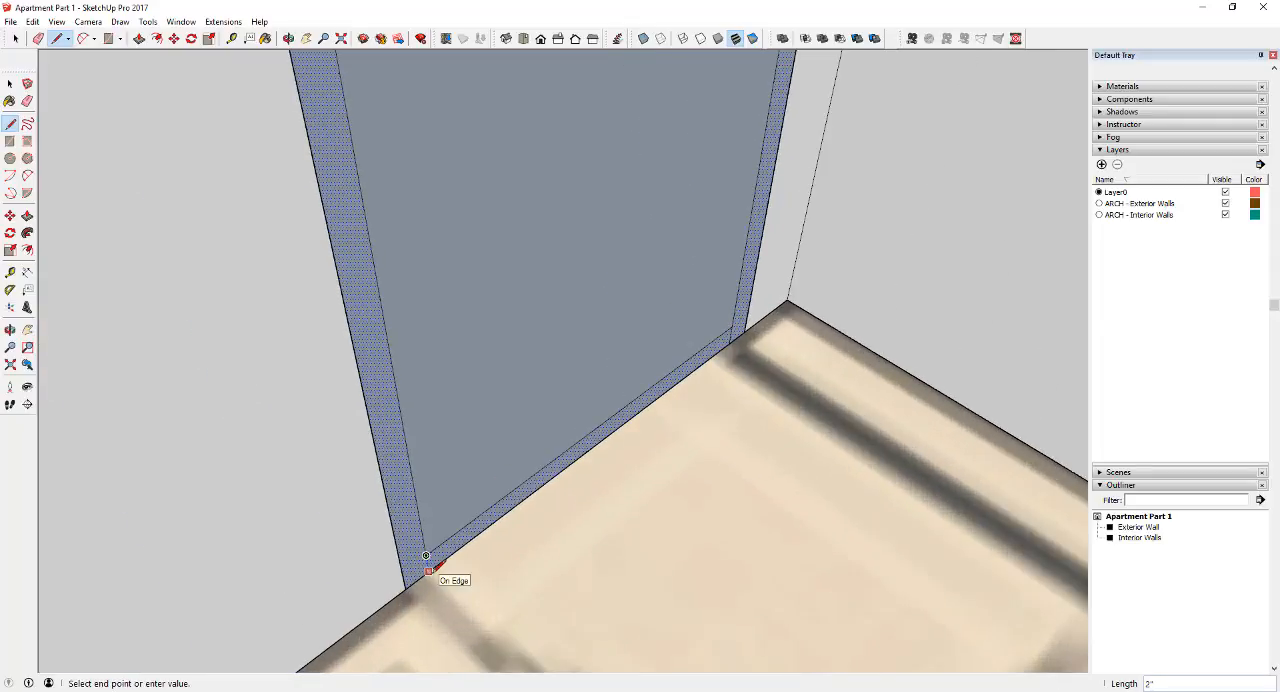
key("space")
key("e")
left_click(495, 505)
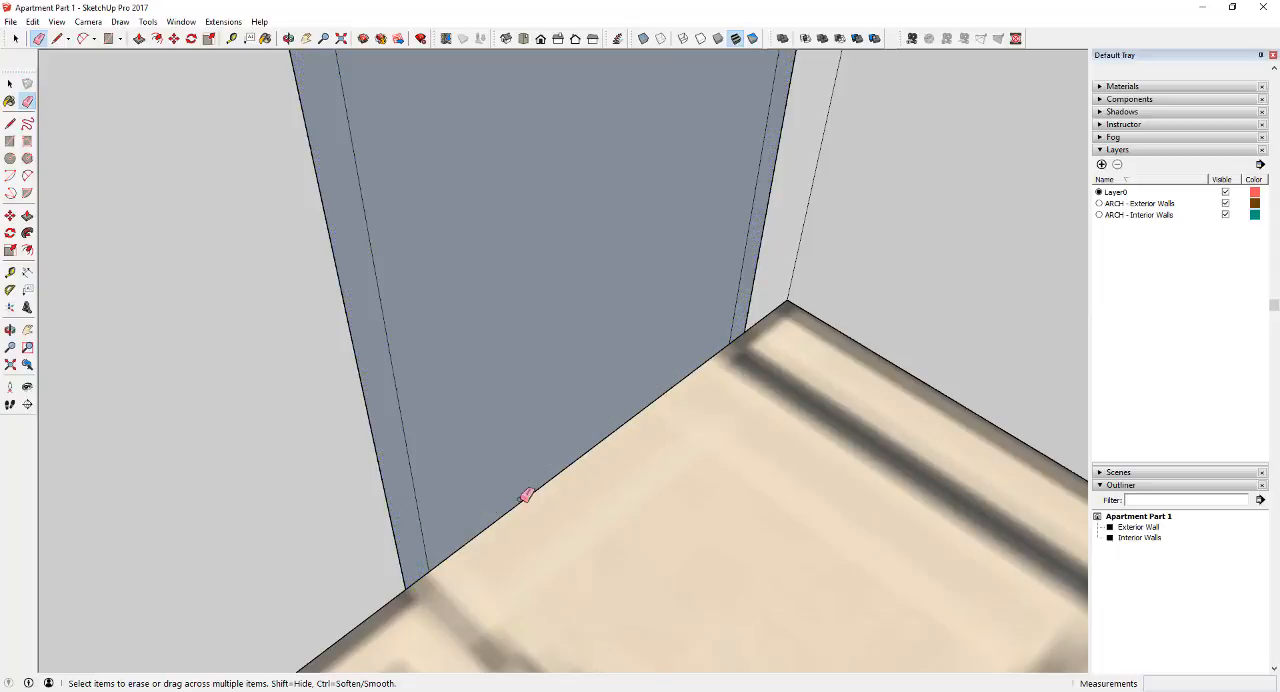
Push/Pull the door frame face 3 5/8" through the wall thickness to the living room side
scroll(571, 466, "down", 5)
key("space")
middle_click_drag(560, 358, 1010, 290)
middle_click_drag(480, 315, 677, 331)
scroll(668, 252, "up", 2)
scroll(668, 252, "up", 2)
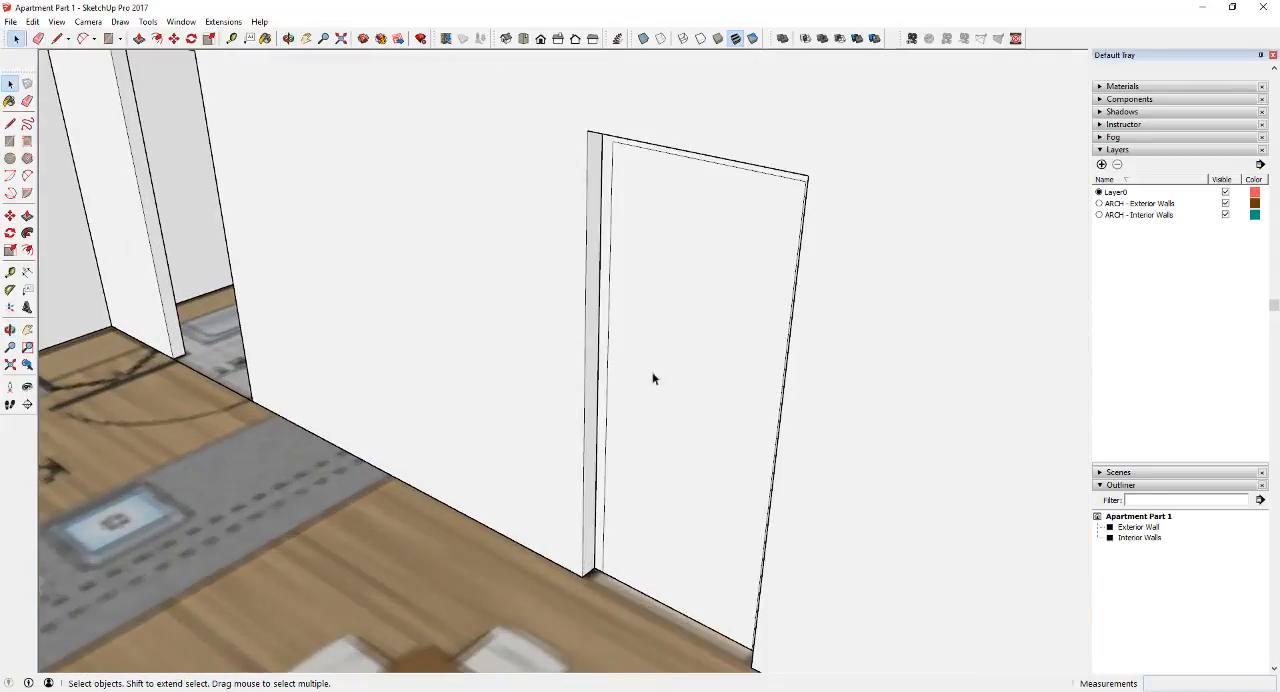
middle_click_drag(654, 377, 779, 408)
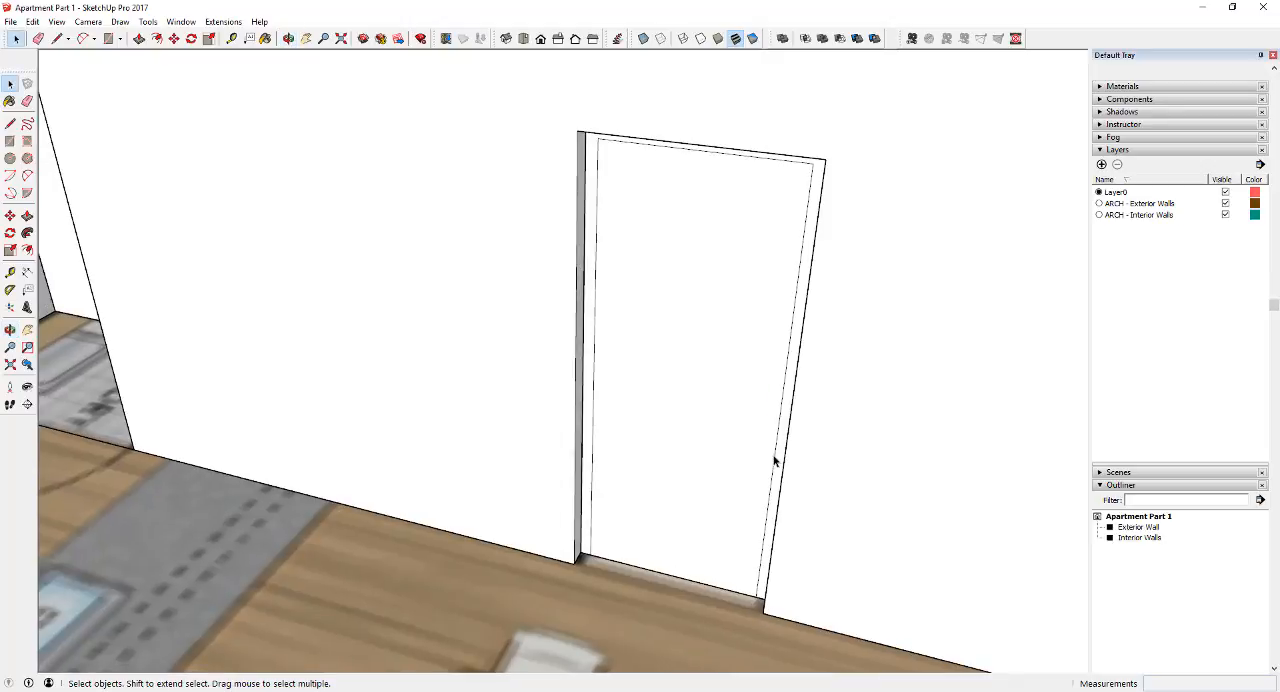
key("p")
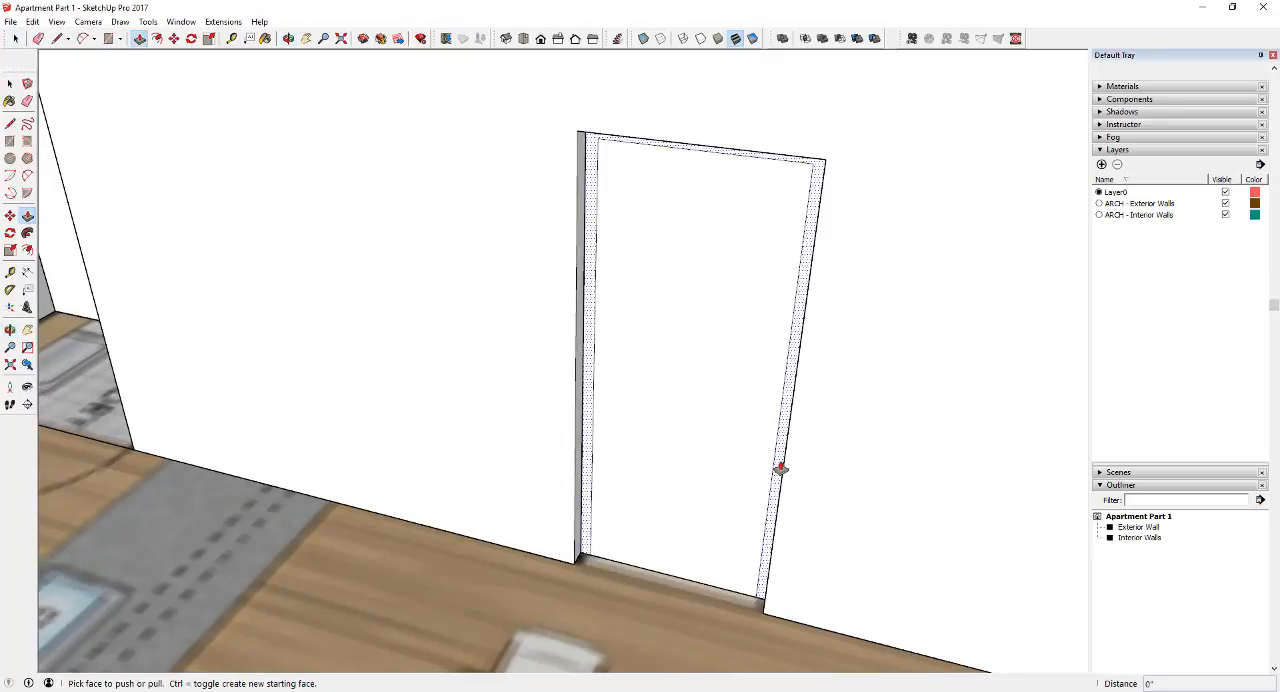
left_click(780, 468)
left_click(762, 616)
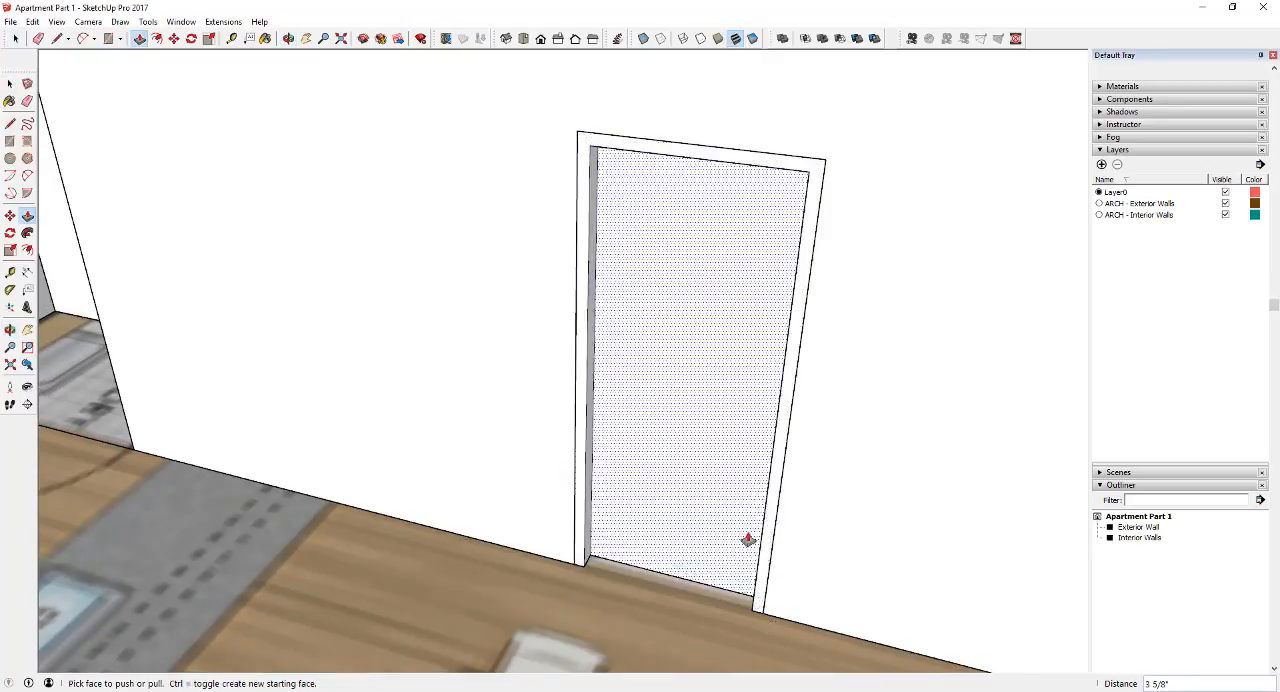
Undo the frame extrusion and Push/Pull the frame face again, flush with the living room side of the wall
scroll(752, 505, "down", 6)
middle_click_drag(727, 412, 766, 406)
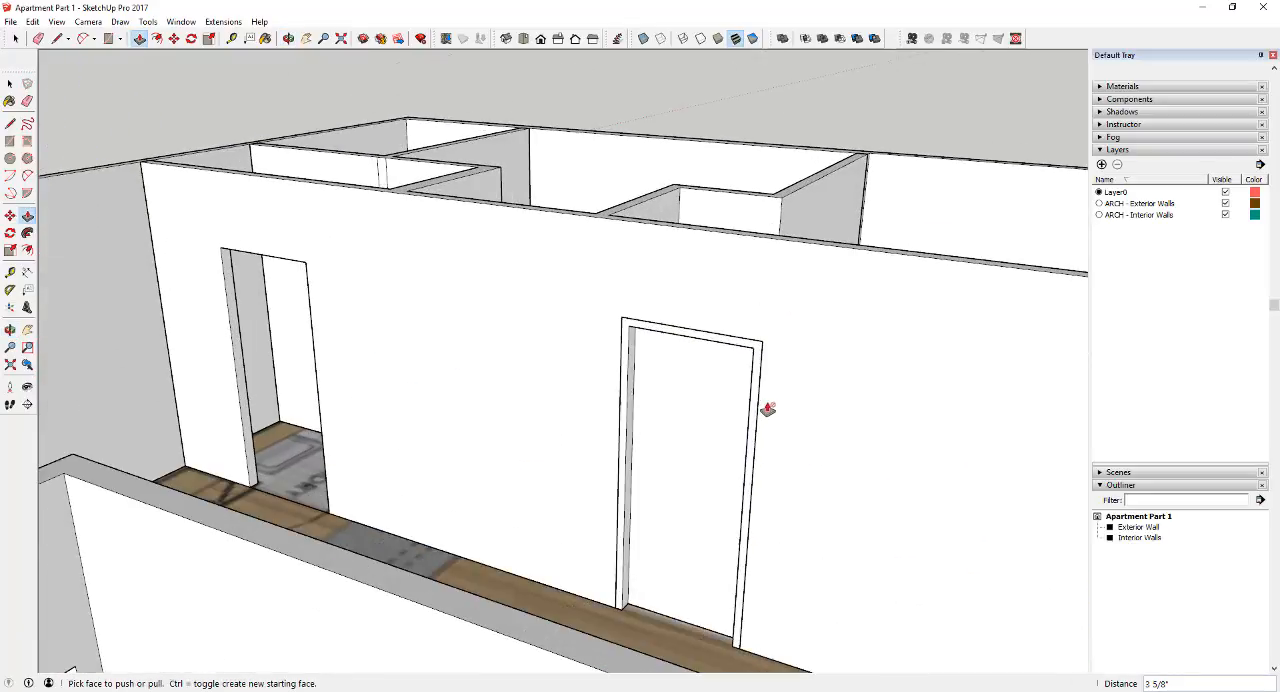
scroll(763, 337, "up", 3)
left_click(767, 333)
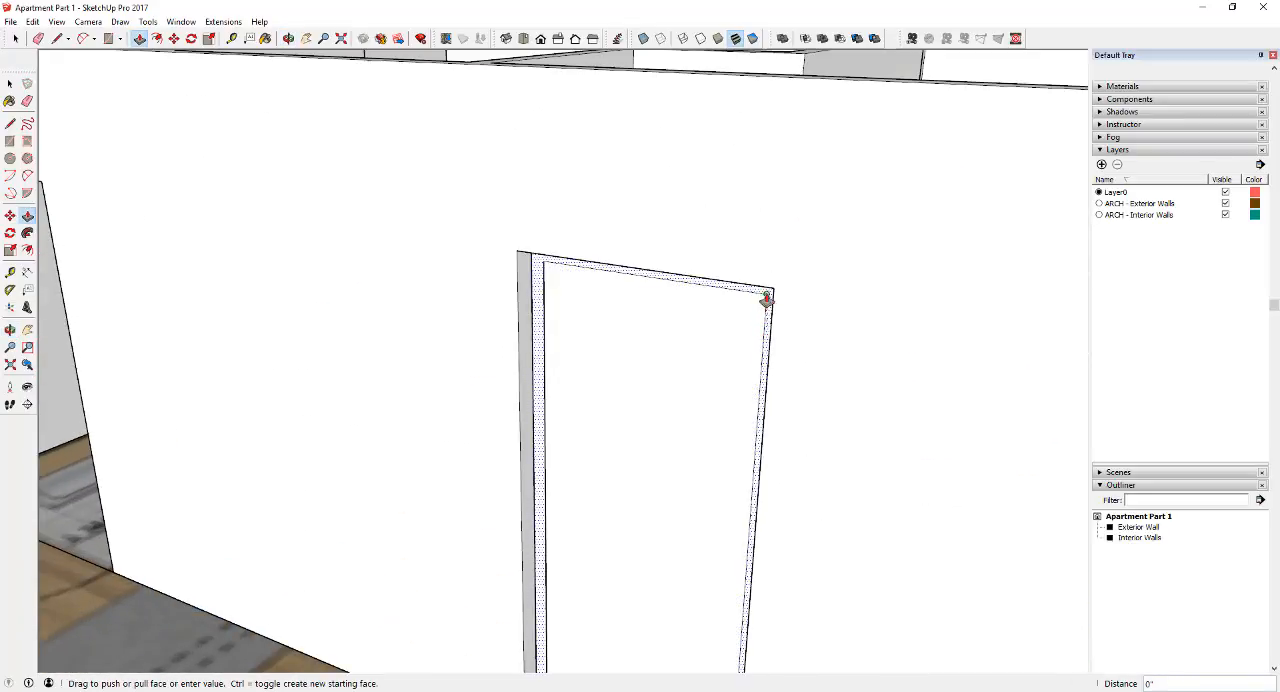
left_click(774, 291)
Push/Pull the door panel out 1 1/2" inside the frame and check the doorway from the master bedroom side
scroll(783, 312, "down", 4)
middle_click_drag(789, 329, 688, 425)
left_click(690, 560)
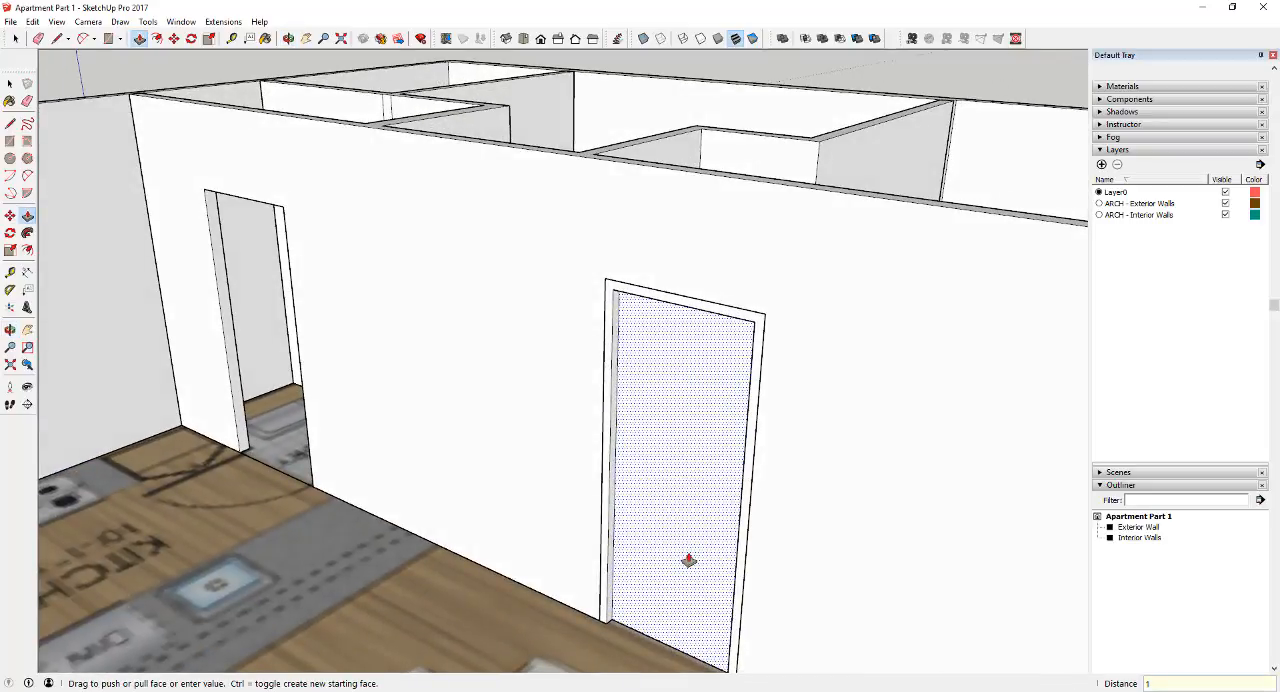
key("Return")
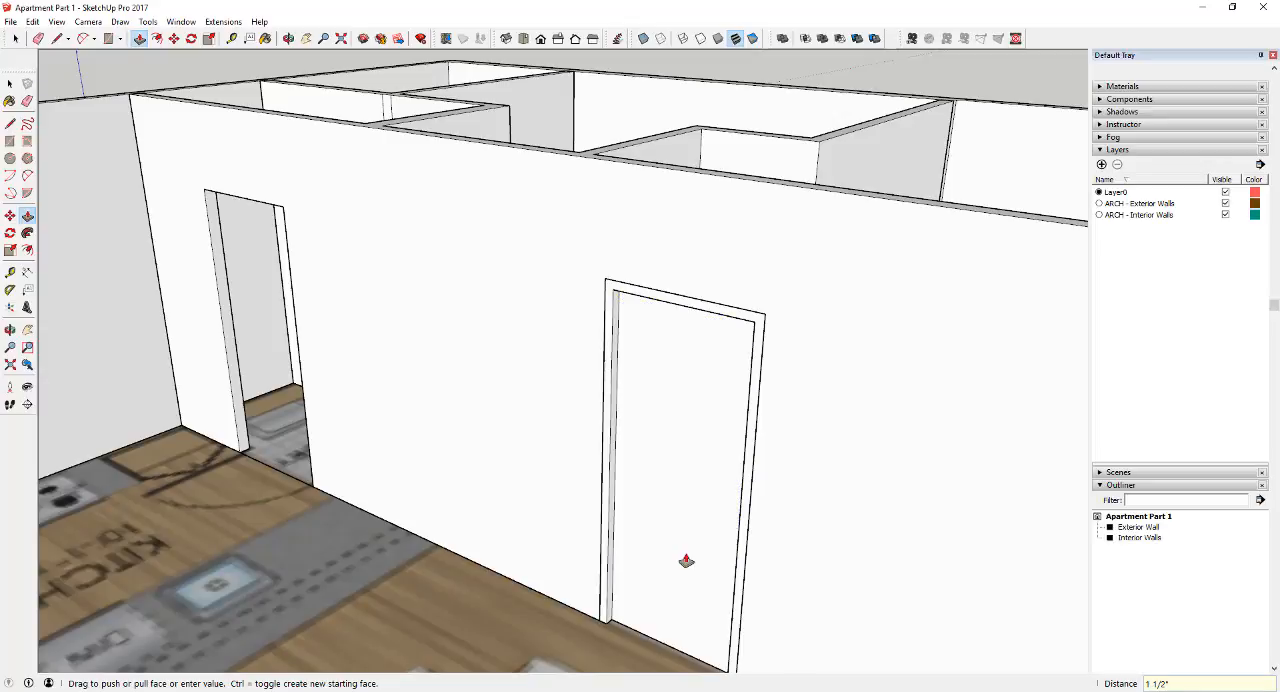
key("space")
middle_click_drag(819, 512, 269, 491)
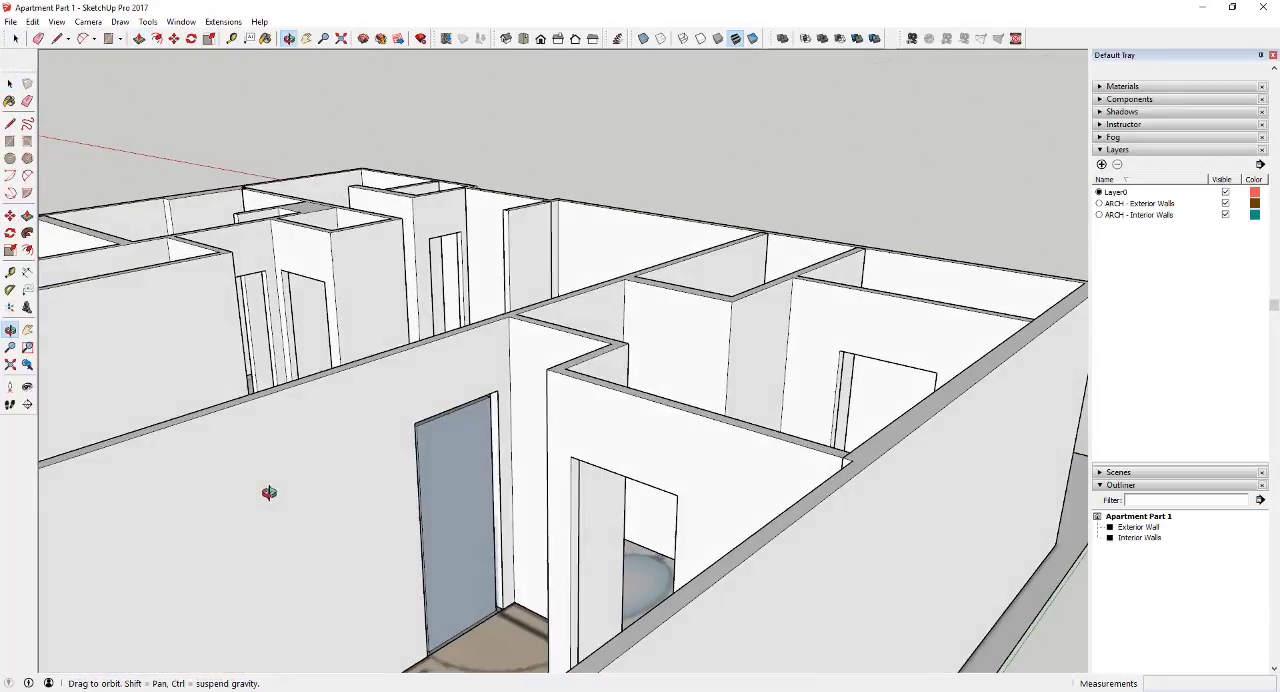
scroll(480, 400, "up", 3)
middle_click_drag(480, 400, 500, 457)
scroll(500, 457, "down", 4)
scroll(468, 580, "up", 5)
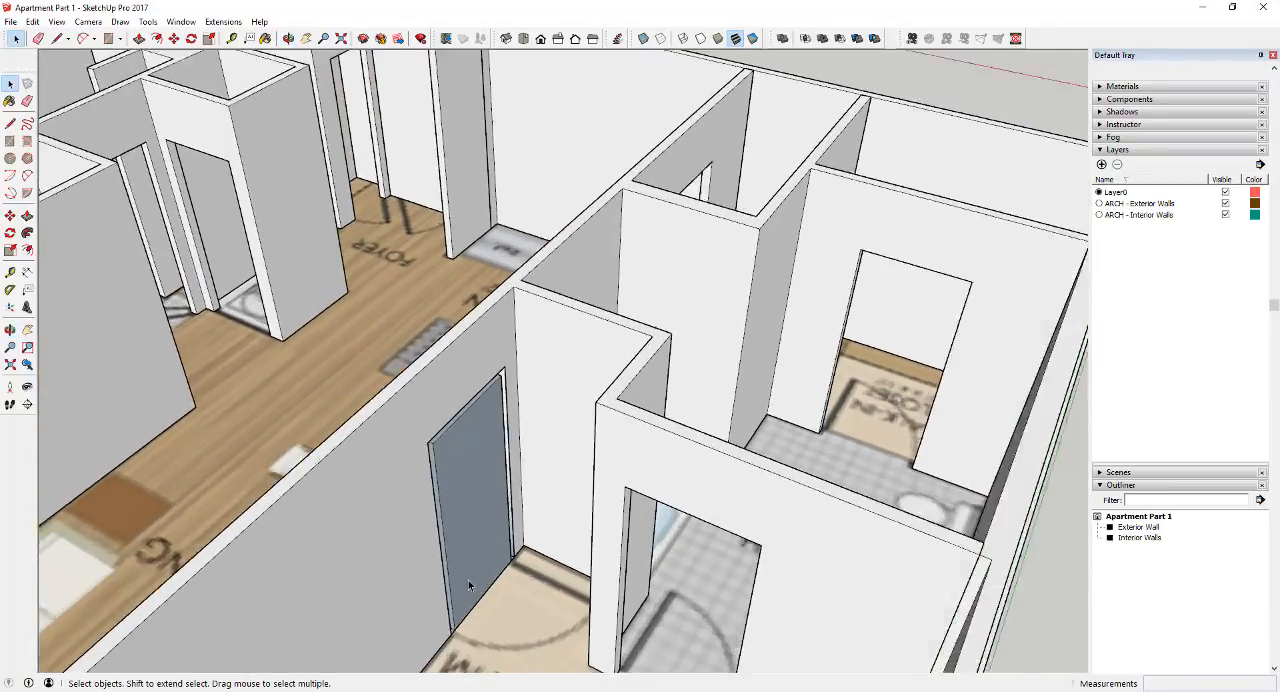
Push/Pull the frame face 3 5/8" to the living room side of the wall, creating a new starting face
middle_click_drag(465, 438, 779, 288)
middle_click_drag(712, 243, 625, 374)
key("p")
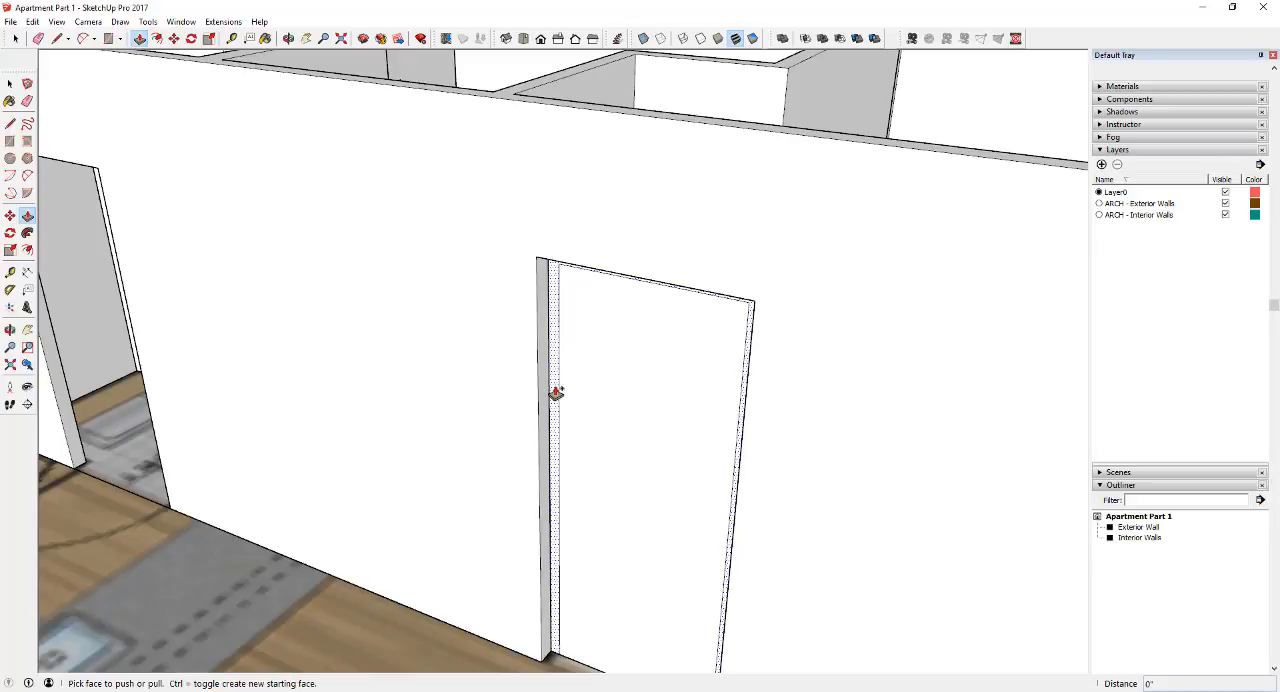
left_click(555, 393)
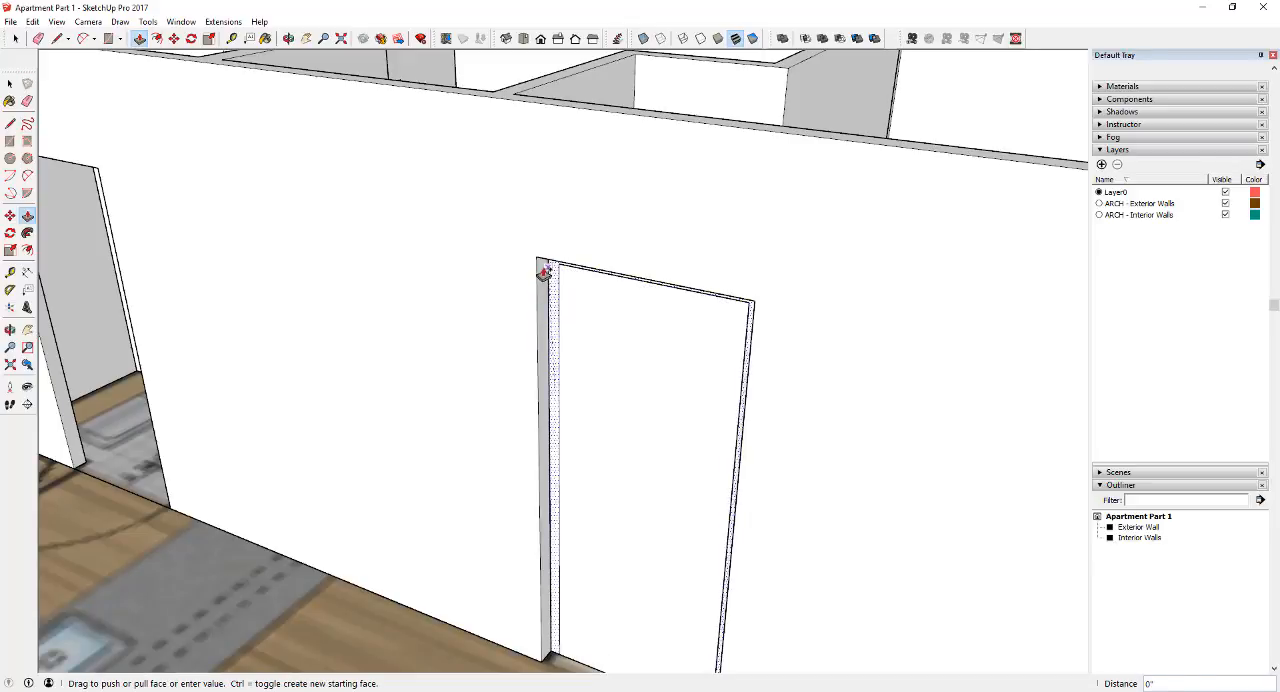
left_click(535, 262)
Push/Pull the door panel face outward within the frame to give the door thickness, creating a new starting face
middle_click_drag(771, 346, 583, 537)
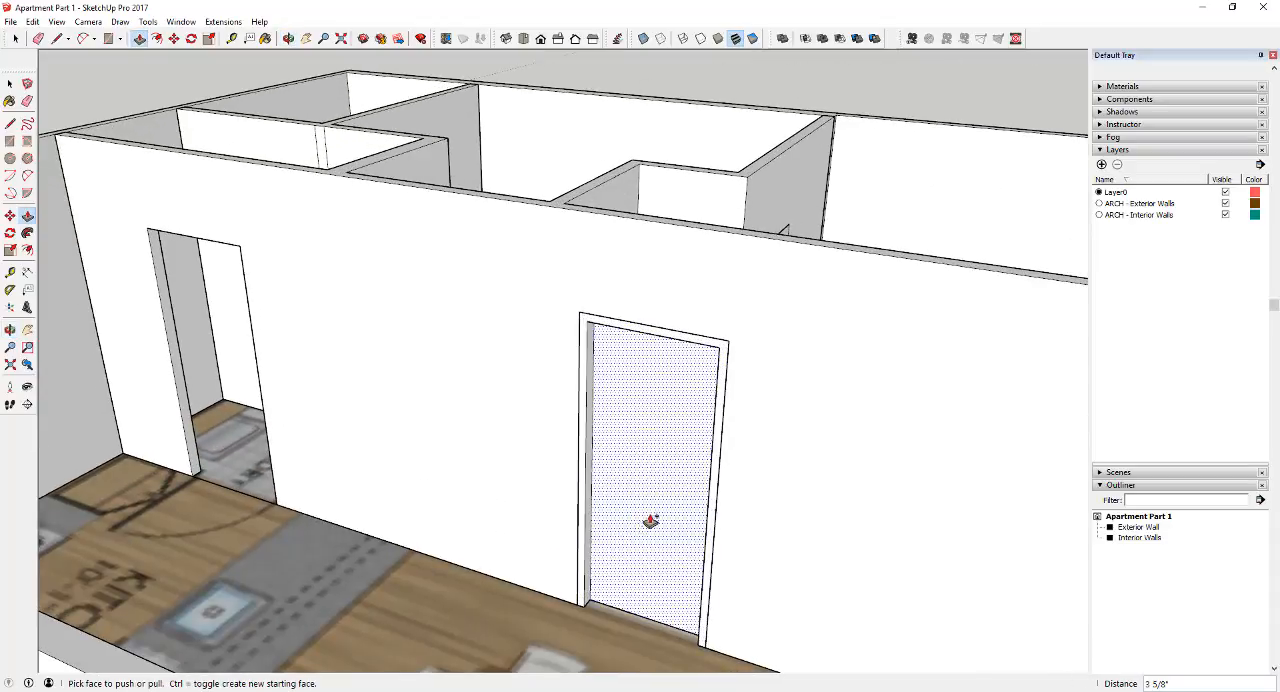
left_click_drag(655, 516, 651, 517)
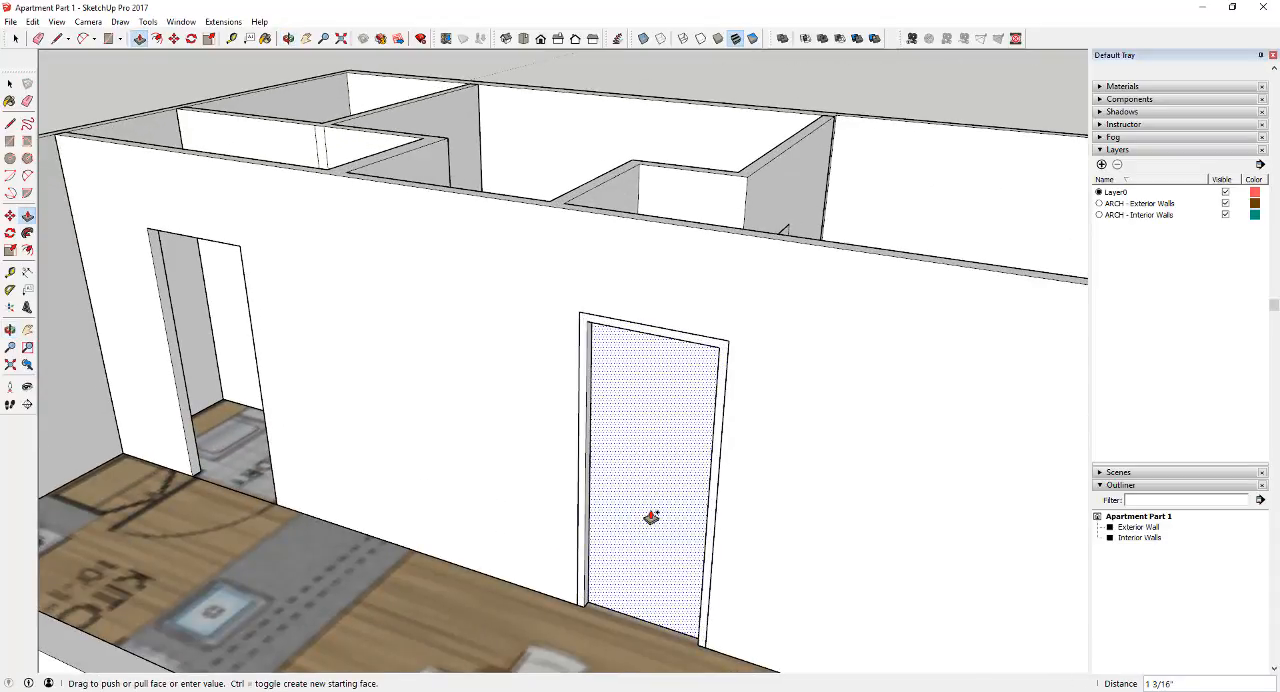
key("Return")
key("space")
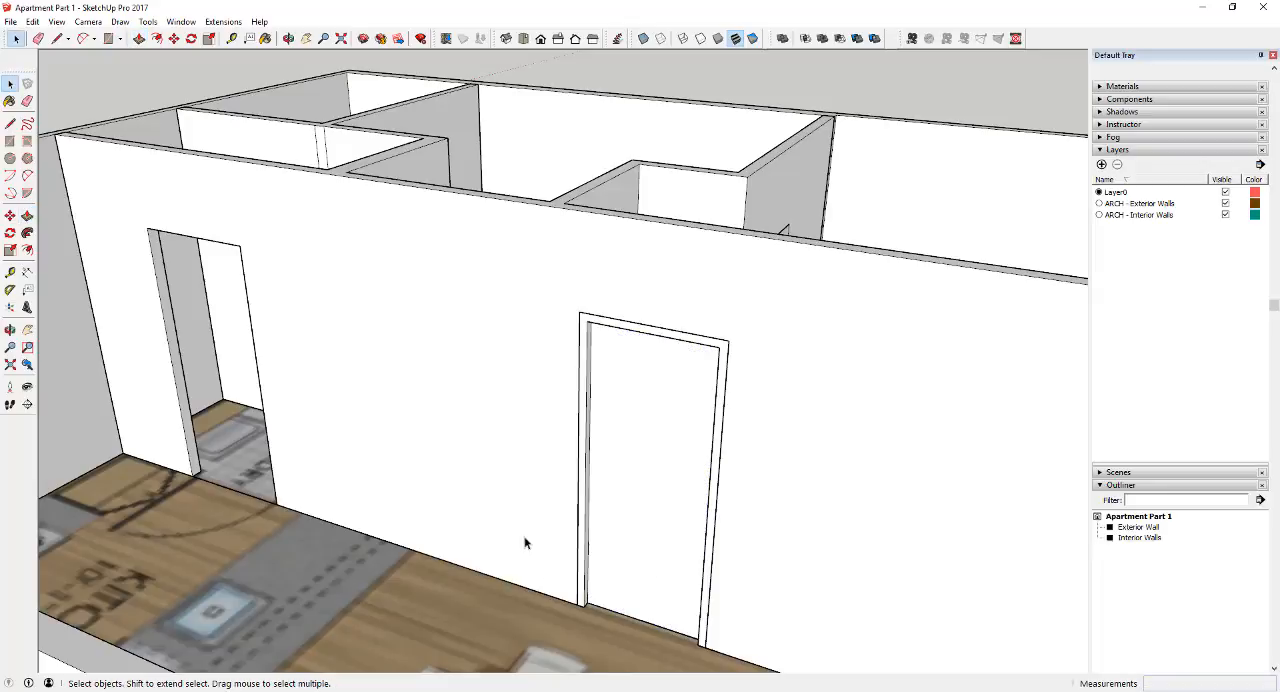
Reverse the door and frame faces on the master bedroom side so their white front faces point outward
scroll(590, 520, "down", 3)
middle_click_drag(788, 518, 423, 387)
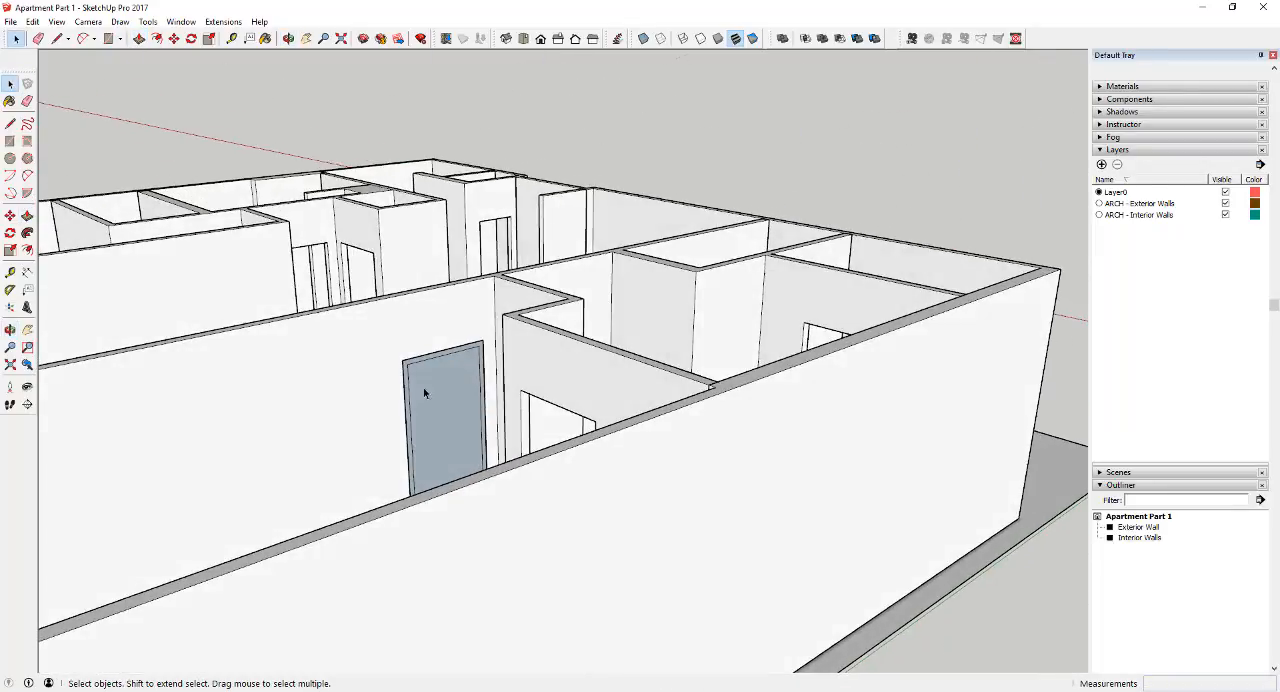
scroll(395, 395, "up", 5)
right_click(408, 386)
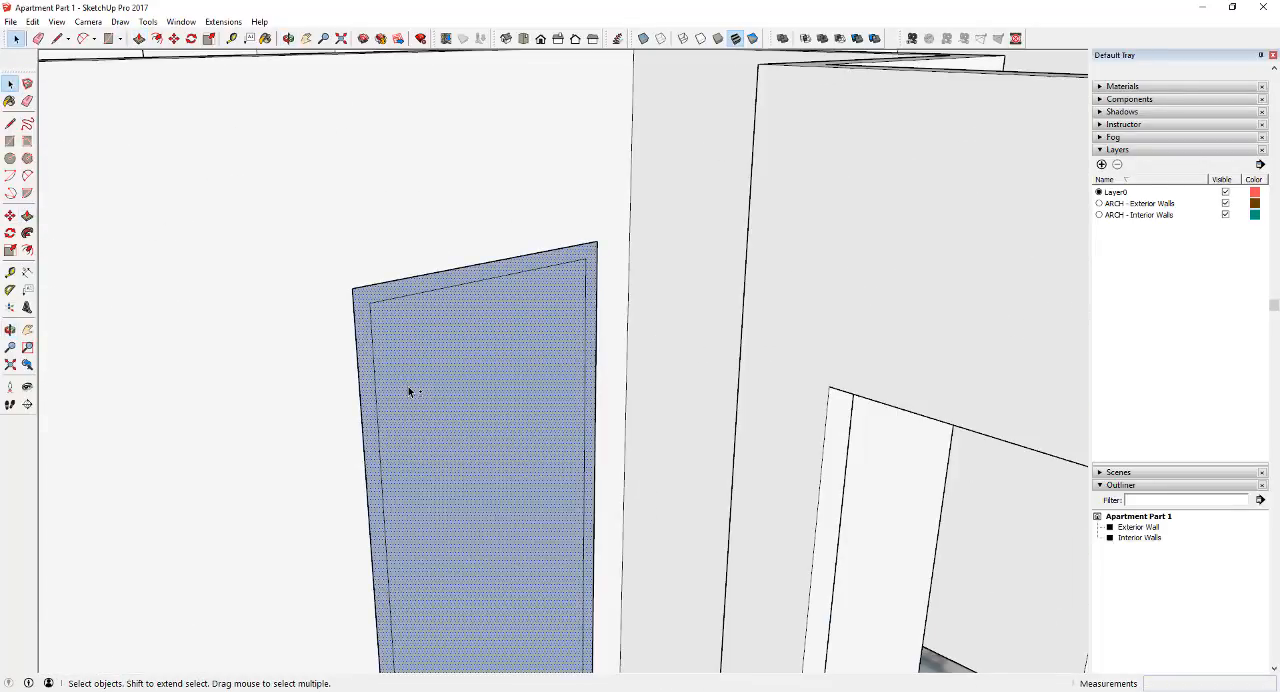
left_click(456, 220)
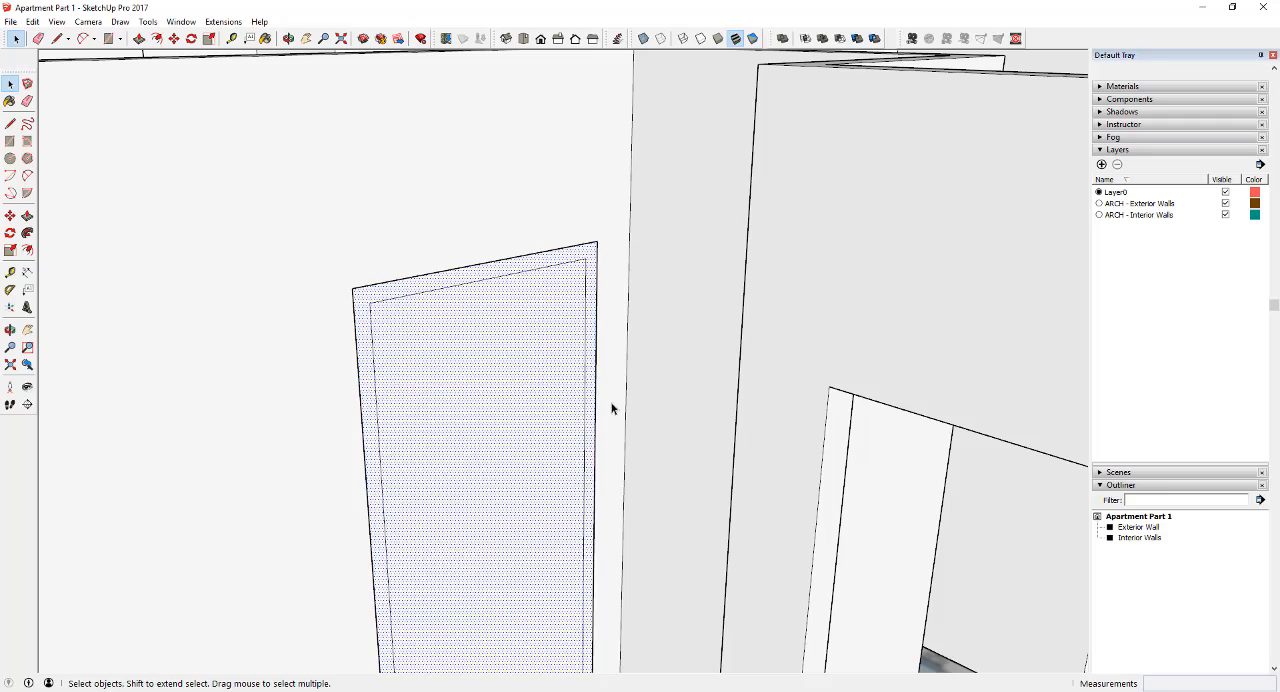
Select all of the master bedroom door and frame geometry and make it a group
scroll(620, 425, "down", 5)
middle_click_drag(629, 443, 349, 506)
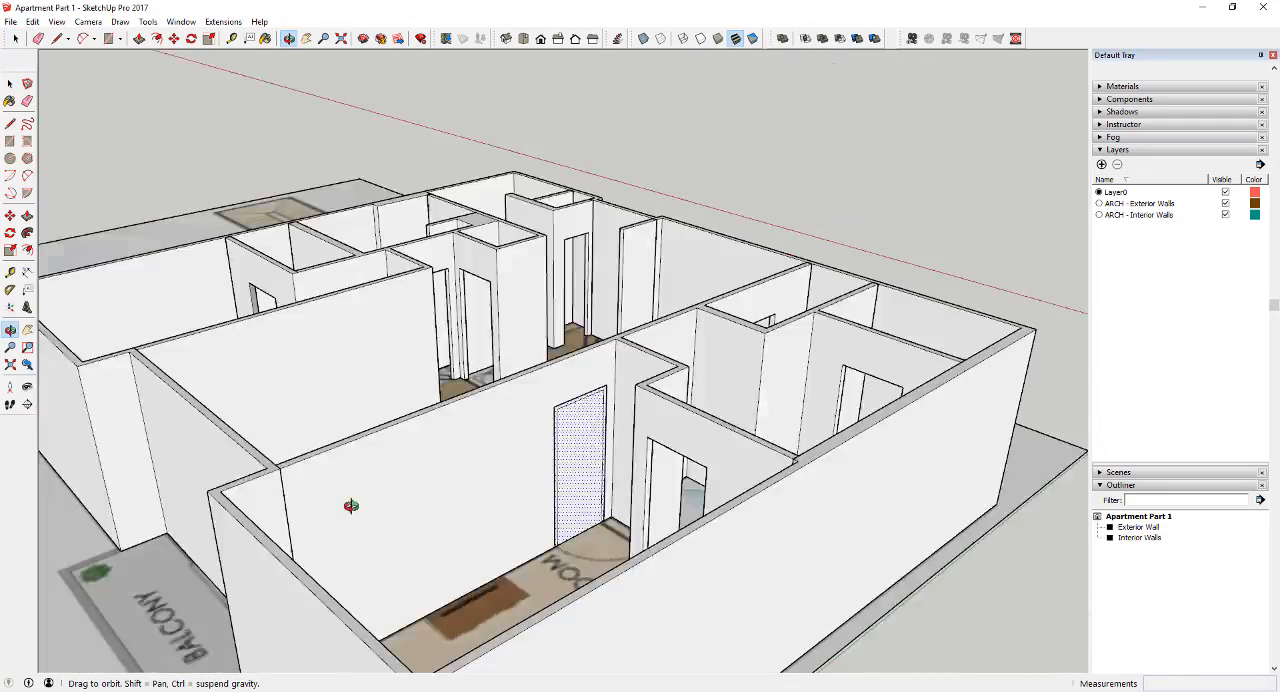
scroll(420, 505, "up", 4)
middle_click_drag(466, 505, 1200, 525)
middle_click_drag(561, 497, 818, 465)
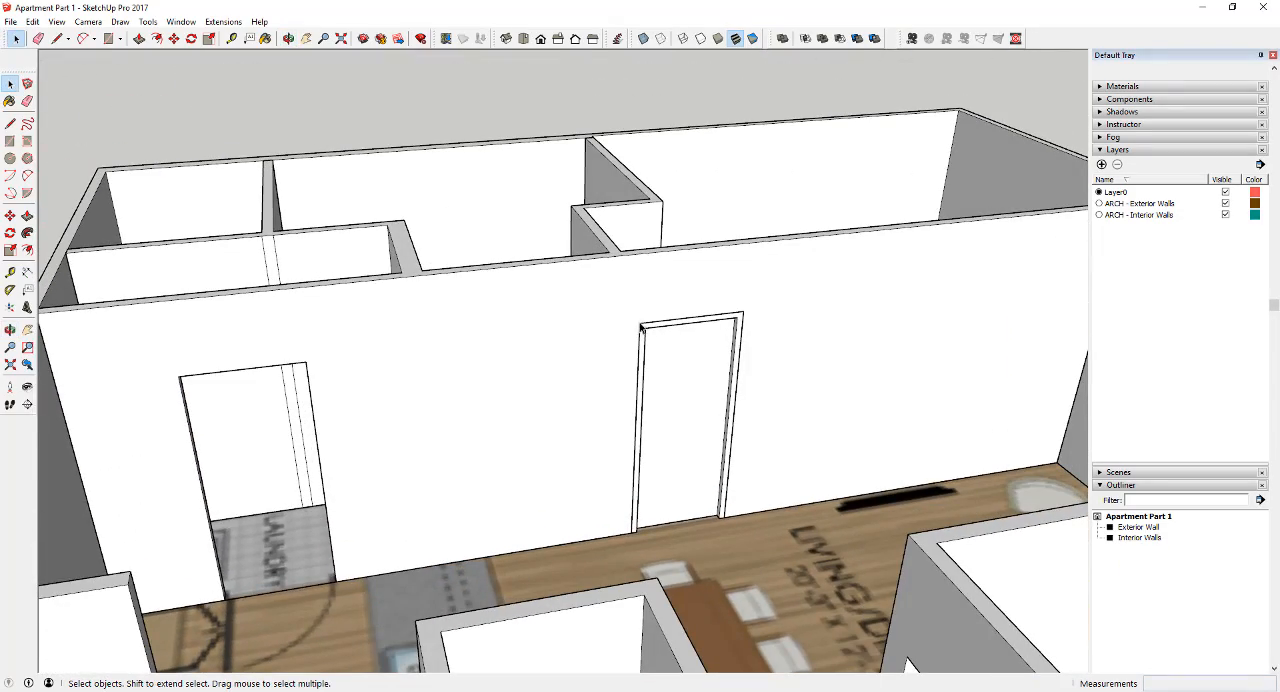
middle_click_drag(641, 327, 657, 292)
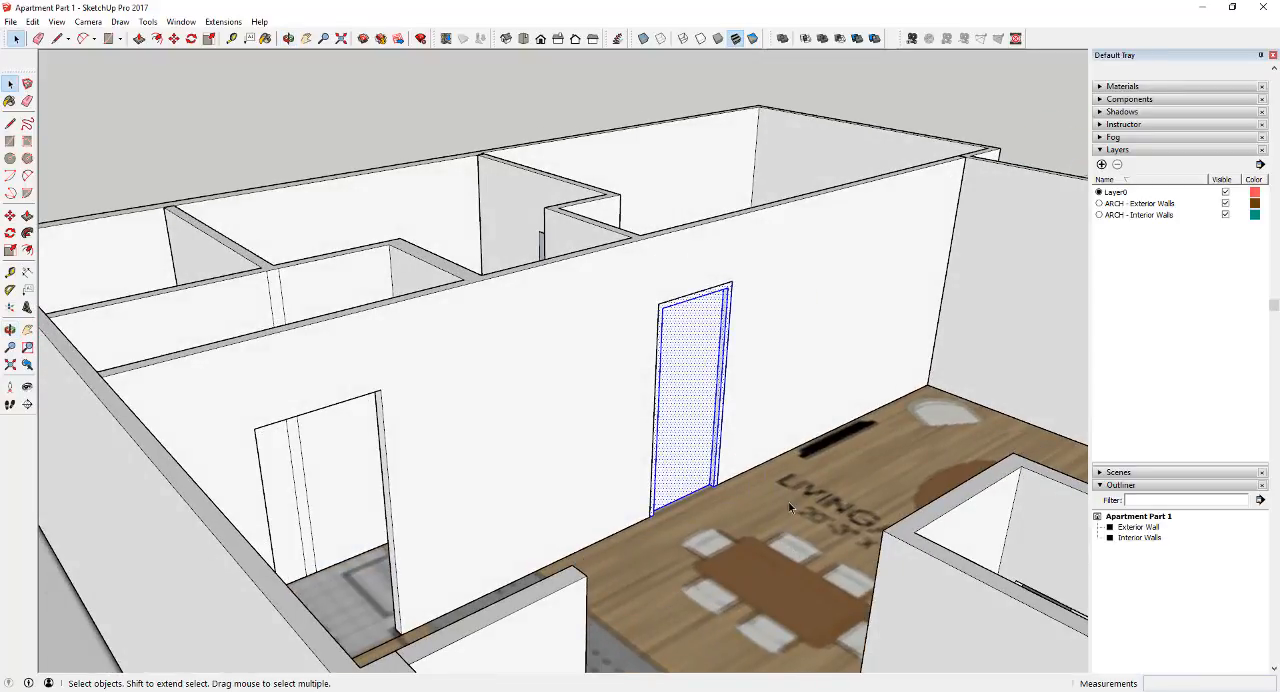
right_click(705, 370)
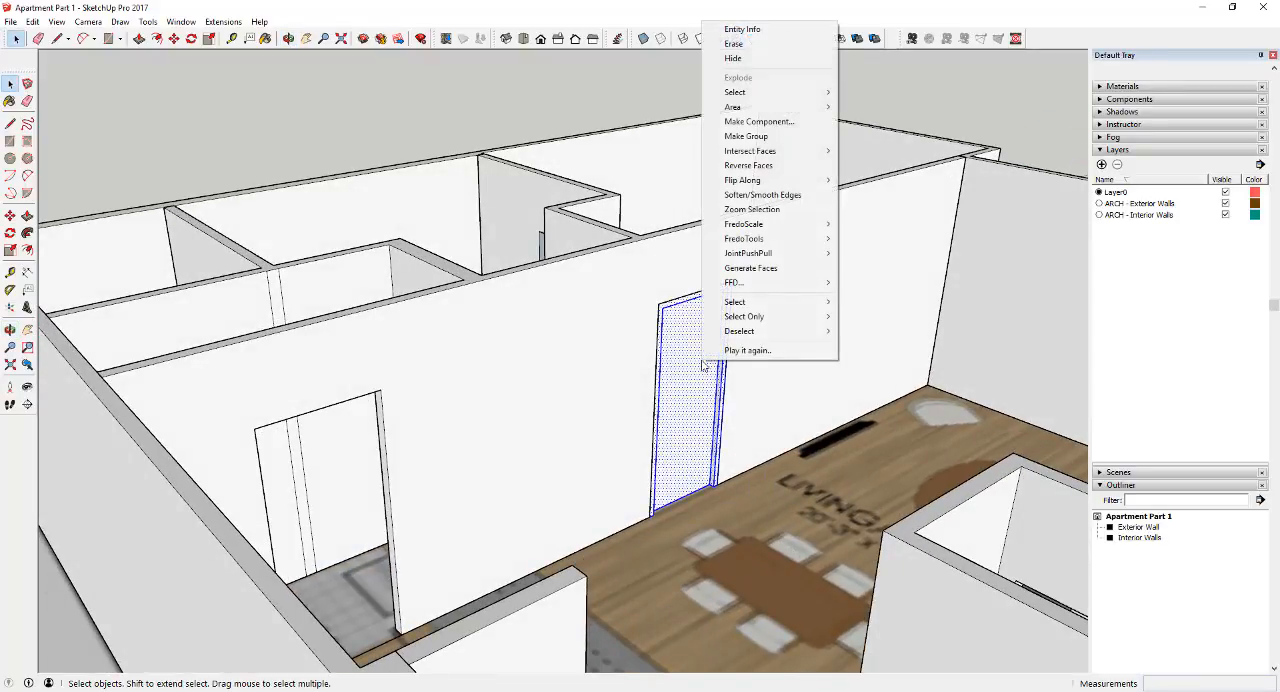
left_click(768, 141)
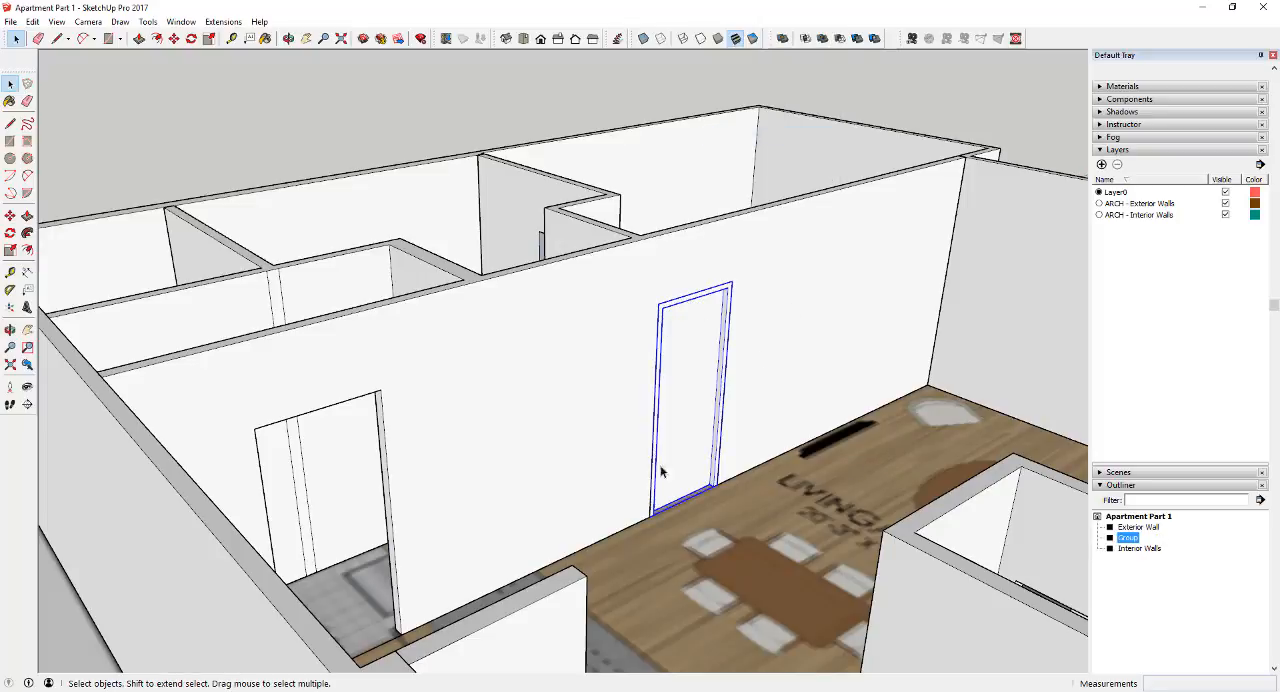
Rename the new master bedroom door group as Door
right_click(1129, 539)
left_click(1160, 533)
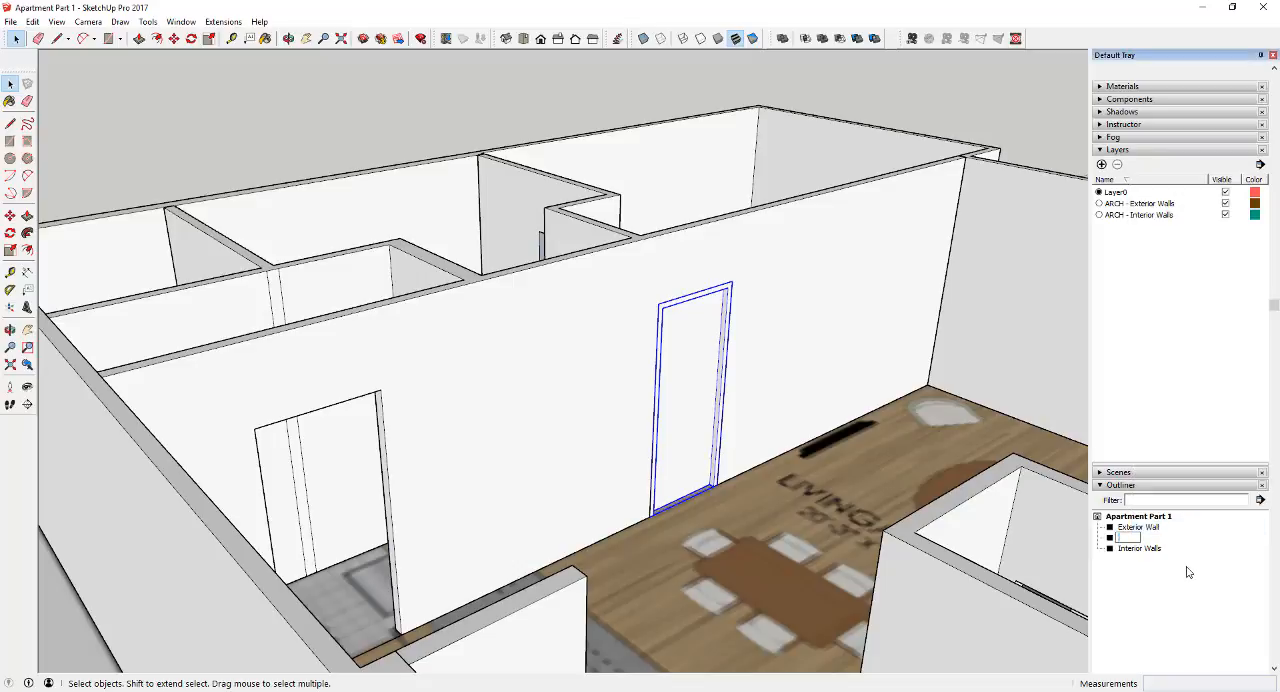
key("Return")
Place a horizontal section plane through the apartment walls and the master bedroom door, cutting away the upper part
middle_click_drag(840, 363, 575, 372)
scroll(489, 400, "up", 5)
scroll(691, 391, "down", 4)
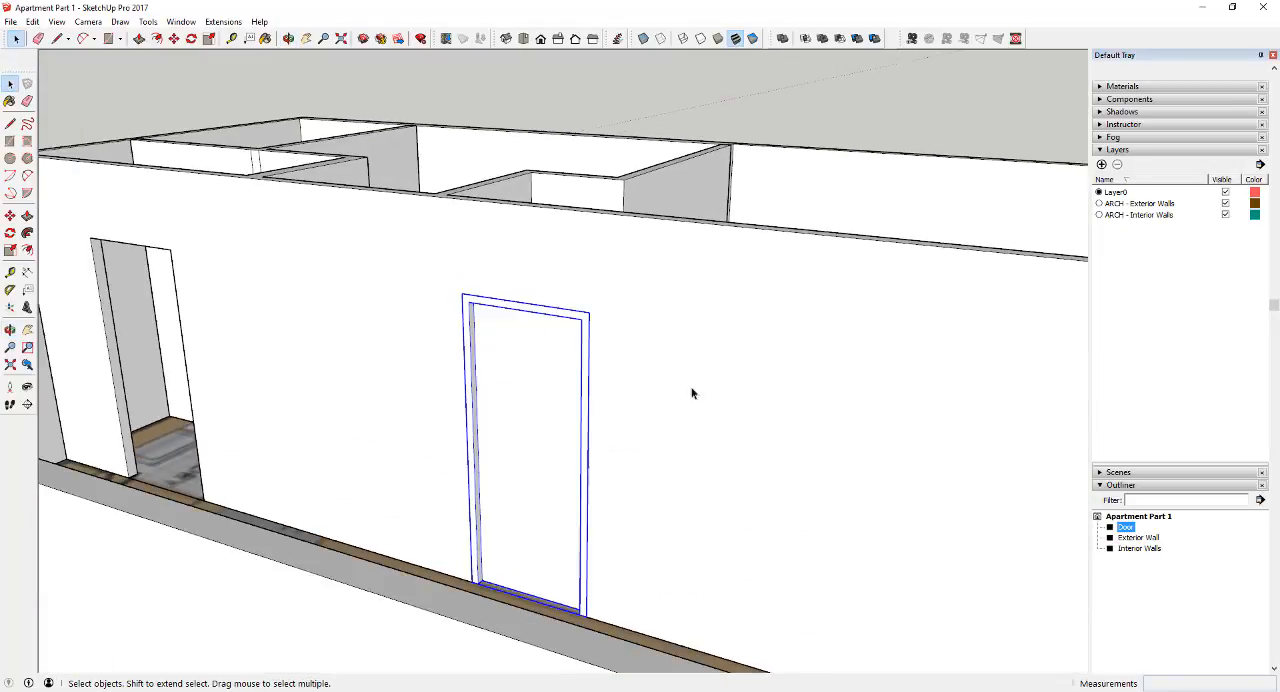
scroll(580, 434, "down", 3)
scroll(586, 451, "up", 3)
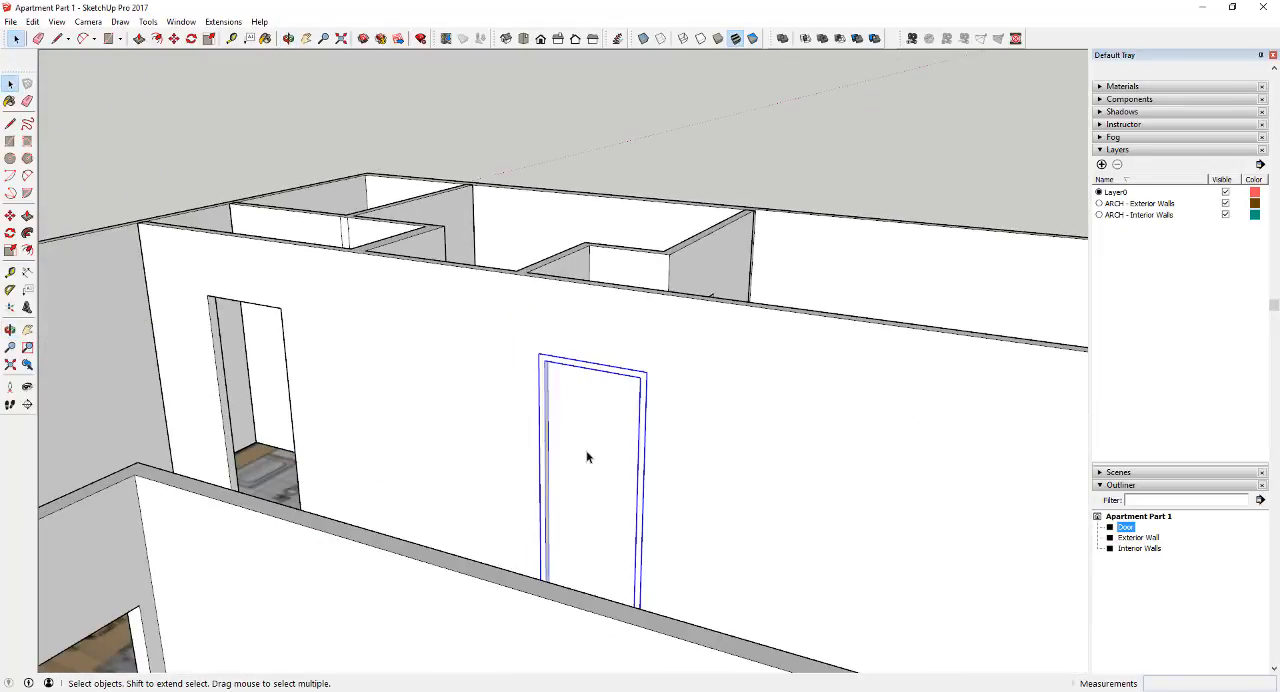
scroll(588, 453, "up", 2)
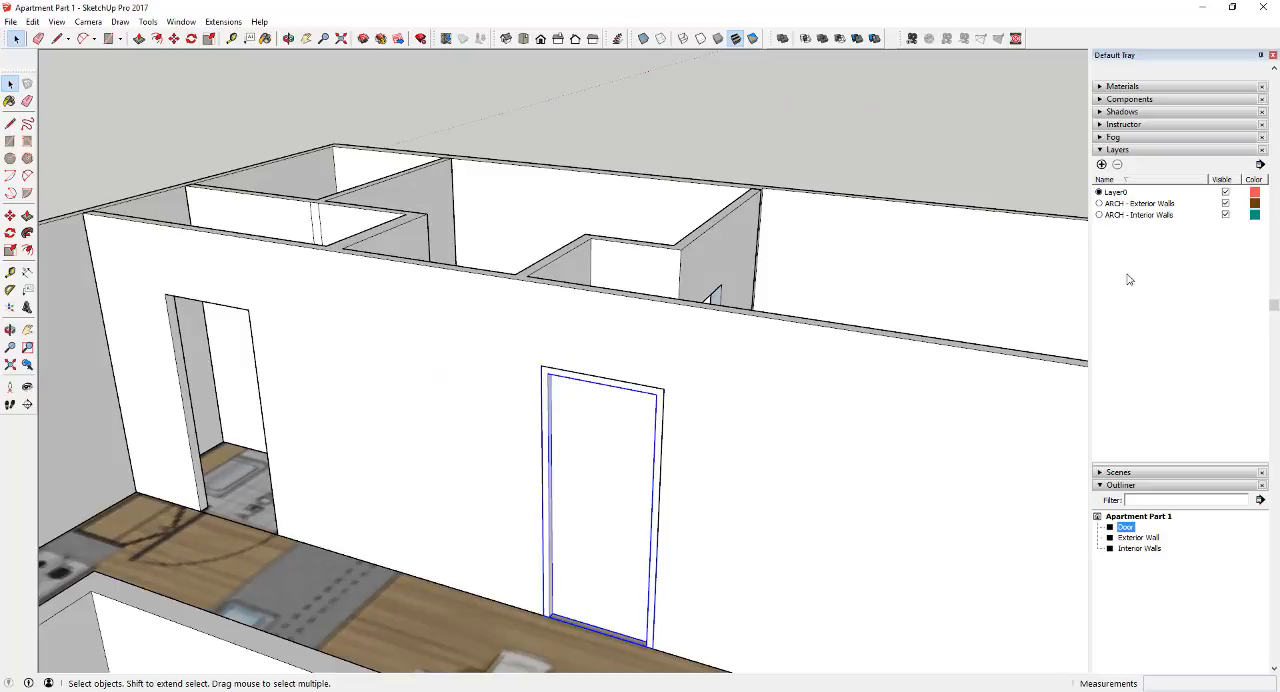
scroll(574, 492, "down", 4)
middle_click_drag(594, 486, 545, 519)
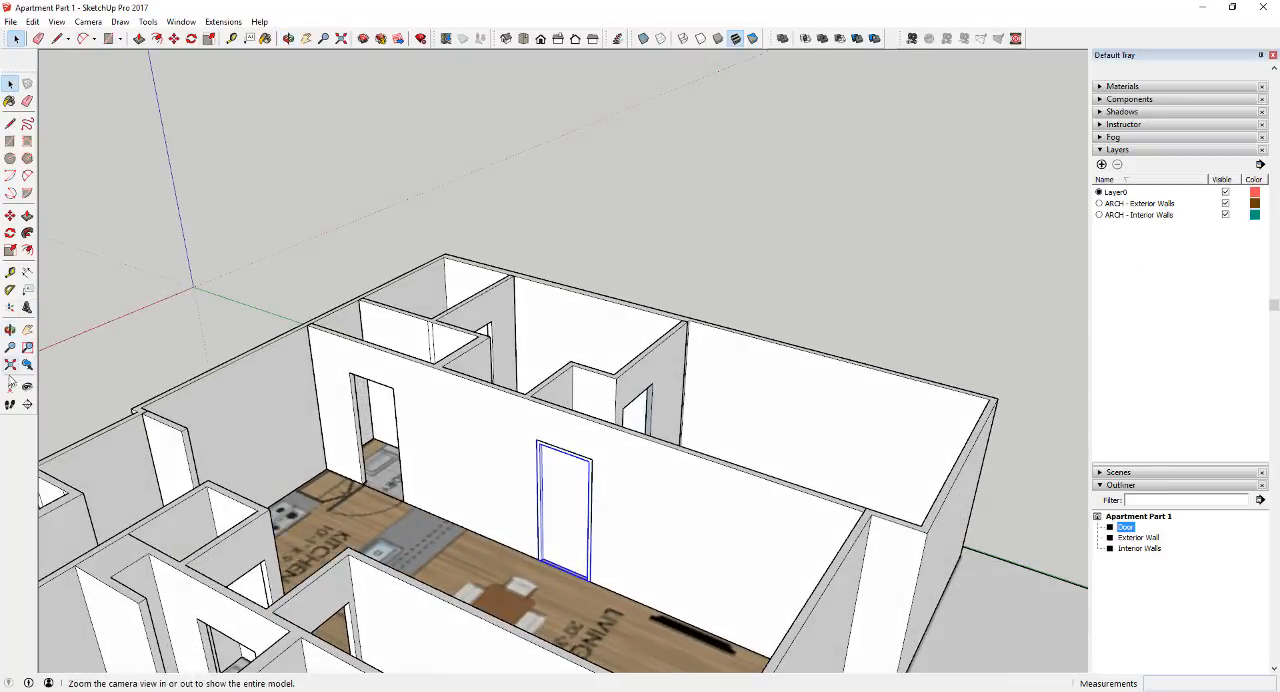
left_click(27, 404)
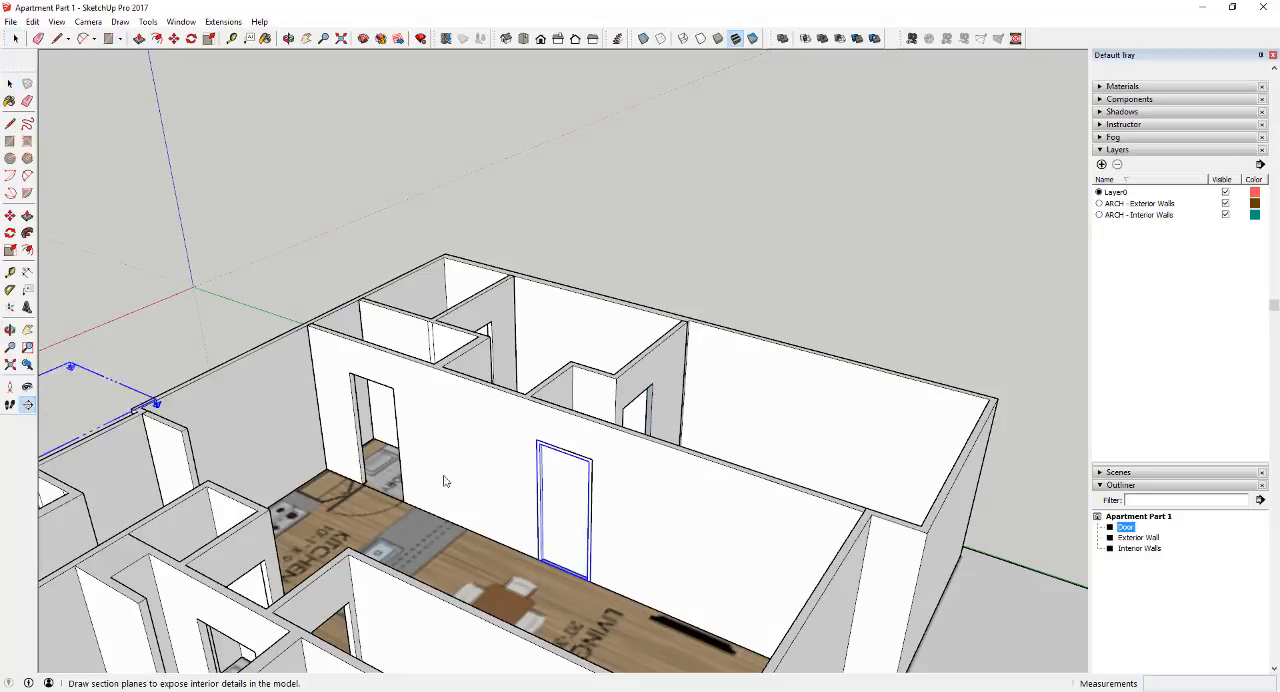
left_click(576, 531)
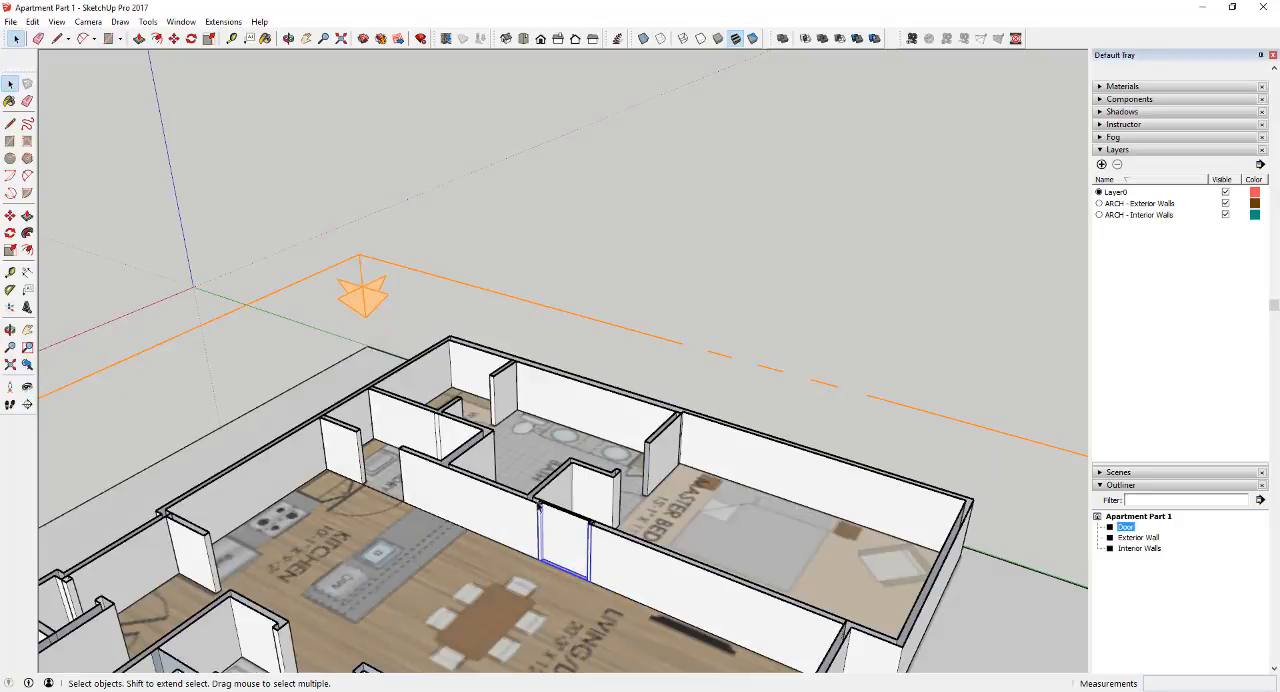
Examine the master bedroom door and its swing on the floor plan from above and from the bedroom side
left_click(523, 38)
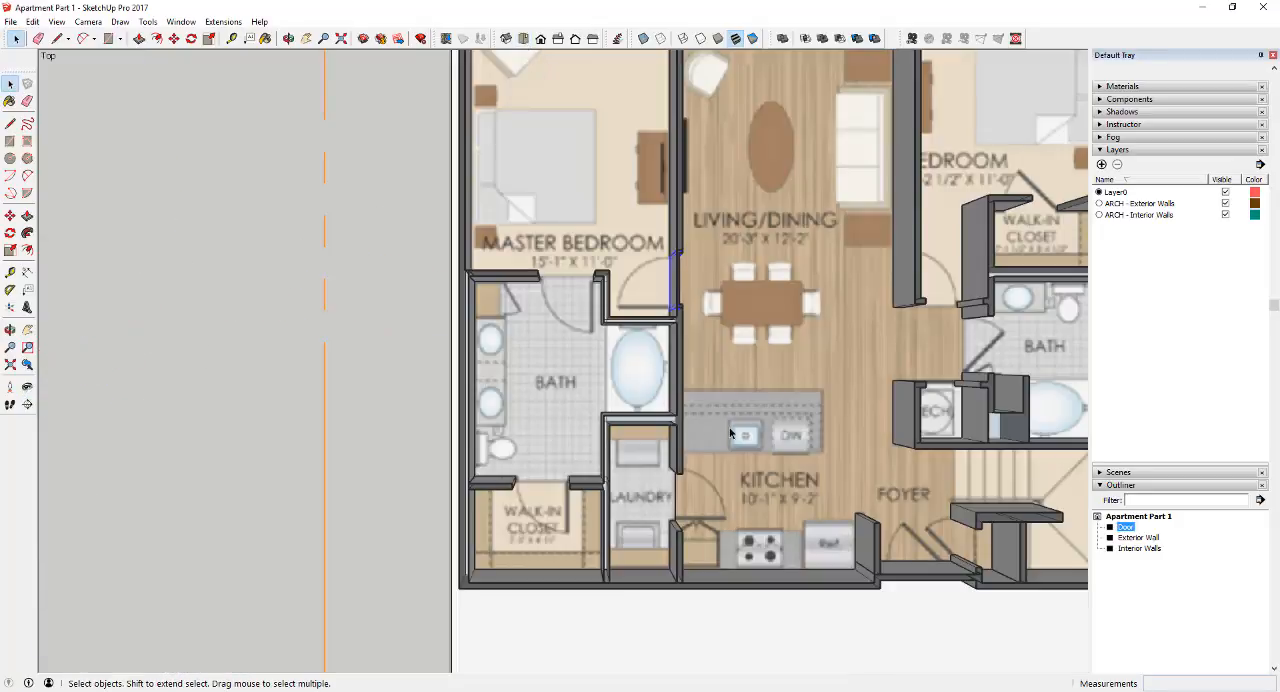
scroll(690, 275, "up", 3)
middle_click_drag(688, 274, 634, 288)
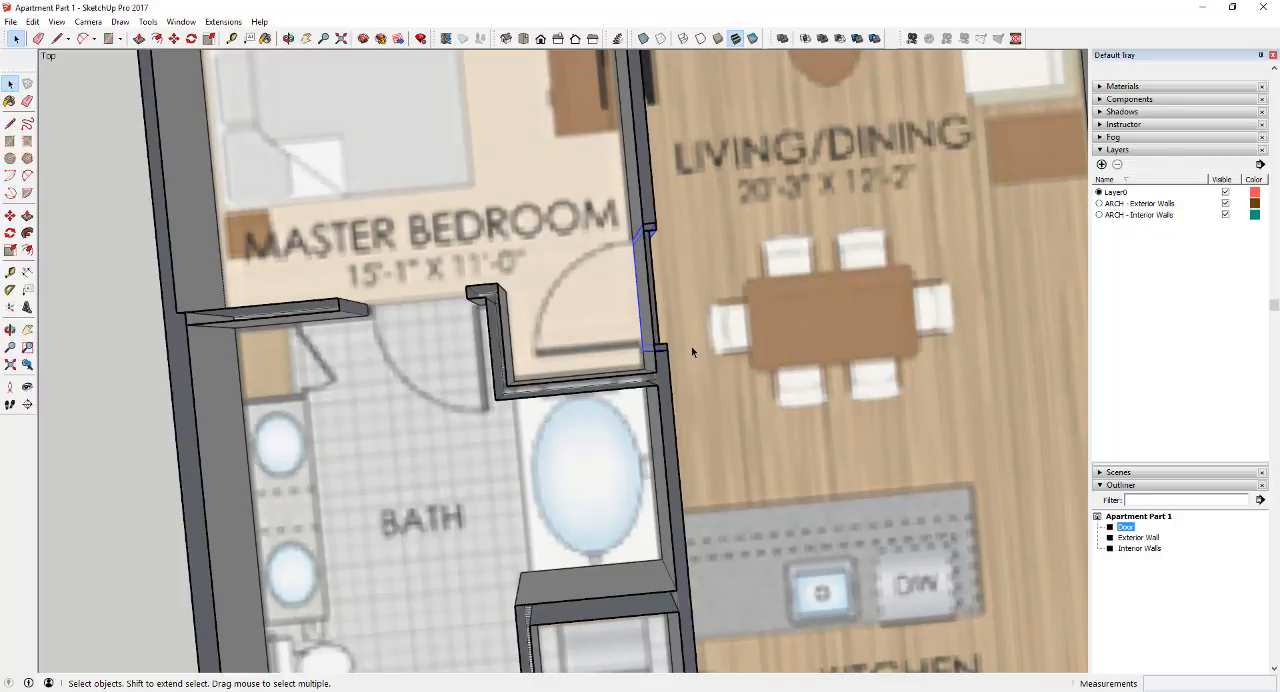
middle_click_drag(691, 346, 490, 240)
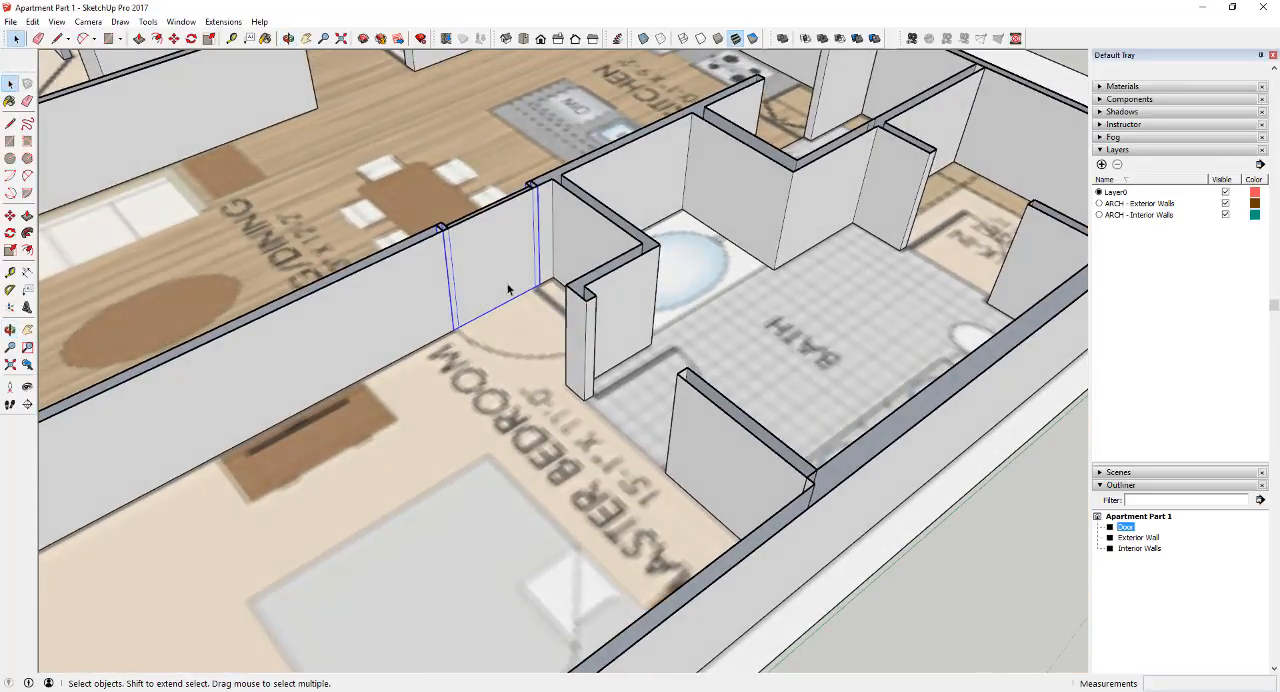
scroll(512, 288, "up", 6)
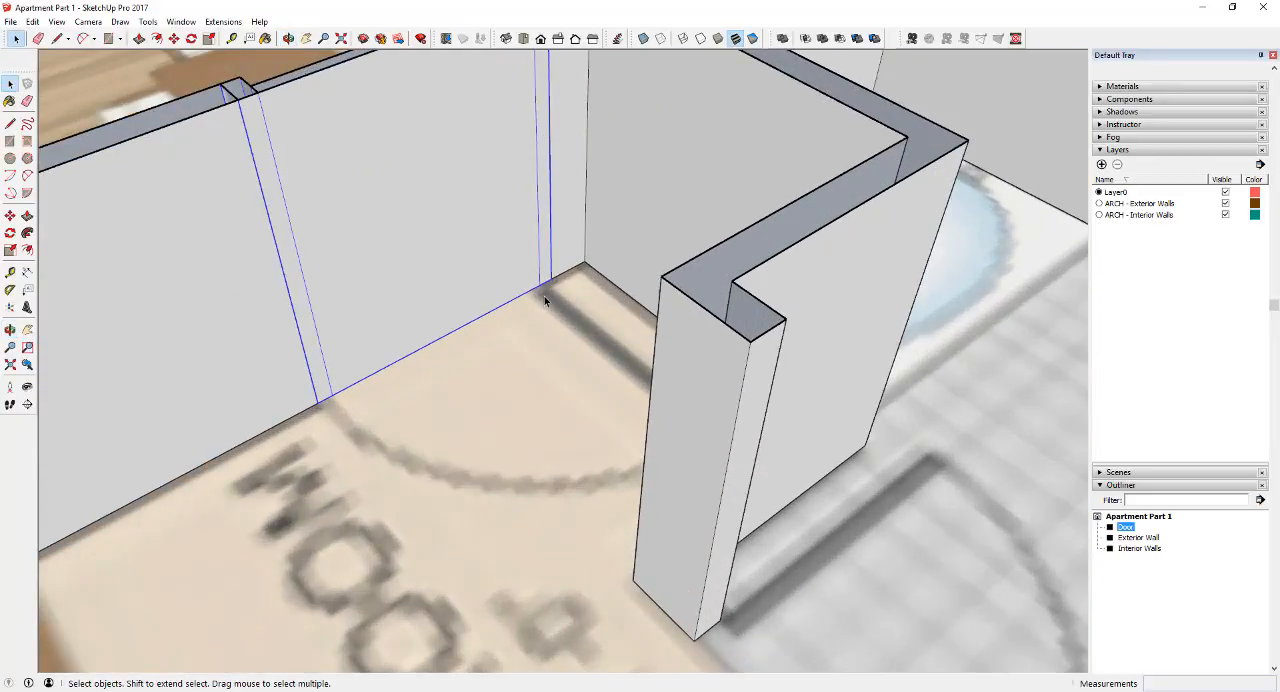
middle_click_drag(544, 296, 462, 276)
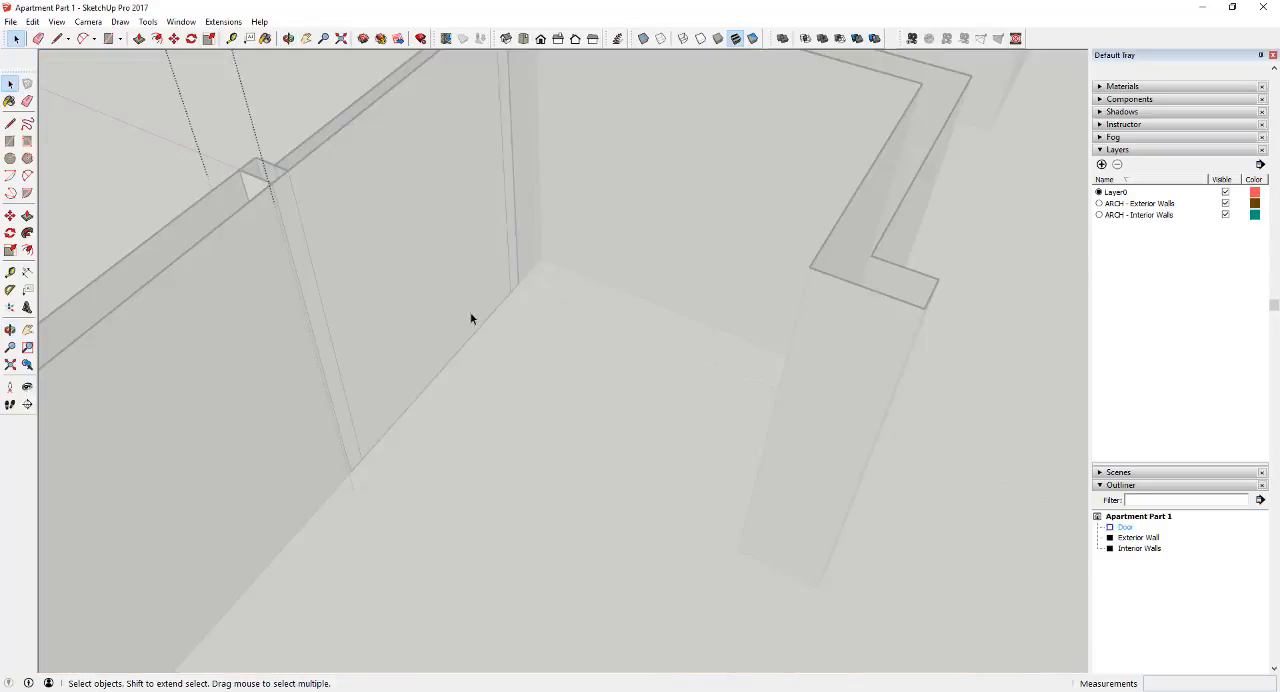
scroll(470, 265, "down", 5)
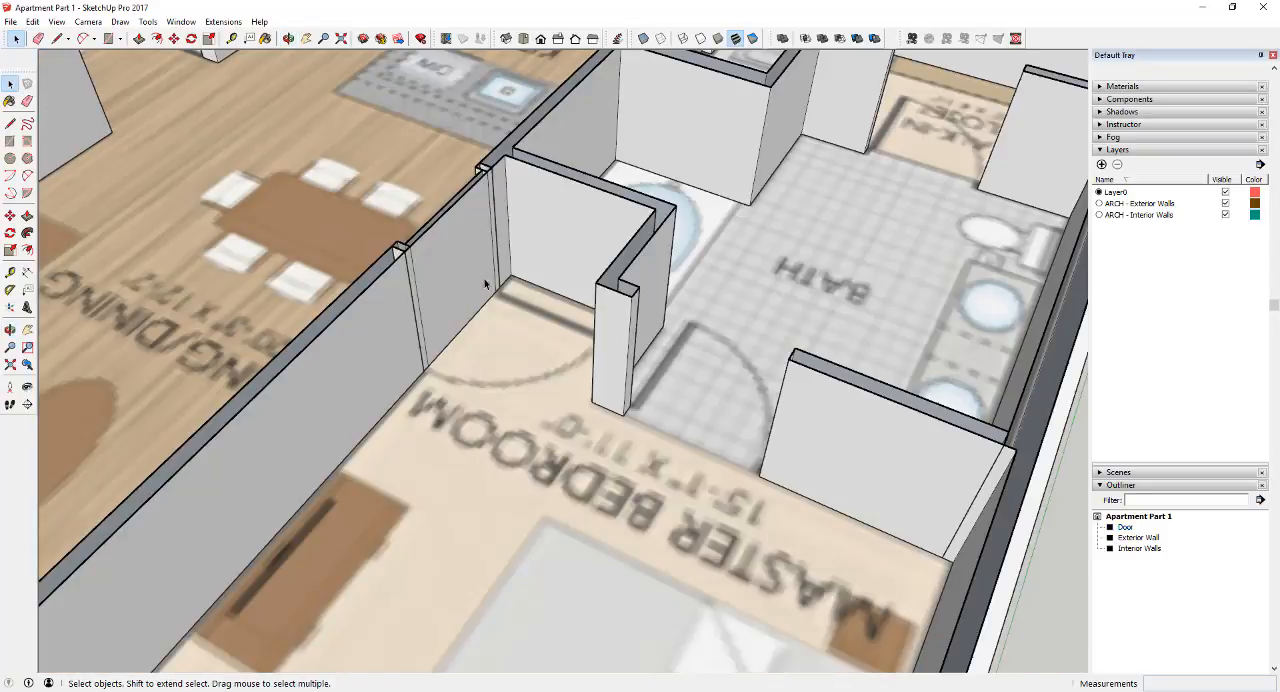
scroll(496, 295, "up", 8)
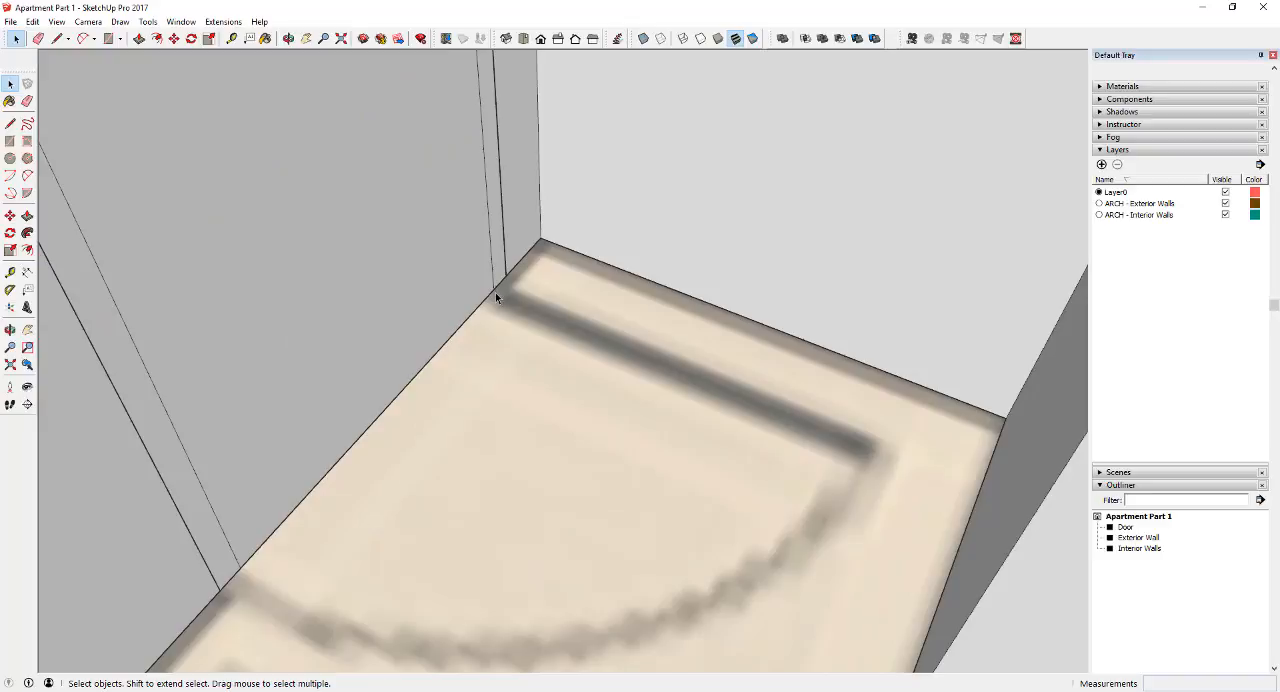
Trace the open door on the master bedroom floor plan as a 2' 10 1/8" by 1 1/2" rectangle starting at the frame
key("l")
left_click(493, 289)
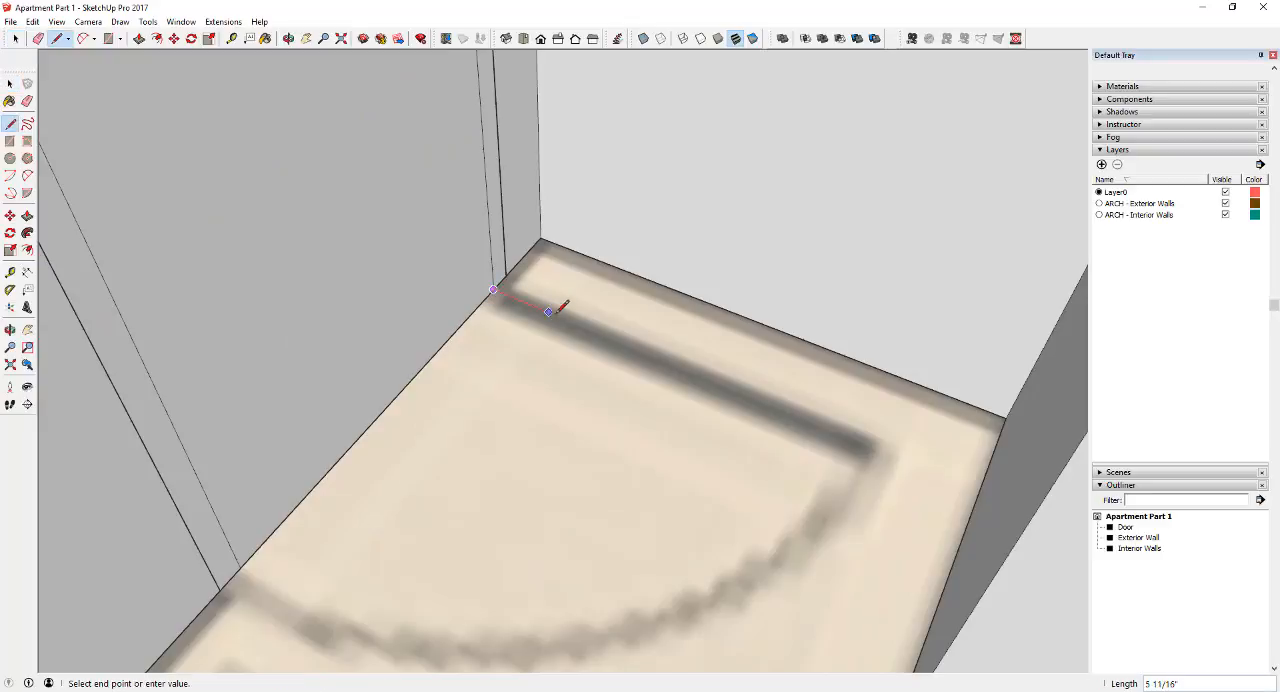
left_click(871, 445)
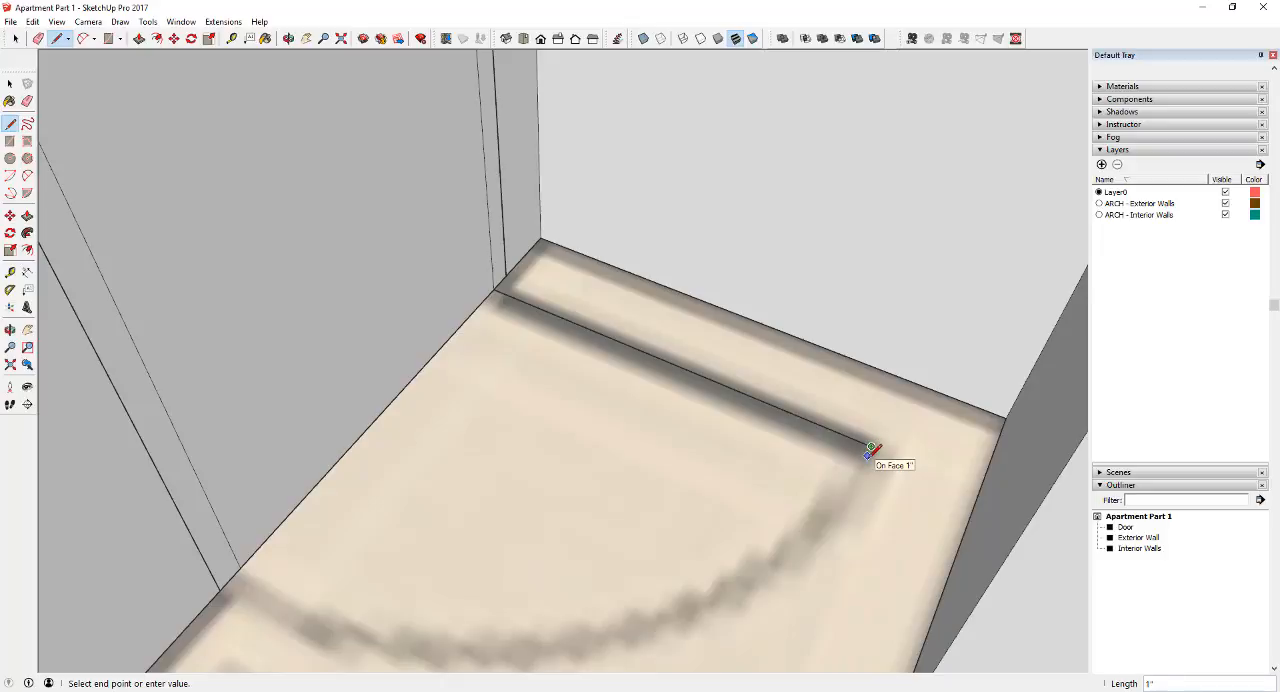
type(".5")
key("Return")
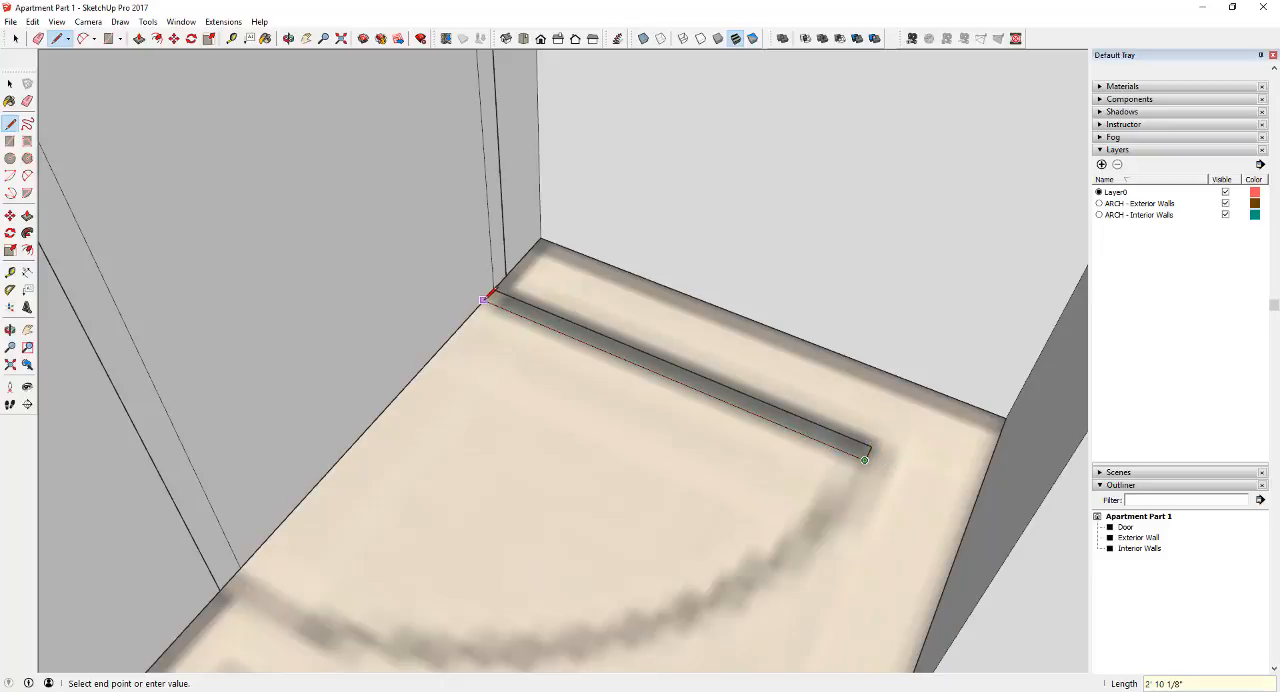
left_click(493, 289)
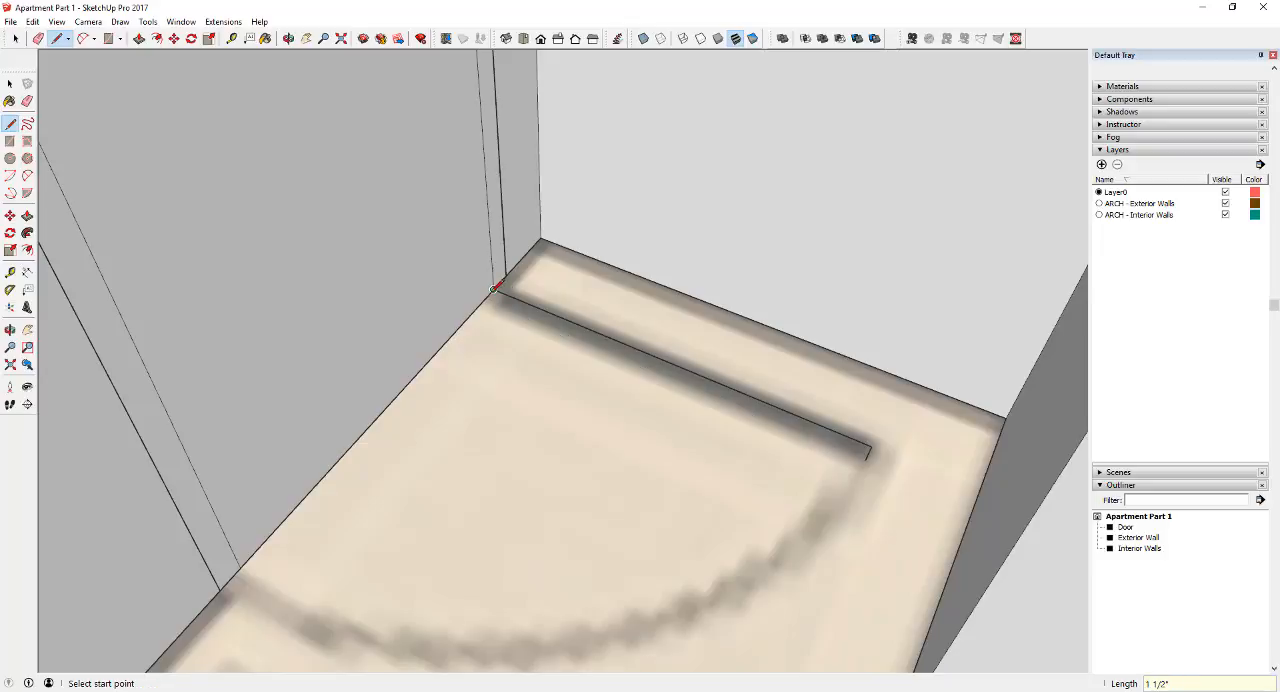
left_click(492, 292)
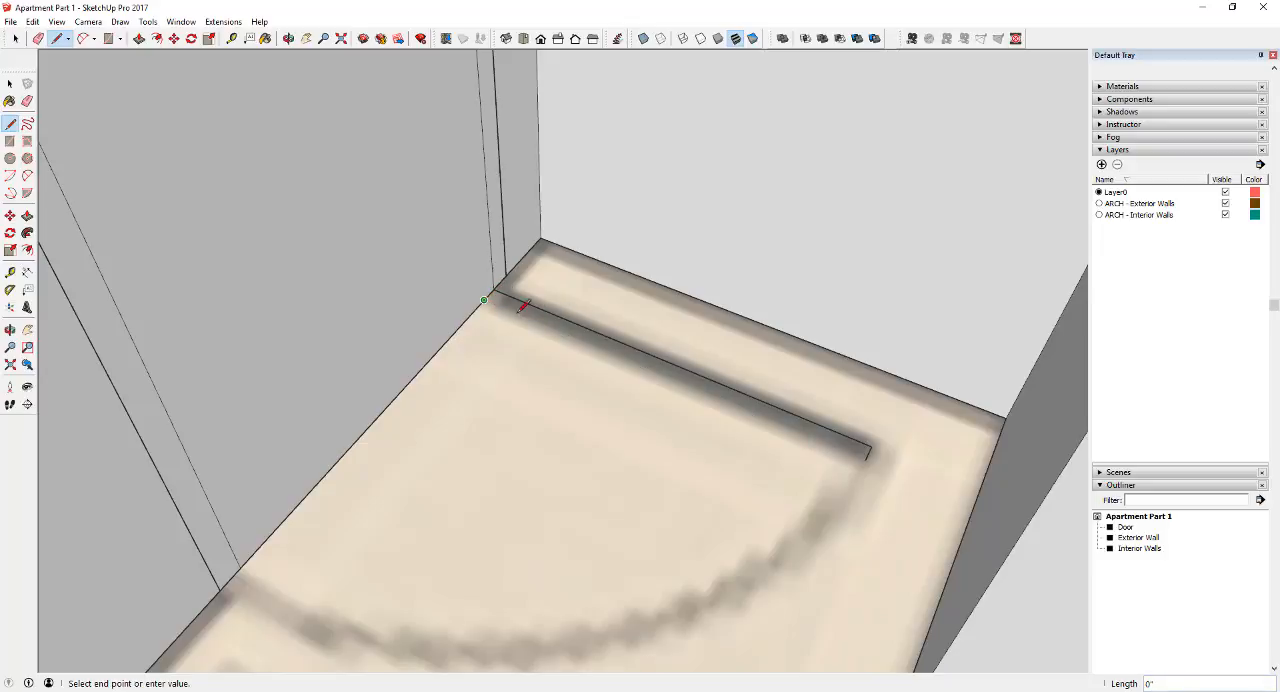
left_click(868, 455)
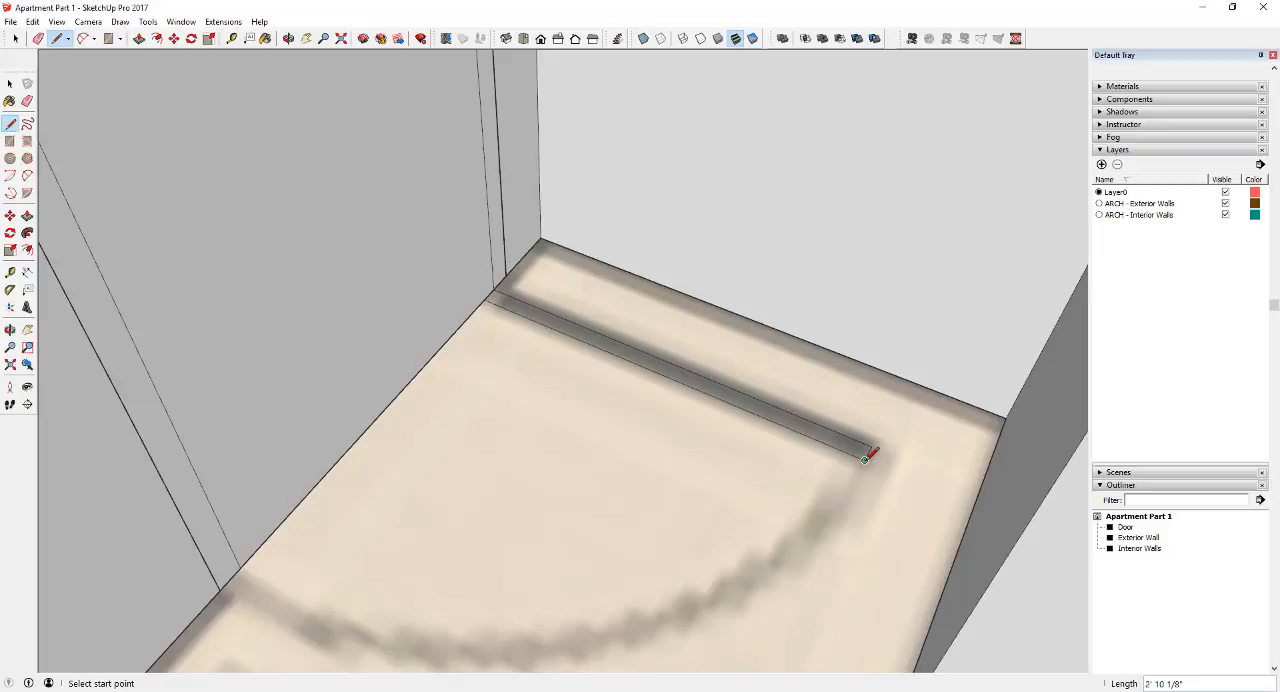
key("space")
Draw the door swing arc from the opposite side of the frame to the outer corner of the open door outline
key("a")
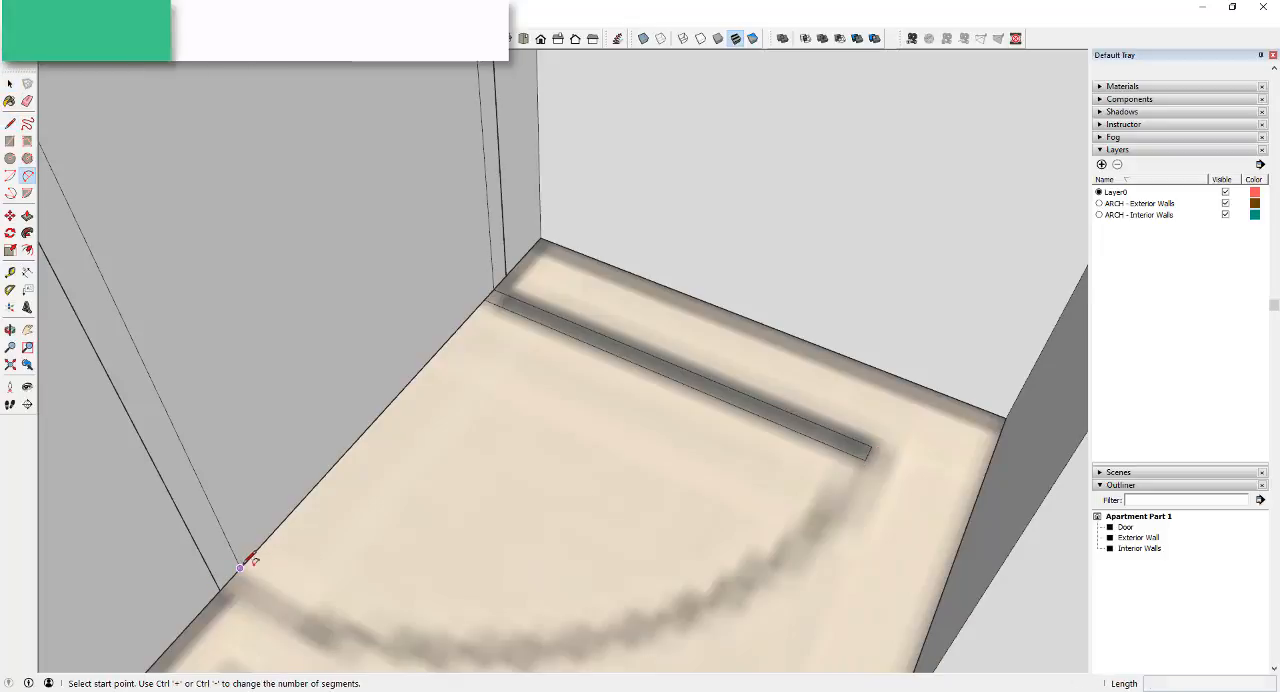
left_click(240, 567)
left_click(864, 460)
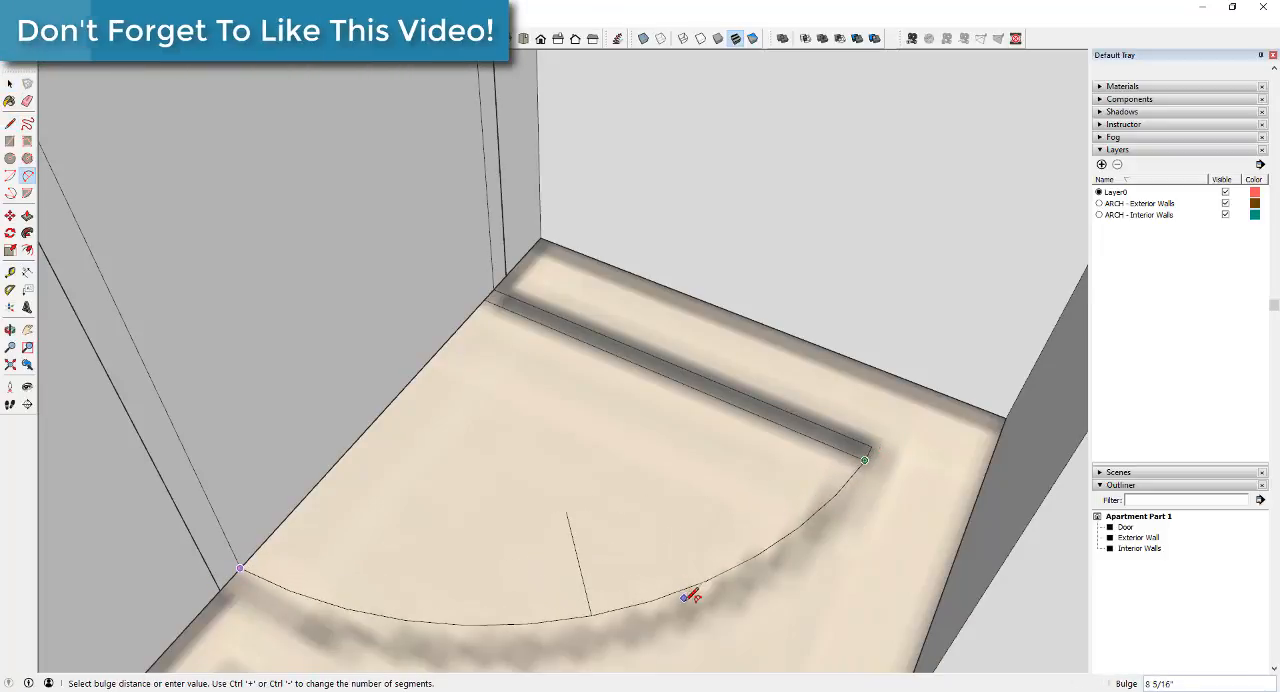
left_click(694, 603)
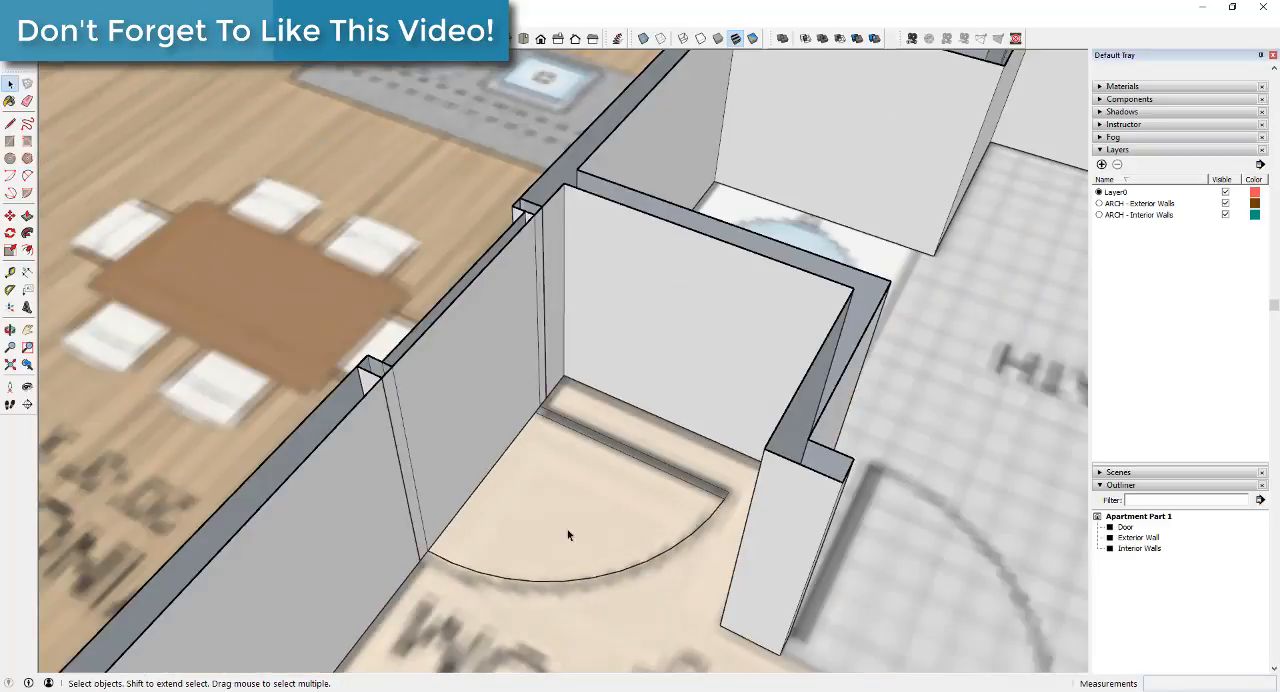
scroll(567, 529, "up", 5)
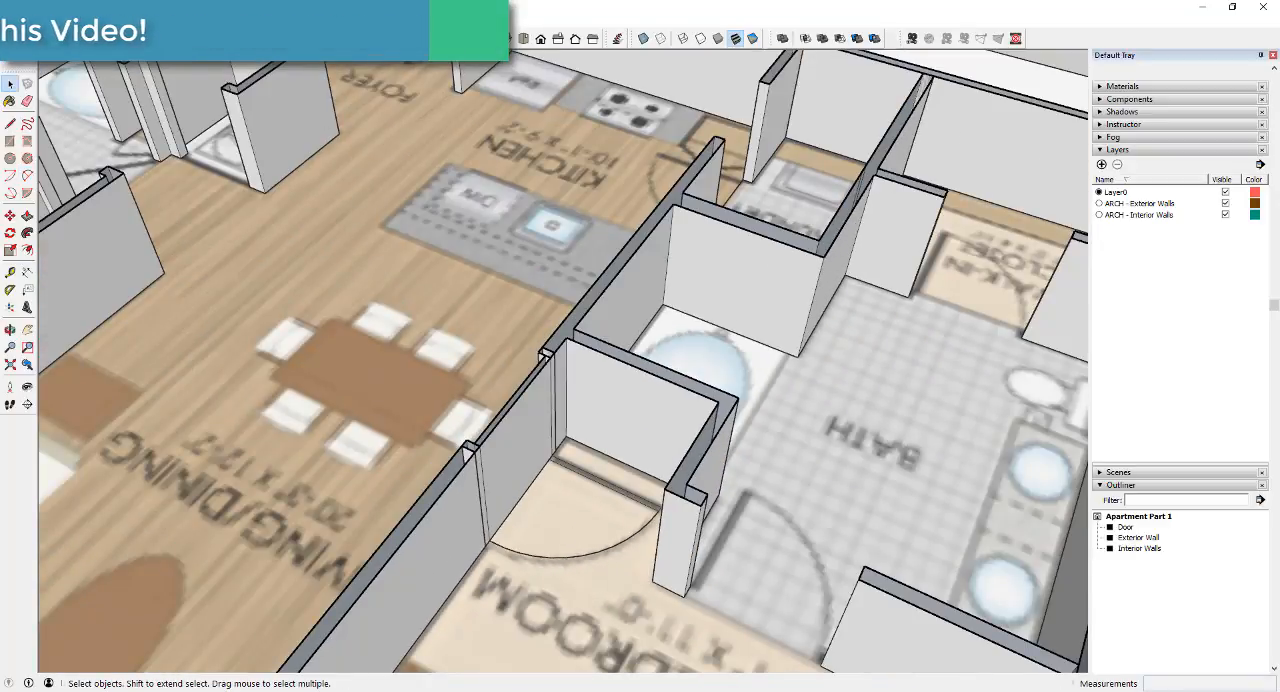
Examine the drawn door outline and swing arc against the floor plan from above
left_click(521, 39)
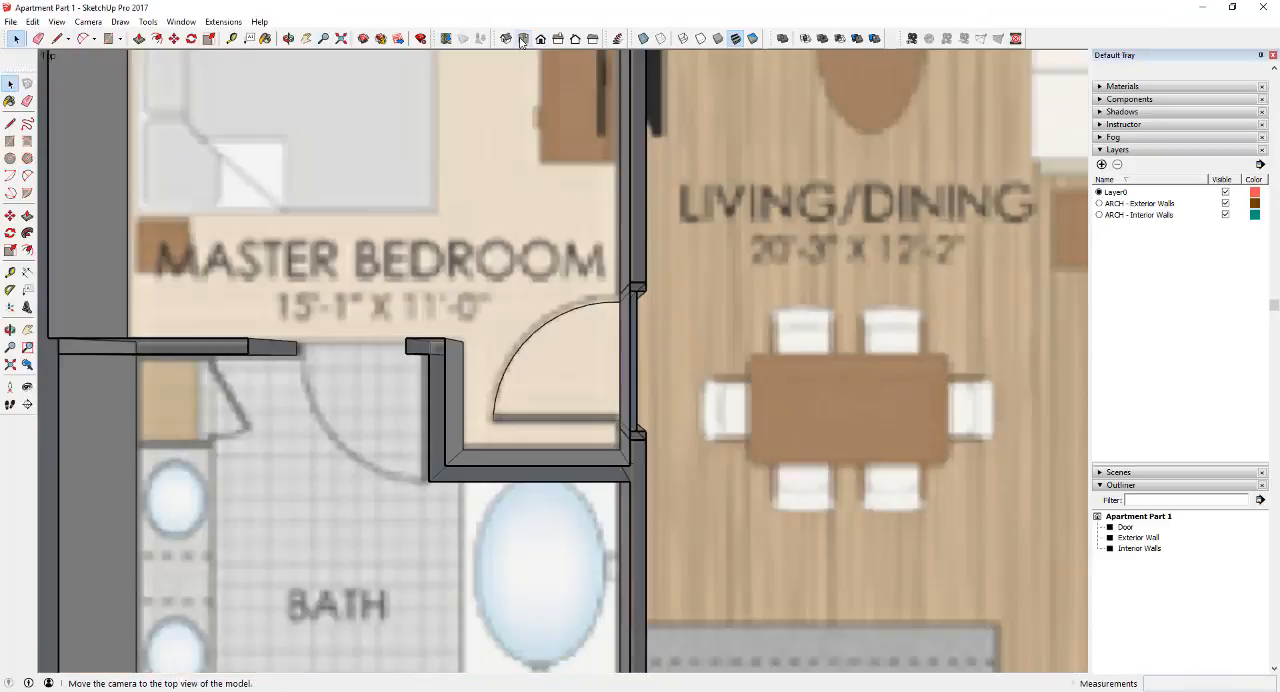
scroll(663, 400, "up", 4)
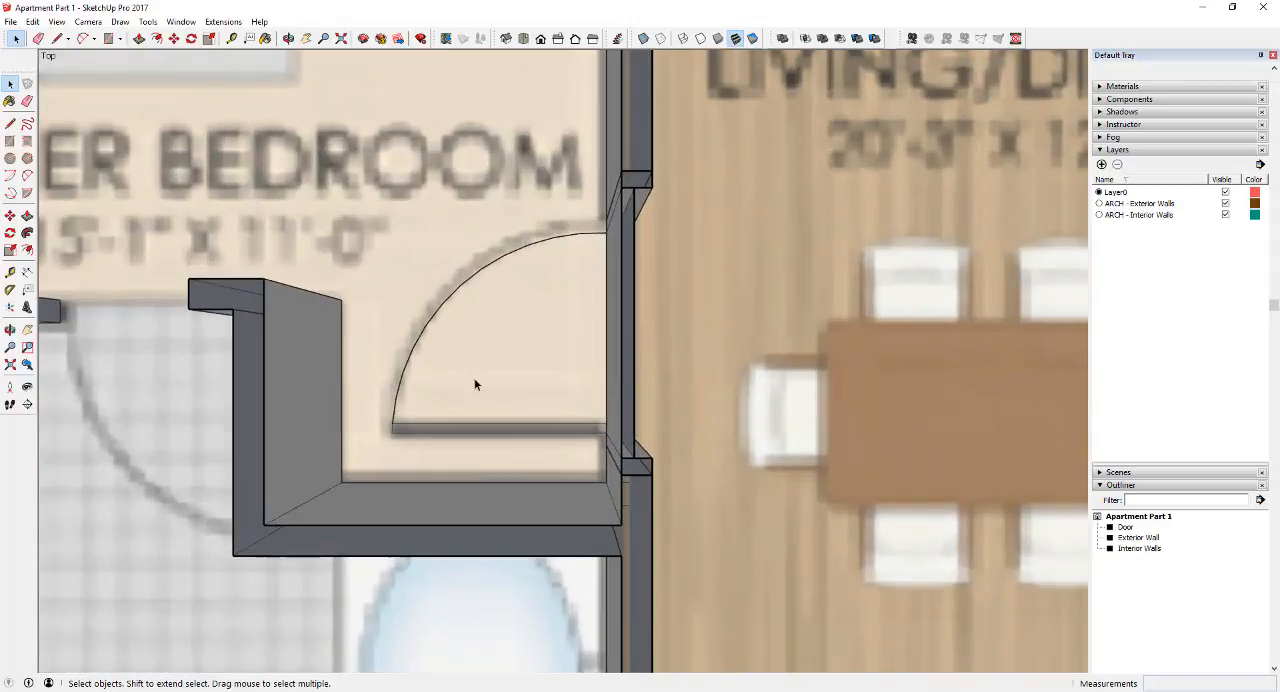
scroll(475, 385, "down", 1)
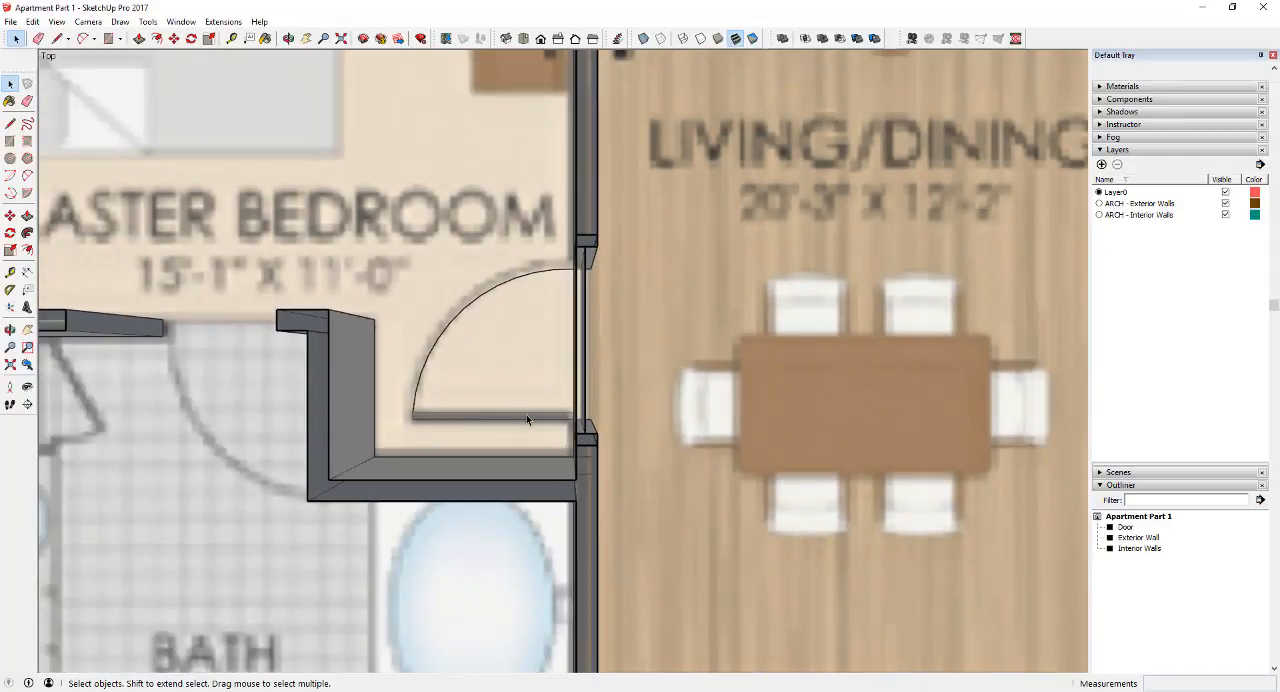
scroll(524, 392, "down", 3)
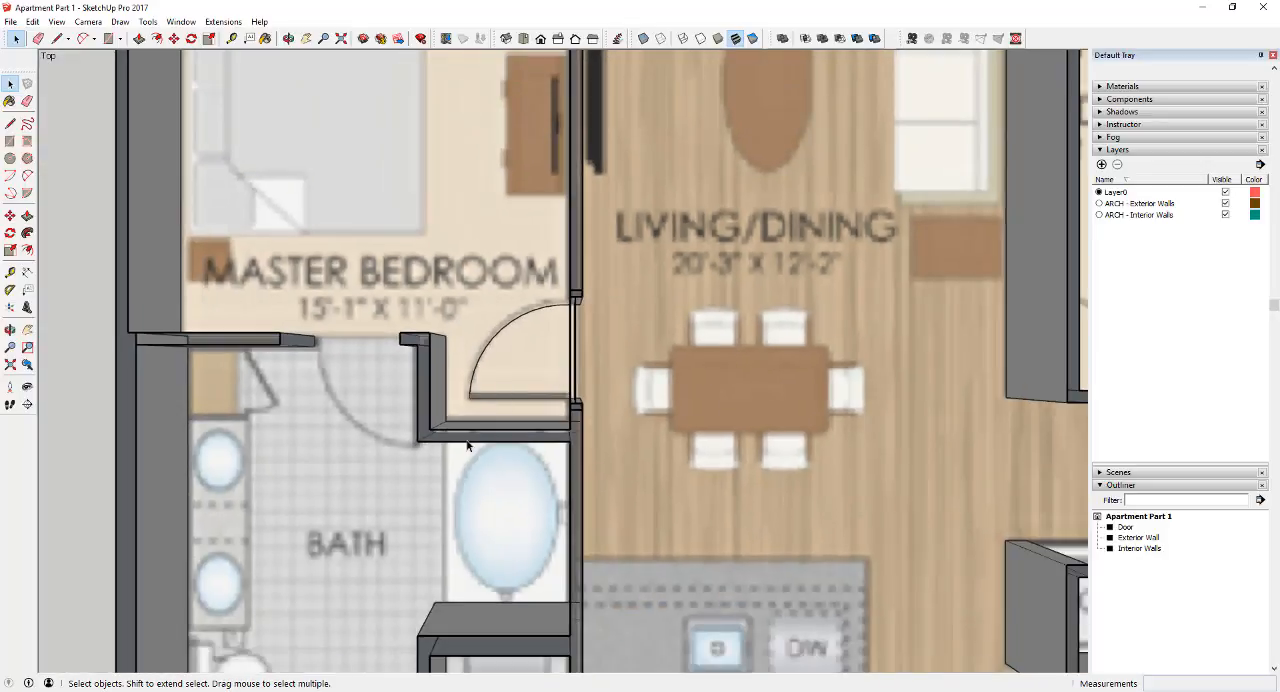
middle_click_drag(566, 360, 598, 331)
scroll(591, 270, "up", 5)
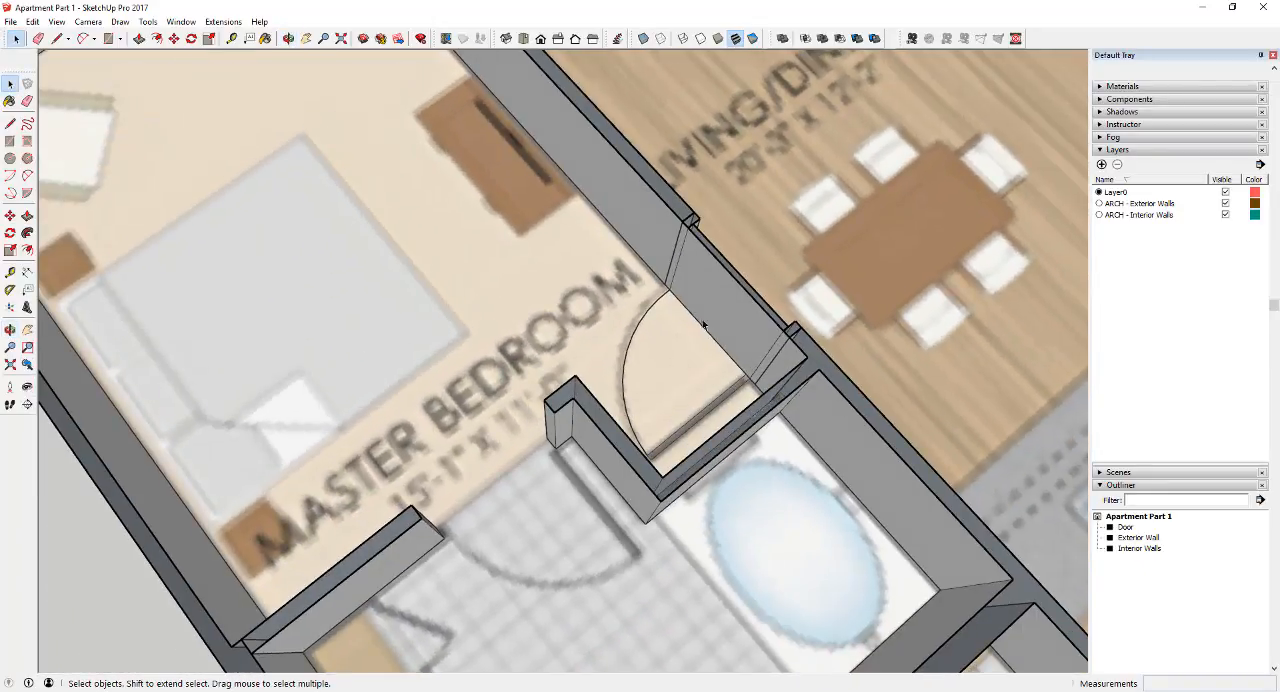
middle_click_drag(797, 354, 515, 390)
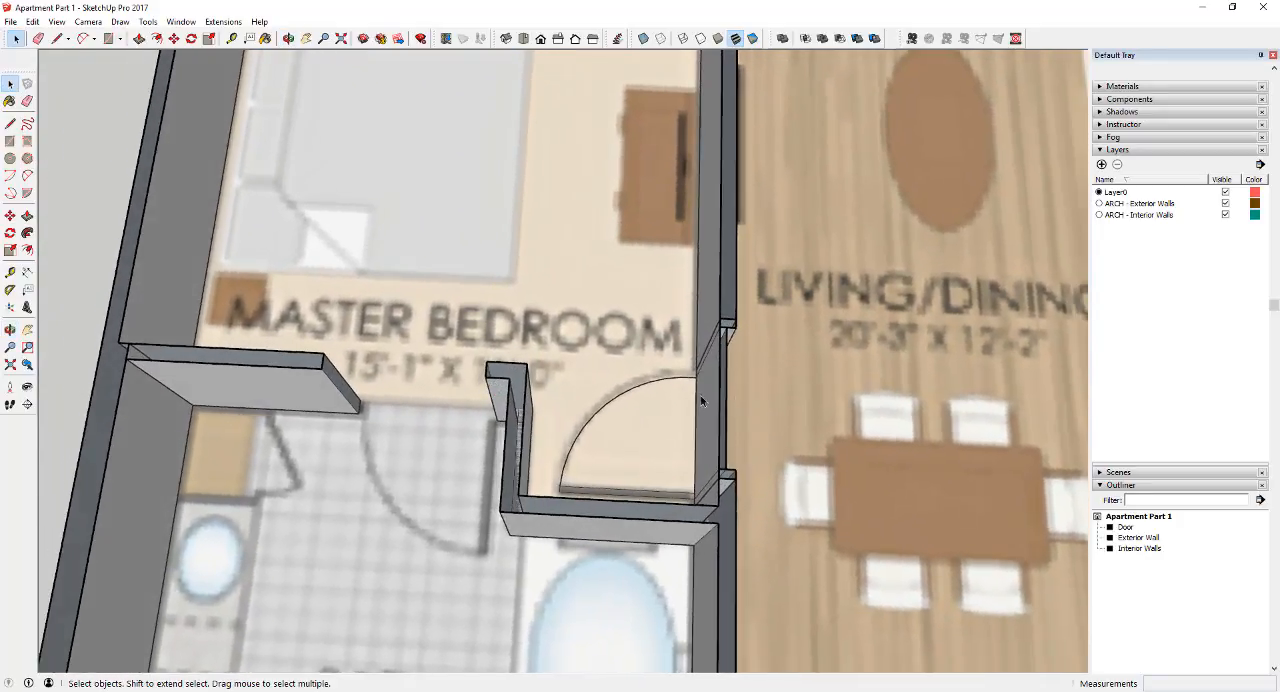
Group the open door outline with its swing arc and rename the group Swing
left_click(660, 480)
right_click(657, 499)
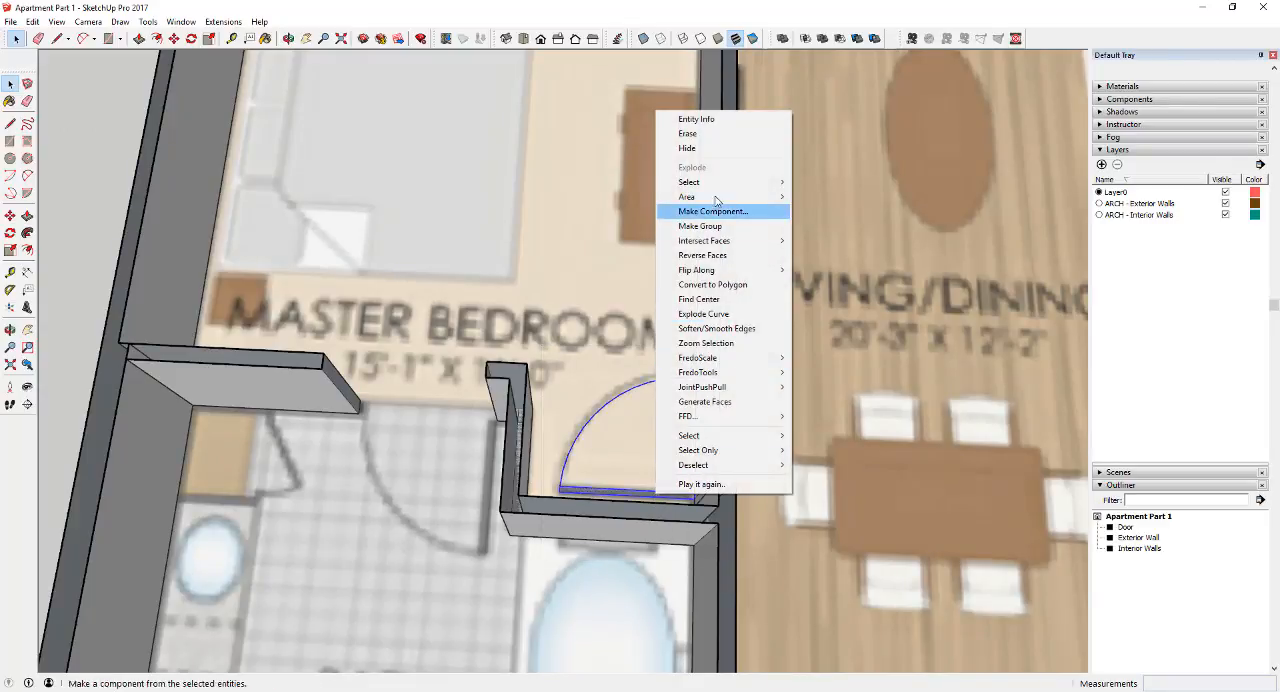
left_click(717, 227)
right_click(1133, 549)
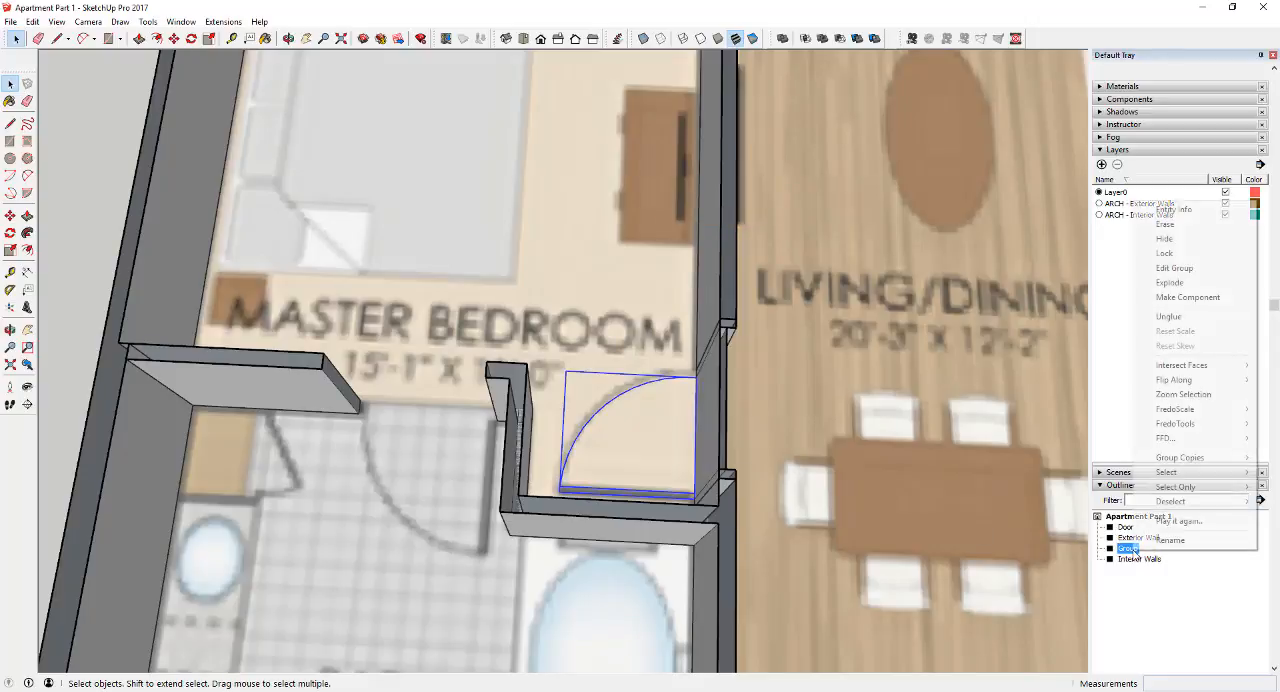
left_click(1170, 541)
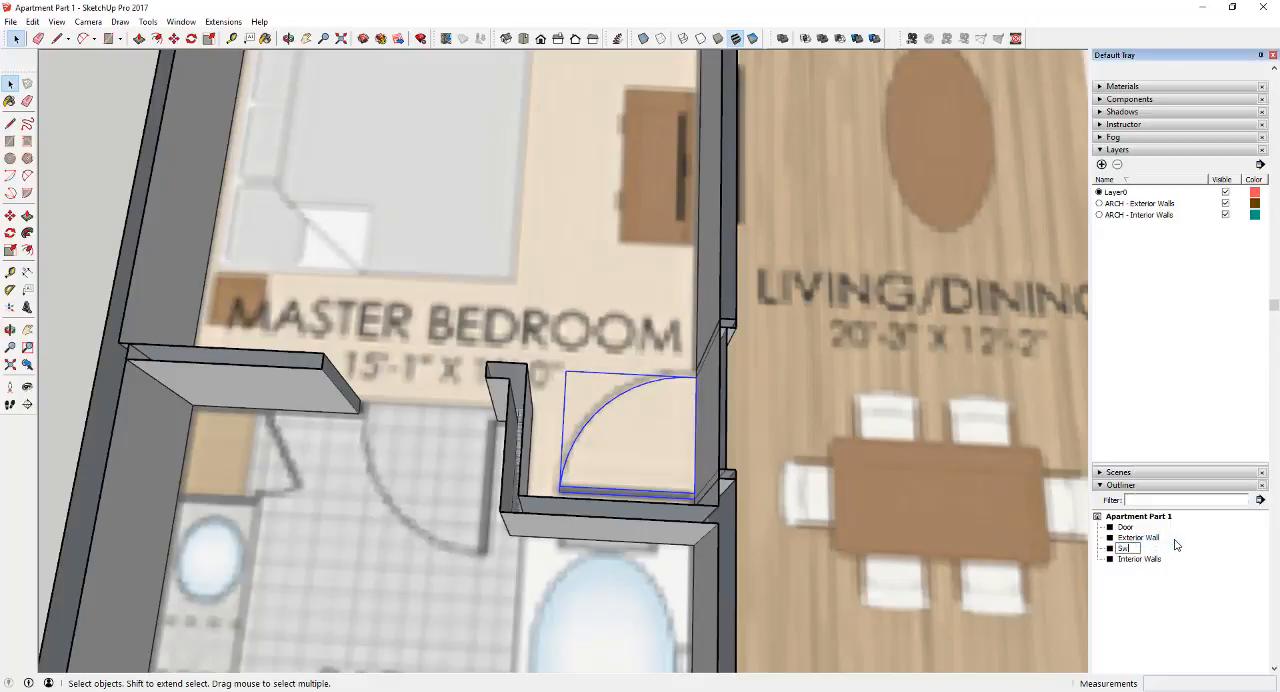
key("Return")
Nest the Swing group inside the Door group and check the nesting by opening the door group for editing
left_click_drag(1128, 565, 1137, 535)
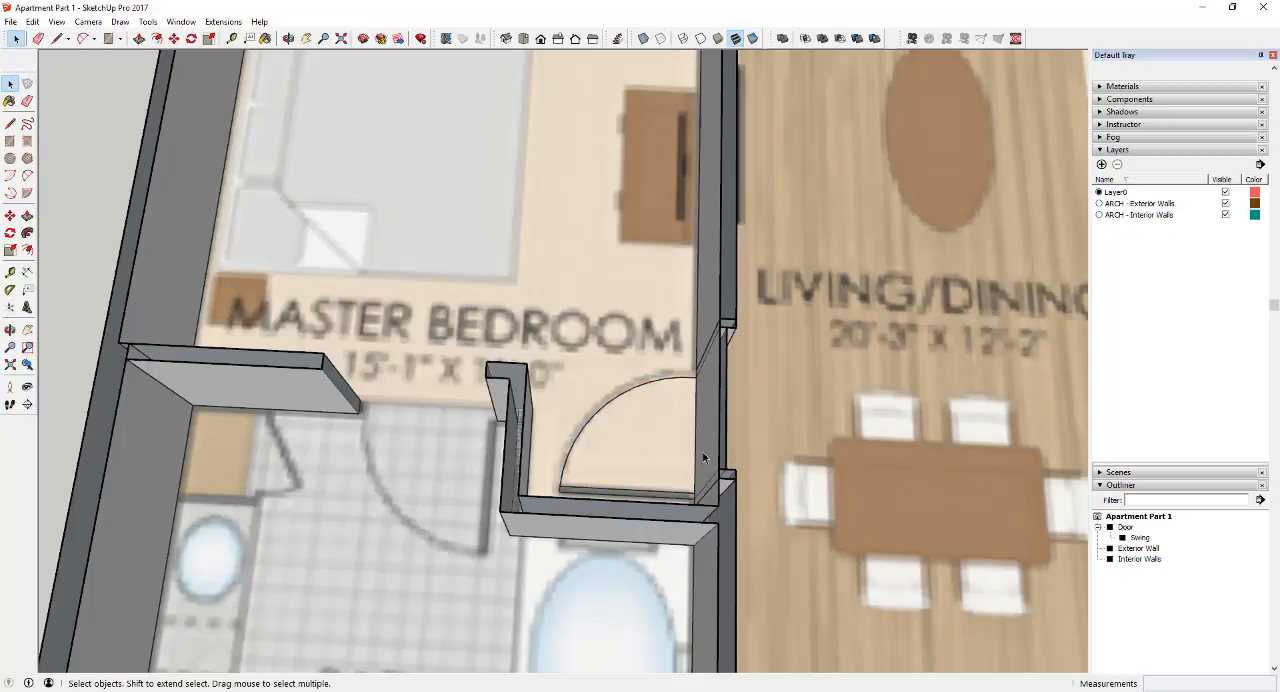
double_click(650, 475)
left_click(615, 494)
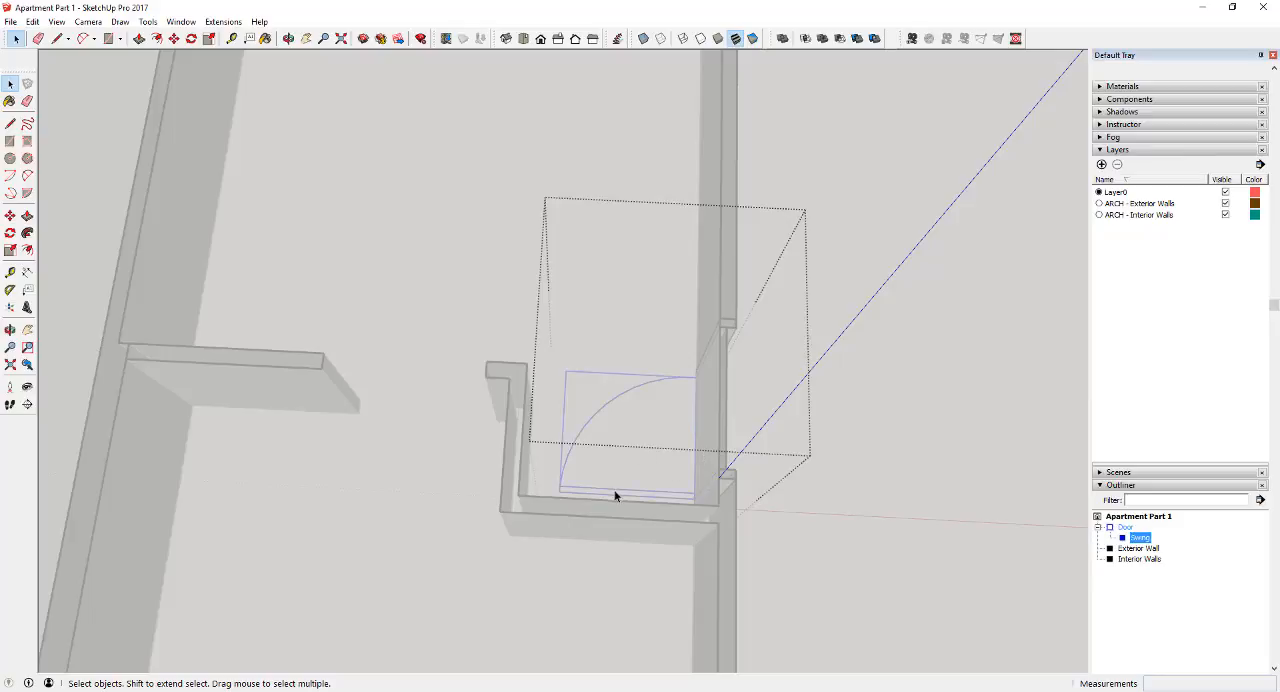
left_click(1125, 528)
left_click(1136, 538)
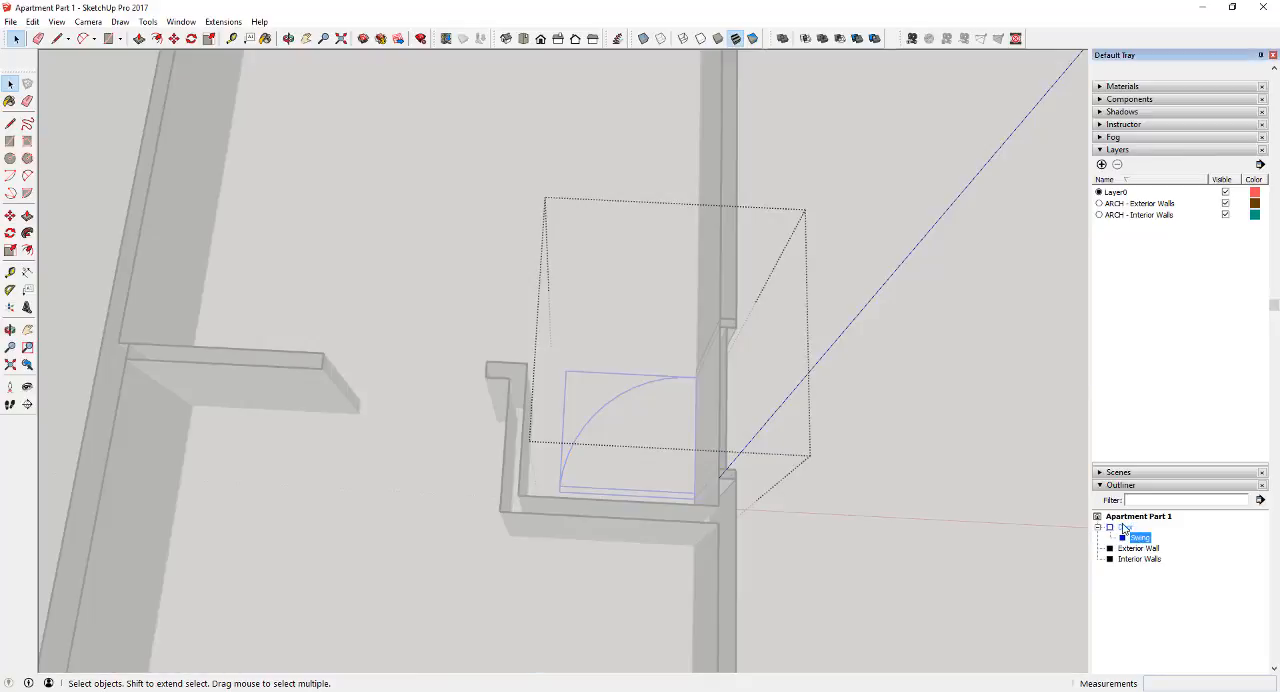
left_click(1124, 526)
left_click(1147, 632)
scroll(575, 448, "down", 3)
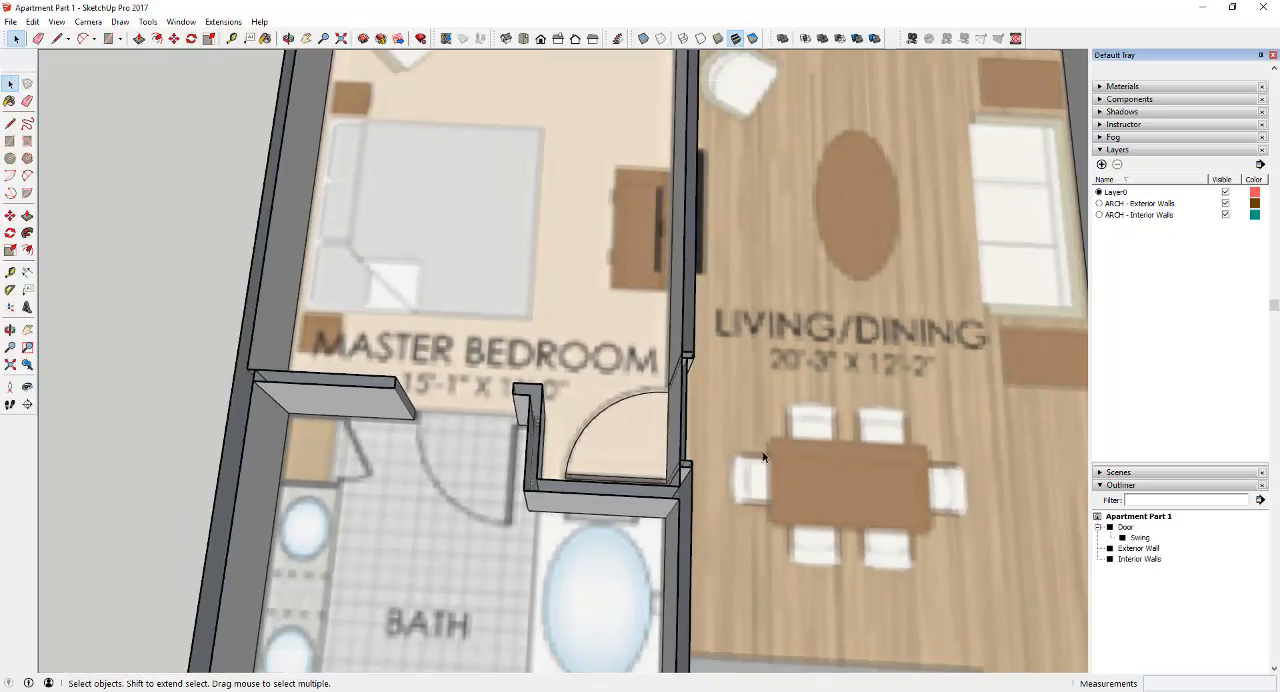
scroll(613, 533, "up", 1)
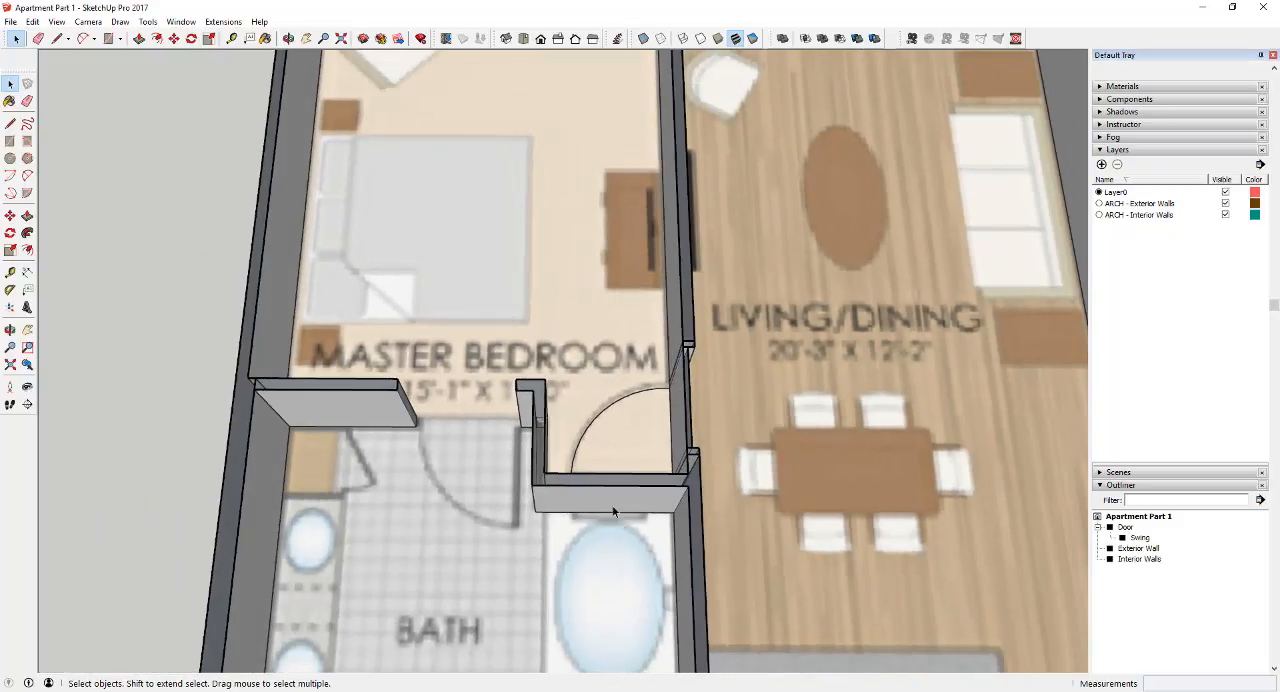
Select the master bedroom Door group and add a new layer named "ARCH - Doors"
scroll(614, 512, "down", 2)
scroll(664, 456, "up", 3)
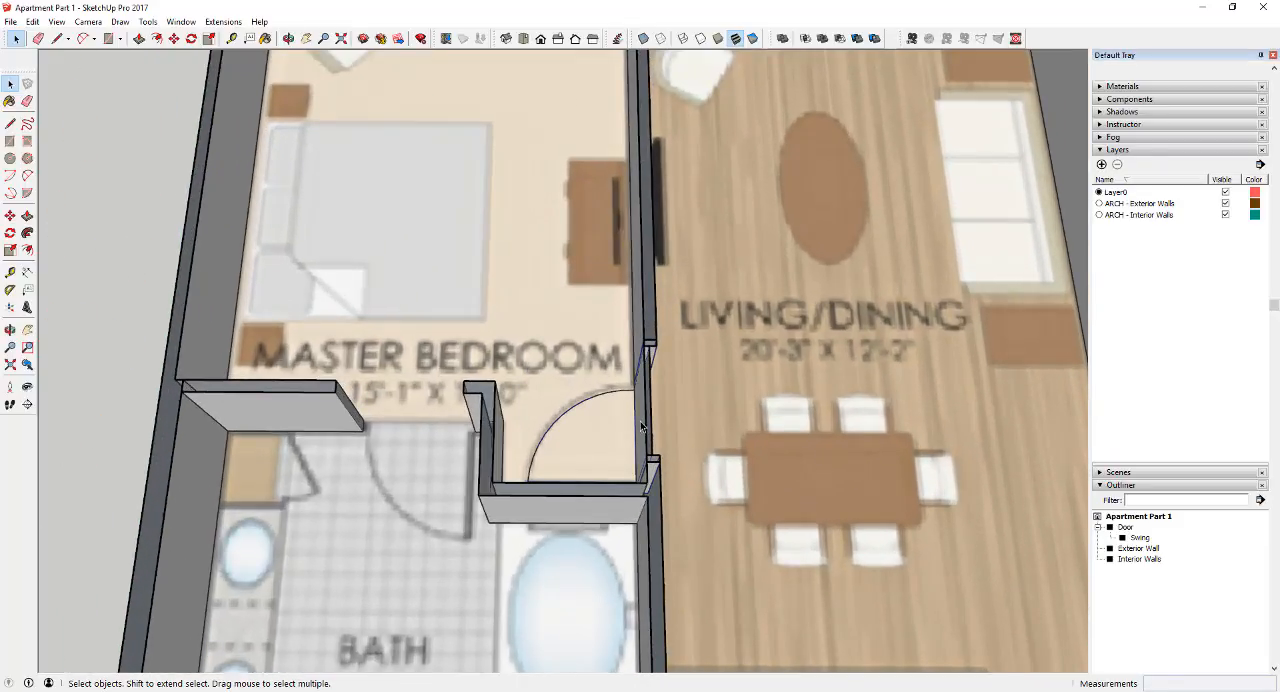
left_click(641, 427)
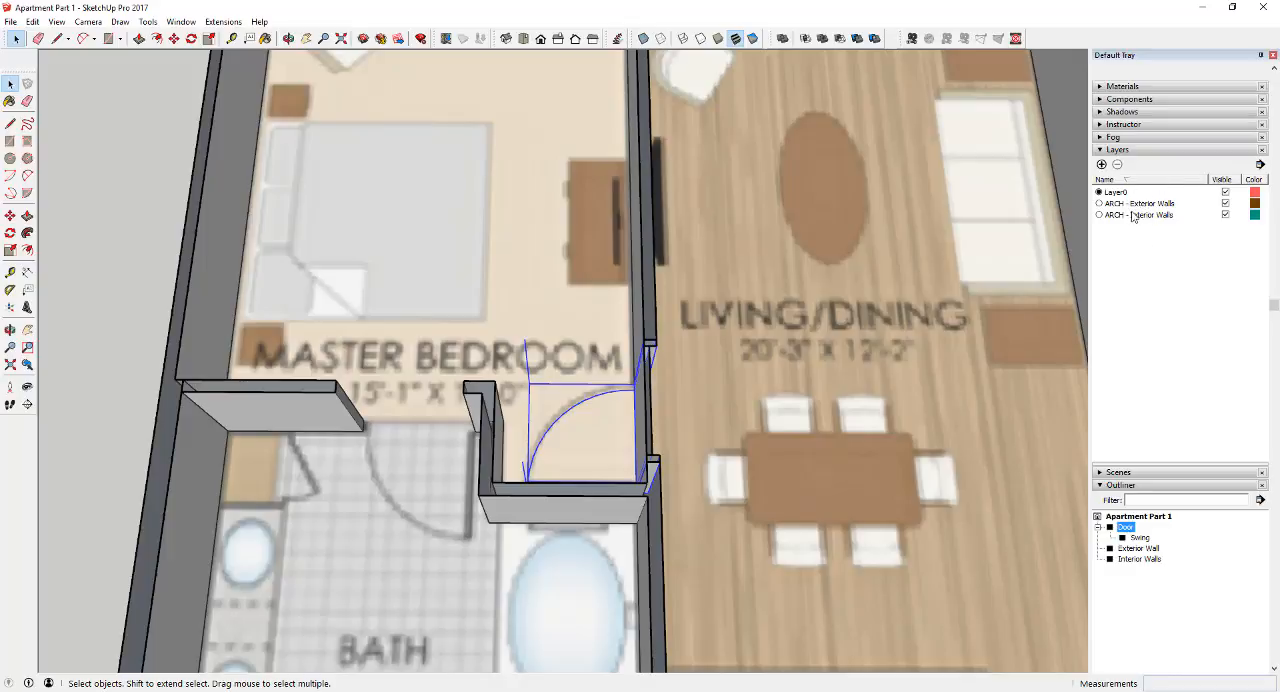
left_click(1101, 165)
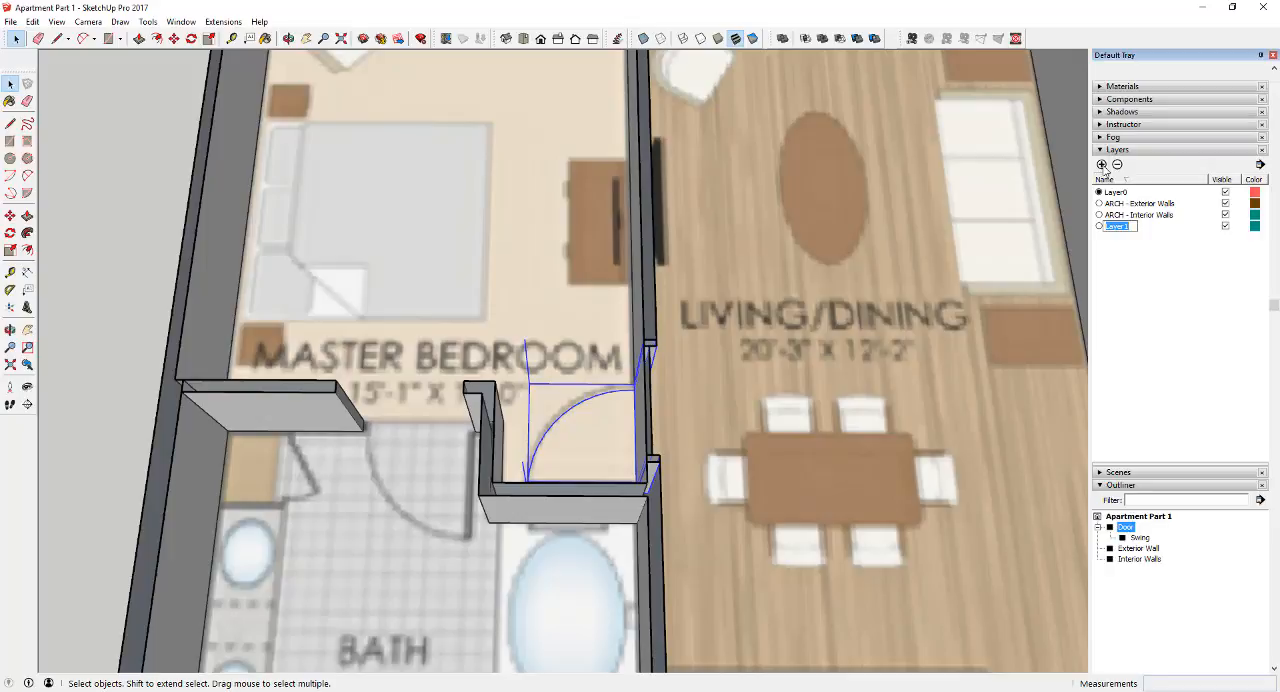
type("ARCH - Doors")
key("Return")
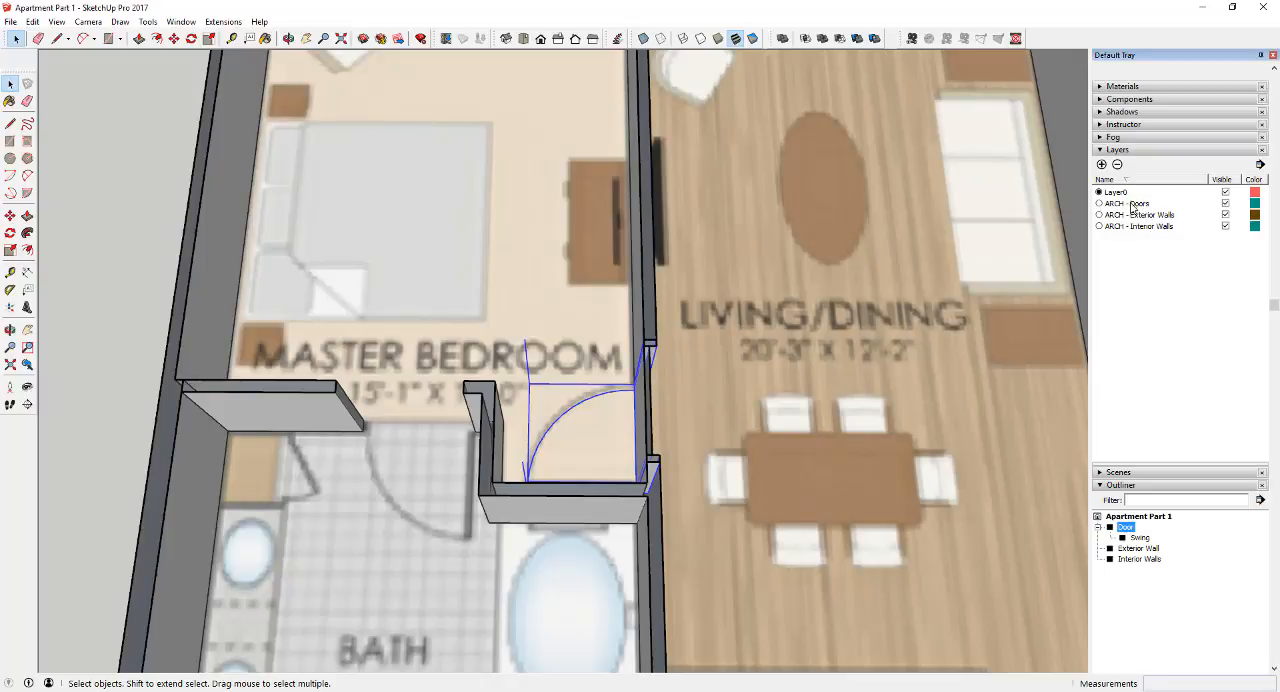
left_click(1132, 204)
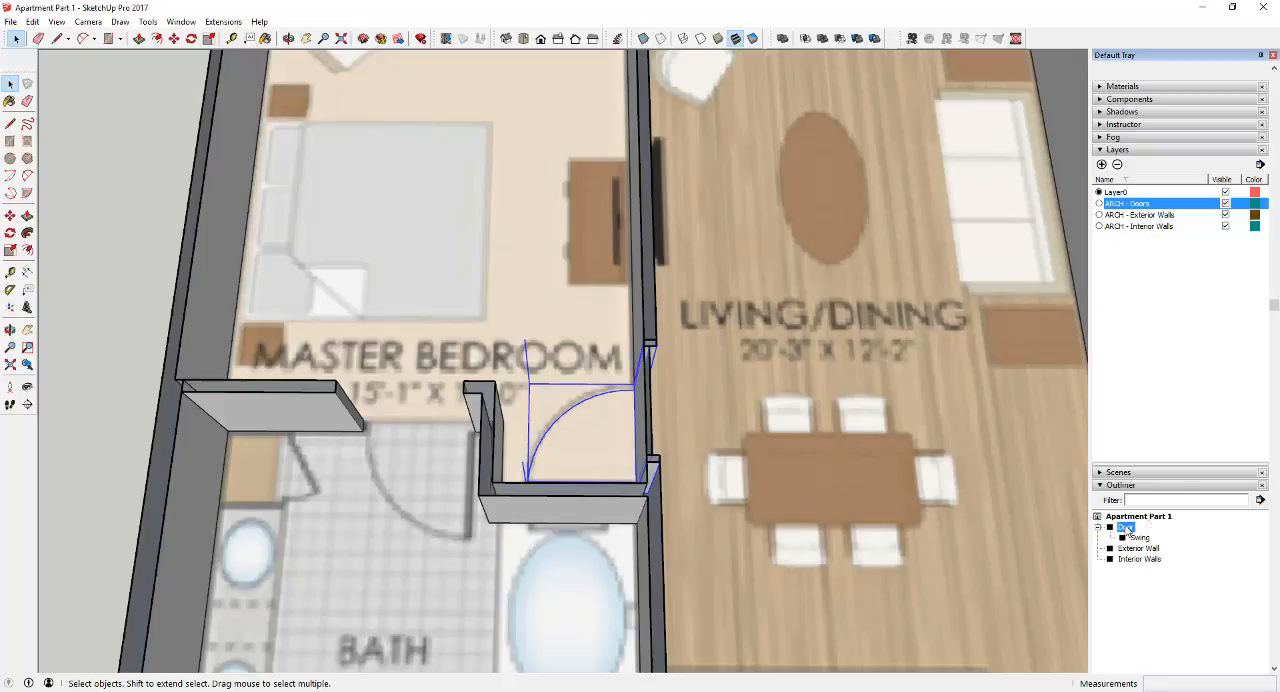
Assign the Door group to the ARCH - Doors layer
scroll(1189, 325, "up", 3)
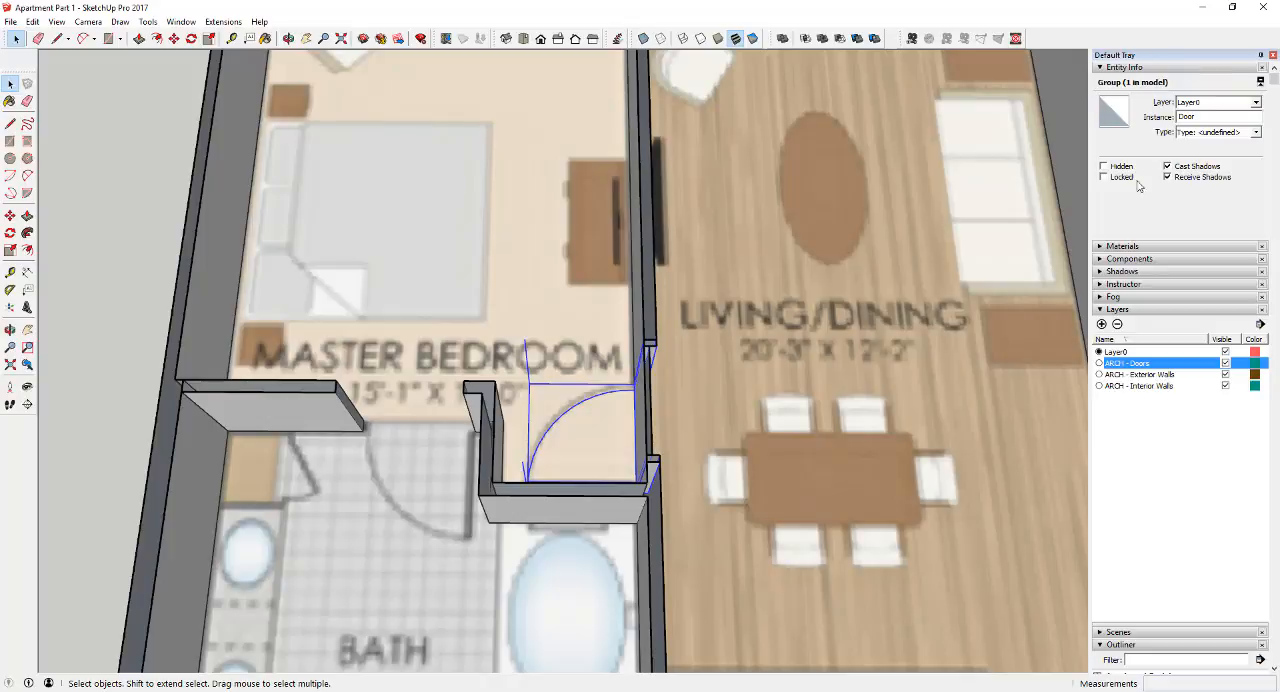
left_click(1241, 106)
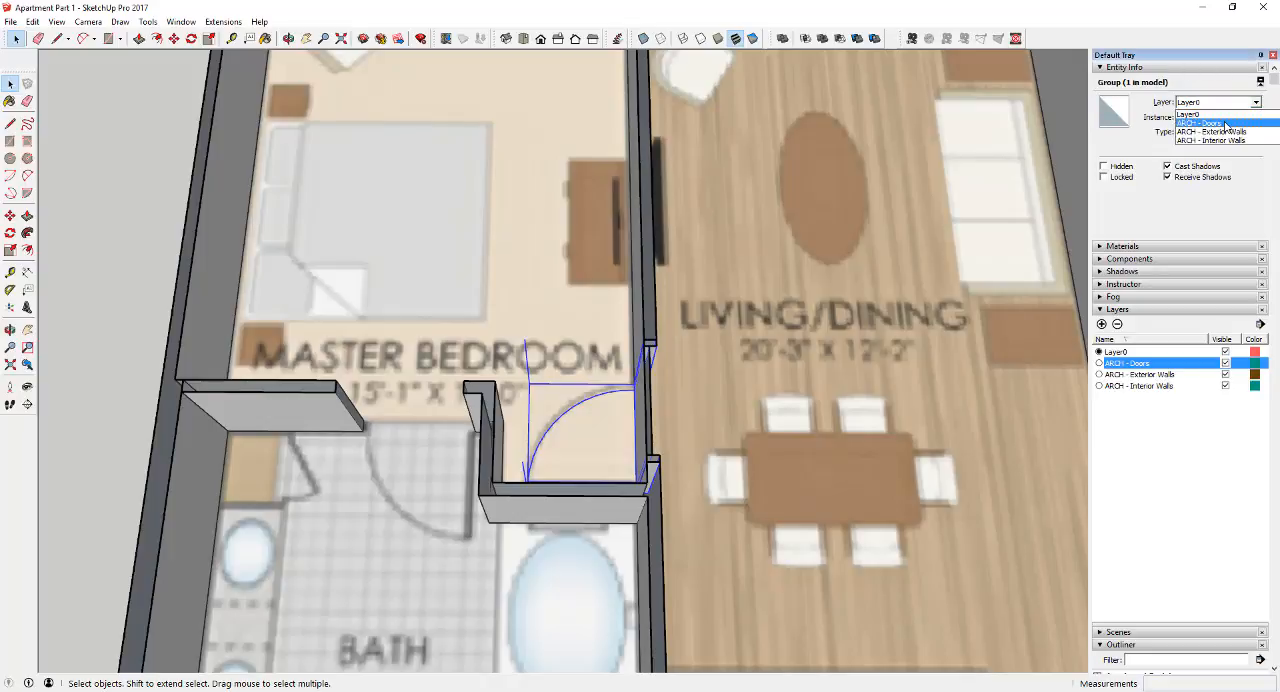
left_click(1225, 126)
Toggle the visibility of the ARCH - Doors layer to check that it controls the door, leaving the layer shown
left_click(1226, 364)
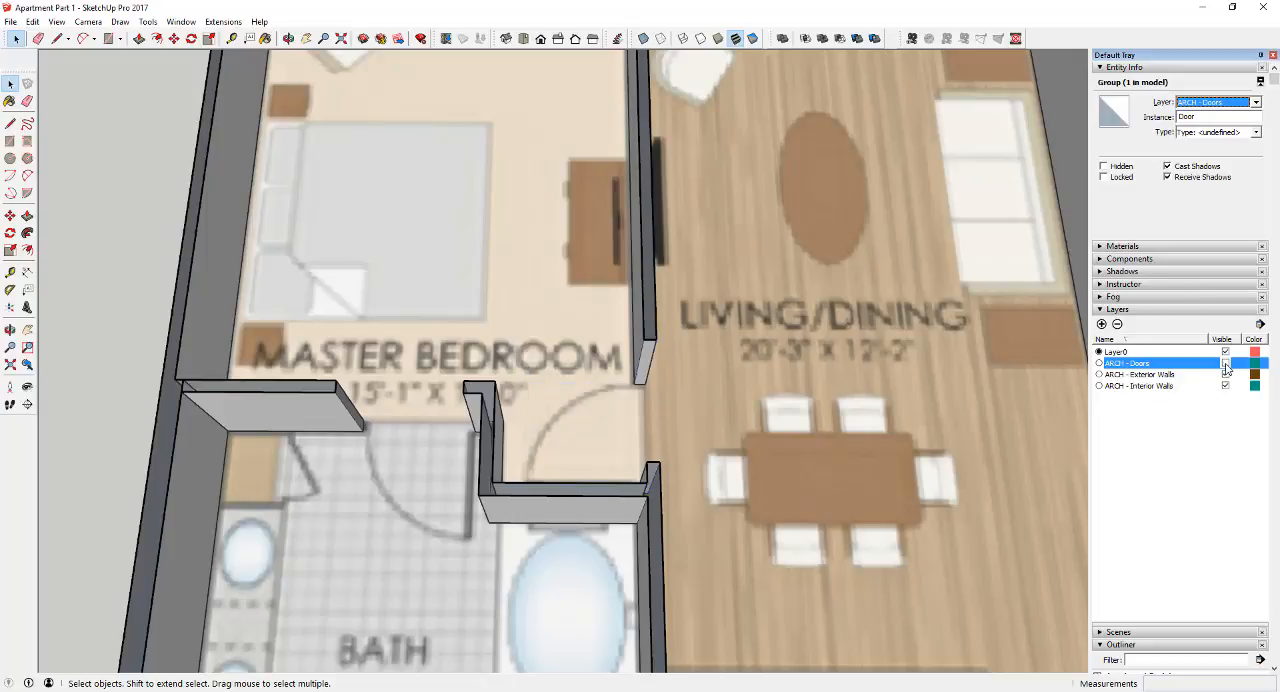
left_click(1226, 364)
left_click(1226, 364)
left_click(1226, 364)
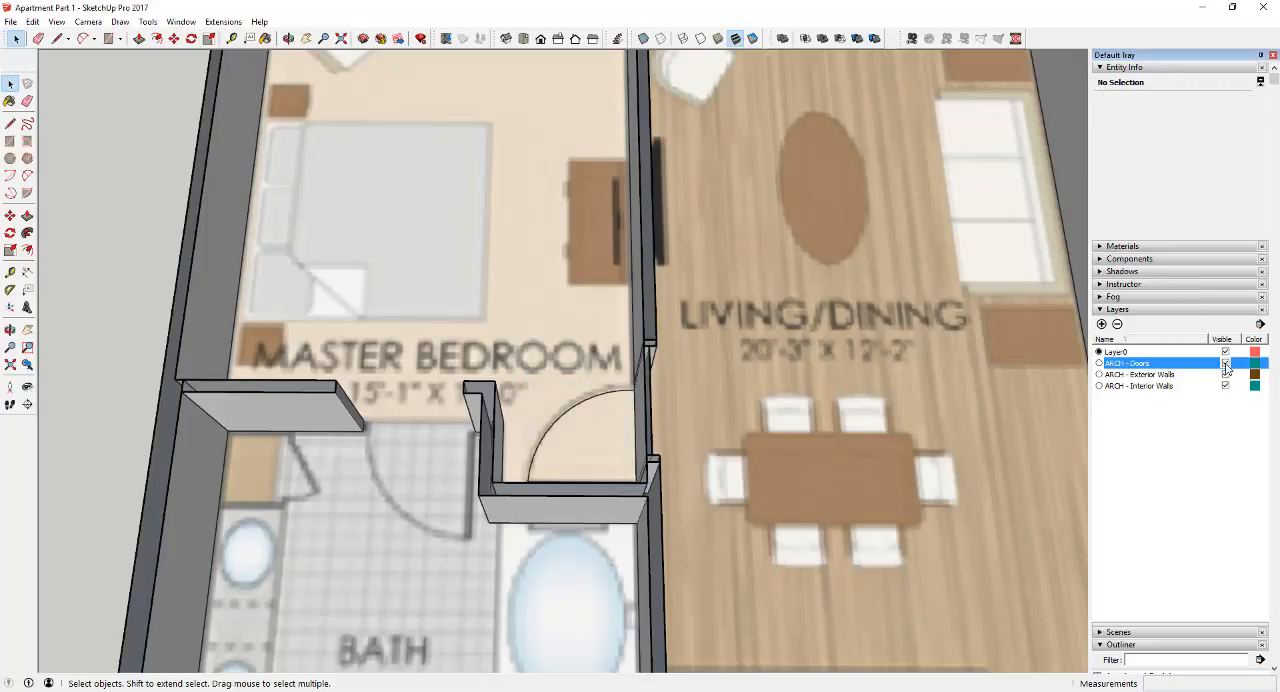
left_click(1226, 364)
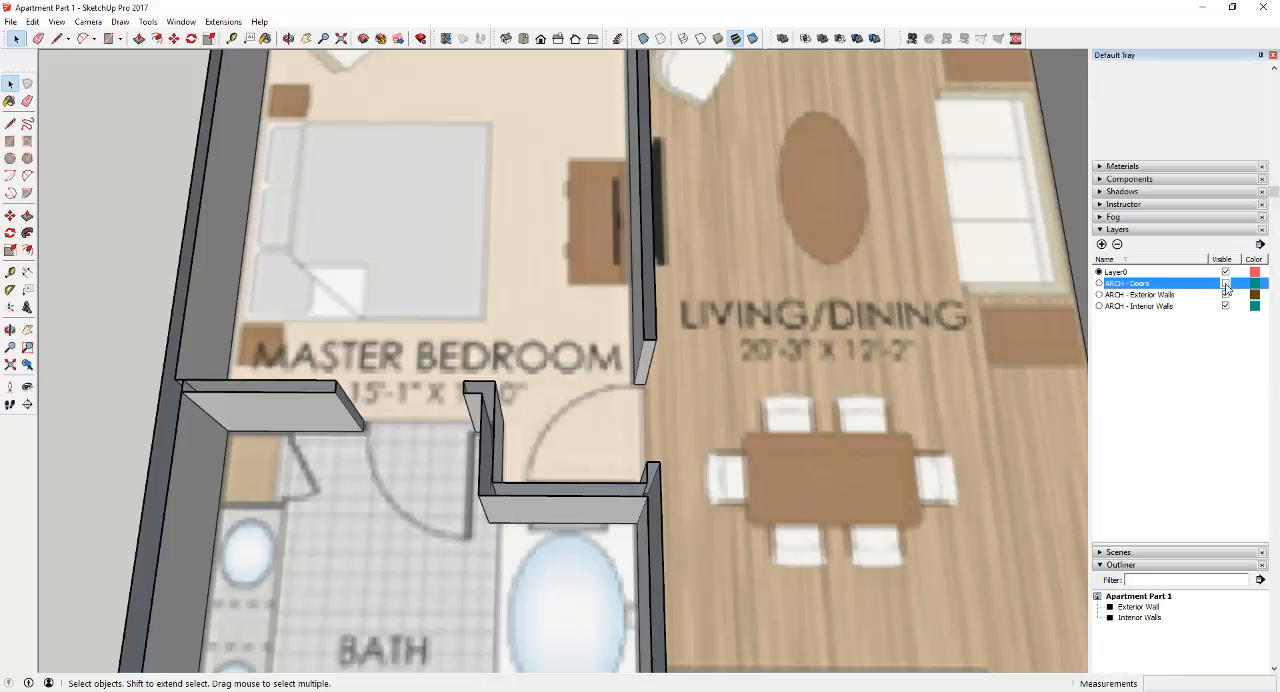
left_click(1226, 283)
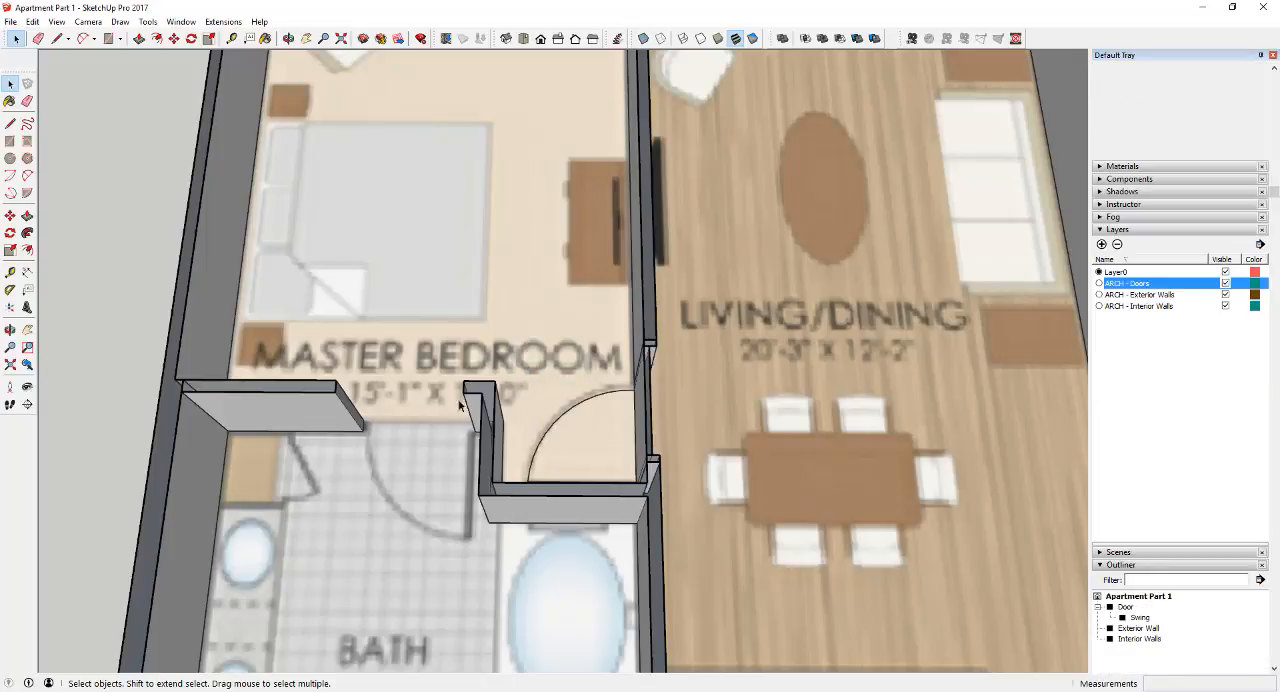
Check the door against the floor plan from above with the exterior and interior wall layers hidden, and show both layers again
left_click(523, 38)
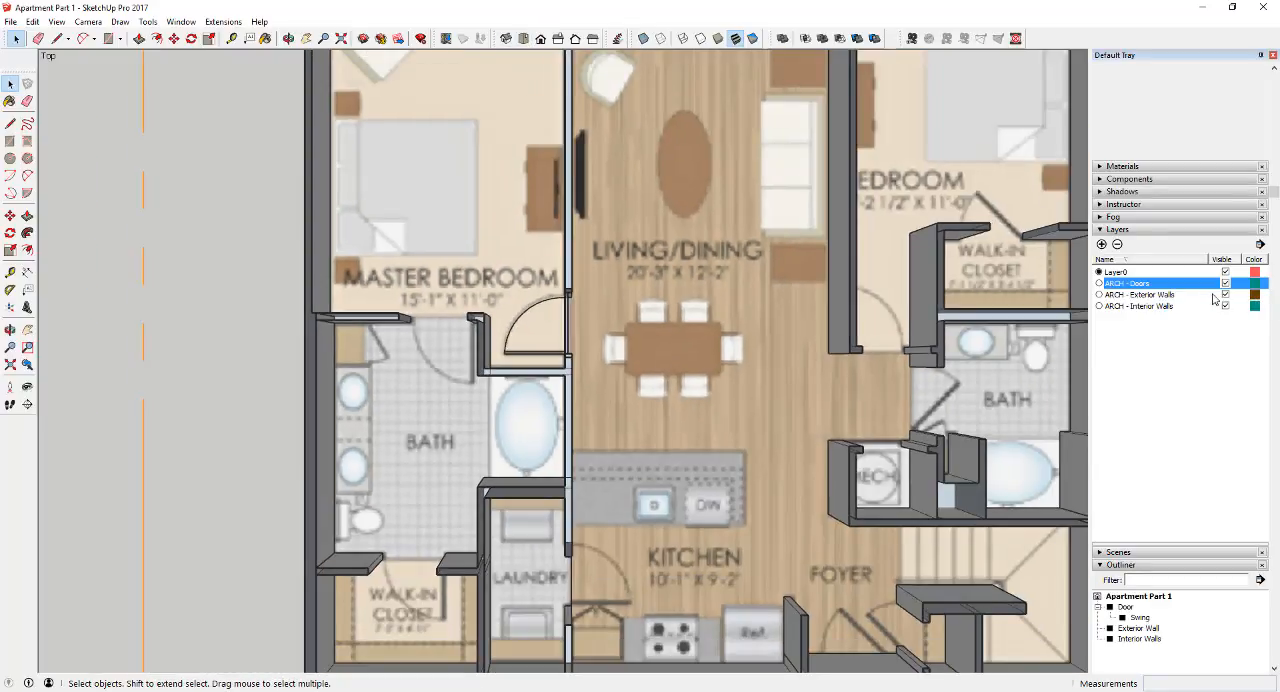
left_click(1226, 294)
left_click(1226, 306)
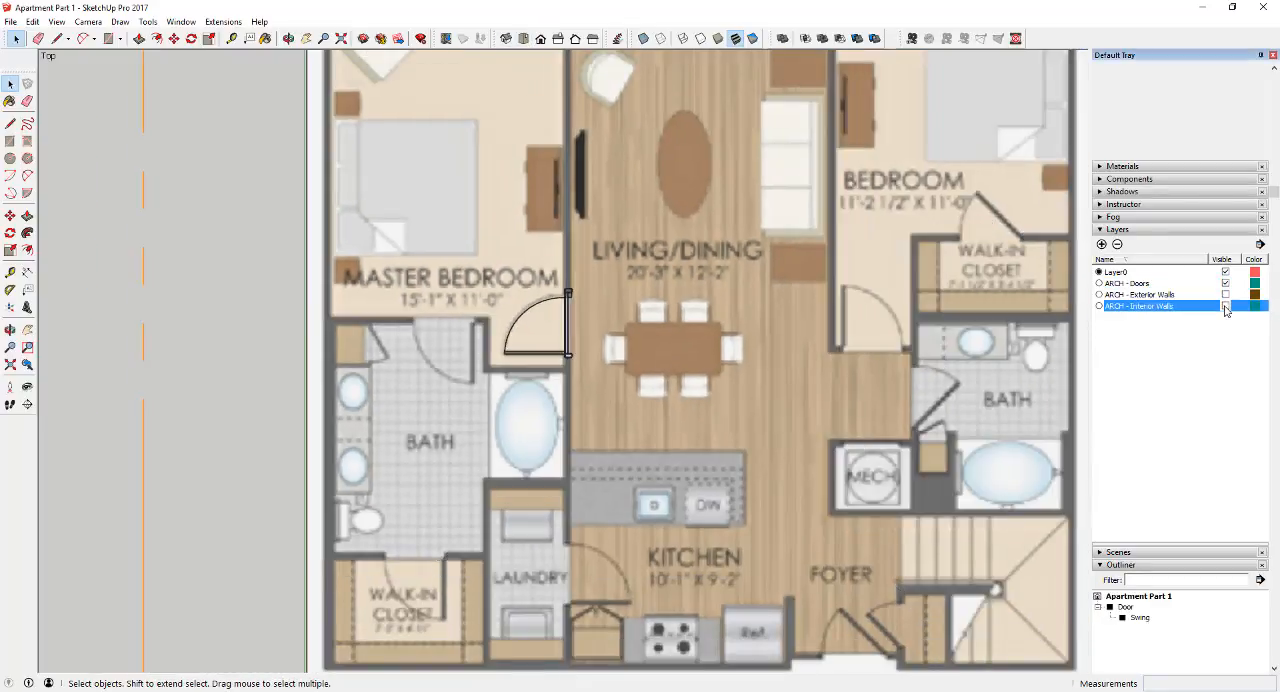
scroll(562, 302, "up", 4)
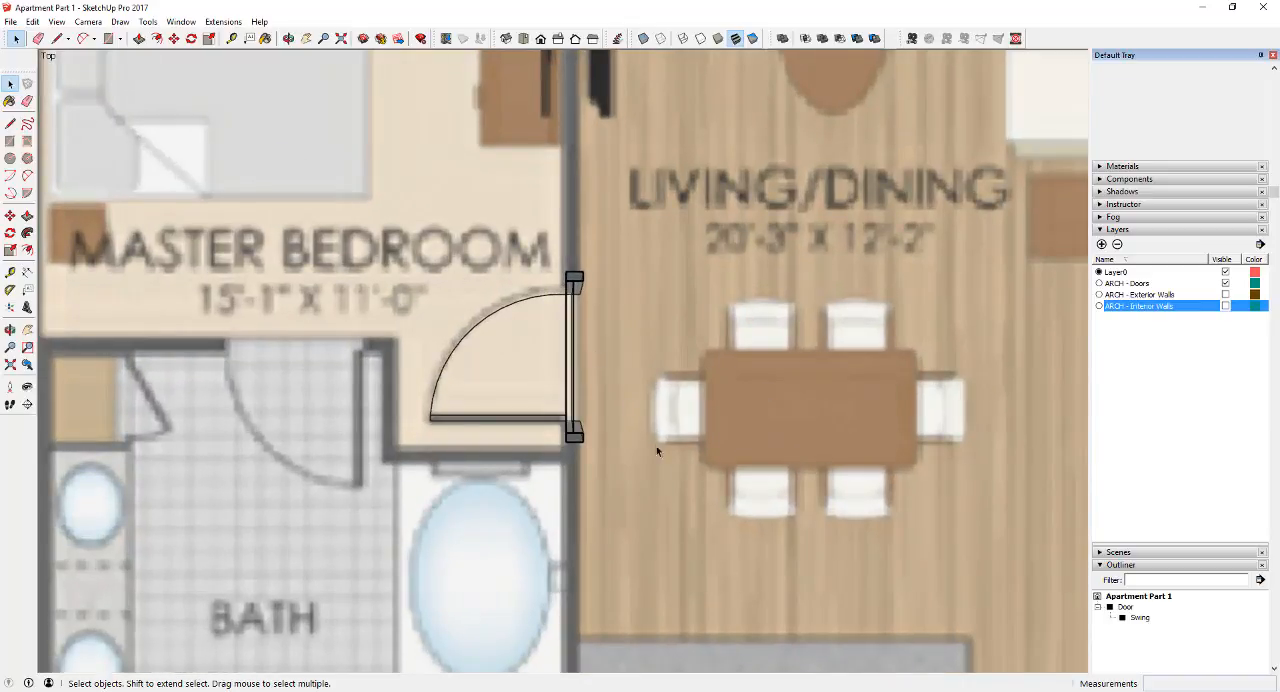
scroll(474, 404, "down", 4)
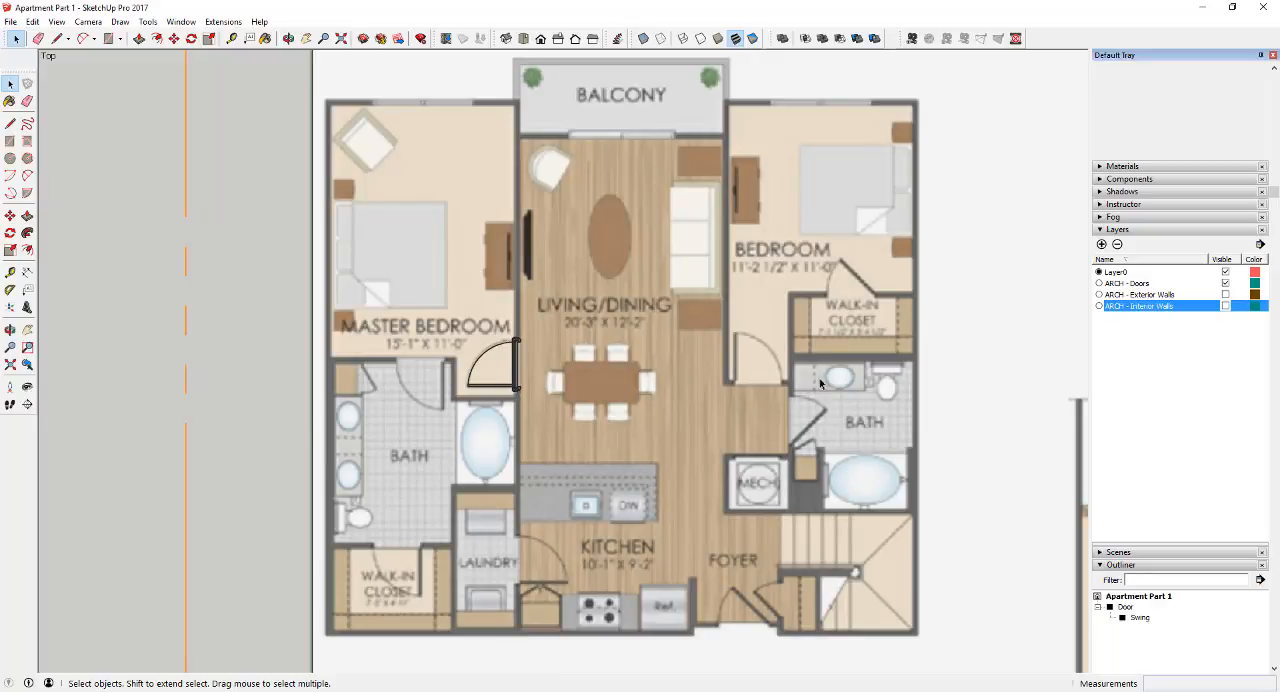
left_click(1226, 306)
left_click(1226, 294)
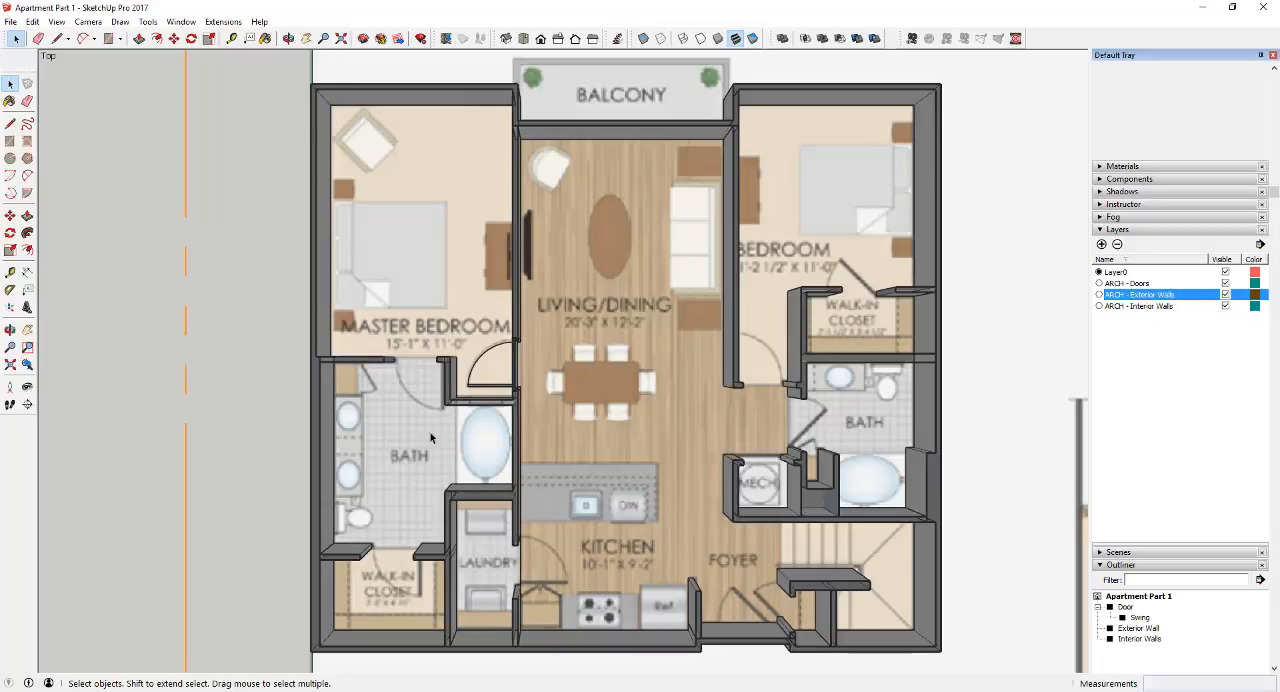
Add a new layer named "CONC - Door Swings" for the door swing linework
scroll(431, 438, "up", 4)
middle_click_drag(685, 422, 604, 381)
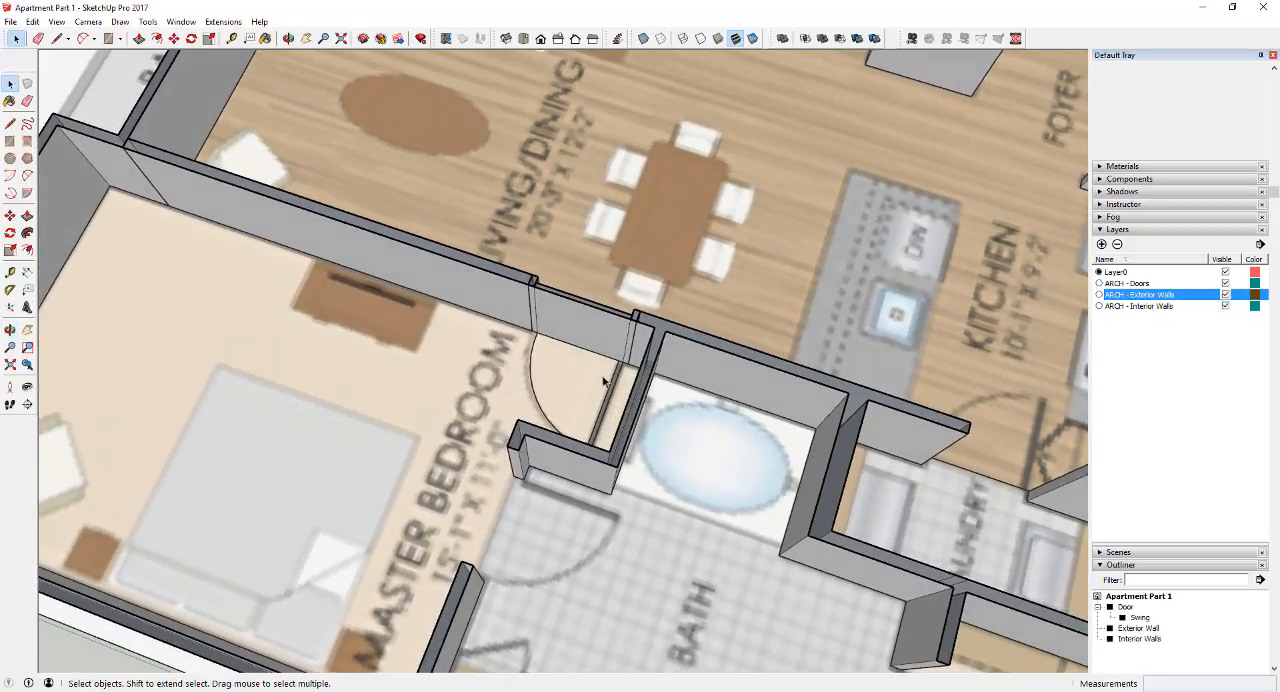
left_click(1102, 245)
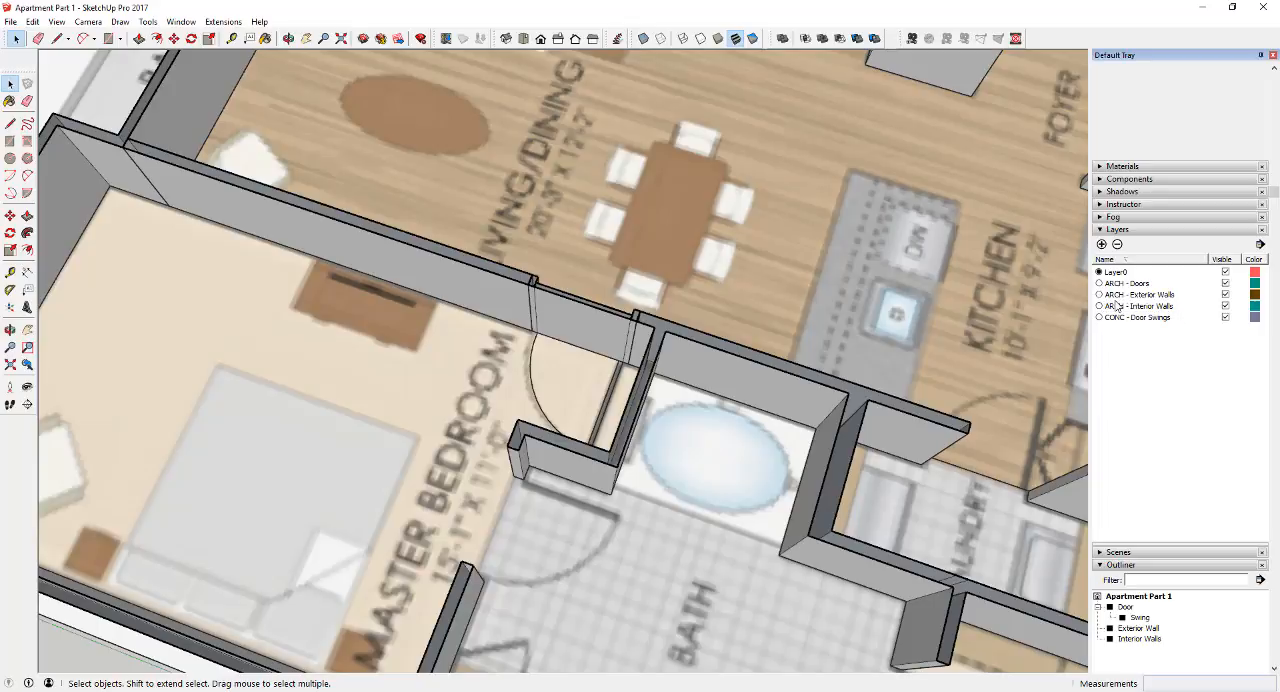
Assign the Swing group nested in the Door group to the CONC - Door Swings layer and leave group editing
left_click(1137, 618)
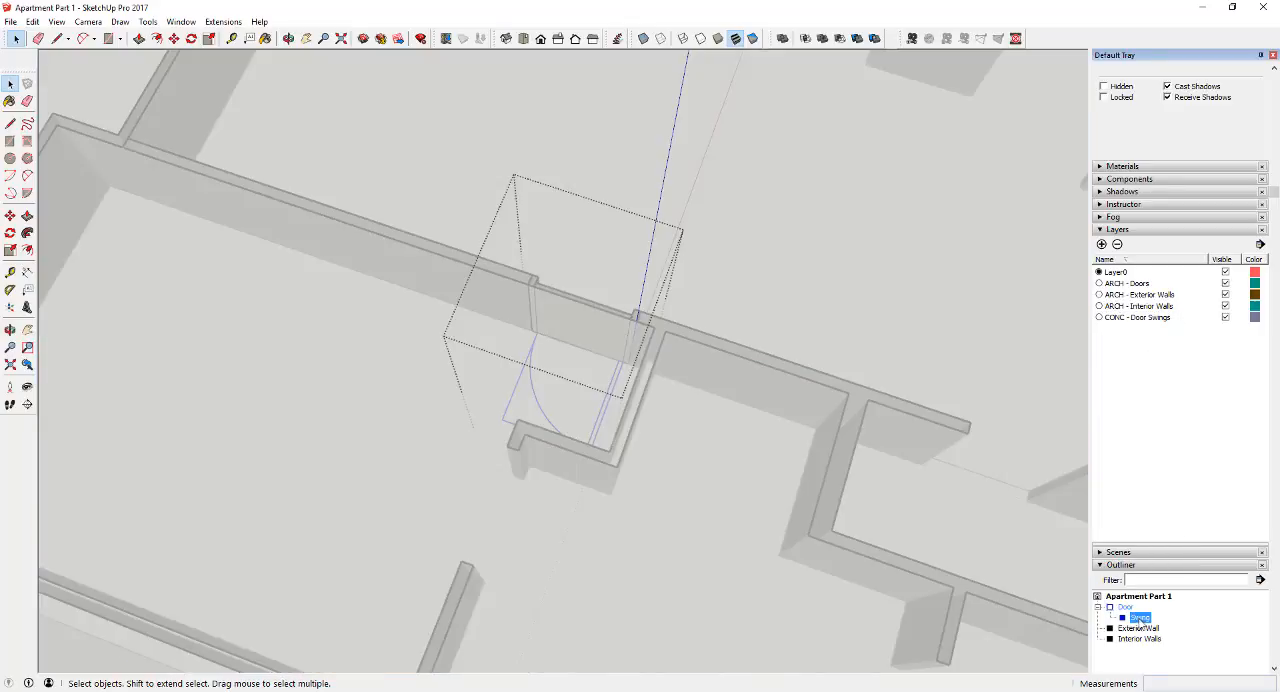
scroll(1211, 175, "up", 1)
left_click(1256, 103)
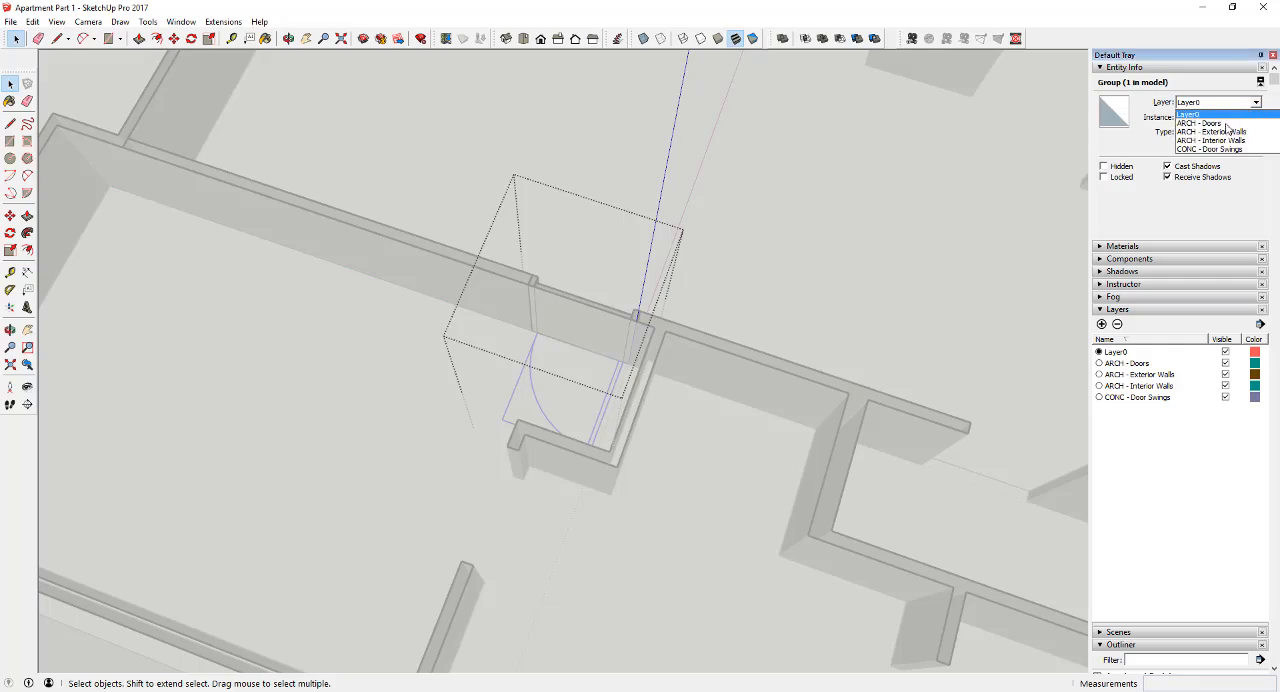
left_click(1215, 160)
left_click(847, 289)
Hide the CONC - Door Swings layer while keeping the doors and walls shown
scroll(519, 421, "down", 3)
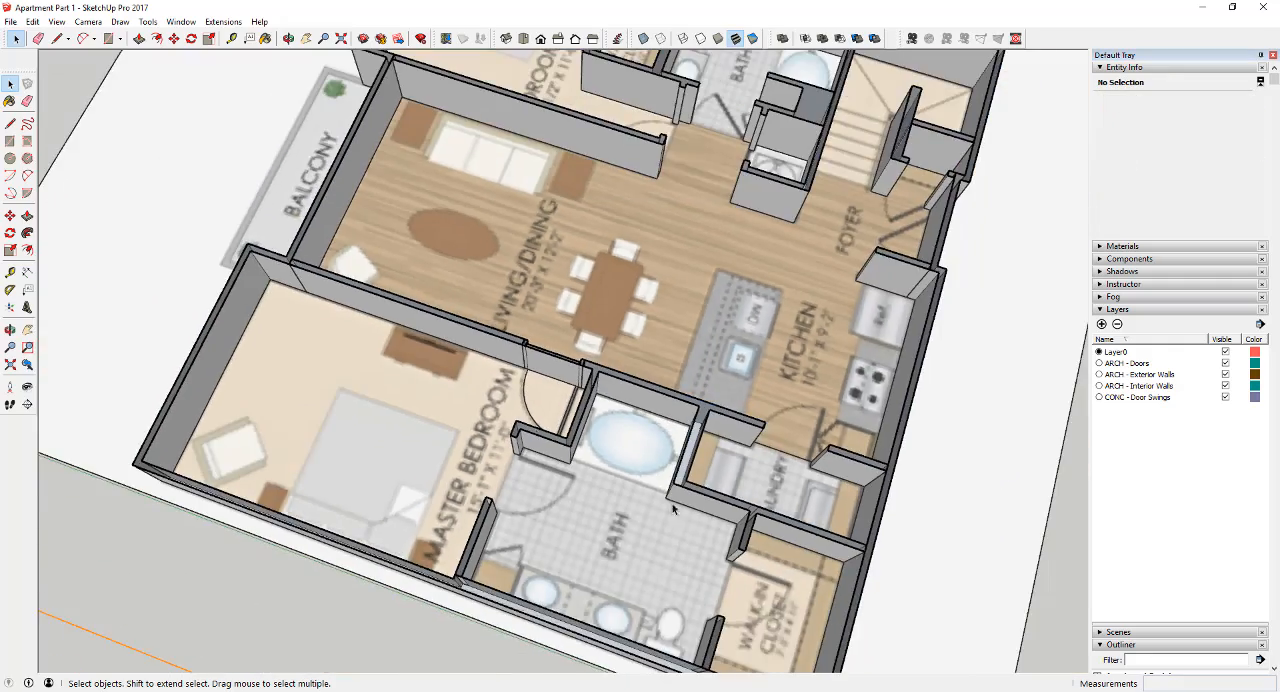
middle_click_drag(674, 508, 1072, 460)
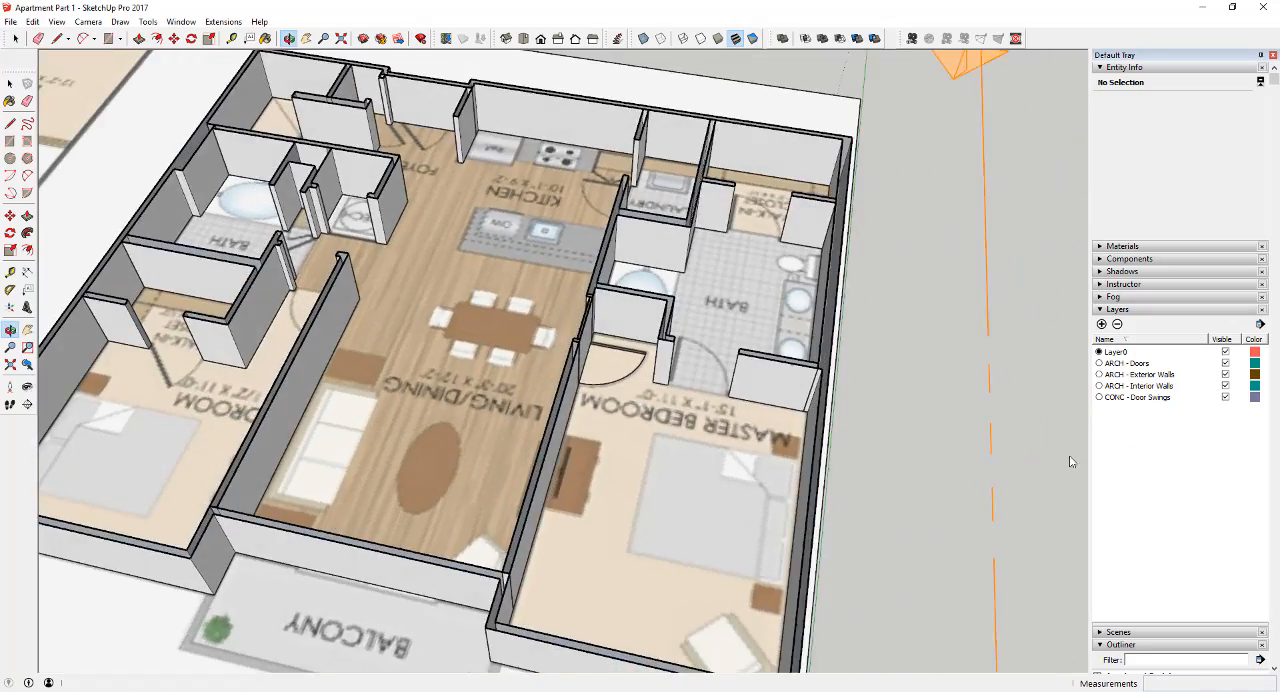
middle_click_drag(508, 478, 640, 474)
left_click(1225, 398)
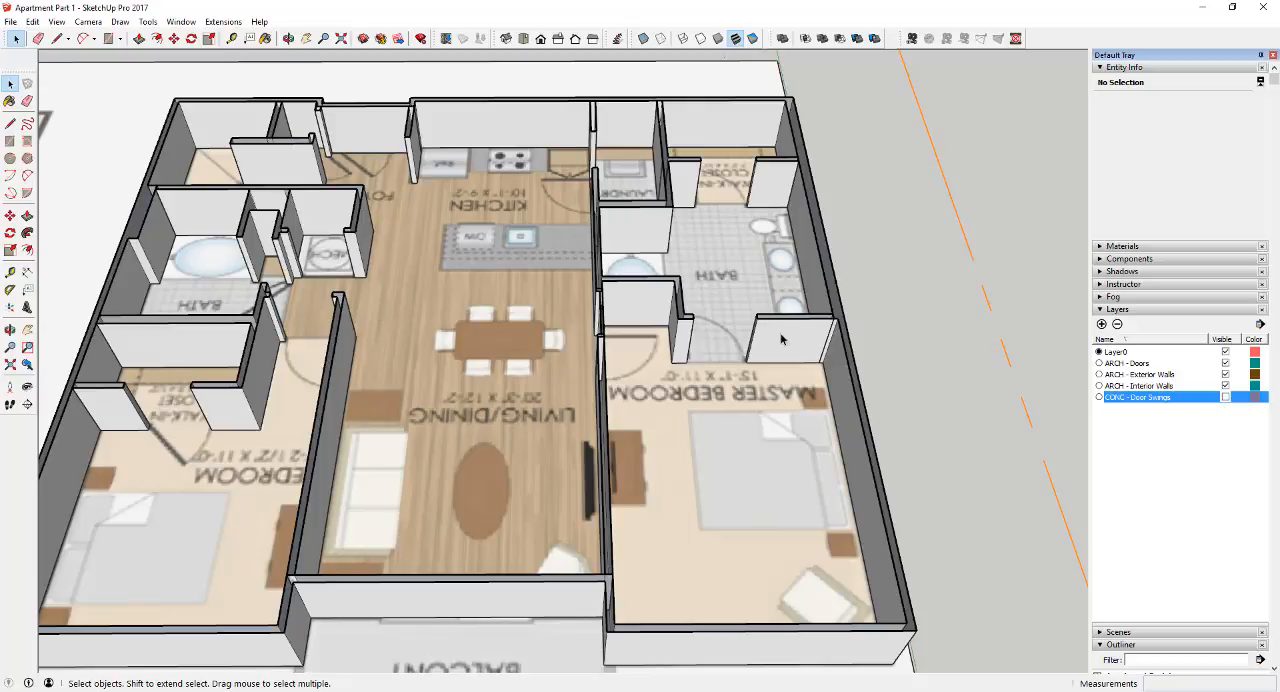
Examine the master bedroom door from the living room and bedroom sides with its swing hidden
left_click(961, 308)
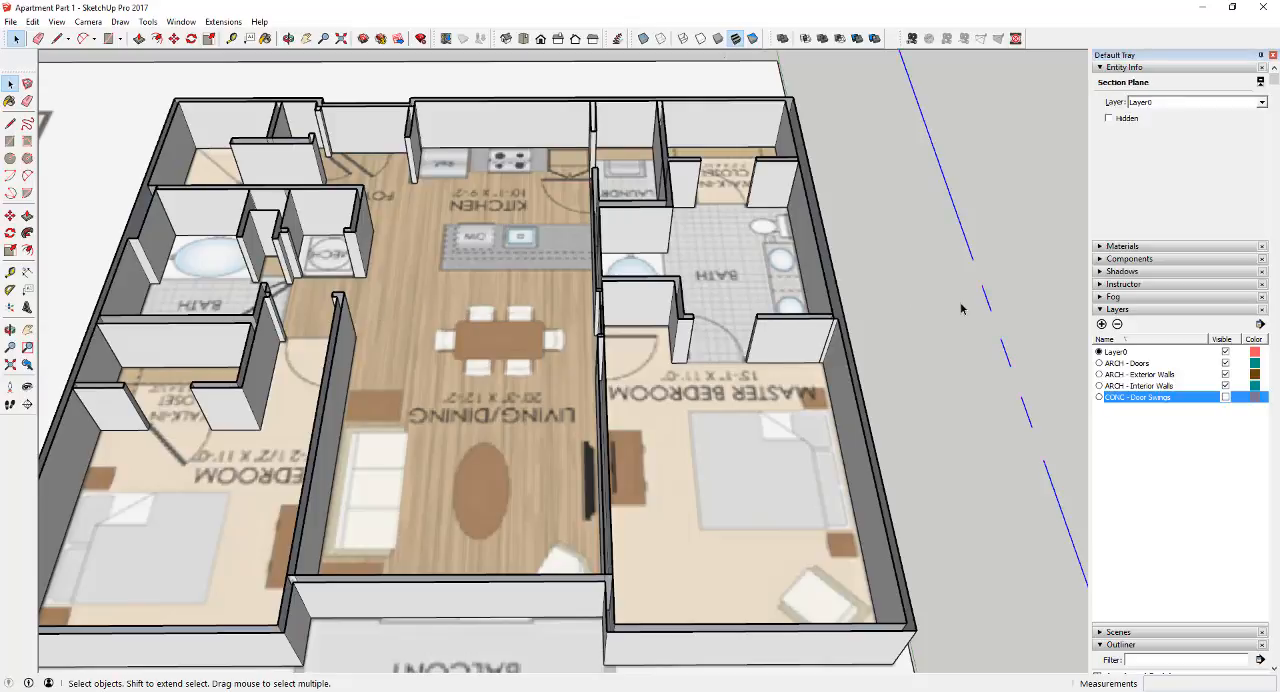
scroll(559, 302, "up", 3)
middle_click_drag(580, 314, 708, 288)
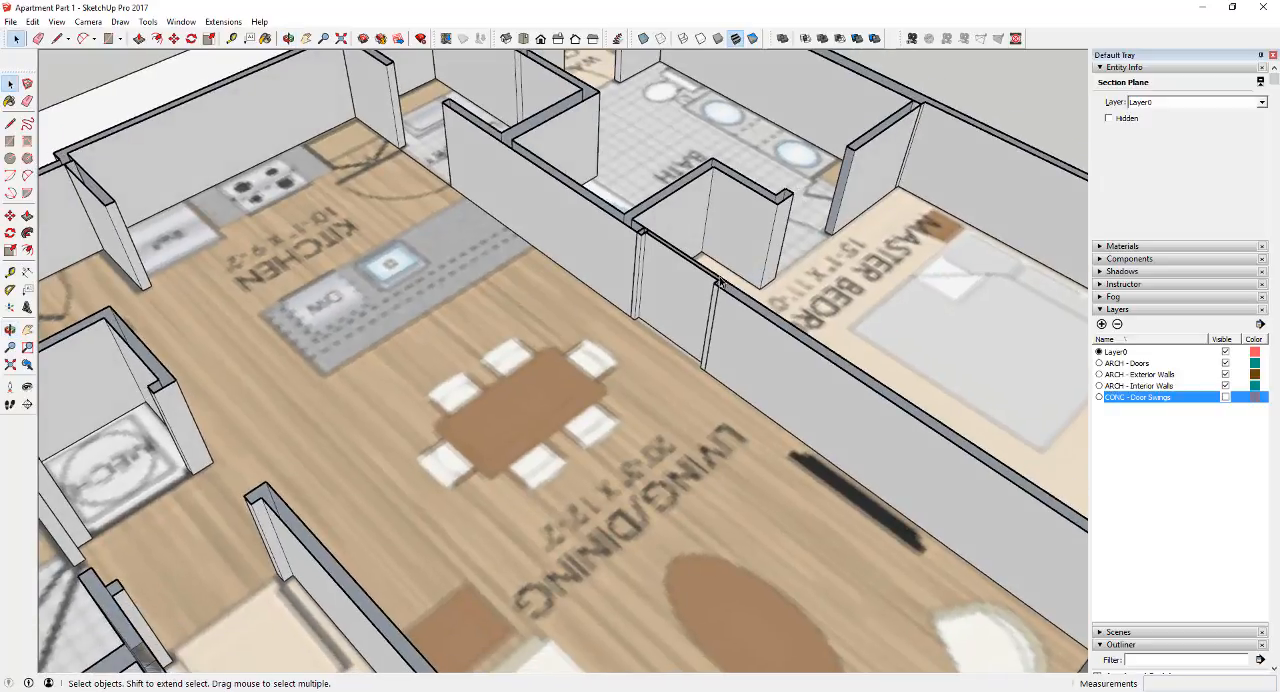
scroll(708, 288, "up", 3)
scroll(690, 288, "up", 2)
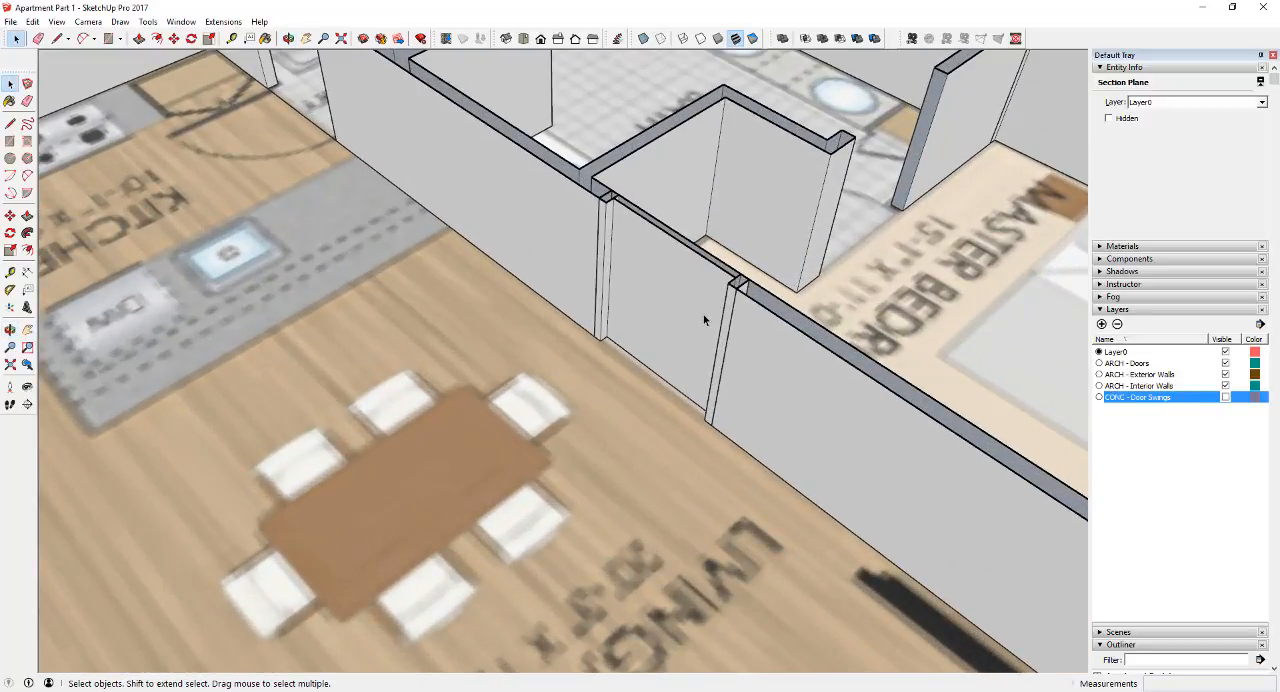
scroll(704, 323, "down", 4)
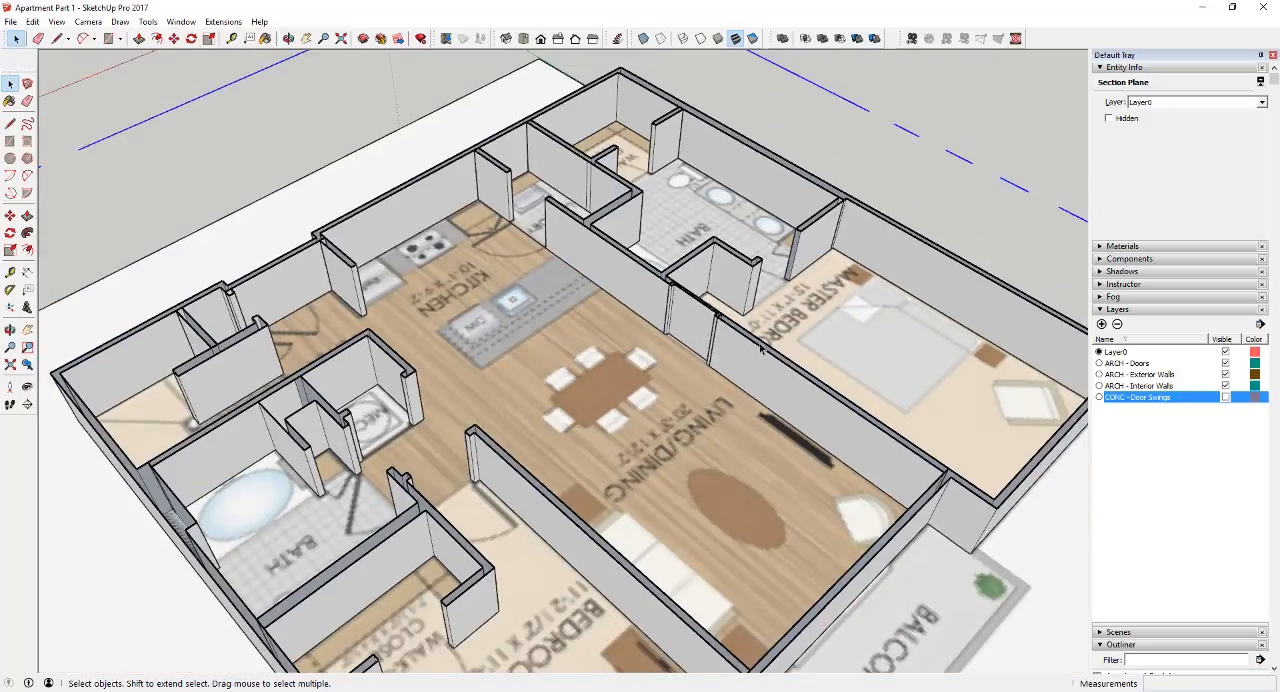
middle_click_drag(762, 347, 560, 344)
scroll(527, 343, "up", 3)
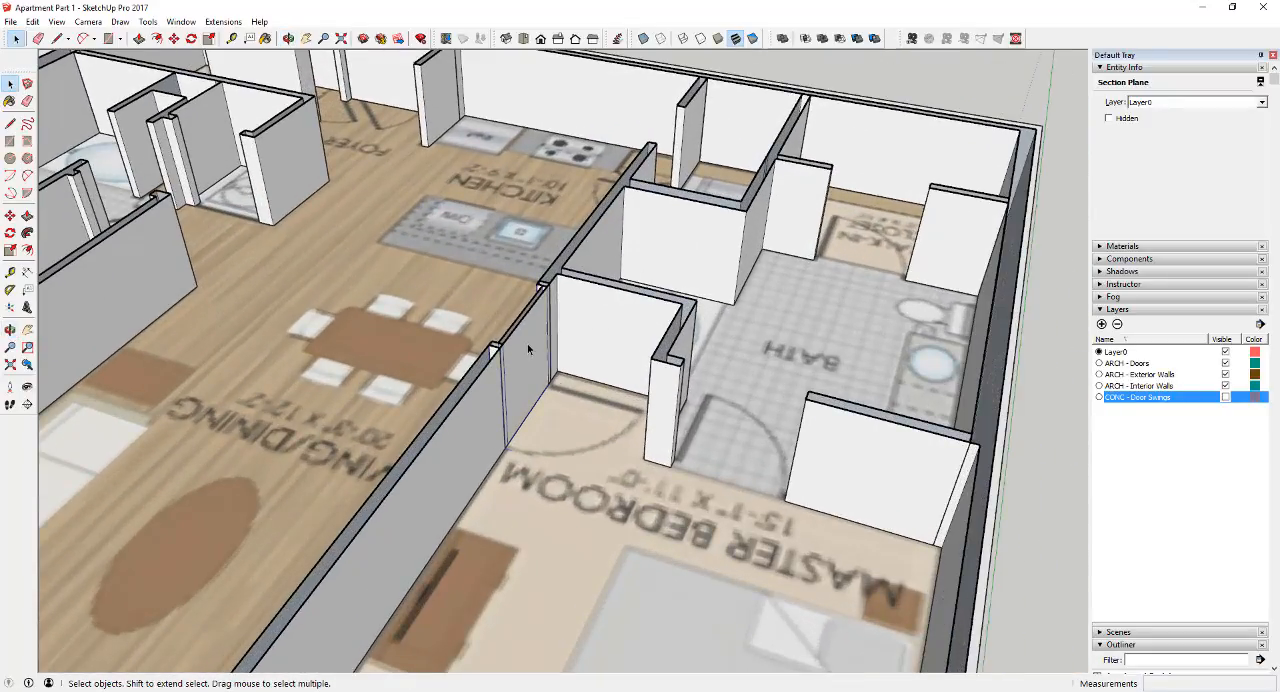
Copy the Door group into the living/dining area, about 4' 11" from the original
left_click(527, 343)
scroll(1145, 470, "down", 5)
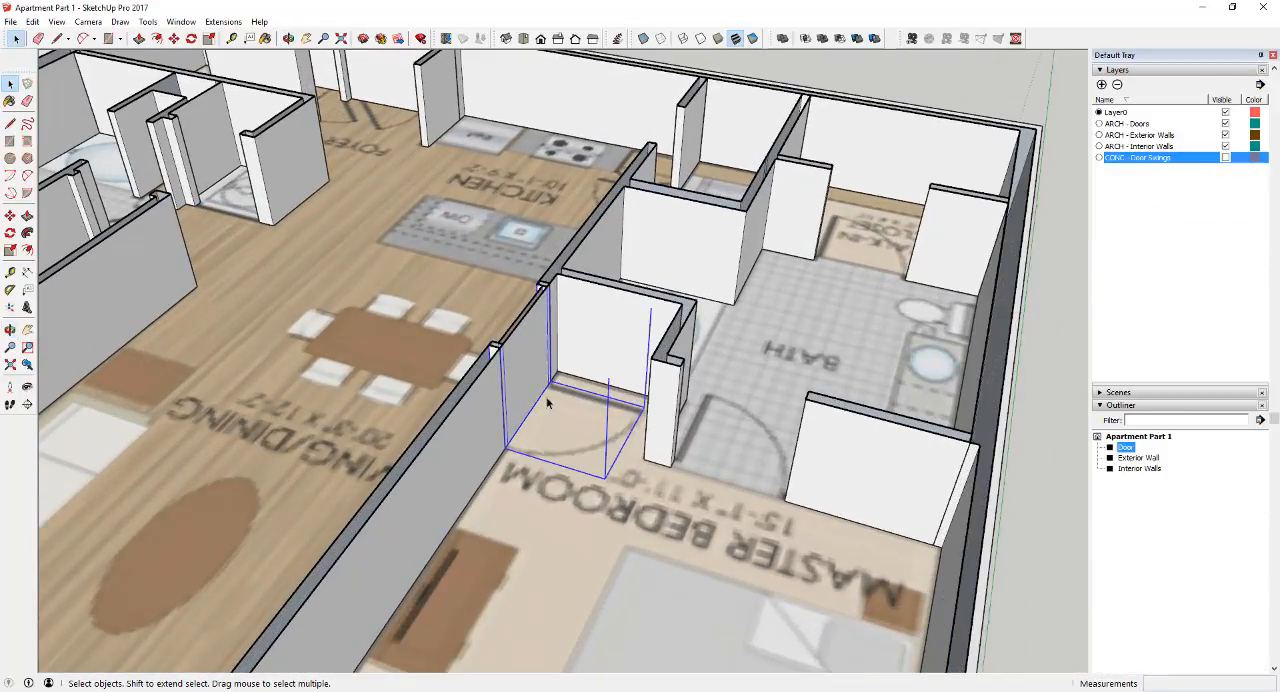
key("m")
key("ctrl")
left_click(521, 366)
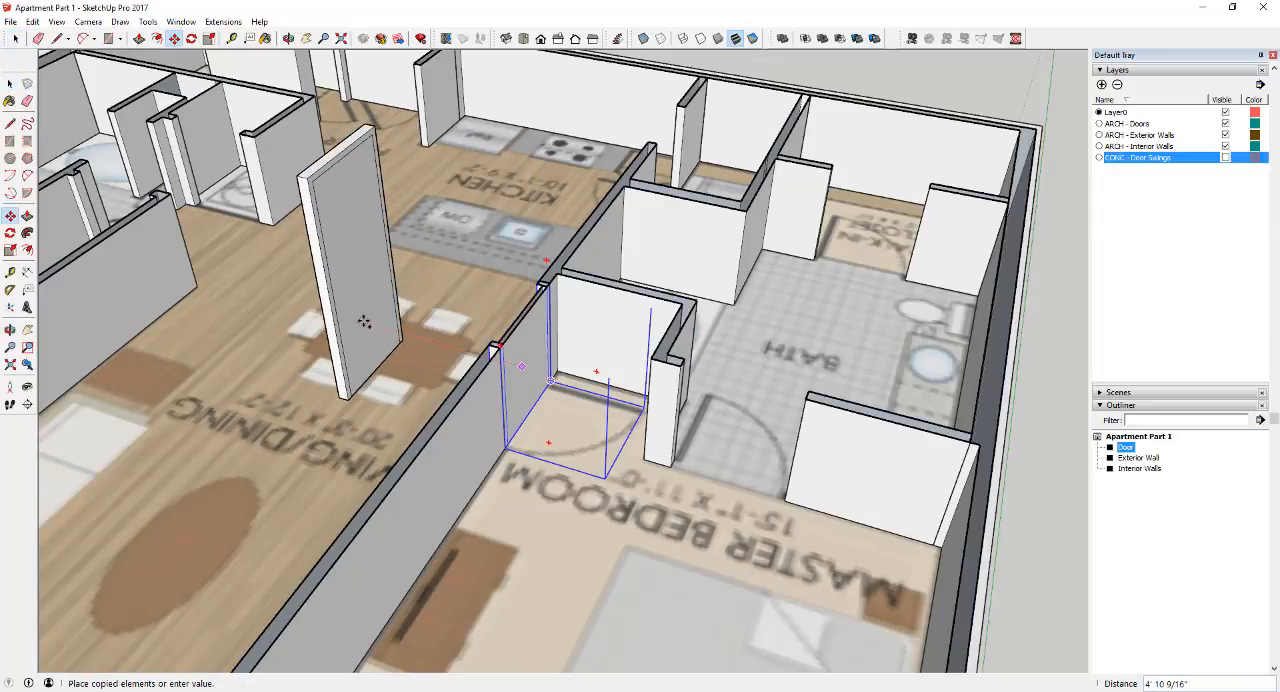
left_click(364, 321)
key("space")
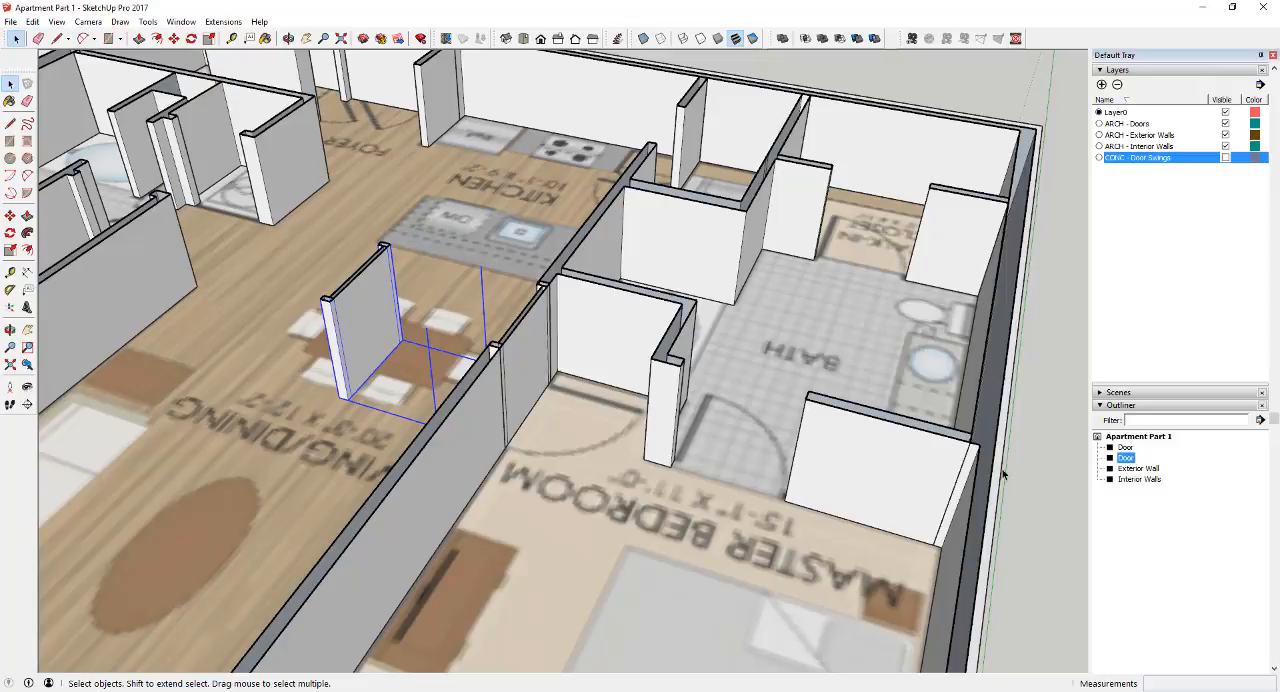
Toggle the CONC - Door Swings layer to check the swings of both doors, leave it hidden, and delete the copied door
left_click(1226, 159)
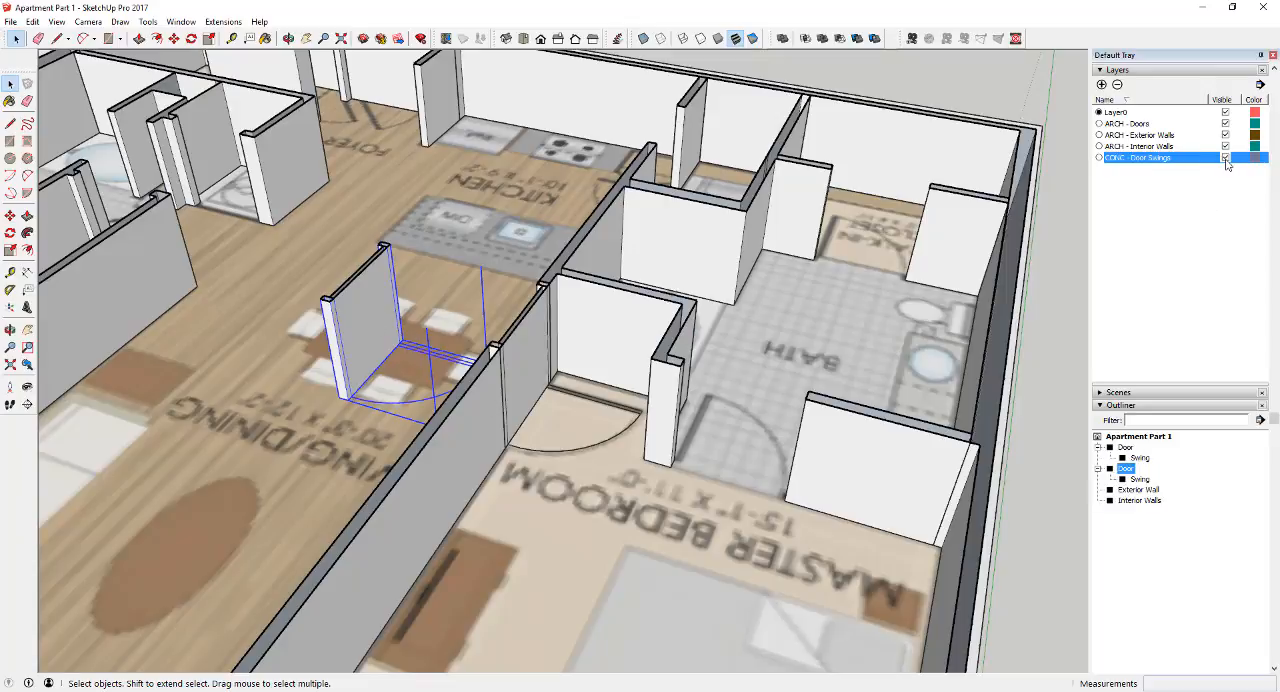
left_click(1226, 159)
left_click(1226, 159)
left_click(1226, 159)
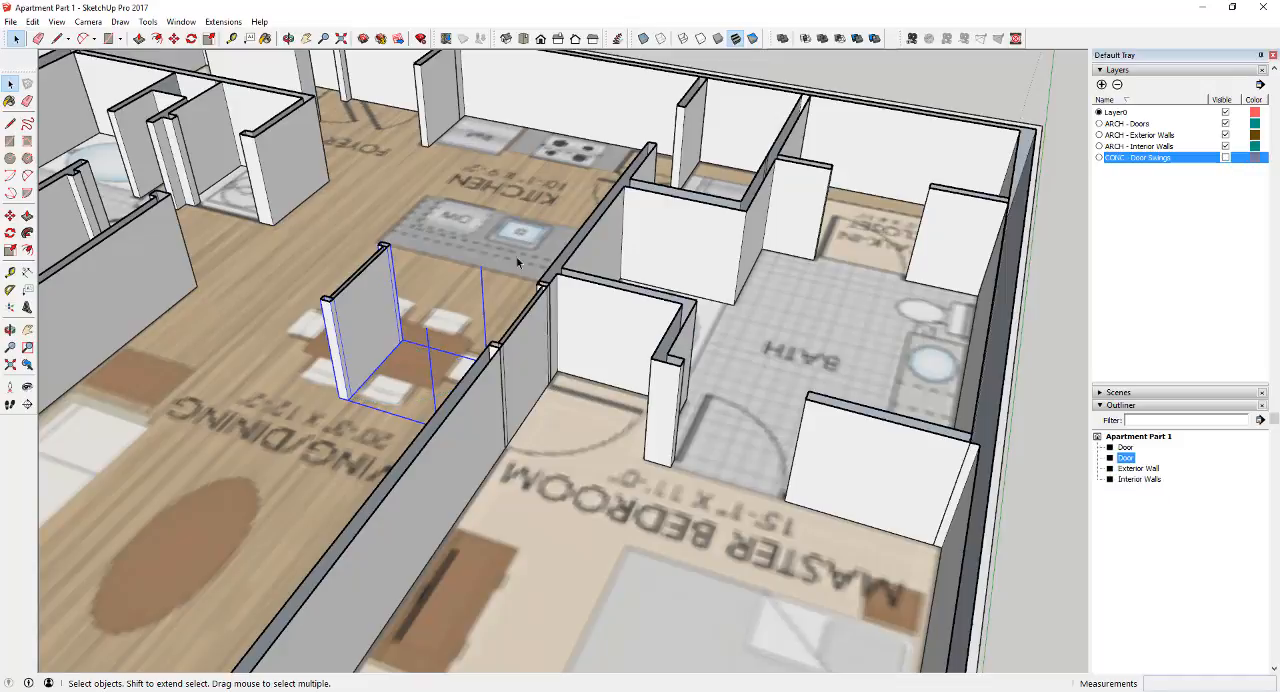
key("Delete")
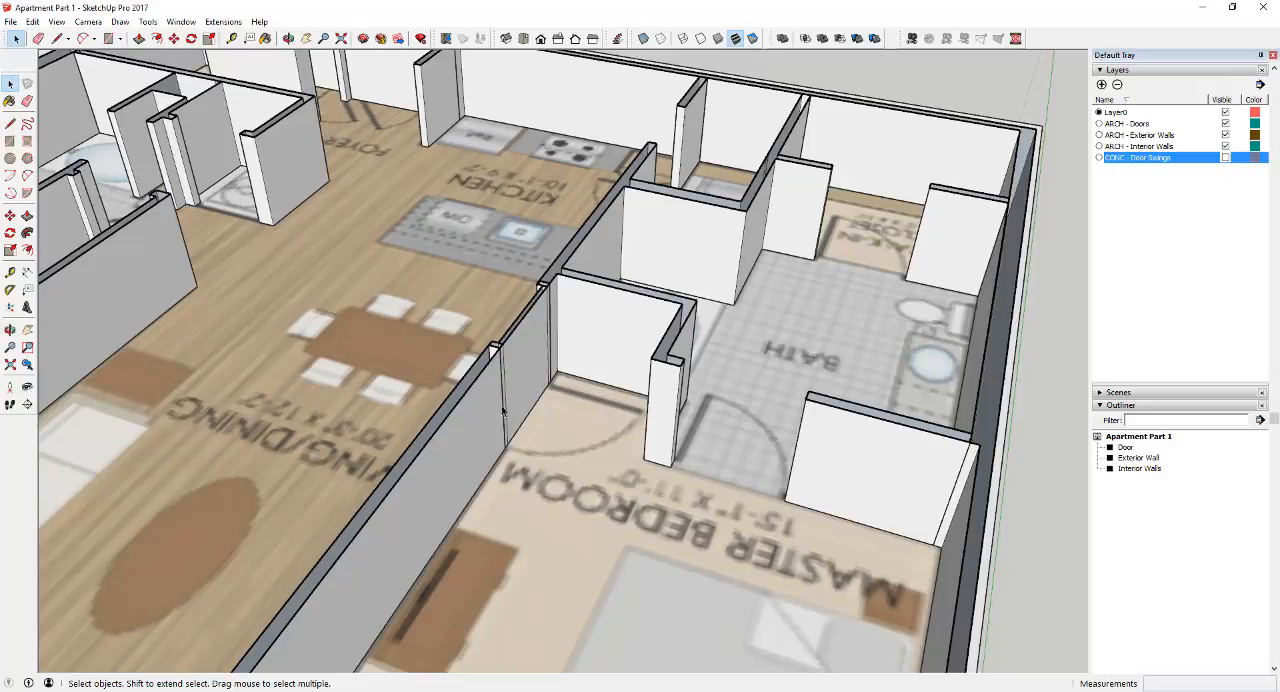
Select the master bedroom door and show the CONC - Door Swings layer
left_click(520, 376)
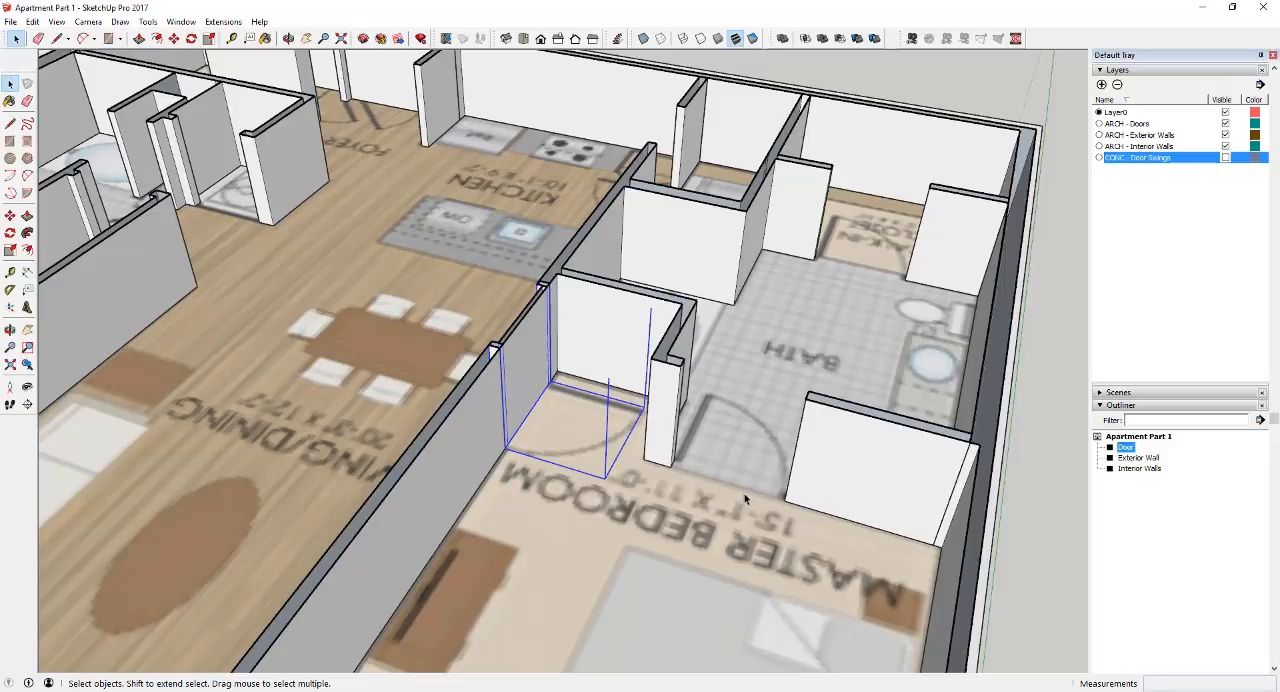
scroll(744, 493, "down", 6)
middle_click_drag(743, 476, 704, 458)
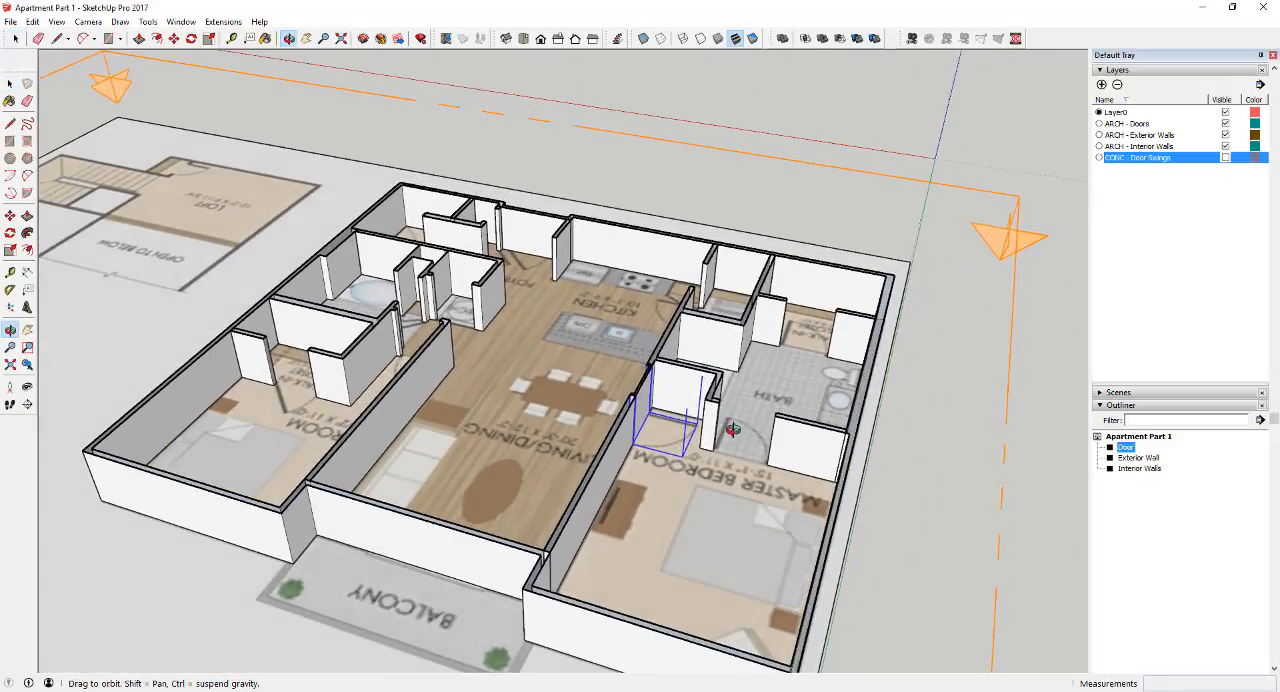
scroll(618, 423, "up", 3)
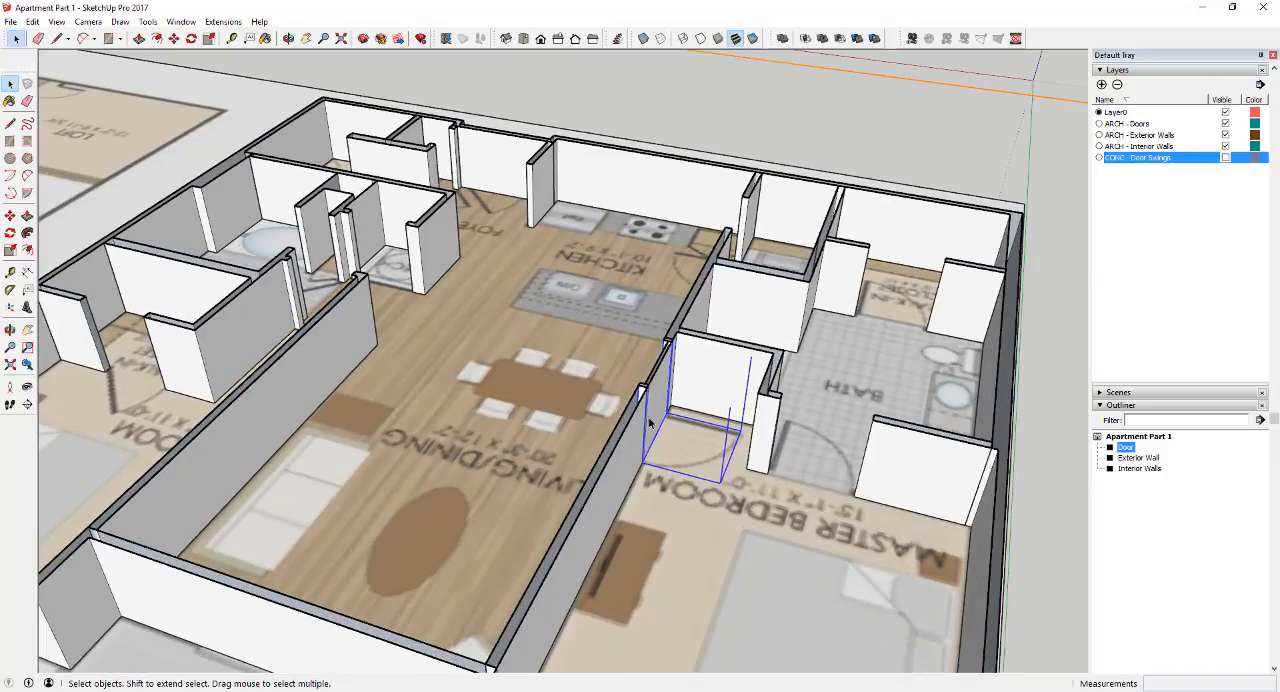
scroll(670, 462, "up", 5)
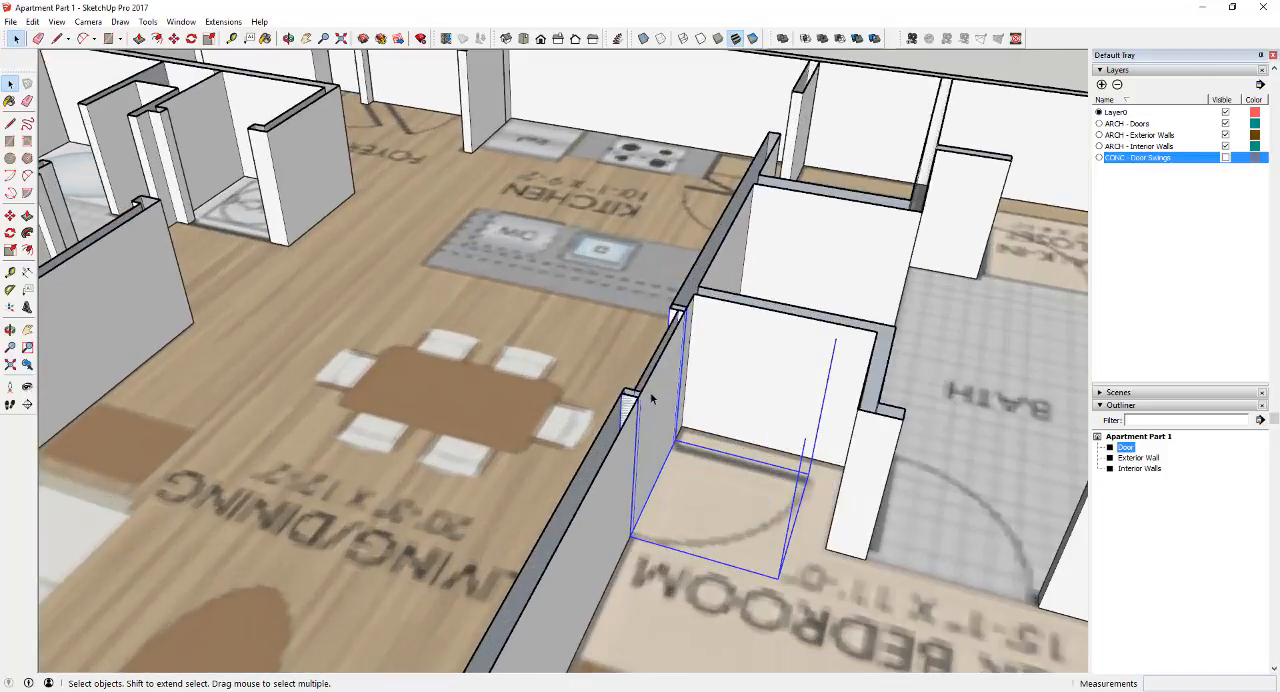
middle_click_drag(660, 420, 746, 608)
scroll(746, 608, "down", 6)
middle_click_drag(620, 430, 506, 317)
scroll(506, 317, "up", 6)
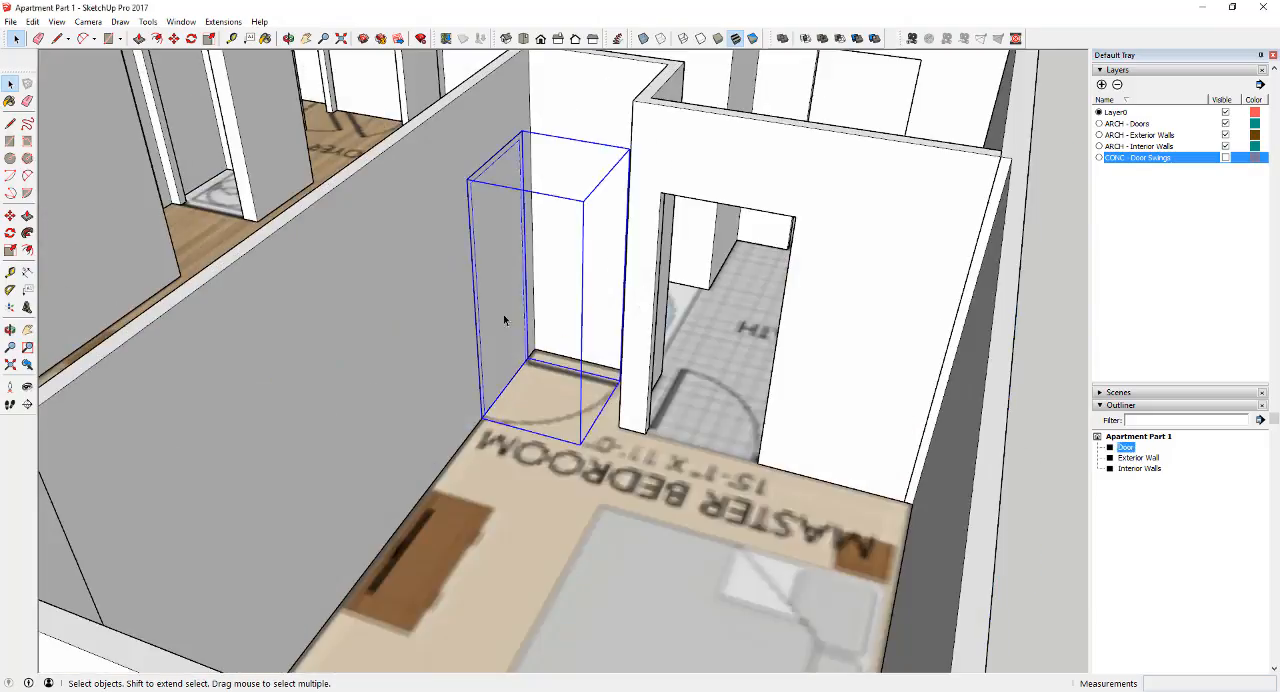
key("m")
left_click_drag(506, 317, 690, 442, "ctrl")
left_click(1225, 157)
Copy the master bedroom door with its swing into the master bath entry and walk-in closet openings
middle_click_drag(760, 350, 745, 440)
left_click(758, 300)
left_click(969, 351)
left_click(690, 556)
left_click(667, 438)
Copy the master bedroom door to the closet opening by the kitchen and flip it with Scale to swing into the kitchen
middle_click_drag(667, 438, 673, 339)
left_click(673, 339)
key("ctrl")
left_click(329, 291)
key("s")
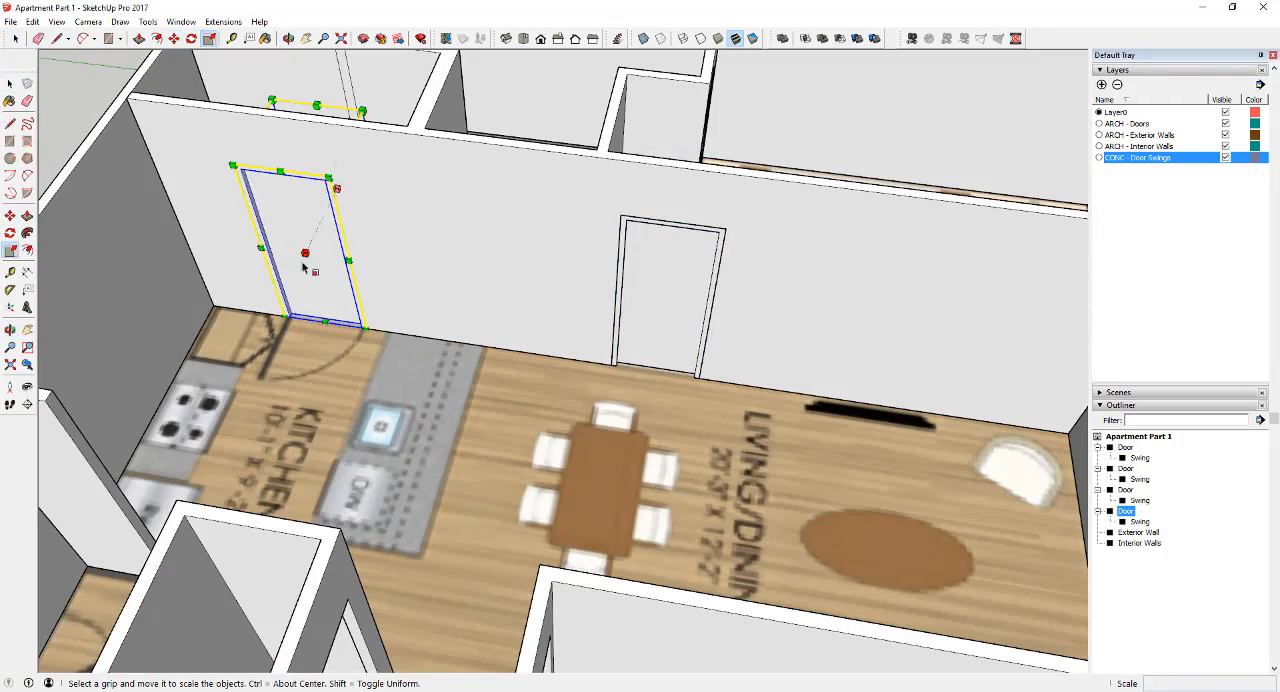
key("m")
key("space")
Place another door copy in the hall bath opening, using Scale and Move to fit its orientation and position
middle_click_drag(283, 322, 537, 571)
left_click(537, 571)
key("m")
left_click(435, 288)
key("s")
left_click(414, 303)
left_click(388, 212)
key("m")
left_click(437, 287)
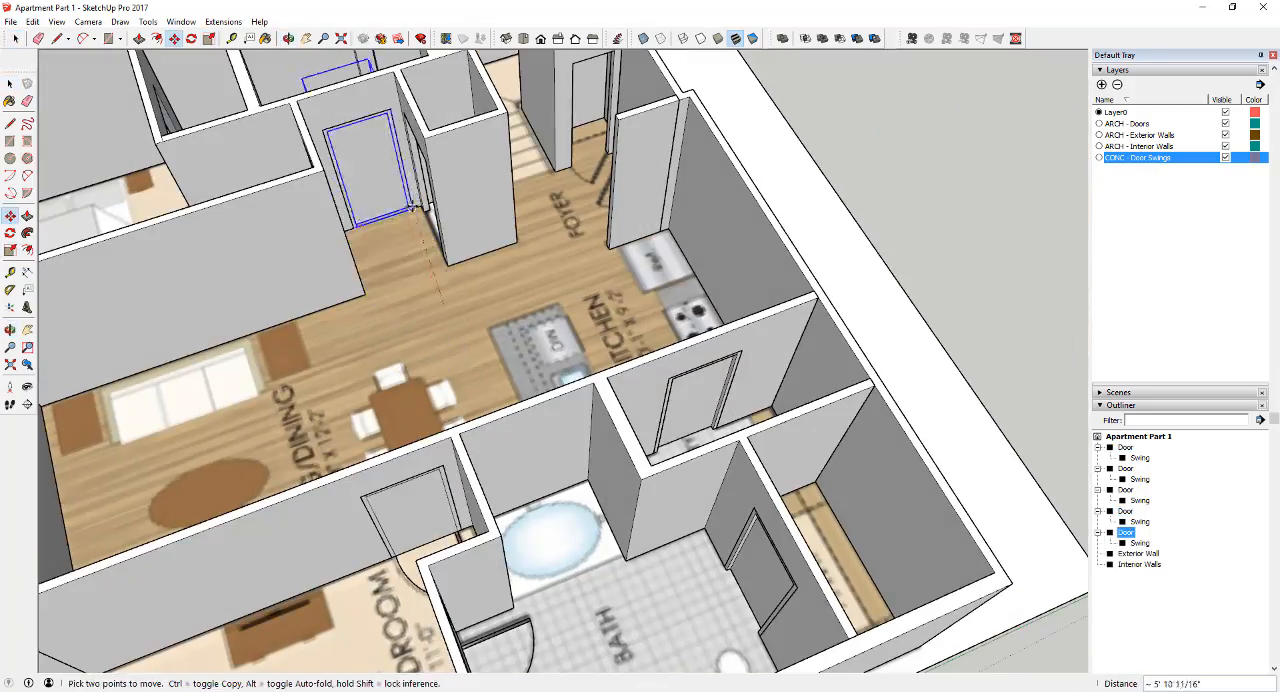
left_click(415, 212)
Lay an angled guide from the hall bath door's hinge along the door line drawn on the floor plan
middle_click_drag(415, 212, 525, 570)
scroll(517, 523, "up", 4)
key("space")
double_click(517, 523)
key("Escape")
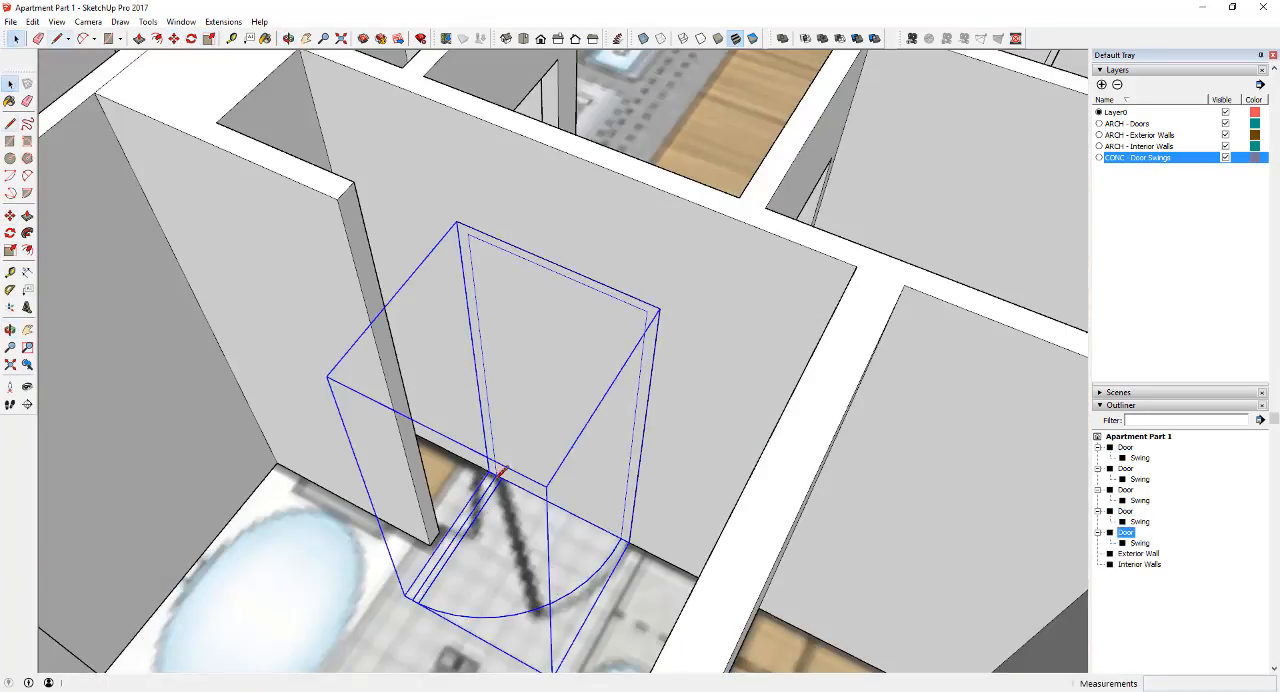
left_click(10, 290)
scroll(492, 476, "up", 3)
left_click(493, 476)
key("t")
key("space")
Open the hall bath door's Swing group and rotate the door leaf about its hinge to match the angled guide
double_click(463, 543)
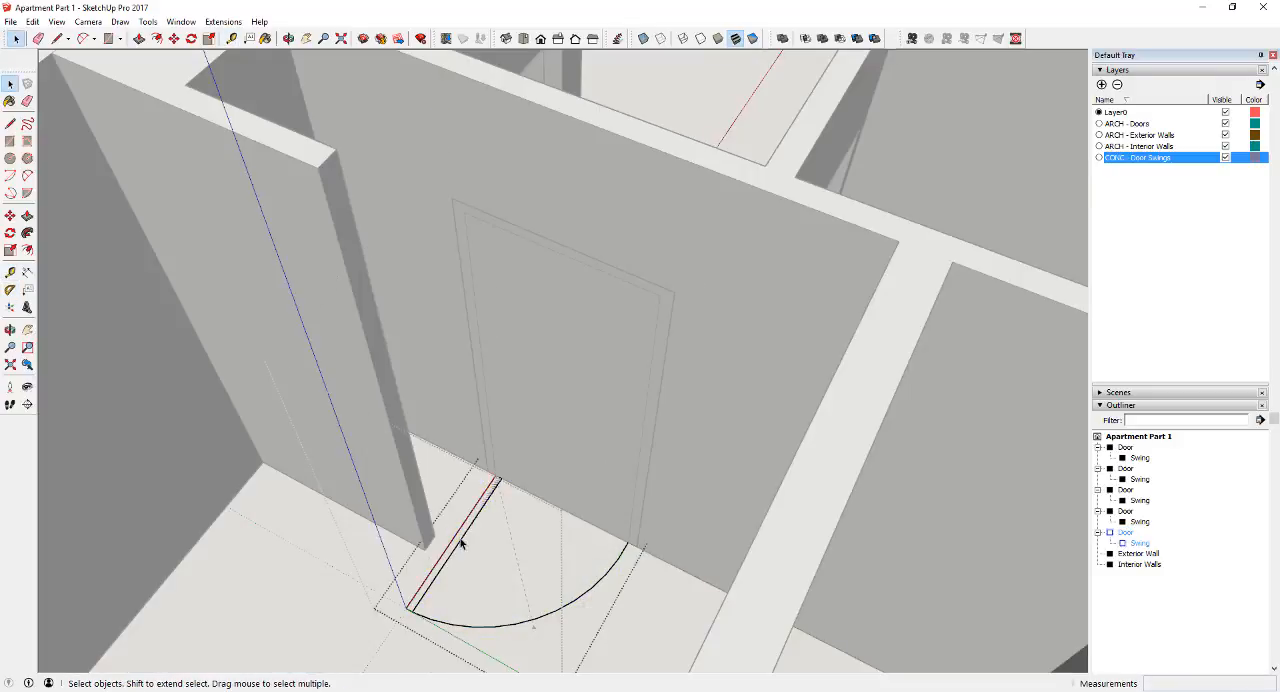
key("q")
left_click(493, 476)
left_click(400, 605)
left_click(533, 625)
scroll(583, 600, "down", 5)
Copy the master bedroom door across the living/dining area and rotate it to fit the second bedroom's entry opening
middle_click_drag(583, 600, 330, 560)
left_click(757, 440)
key("m")
key("ctrl")
left_click(757, 440)
left_click(608, 474)
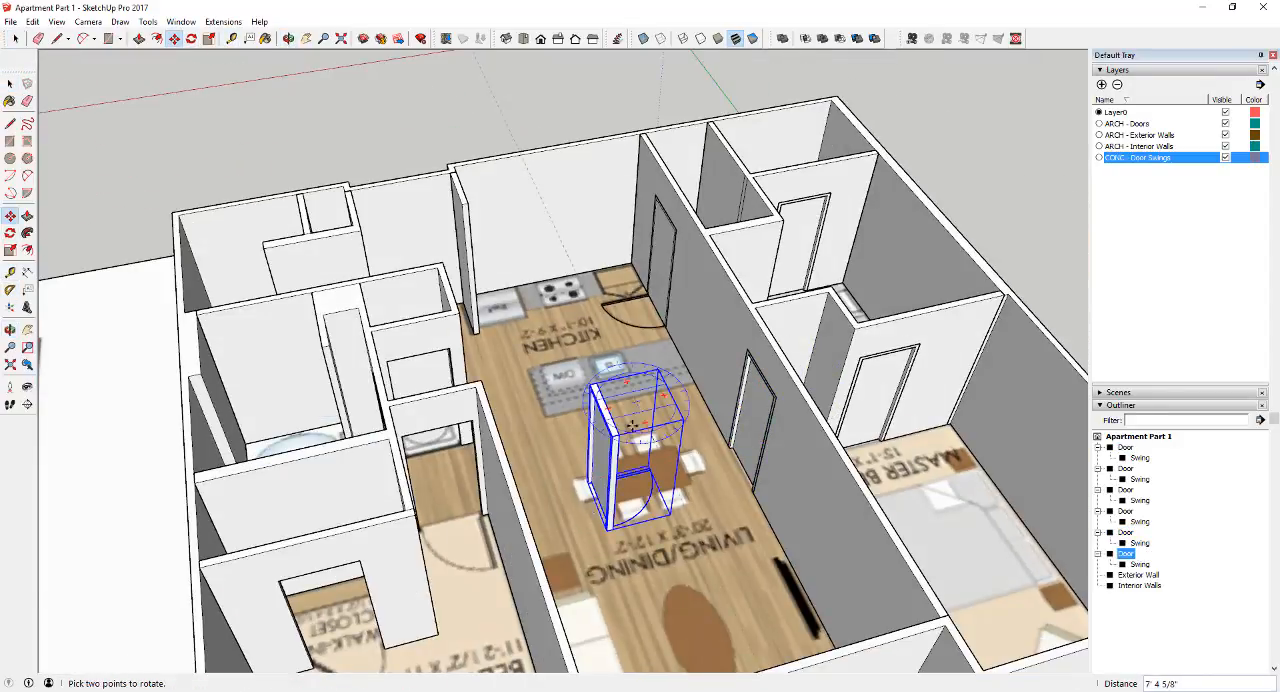
left_click(640, 432)
left_click(606, 455)
middle_click_drag(452, 500, 509, 547)
Copy a door into the second bedroom and rotate it to fit the walk-in closet opening
key("space")
left_click(509, 547)
key("m")
key("ctrl")
left_click(509, 547)
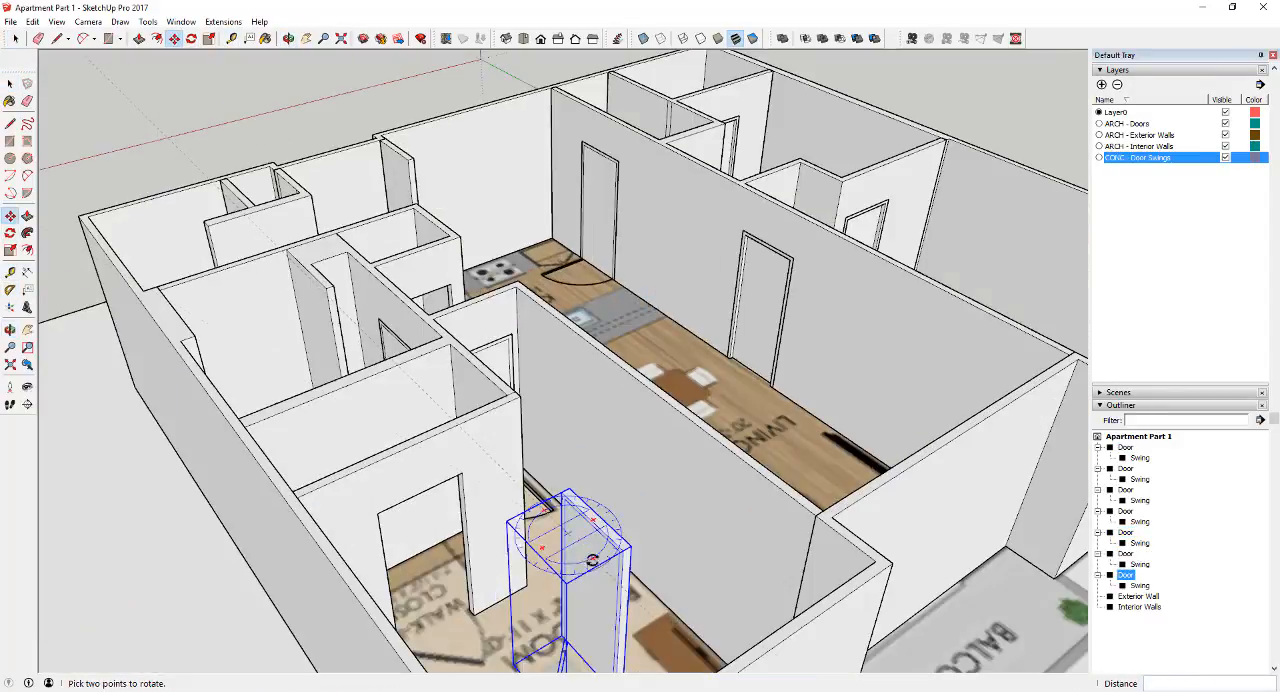
left_click(570, 588)
left_click(435, 615)
left_click(325, 547)
Copy the master bedroom door to the foyer closet and align it with the opening
middle_click_drag(325, 547, 120, 657)
key("space")
left_click(526, 509)
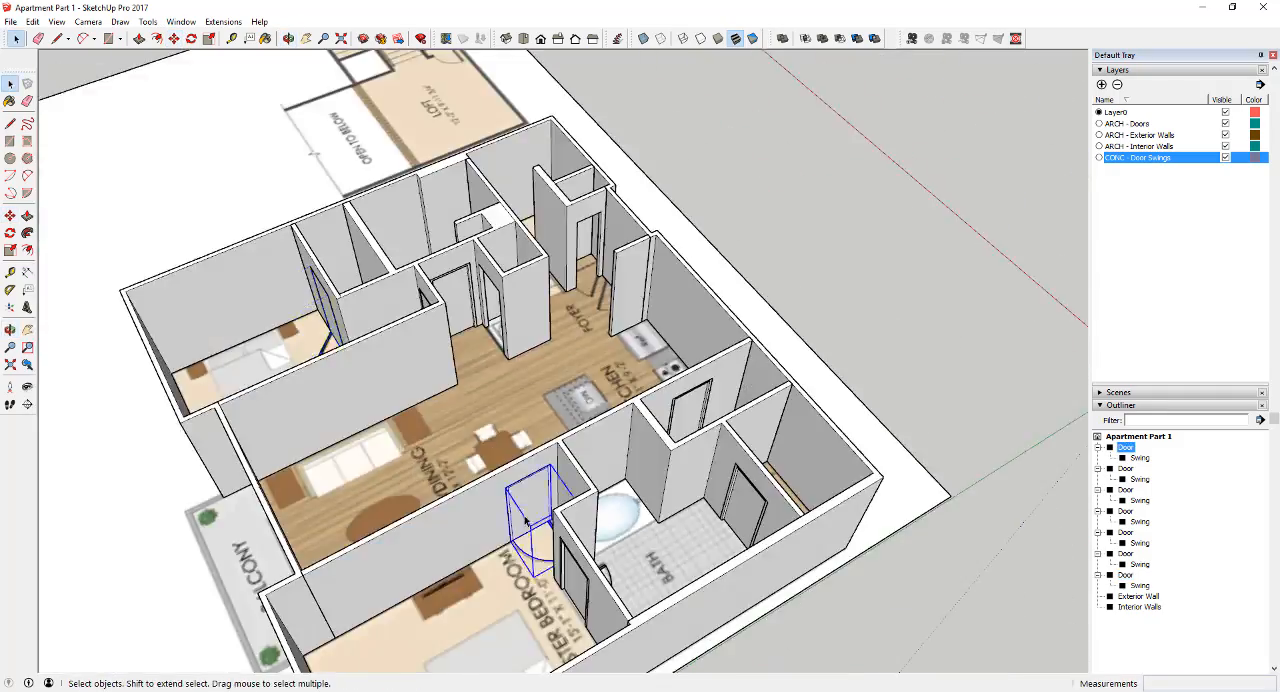
left_click(452, 375)
key("m")
key("ctrl")
left_click(797, 355)
left_click(825, 346)
scroll(765, 431, "up", 2)
left_click(759, 387)
left_click(757, 215)
middle_click_drag(757, 215, 640, 394)
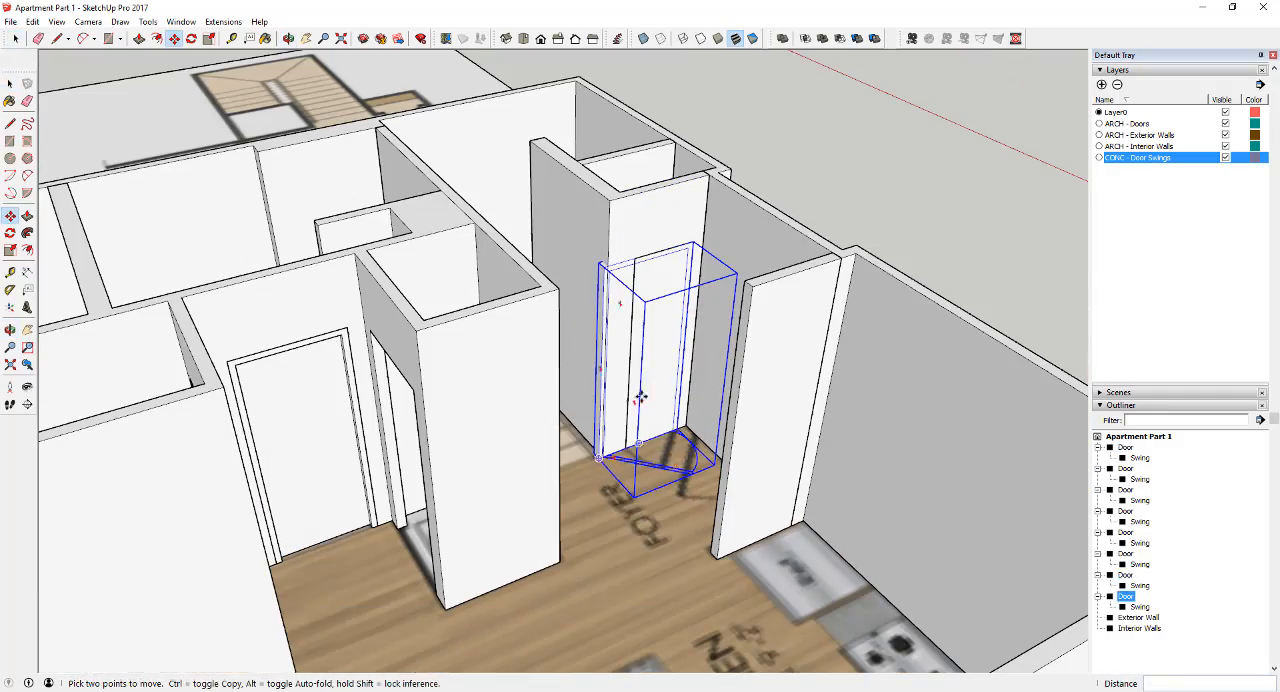
key("space")
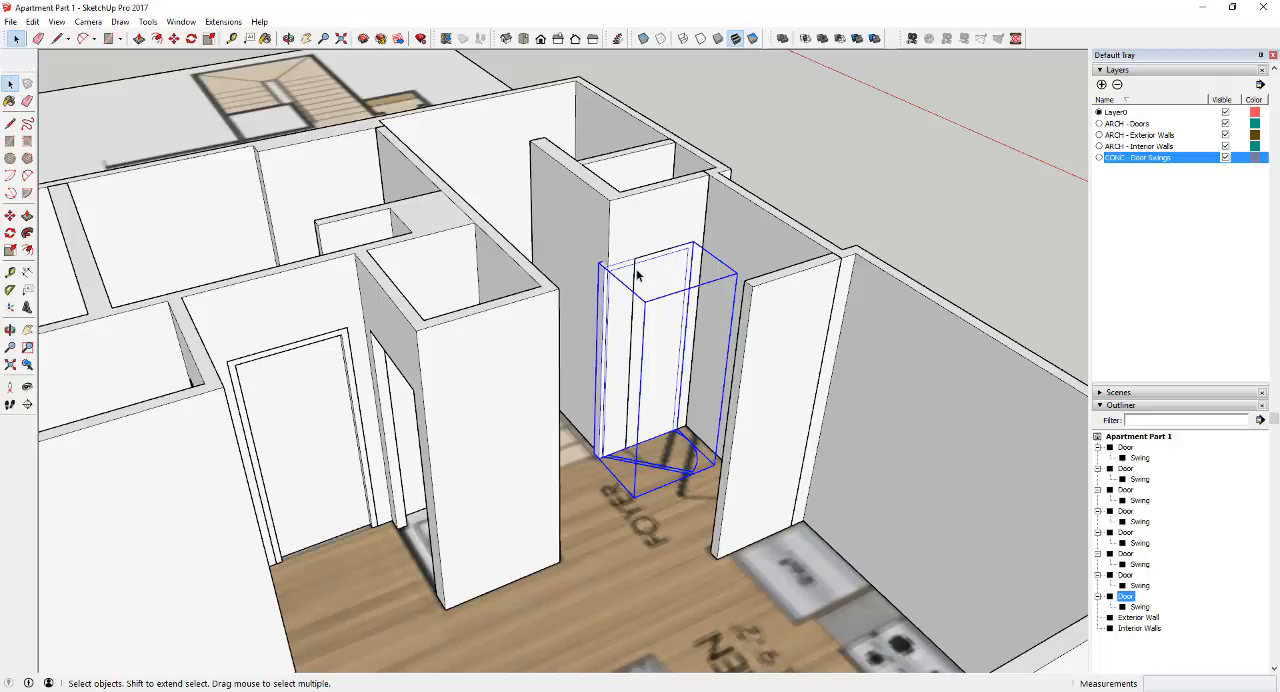
Open the foyer closet Door group and select the geometry of the frame's hinge-side jamb
double_click(601, 295)
middle_click_drag(601, 295, 549, 385)
left_click(610, 332)
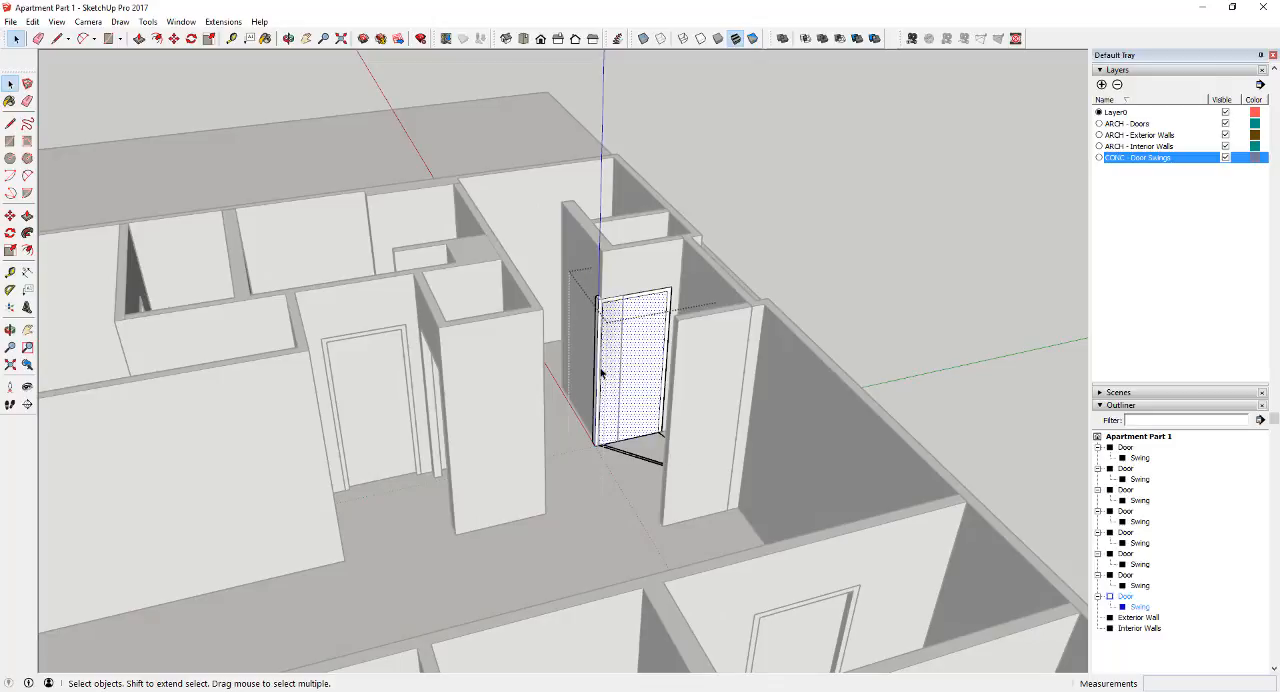
scroll(601, 373, "up", 5)
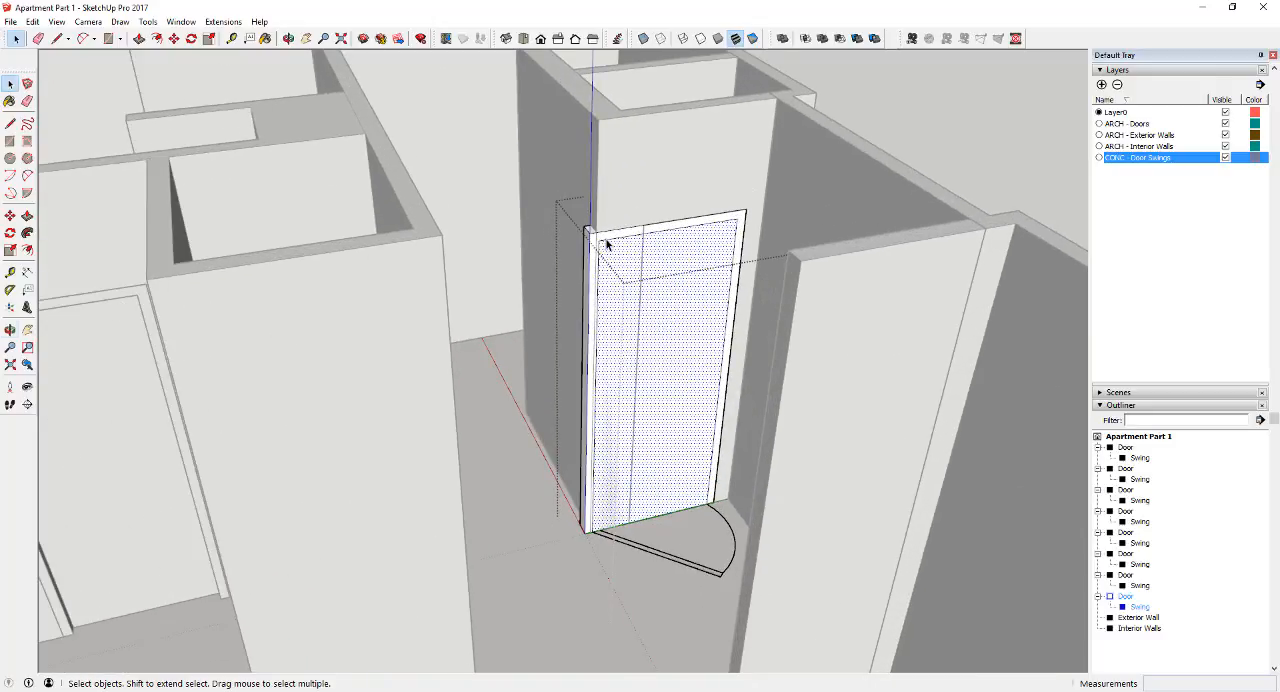
middle_click_drag(606, 243, 611, 251)
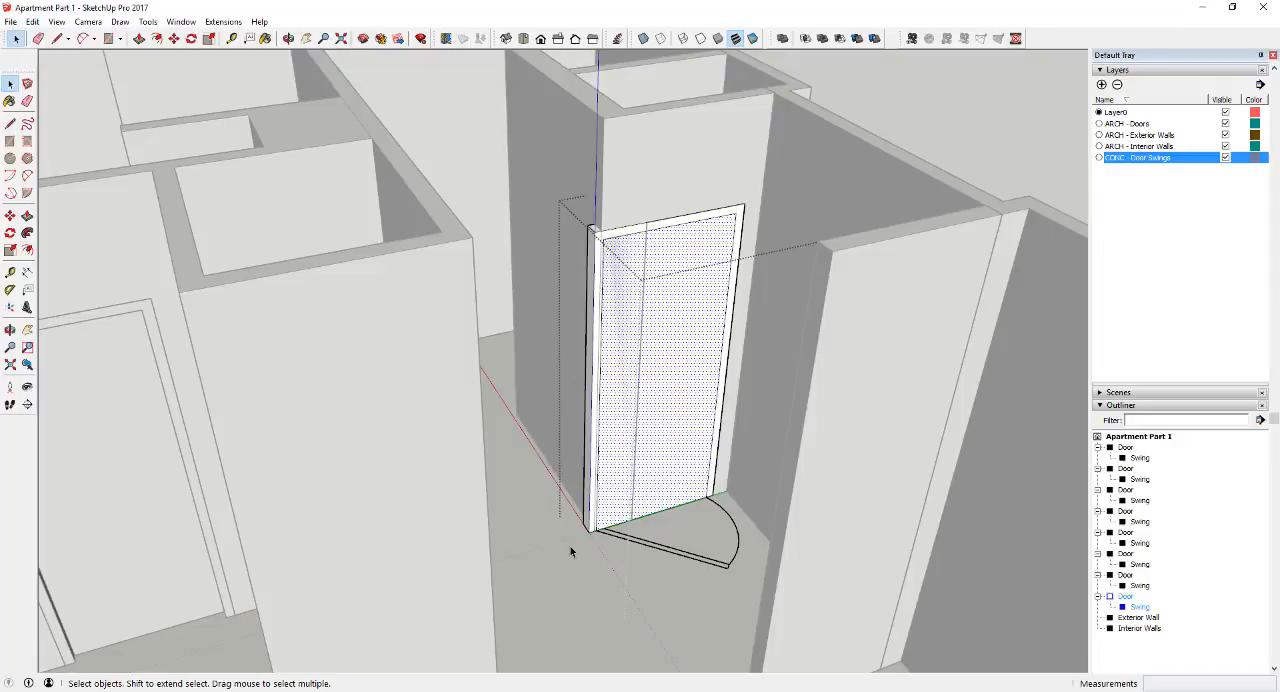
left_click_drag(533, 291, 616, 578)
middle_click_drag(647, 565, 558, 533)
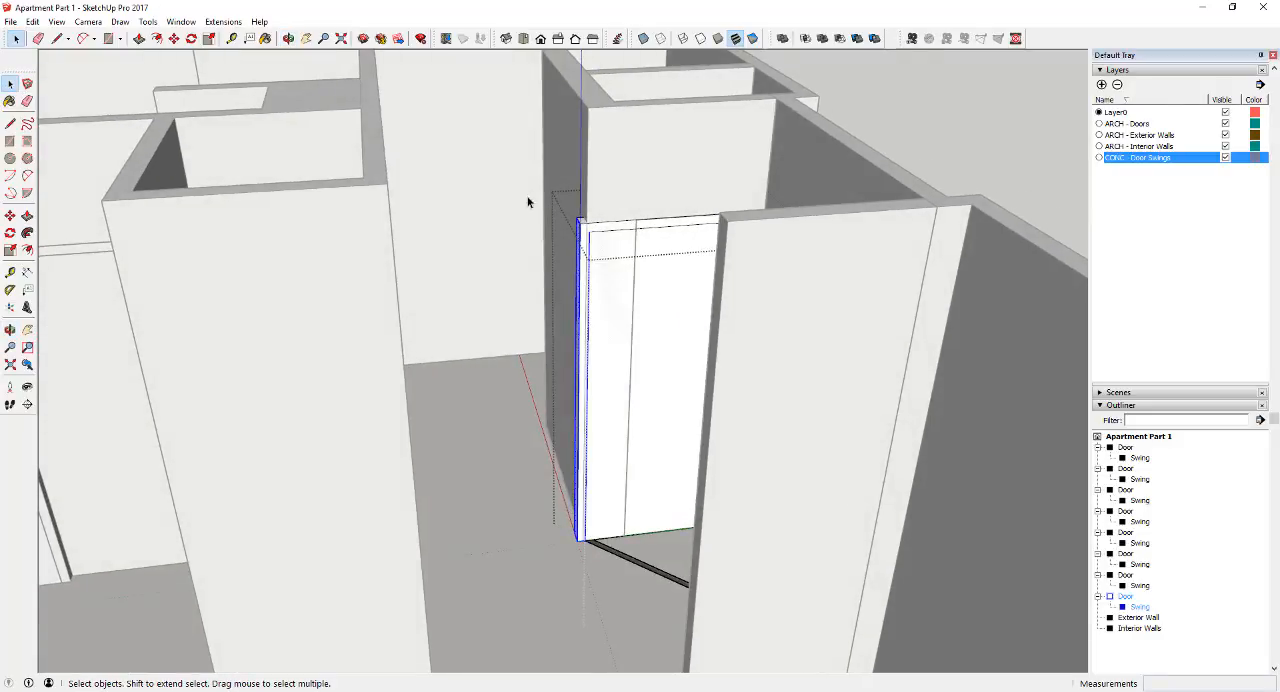
Try stretching the foyer closet door's width by moving the selected jamb along the wall
key("m")
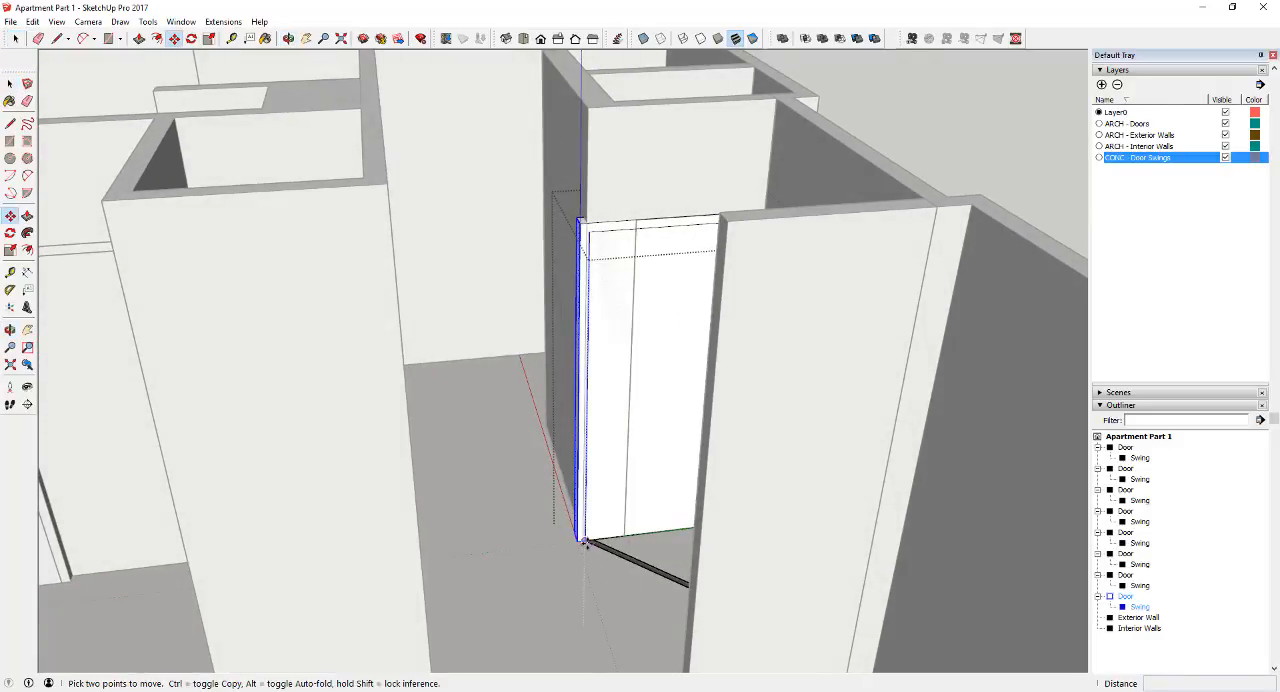
left_click(579, 543)
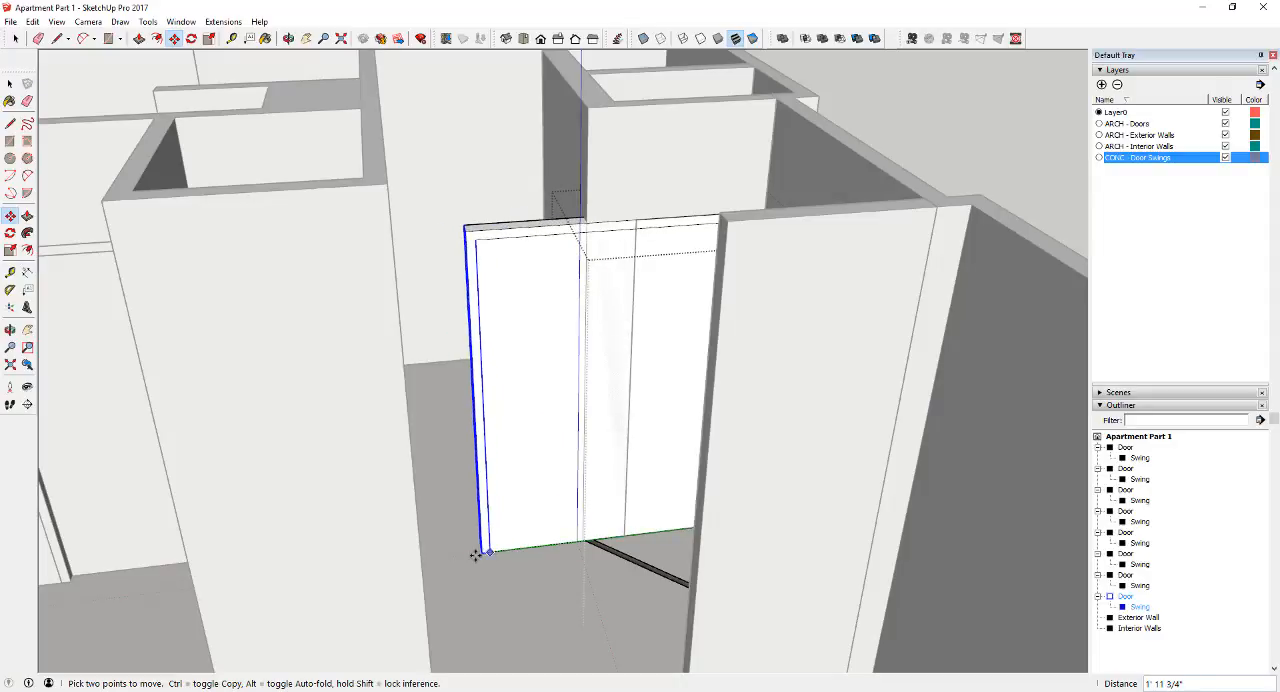
left_click(586, 541)
key("space")
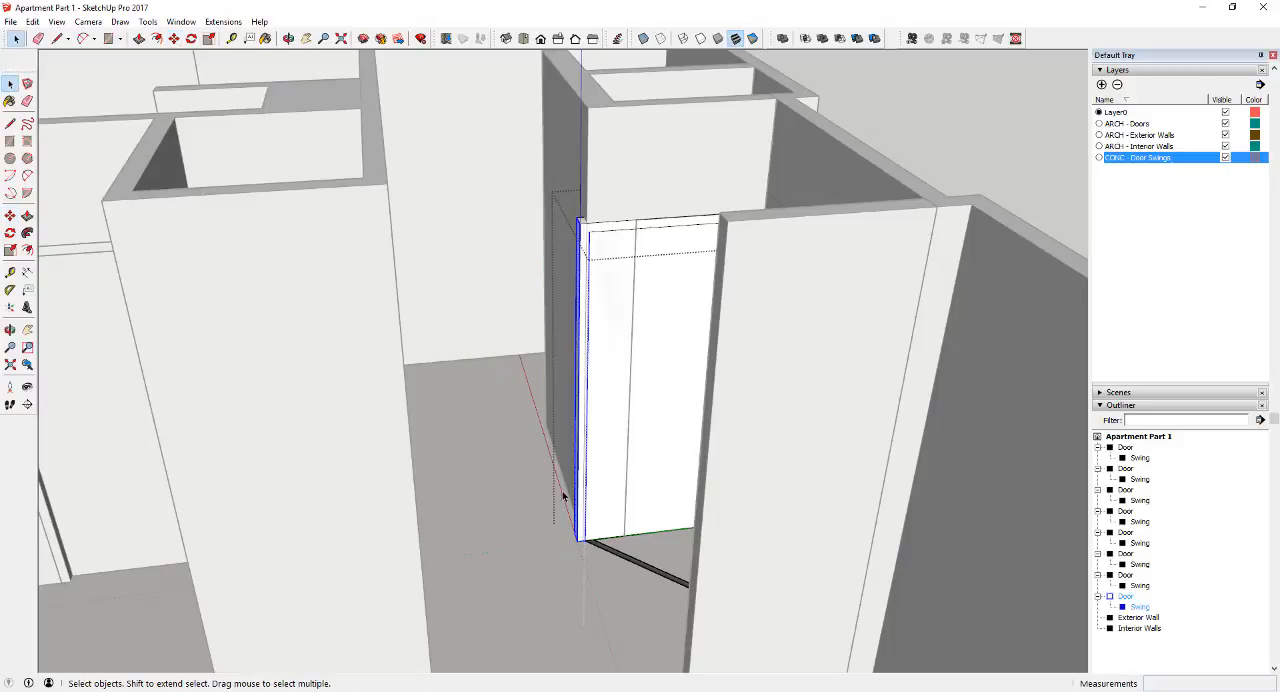
Move the selected jamb inward to the edge of the foyer closet opening to narrow the door
middle_click_drag(512, 190, 555, 477)
scroll(578, 527, "up", 3)
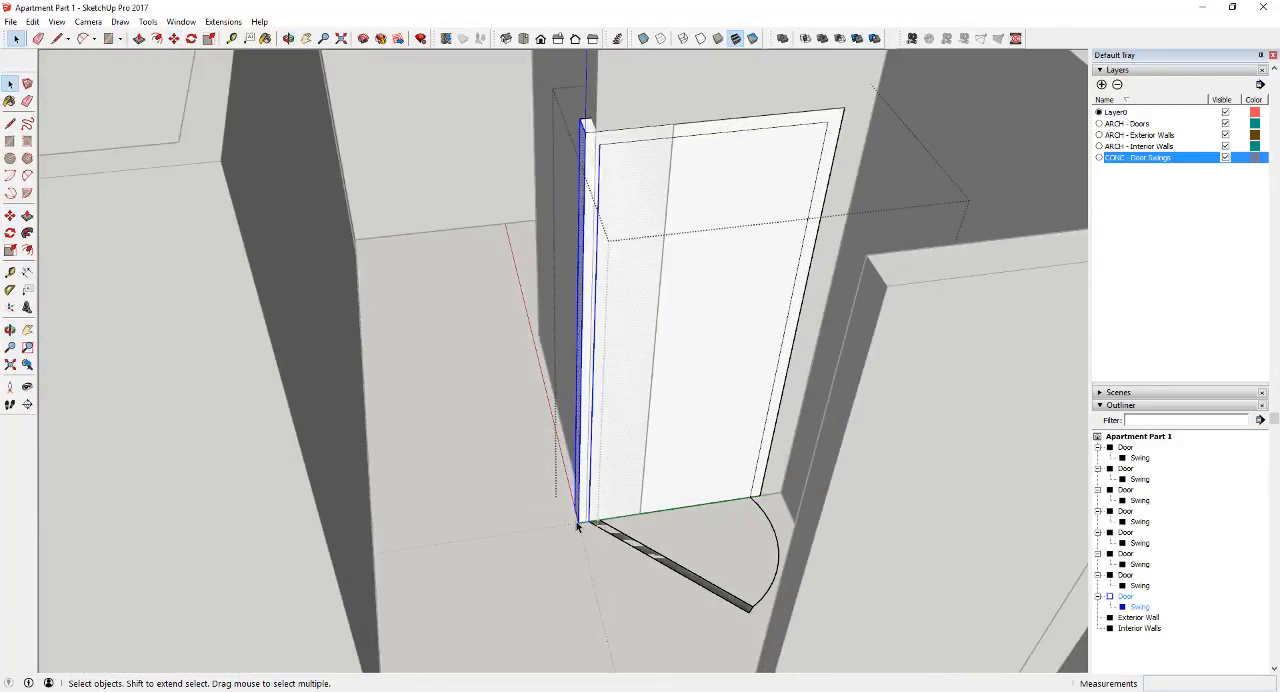
key("m")
left_click(578, 524)
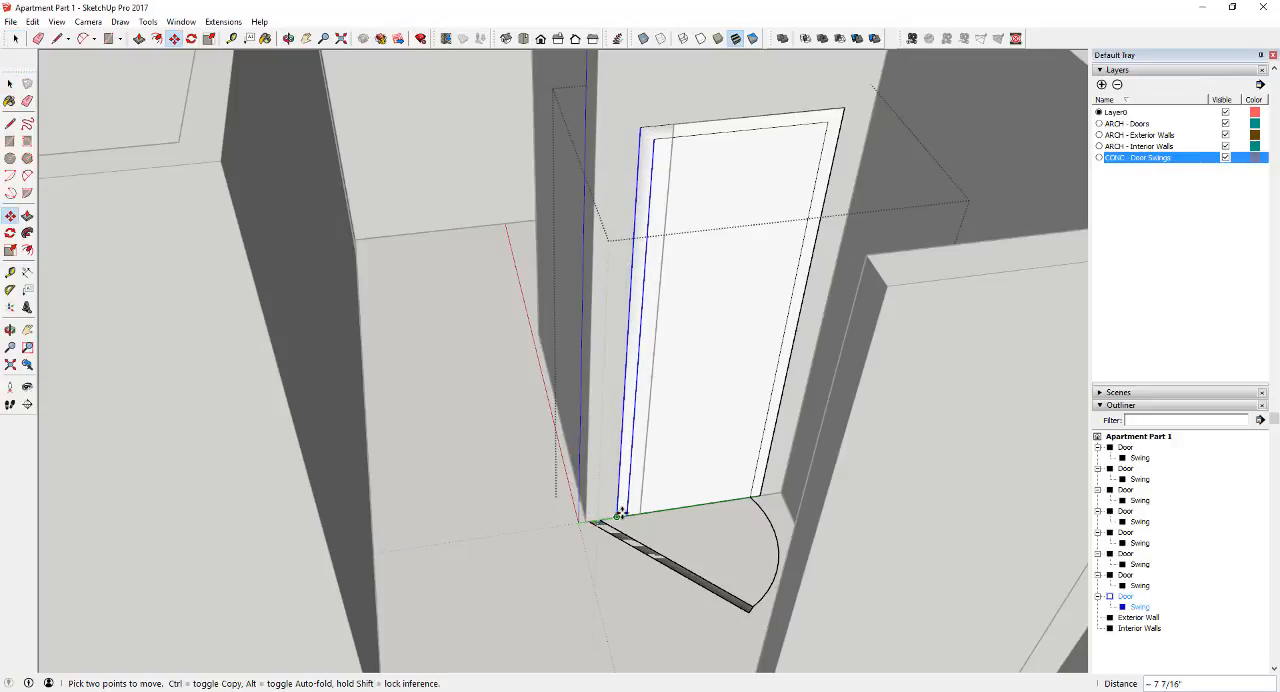
left_click(641, 512)
key("space")
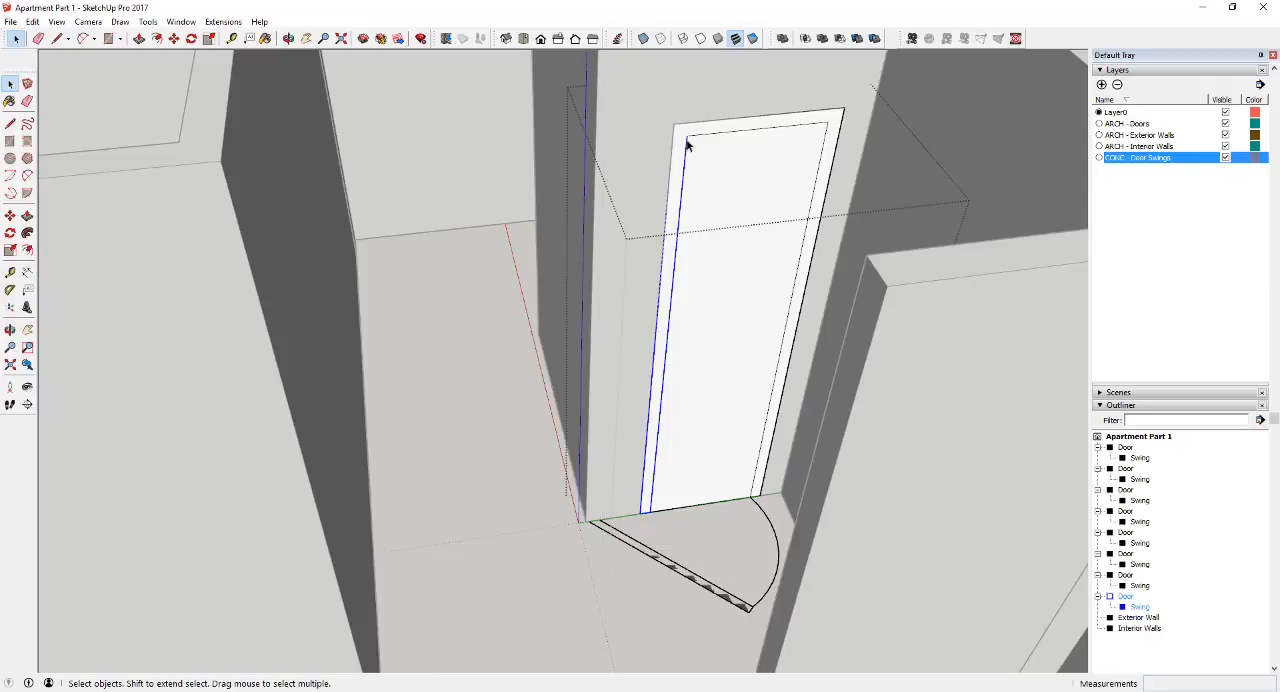
Delete the oversized Swing group from the foyer closet door and close the door group
left_click(641, 549)
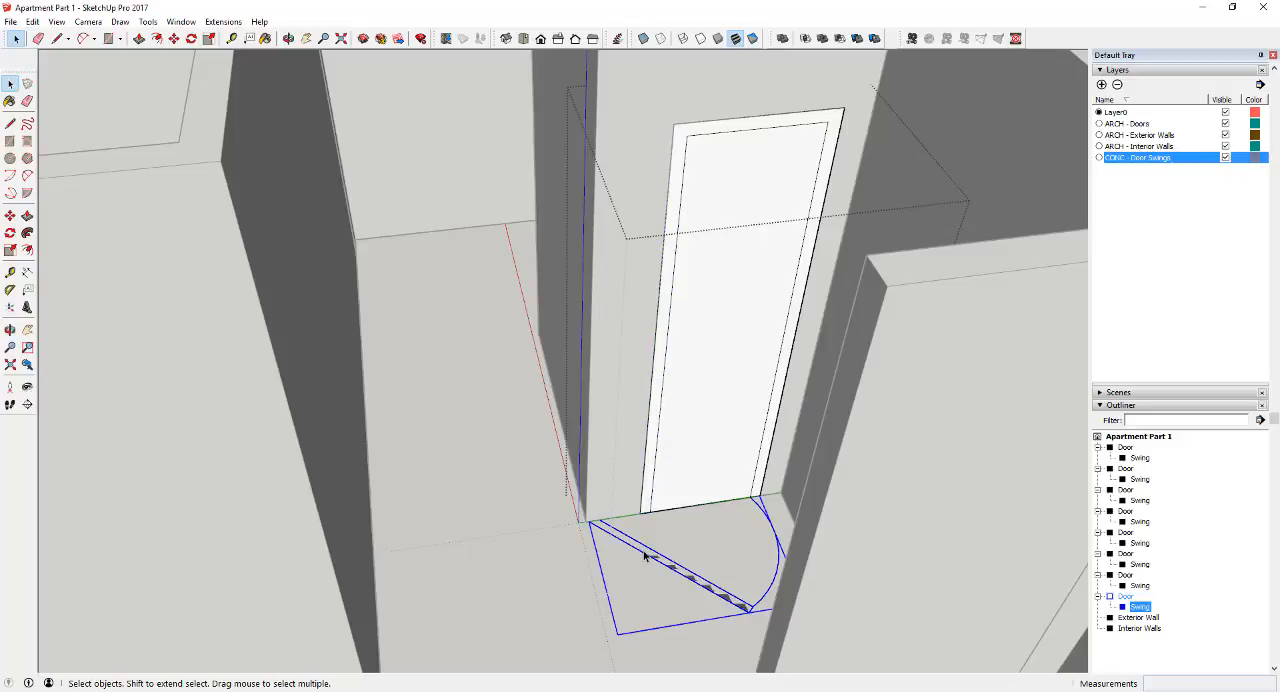
scroll(645, 555, "down", 5)
middle_click_drag(651, 557, 727, 548)
scroll(720, 550, "up", 3)
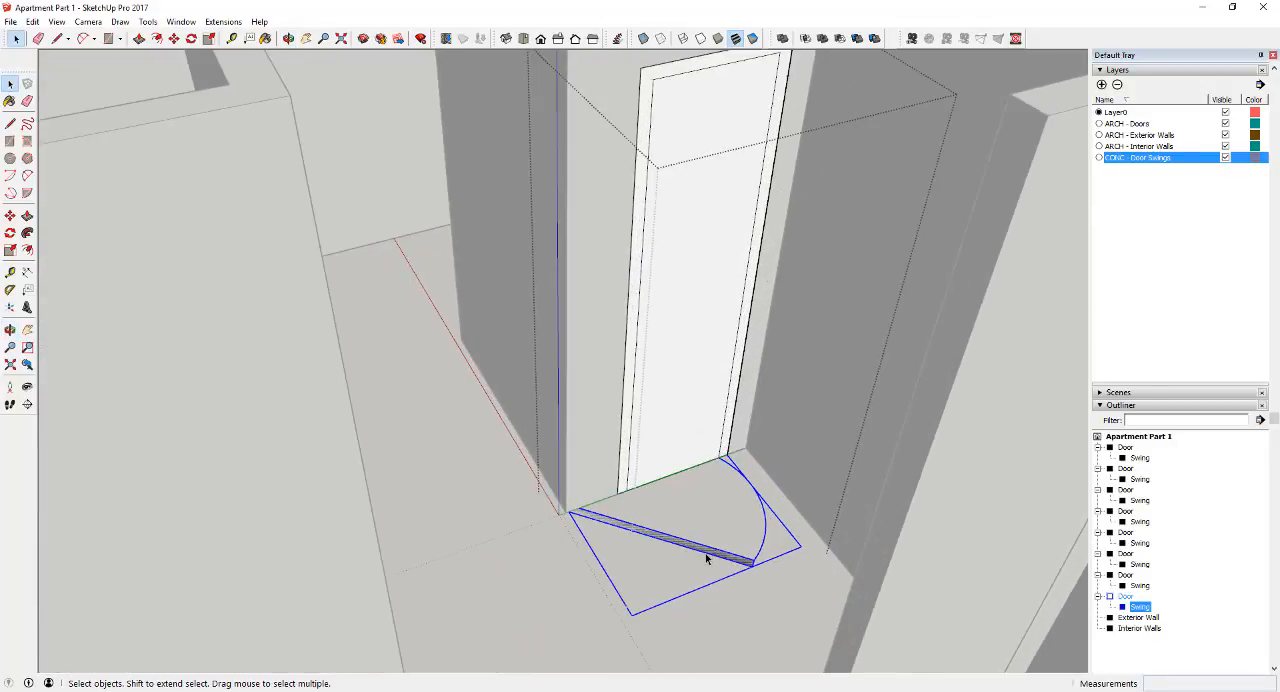
key("Delete")
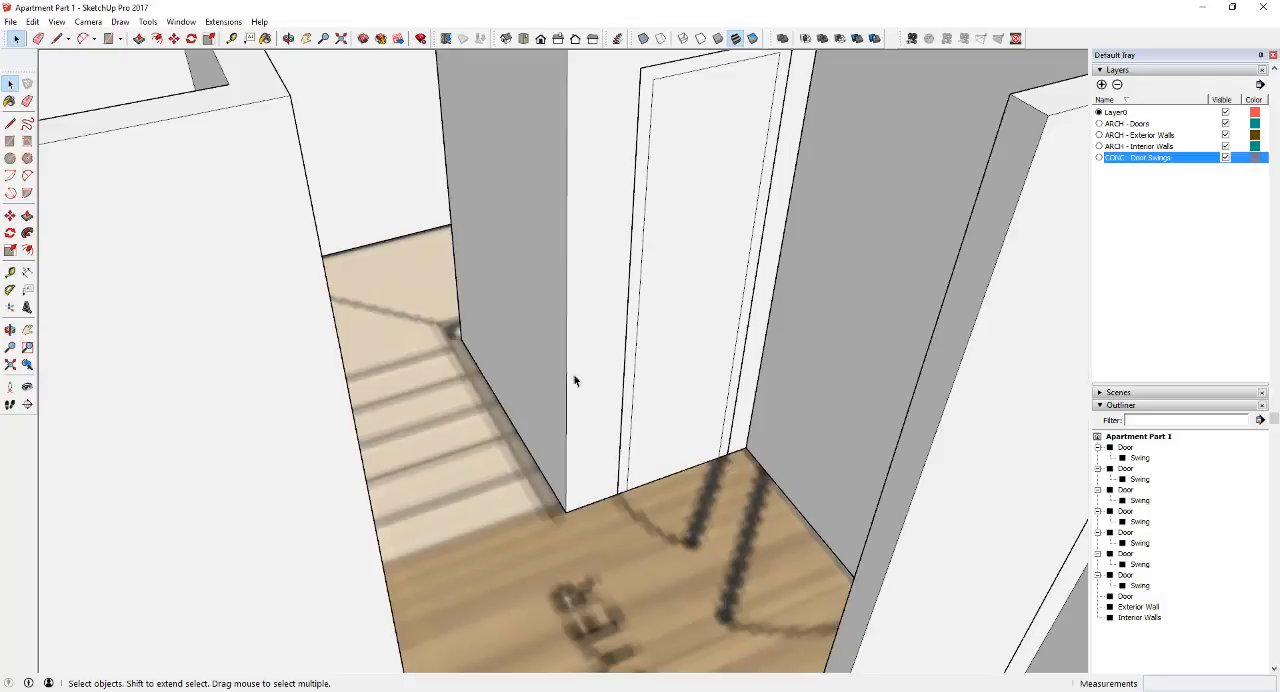
Draw the foyer closet door's open leaf along the plan's door line, copying its long edge across the leaf thickness
key("l")
left_click(722, 457)
scroll(690, 546, "up", 3)
left_click(704, 540)
left_click(681, 535)
key("space")
scroll(699, 545, "up", 5)
key("m")
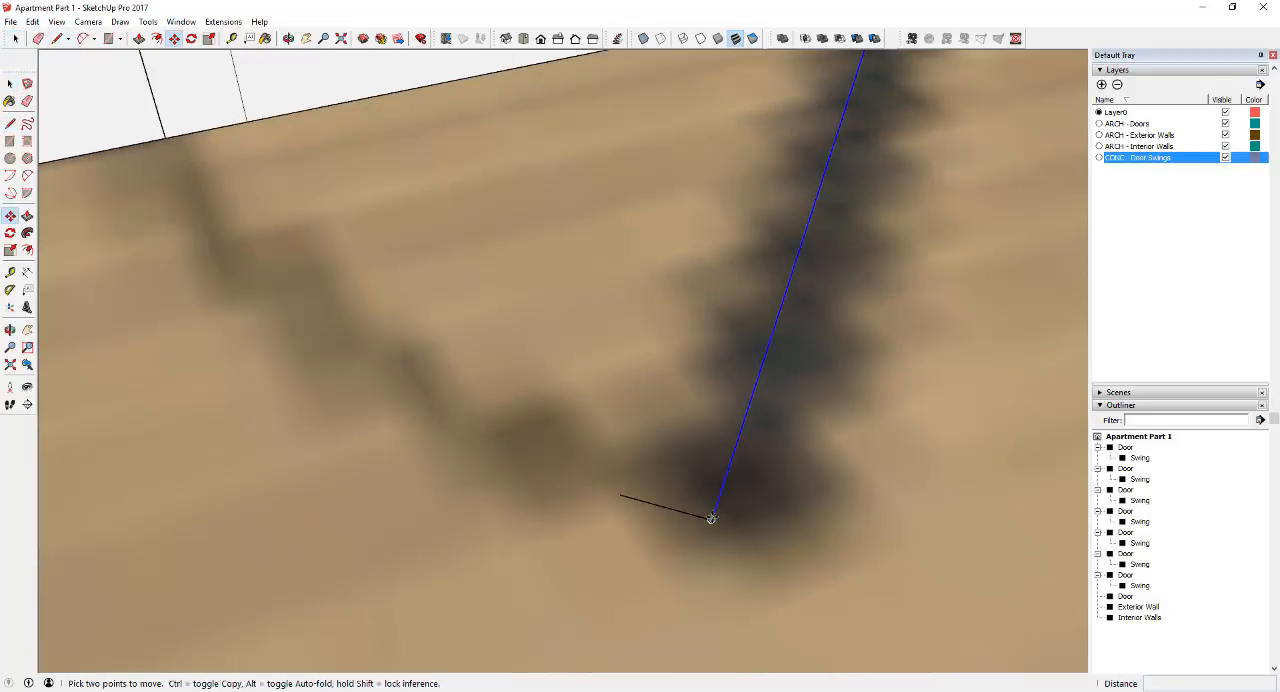
left_click(711, 518)
key("ctrl")
left_click(620, 495)
Clean up the leaf outline and draw the swing arc from the leaf's end to the opposite jamb
scroll(612, 497, "down", 3)
key("e")
key("a")
scroll(715, 355, "down", 3)
Group the new leaf and arc as Swing and nest it inside the foyer closet's Door group
triple_click(674, 436)
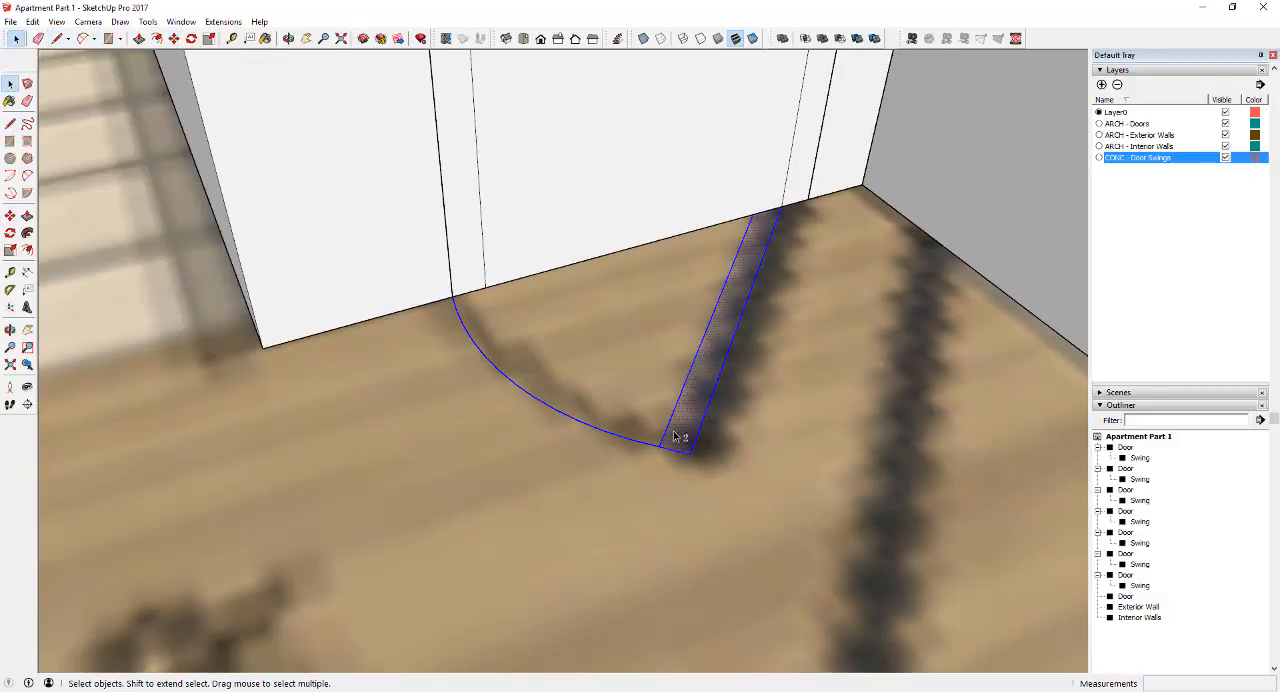
key("ctrl+g")
type("Swing")
left_click_drag(1130, 628, 1128, 597)
Assign the foyer closet door's new Swing group to its door swings layer
scroll(1203, 342, "up", 5)
left_click(1220, 103)
scroll(690, 420, "down", 5)
left_click(775, 250)
Toggle the ARCH - Doors layer off and on to check the foyer closet door, its nested swing and the surrounding openings
left_click(1226, 364)
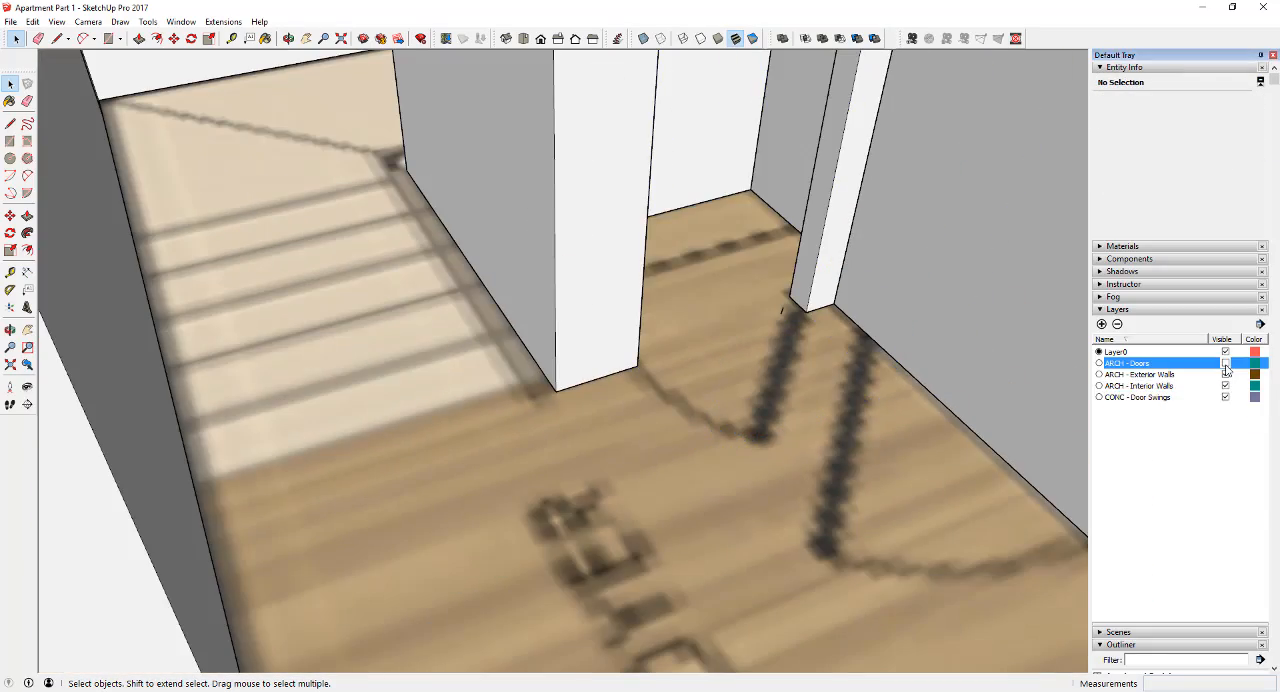
left_click(1225, 364)
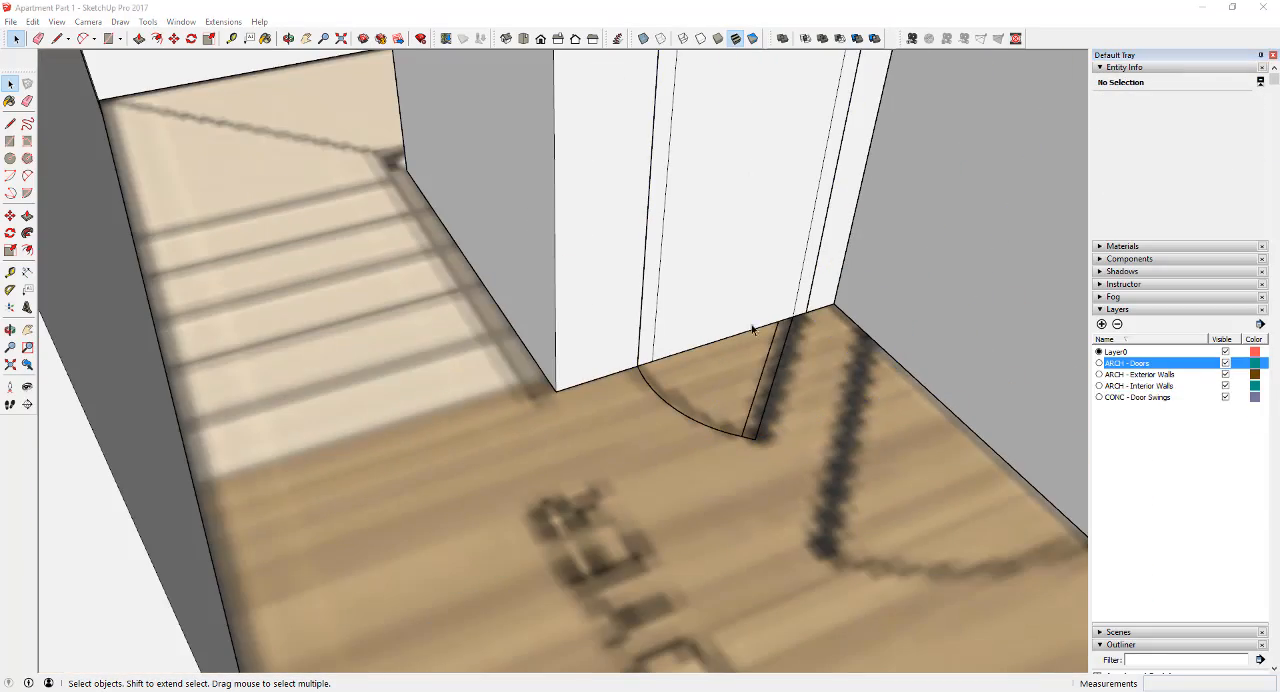
scroll(752, 329, "down", 10)
middle_click_drag(420, 350, 270, 355)
scroll(600, 365, "down", 3)
scroll(620, 380, "up", 10)
left_click(1226, 364)
scroll(620, 380, "down", 4)
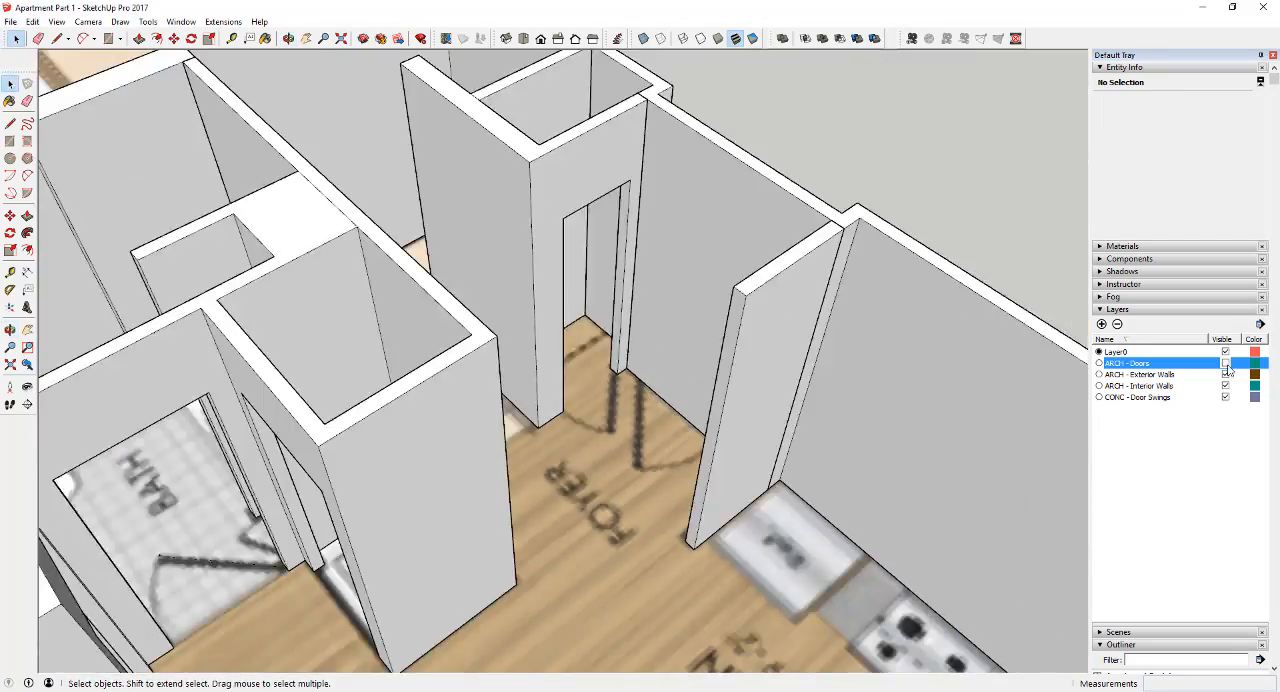
left_click(1226, 364)
Place a door in the laundry closet opening beside the hall bath
middle_click_drag(620, 380, 497, 506)
left_click(491, 335)
scroll(500, 400, "down", 10)
left_click(500, 523)
middle_click_drag(523, 392, 557, 403)
scroll(500, 523, "up", 10)
key("m")
left_click(546, 398)
scroll(555, 390, "down", 8)
left_click(563, 311)
scroll(563, 330, "down", 5)
Copy the second bedroom's walk-in closet door to the narrow closet opening in the hall bath
left_click(563, 572)
key("m")
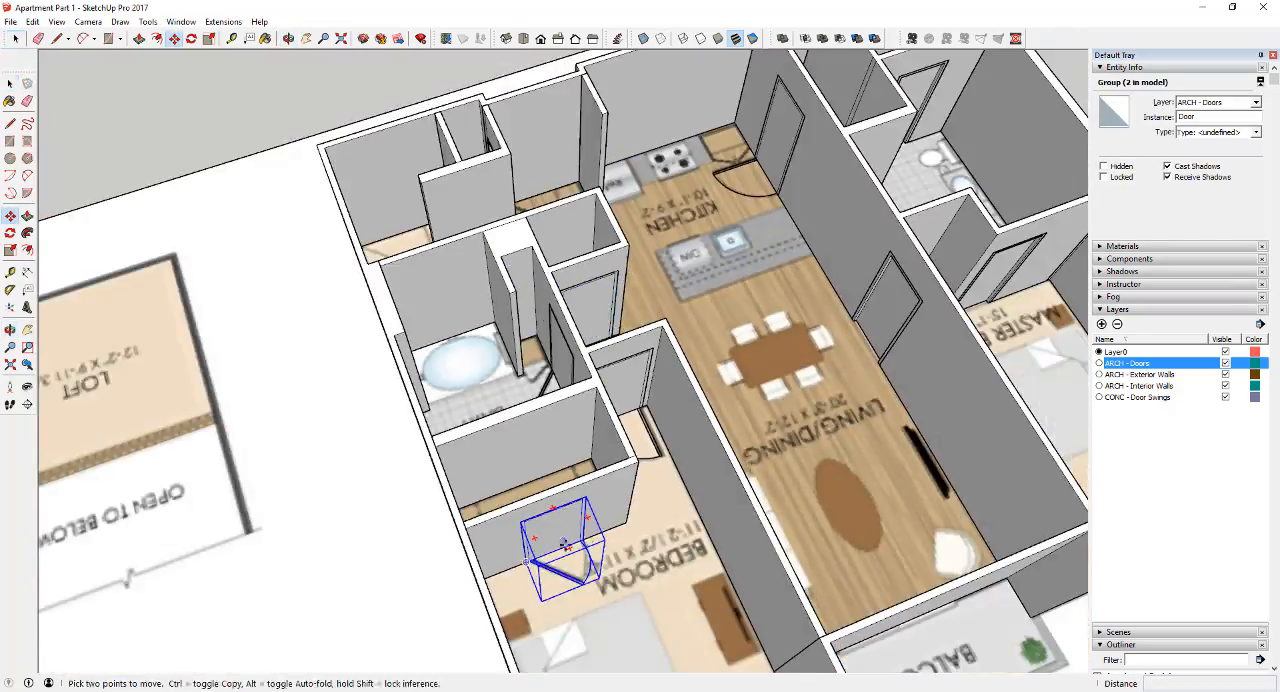
key("ctrl")
left_click(586, 541)
scroll(543, 369, "up", 10)
left_click(560, 362)
scroll(560, 362, "down", 6)
Narrow the hall bath's copied closet door by moving its side geometry about 1' 5 3/4" to fit the opening
key("space")
double_click(311, 343)
key("m")
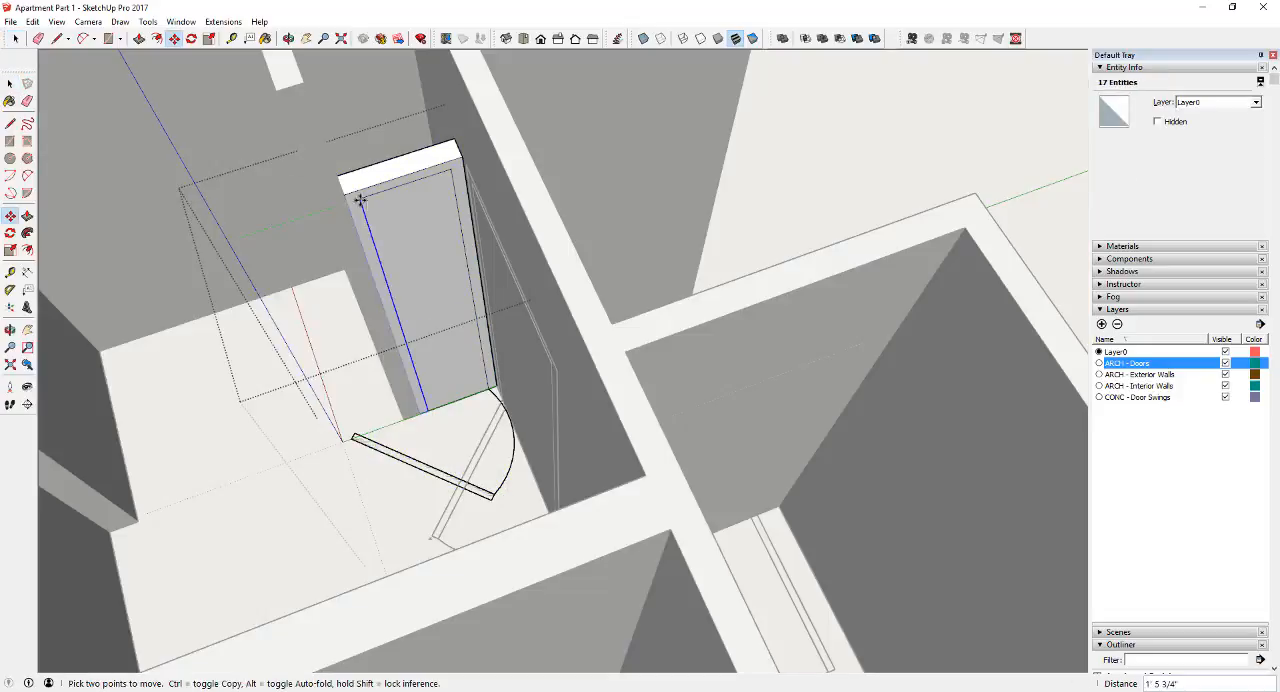
left_click(360, 200)
Scale the nested swing of the hall bath closet door to match the narrowed door width
key("space")
left_click(368, 443)
key("s")
left_click_drag(365, 485, 480, 486)
key("space")
scroll(470, 450, "down", 8)
Push/Pull the wall face above the narrow hall bath closet door by about 3 7/8"
middle_click_drag(470, 450, 447, 332)
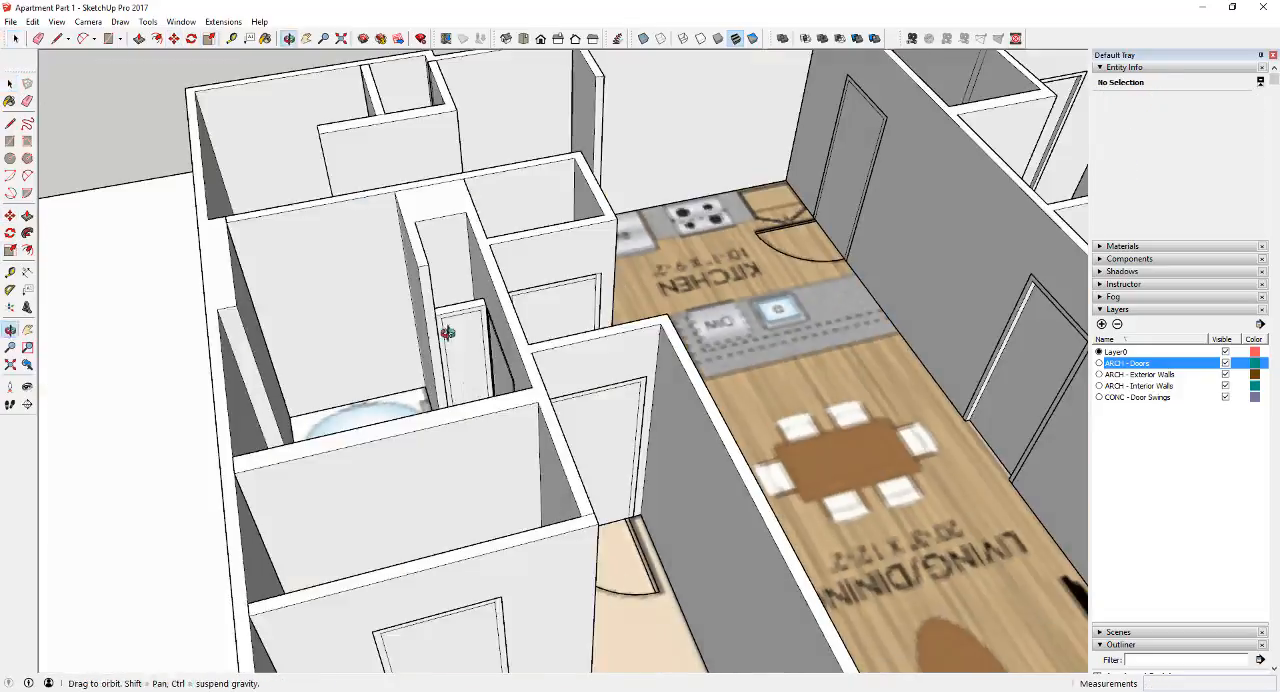
scroll(447, 332, "down", 6)
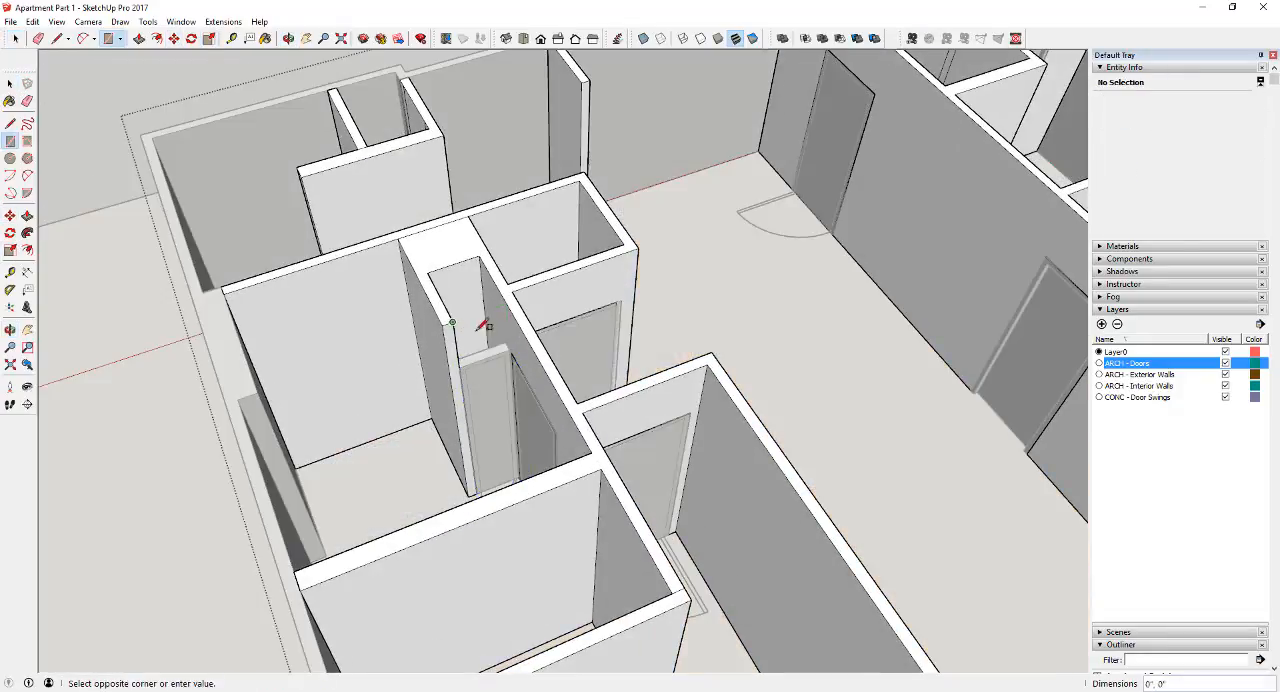
key("p")
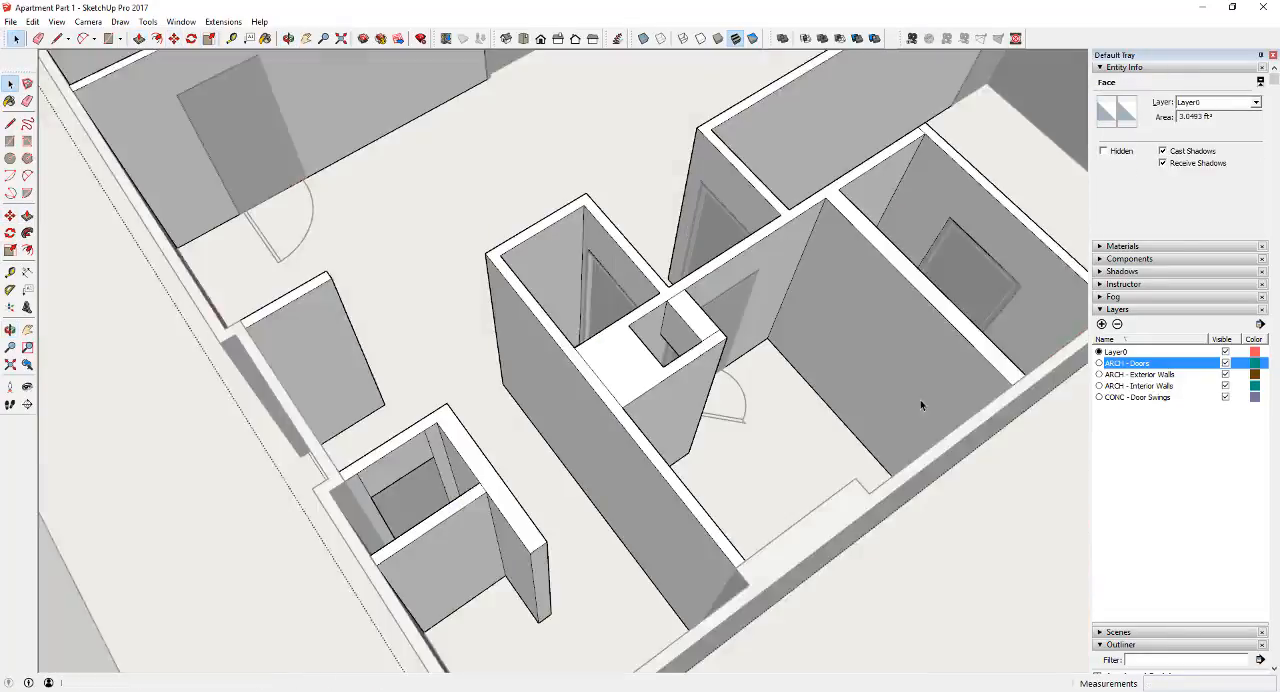
scroll(670, 348, "up", 1)
key("p")
left_click(688, 326)
scroll(690, 318, "up", 2)
middle_click_drag(690, 318, 603, 594)
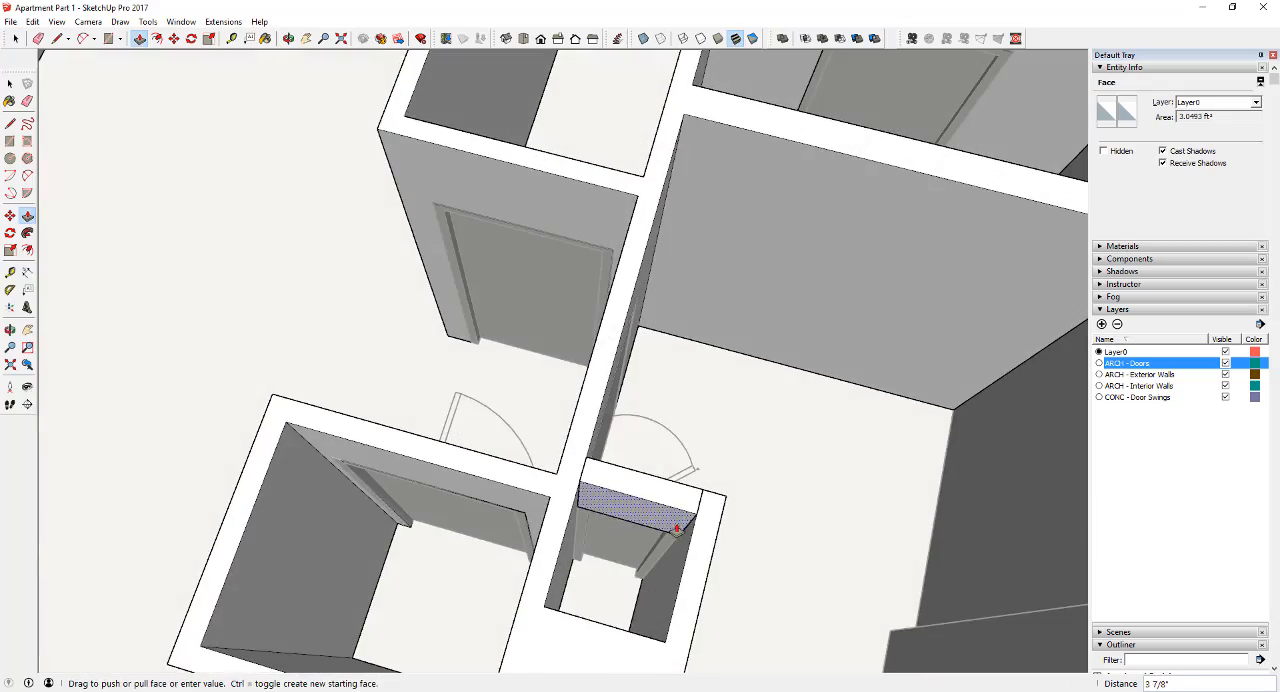
key("space")
scroll(675, 517, "down", 3)
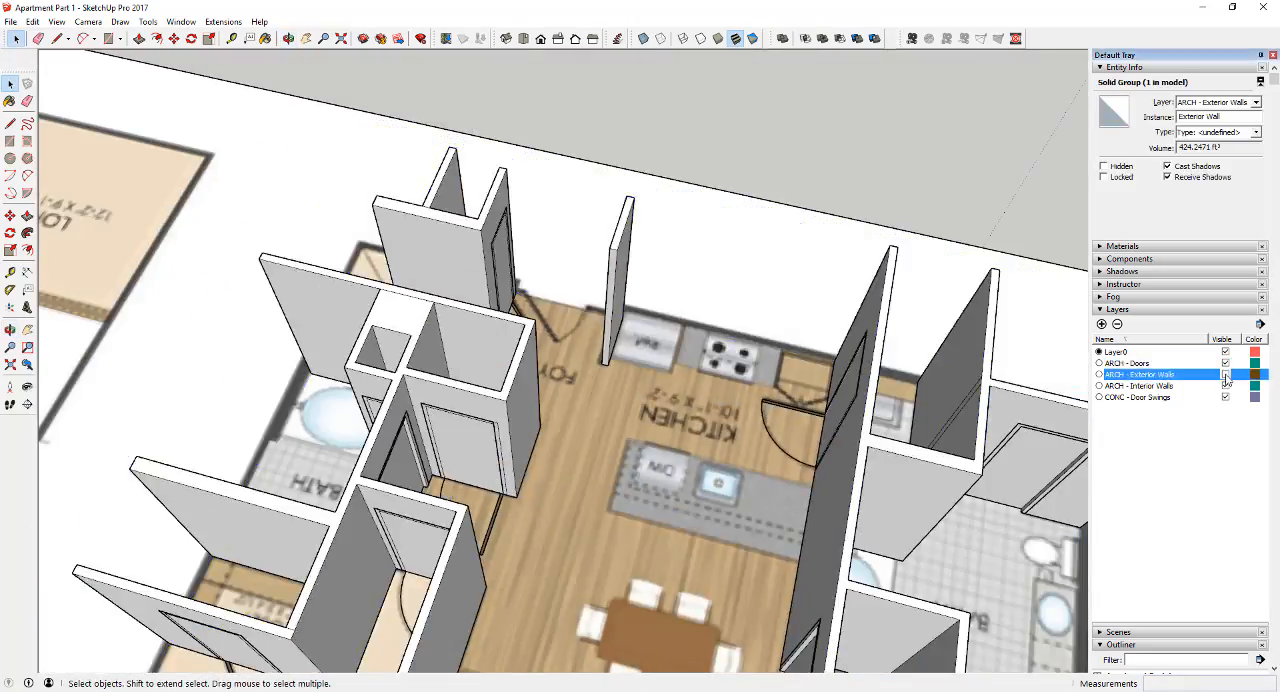
Hide the ARCH - Exterior Walls and ARCH - Interior Walls layers and review the placed doors against the floor plan
left_click(1226, 374)
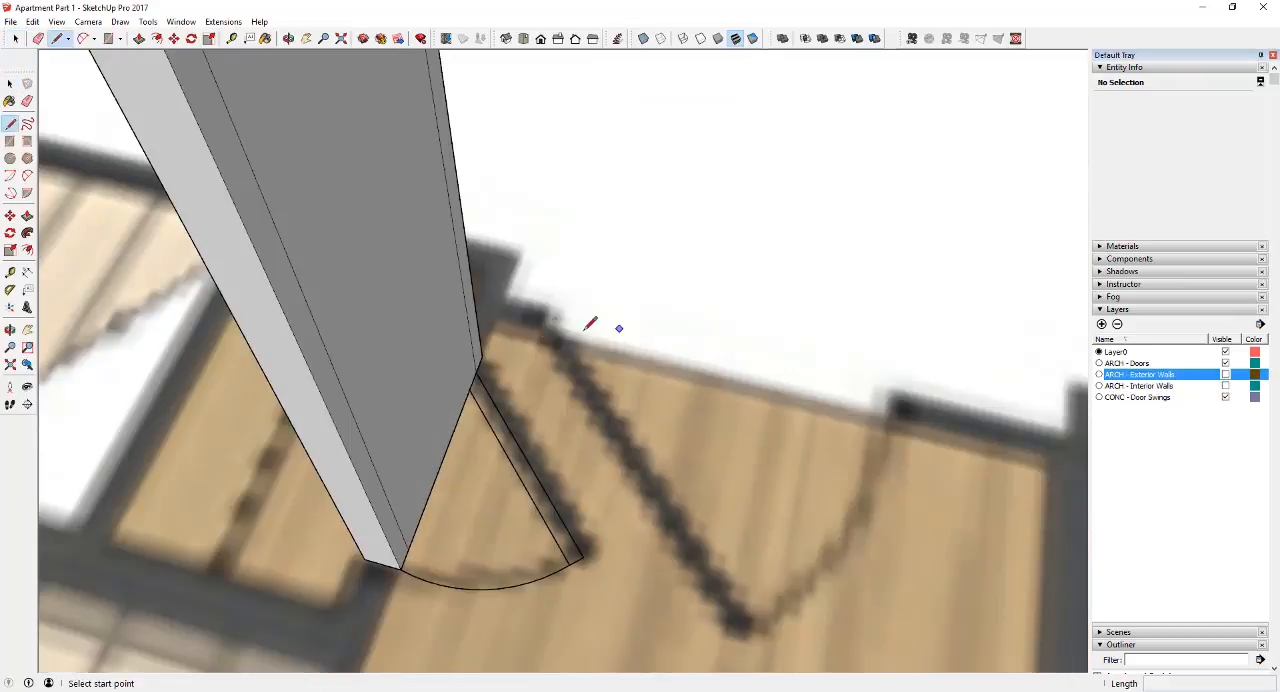
left_click(550, 297)
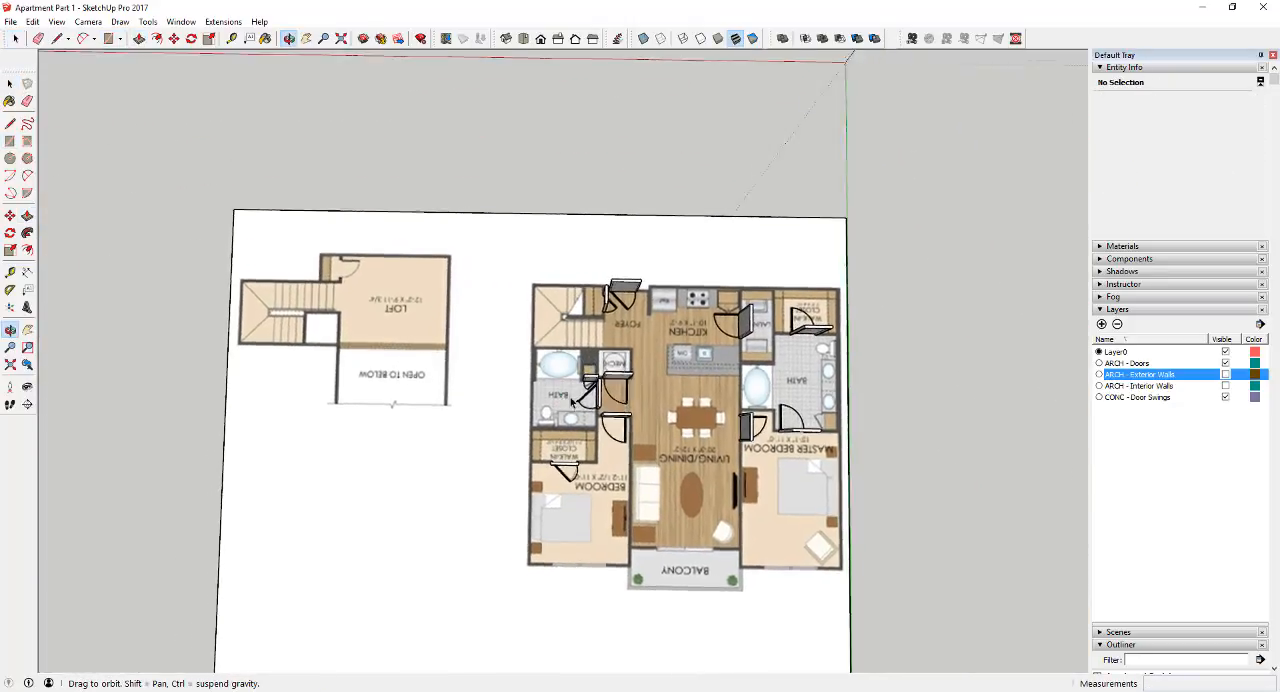
left_click_drag(572, 402, 582, 396)
key("space")
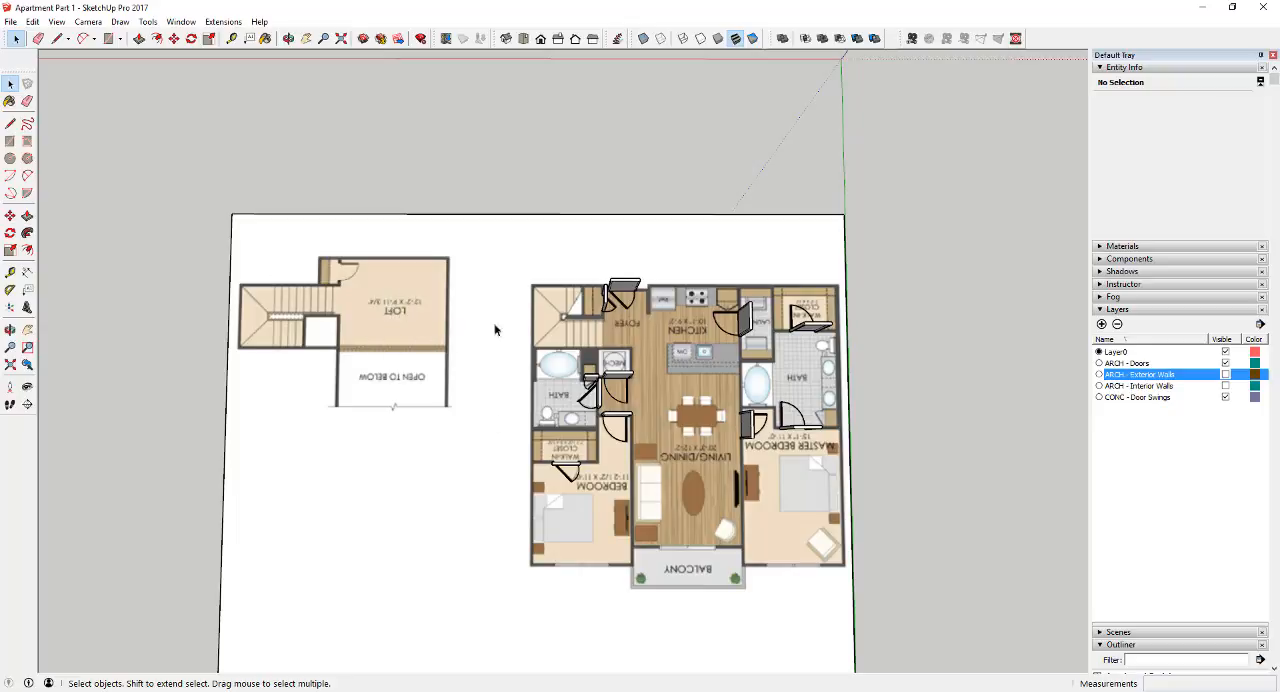
scroll(800, 490, "up", 5)
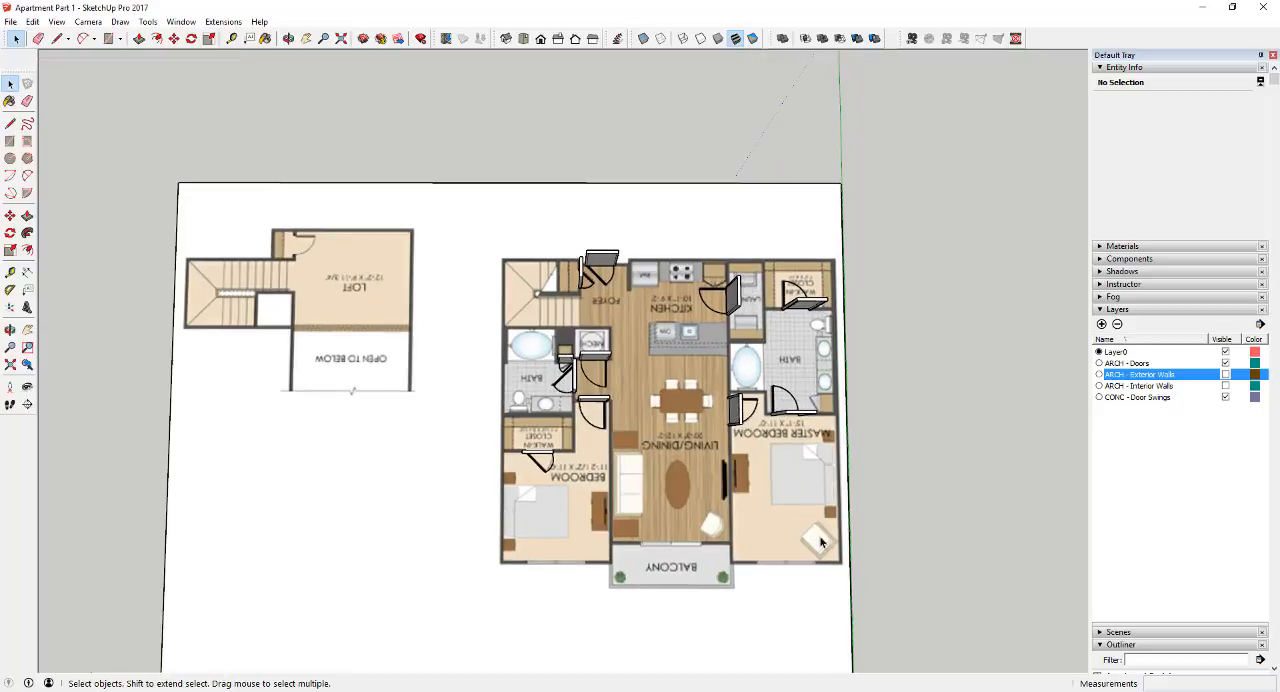
scroll(710, 470, "down", 2)
scroll(742, 398, "up", 2)
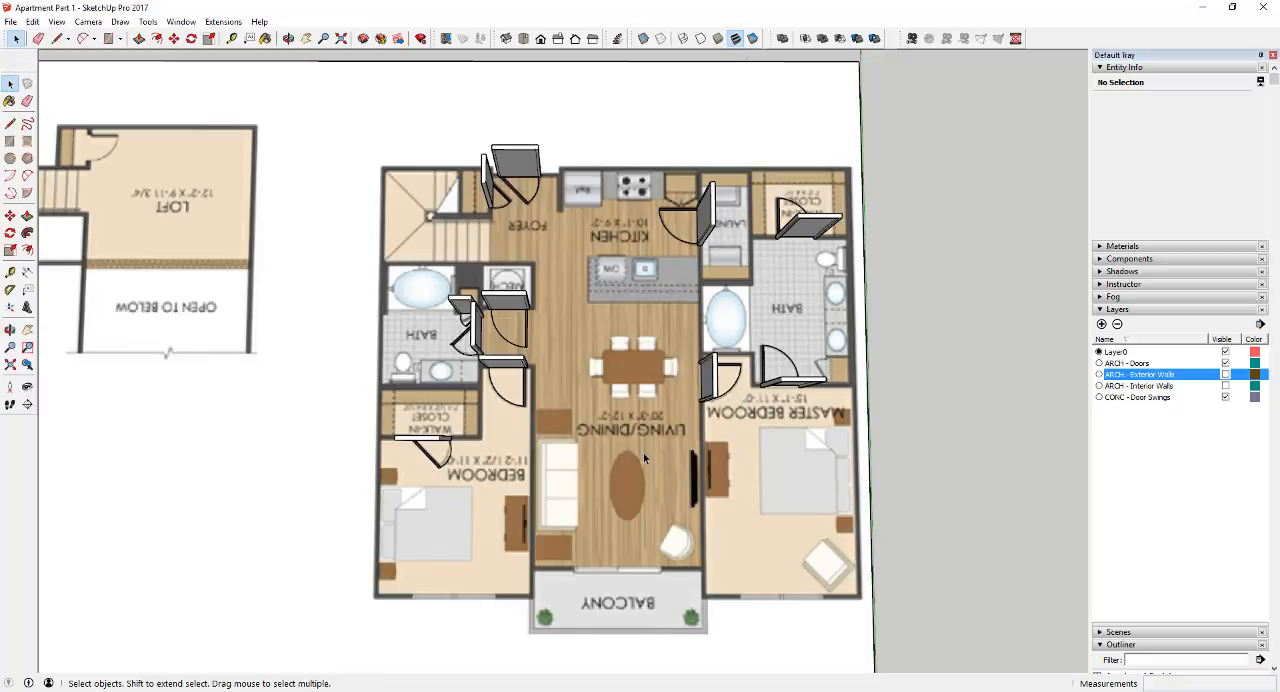
scroll(645, 458, "down", 2)
scroll(816, 434, "up", 3)
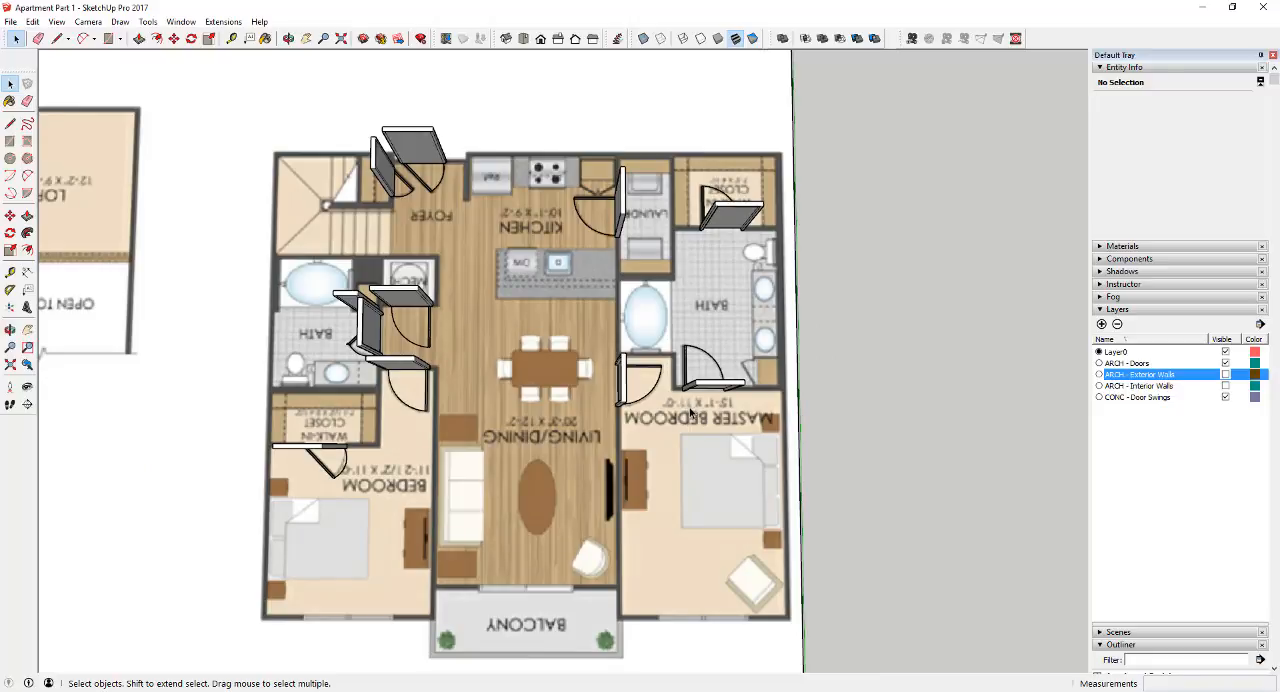
scroll(586, 319, "down", 3)
scroll(885, 455, "up", 1)
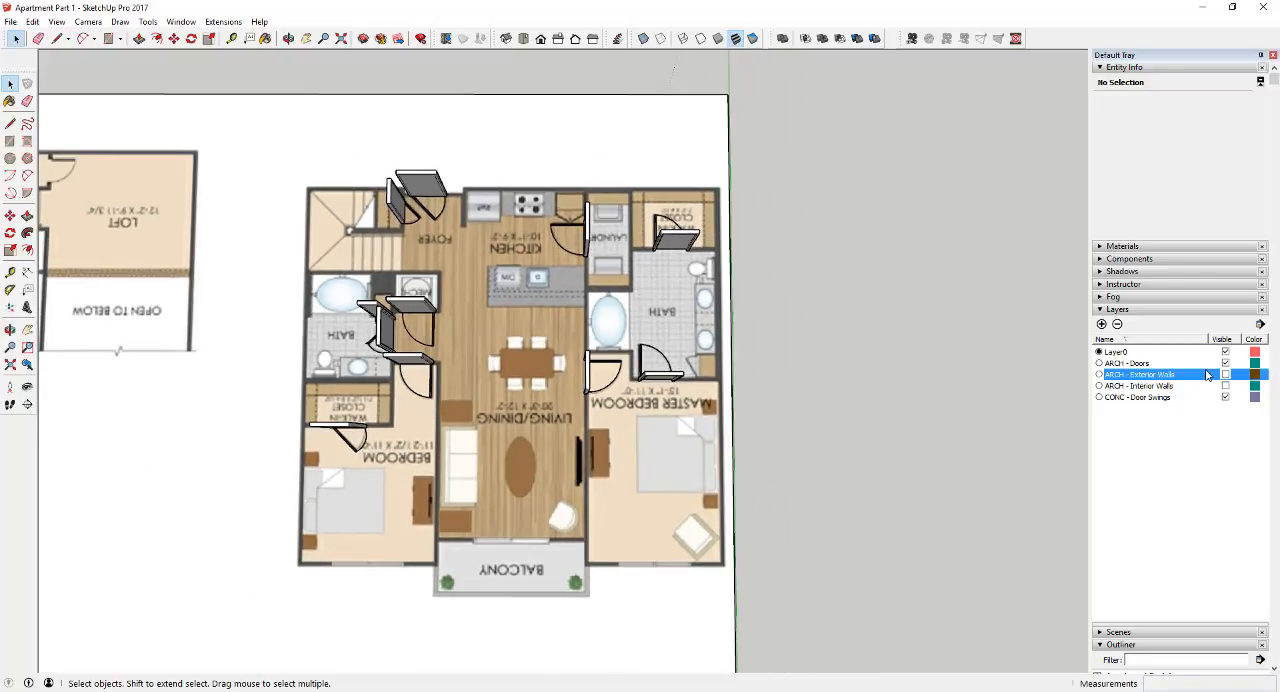
Toggle the ARCH - Exterior Walls layer on and off to compare the balcony-side walls with the plan's openings
left_click(1225, 374)
scroll(674, 592, "up", 3)
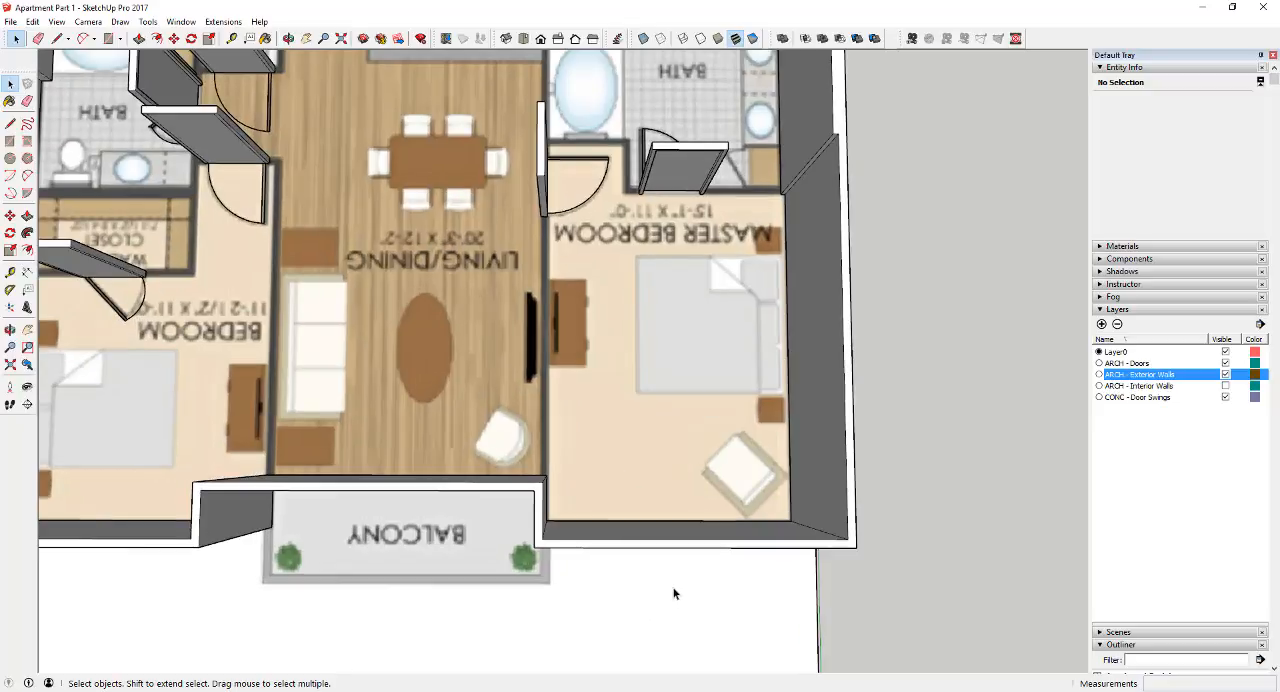
middle_click_drag(674, 592, 571, 561)
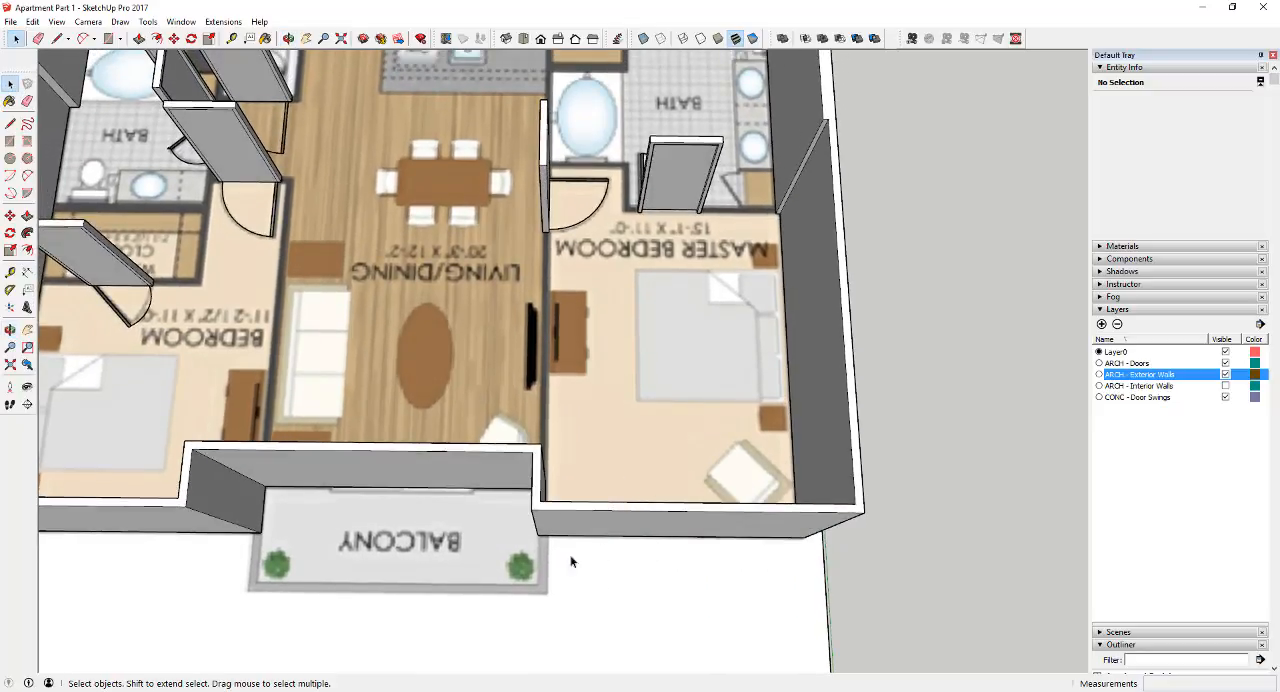
left_click(1225, 374)
scroll(680, 540, "down", 2)
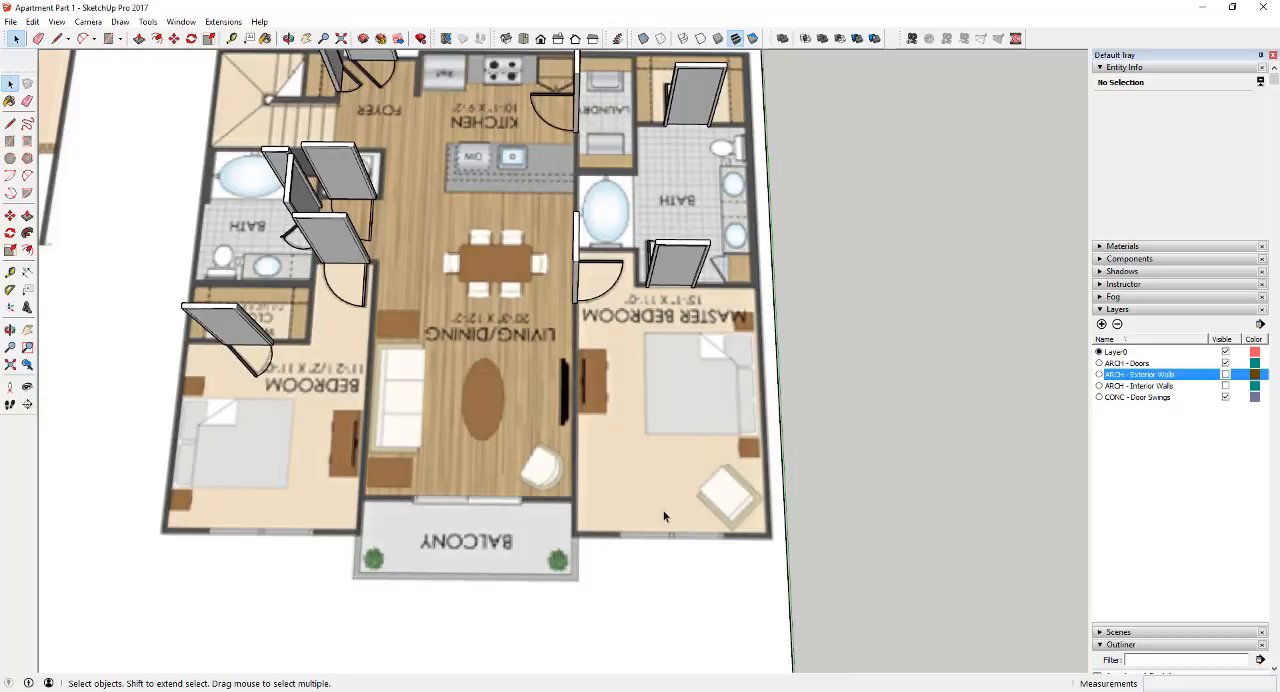
scroll(648, 502, "down", 2)
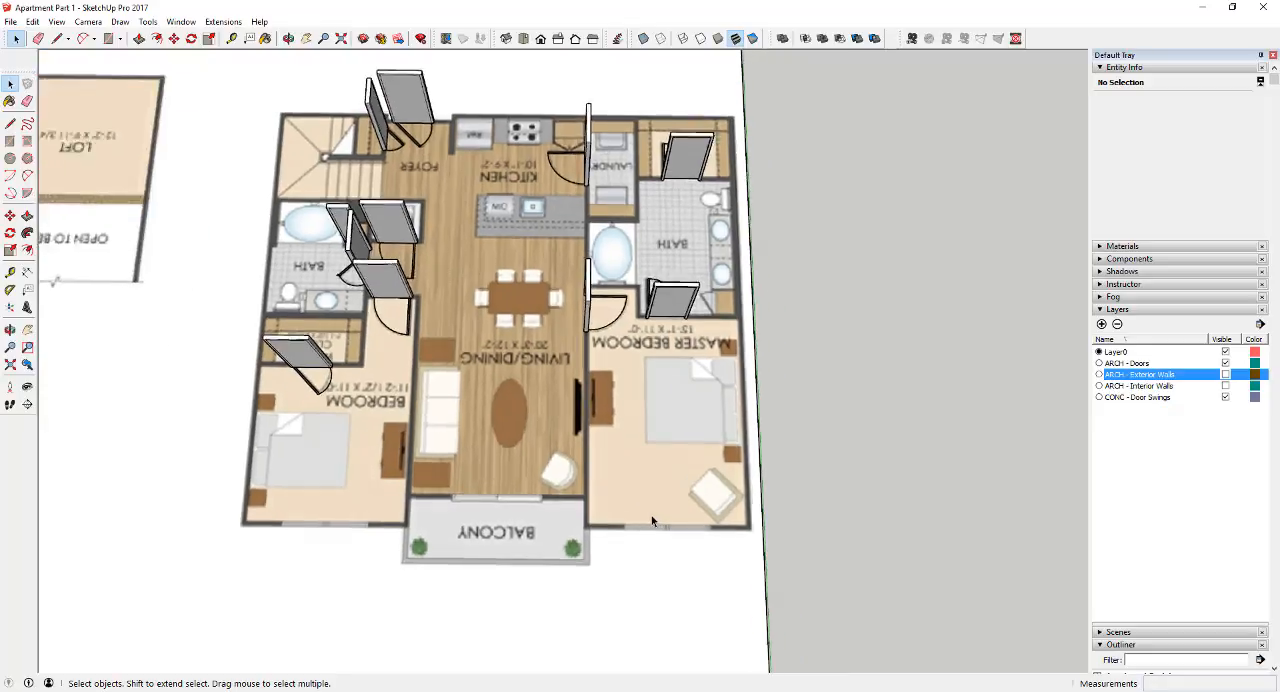
Place a guide with the Tape Measure at the balcony-side edge of the master bedroom window
scroll(651, 515, "up", 4)
left_click(10, 272)
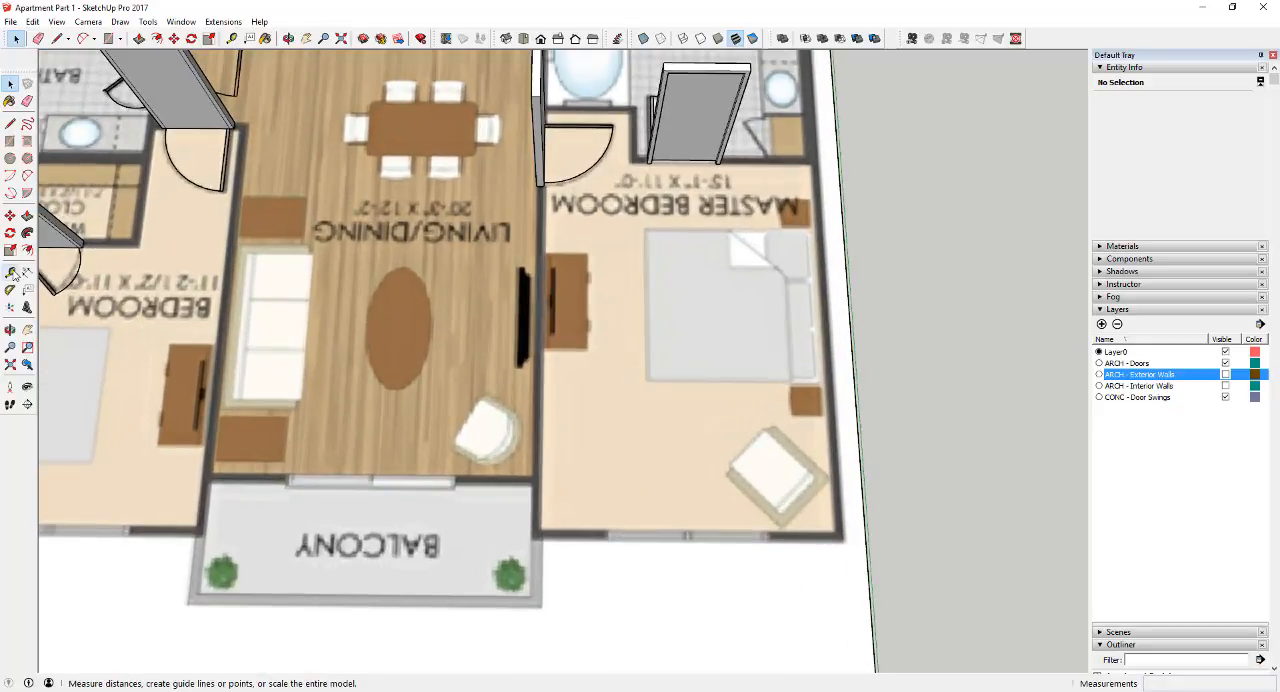
scroll(612, 537, "up", 5)
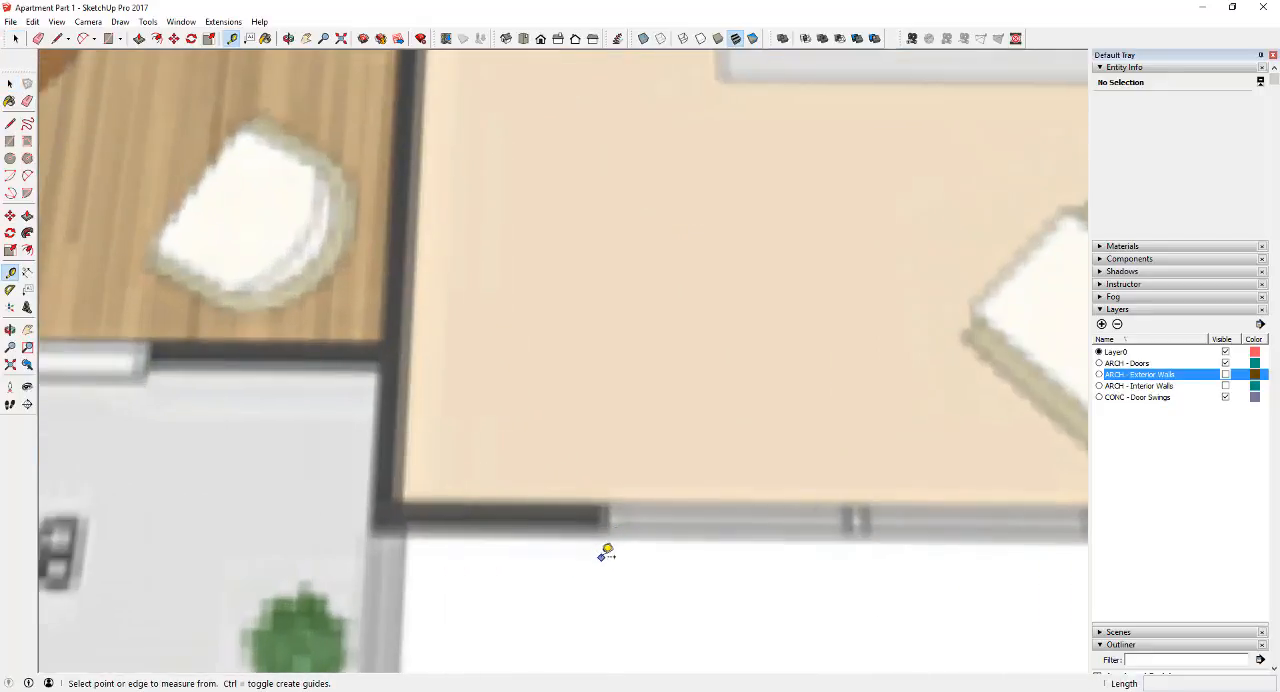
left_click(598, 547)
left_click(601, 459)
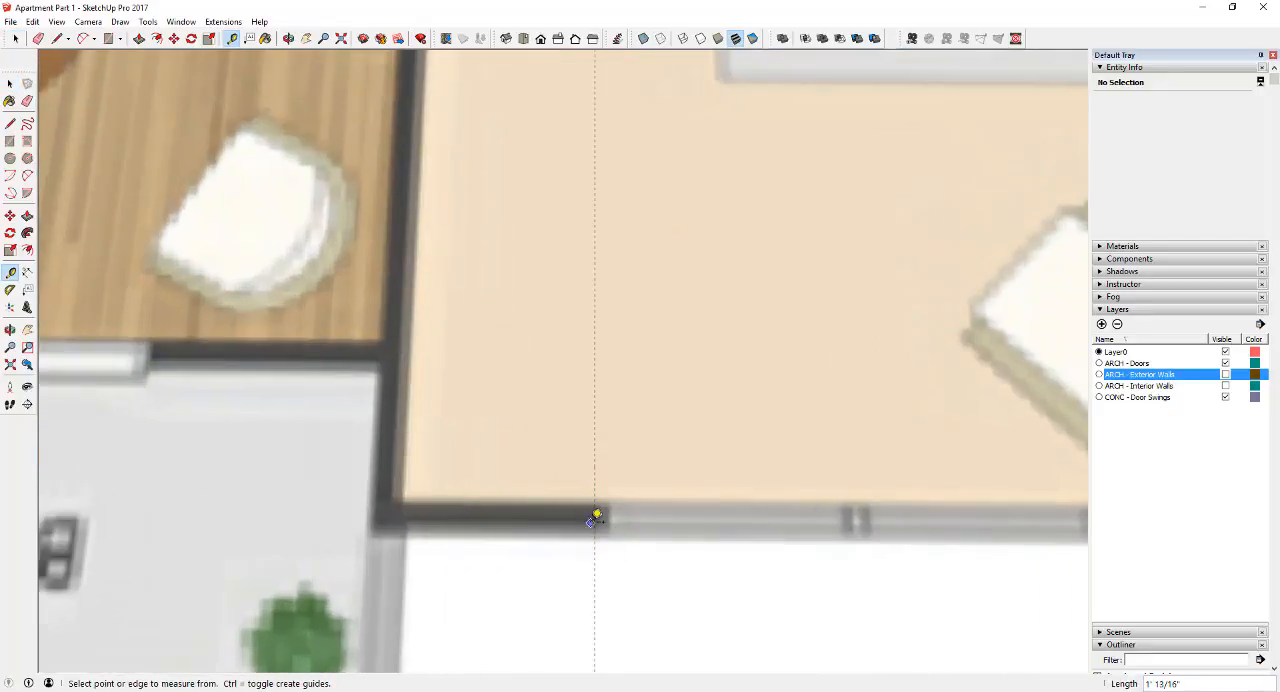
key("space")
scroll(593, 523, "down", 3)
left_click(593, 523)
left_click(593, 523)
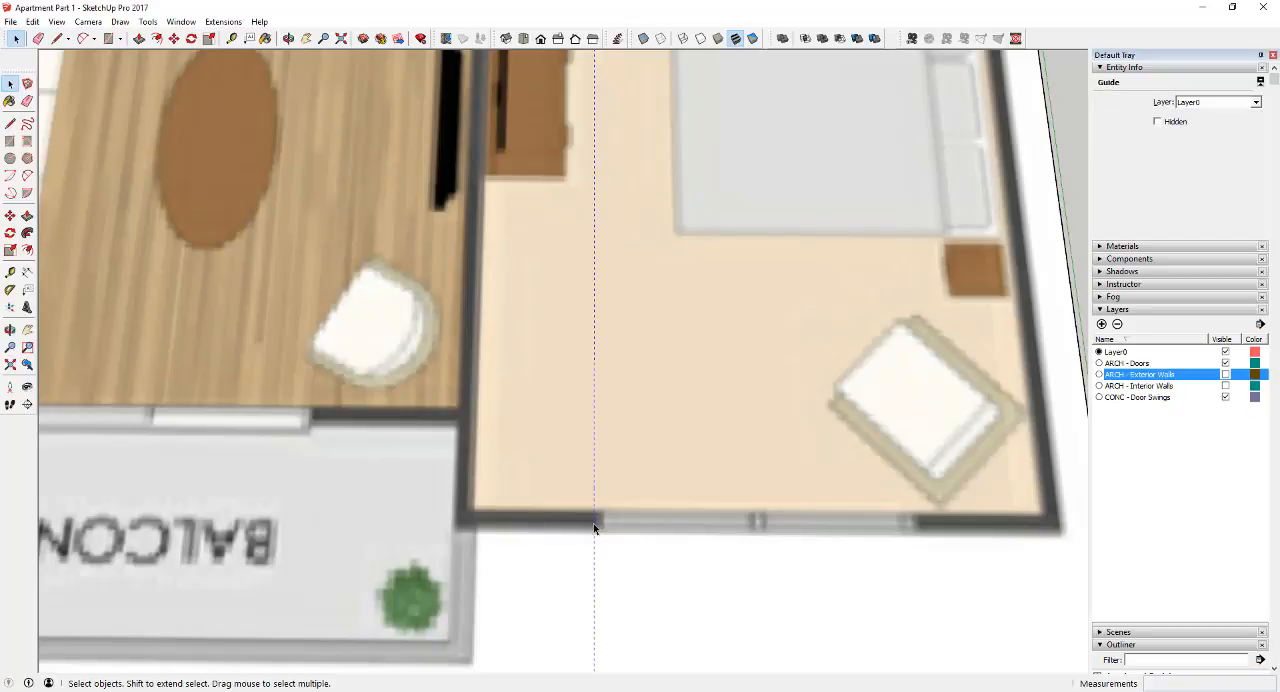
Place a second parallel guide 6' from the first, at the far edge of the master bedroom window
left_click(10, 272)
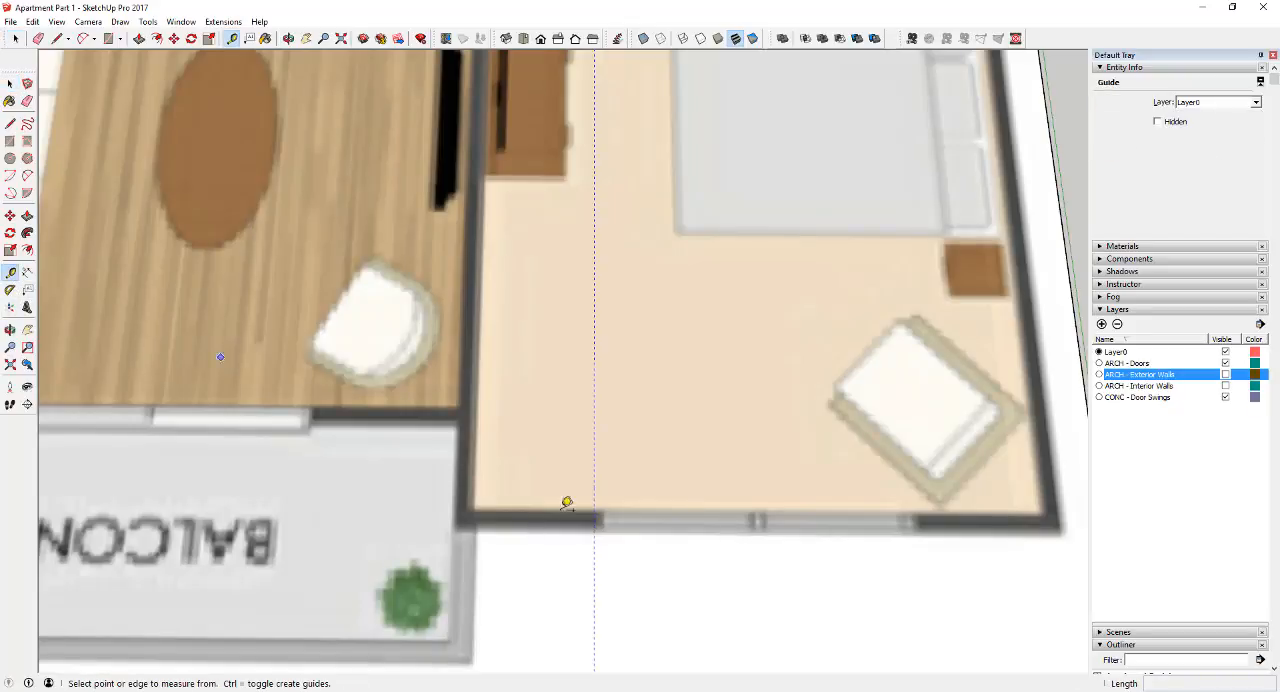
left_click(593, 521)
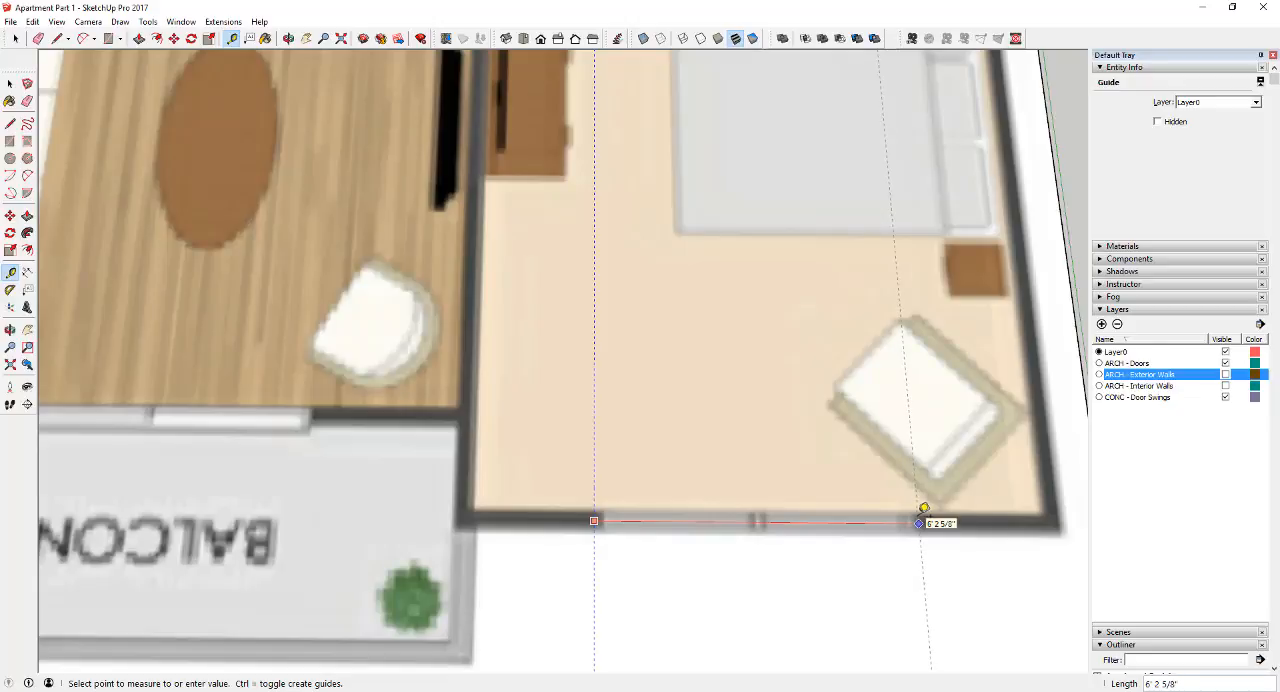
left_click(914, 522)
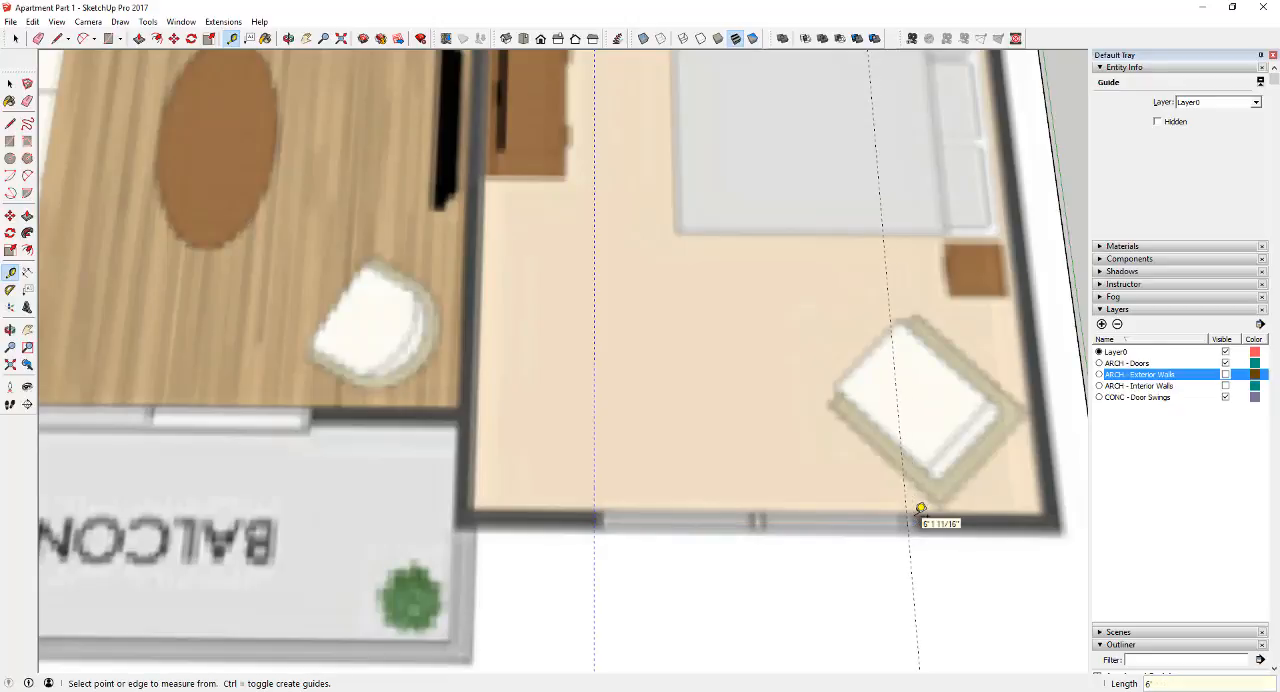
key("space")
Compare the master bedroom window and balcony sliding door on the plan, and show the ARCH - Exterior Walls layer
scroll(866, 620, "down", 6)
scroll(630, 467, "up", 5)
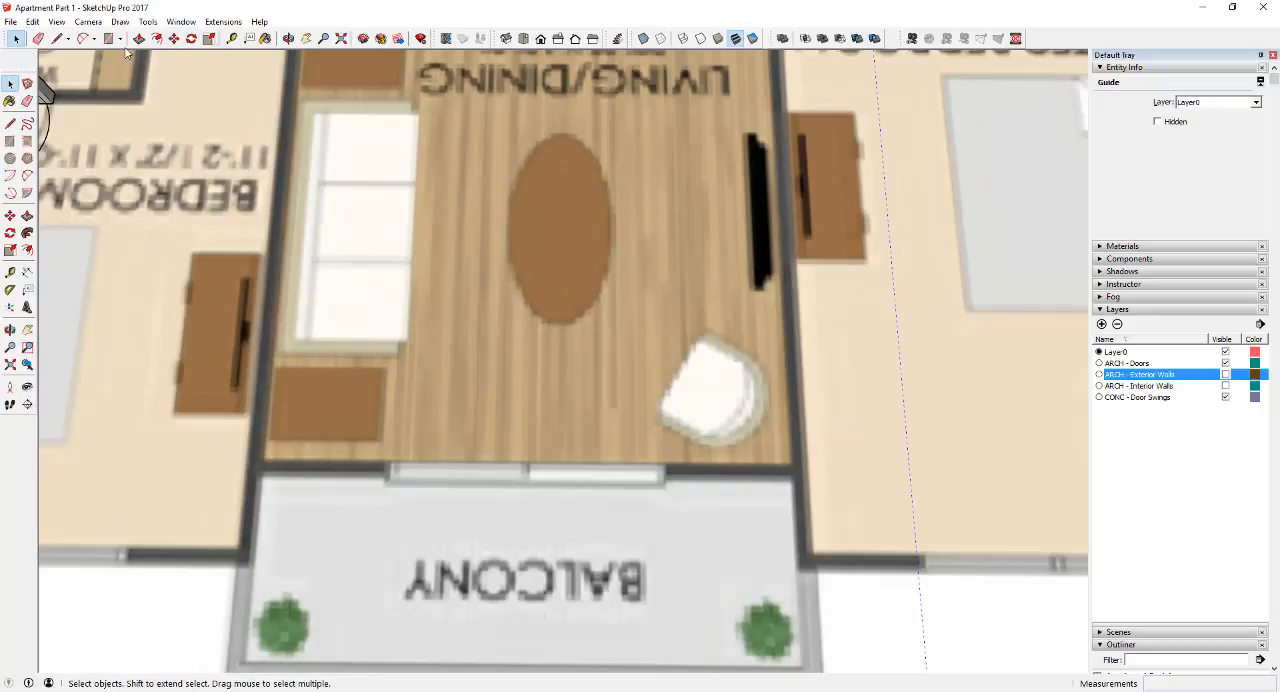
scroll(300, 362, "down", 5)
scroll(730, 490, "up", 3)
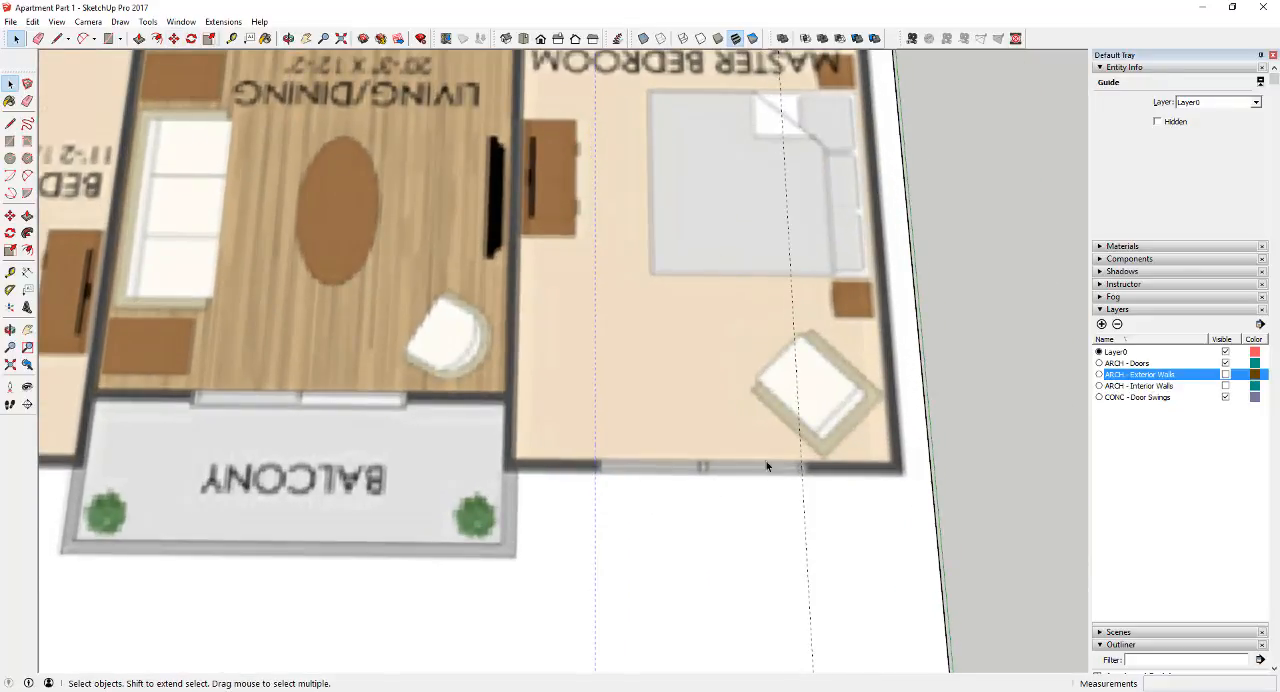
scroll(651, 462, "down", 2)
scroll(360, 407, "up", 2)
scroll(446, 420, "down", 2)
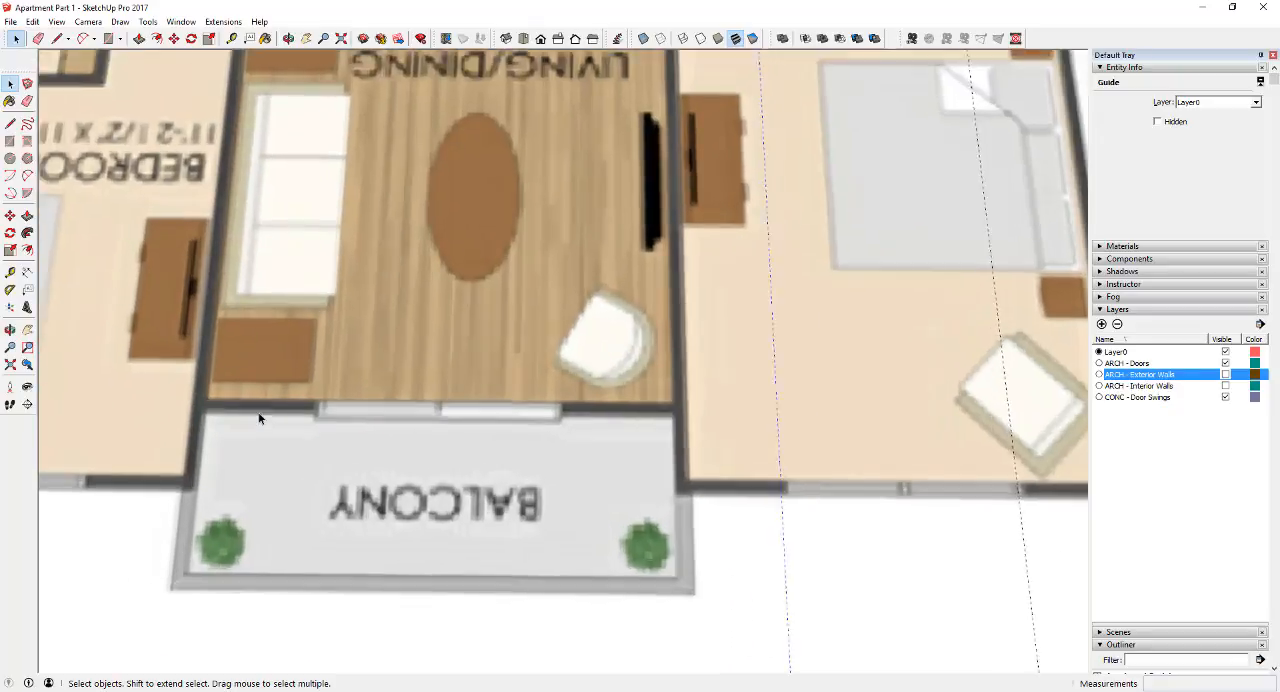
scroll(464, 398, "up", 3)
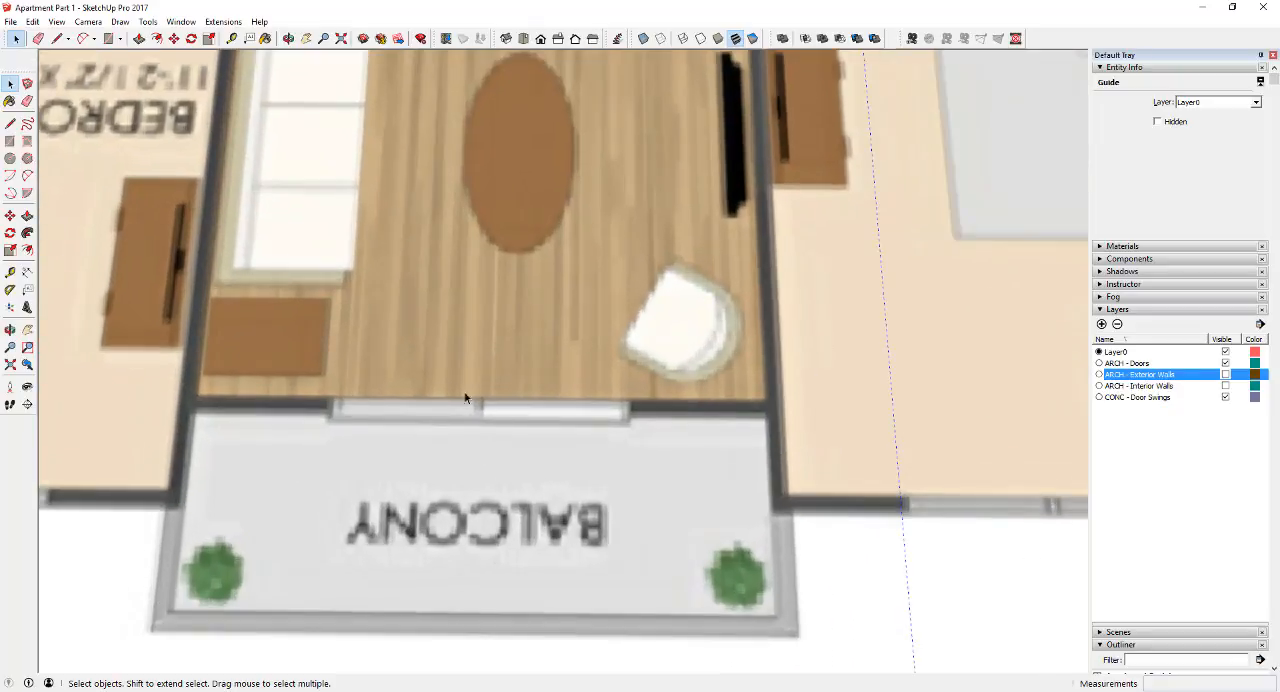
left_click(1225, 374)
scroll(622, 419, "up", 3)
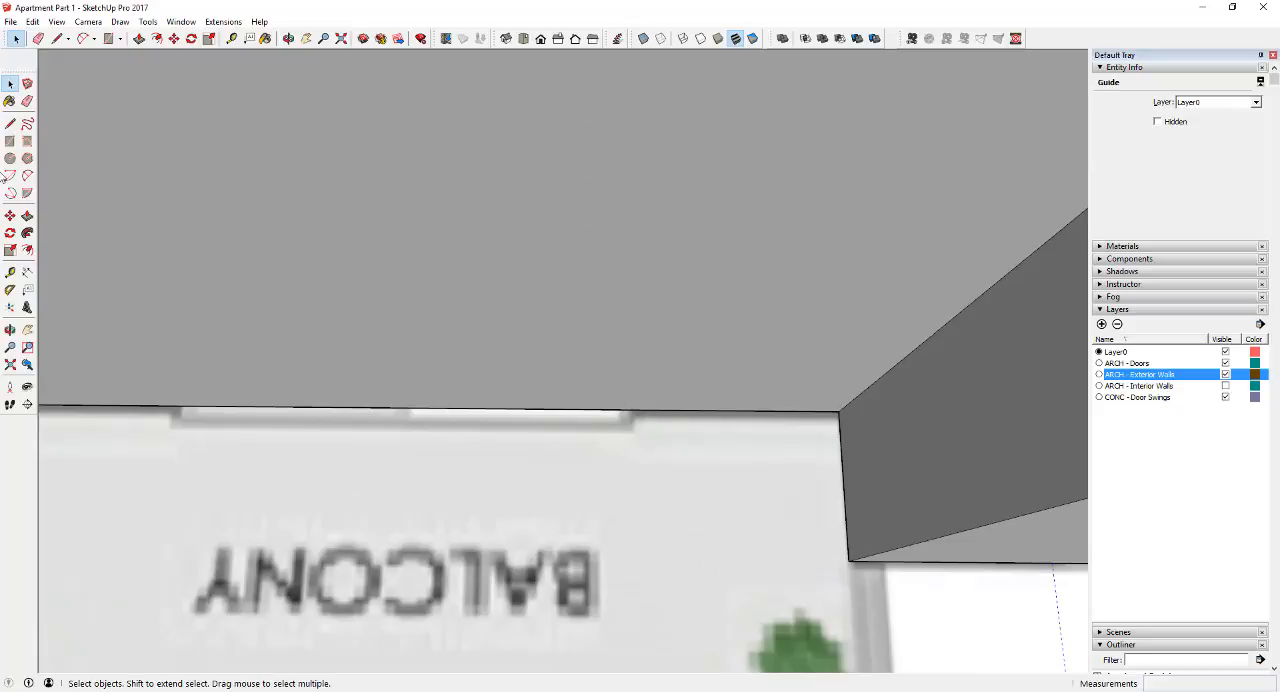
left_click(11, 274)
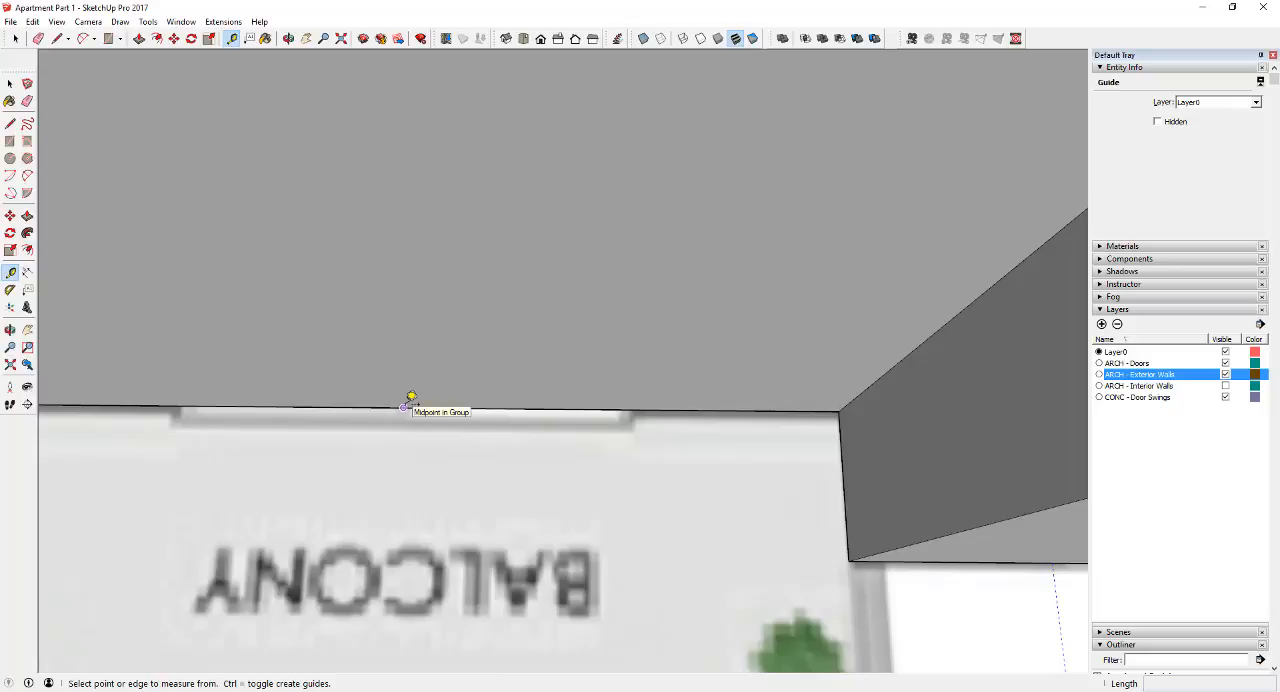
left_click(412, 400)
left_click(409, 468)
key("space")
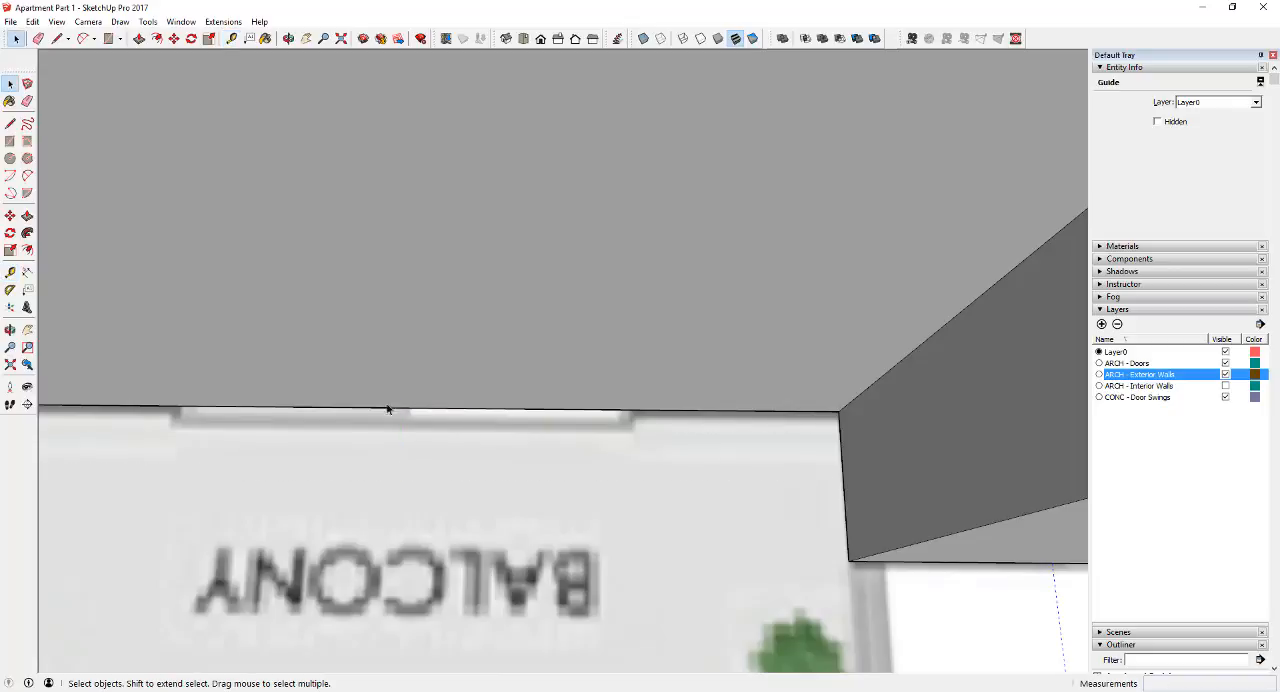
left_click(10, 272)
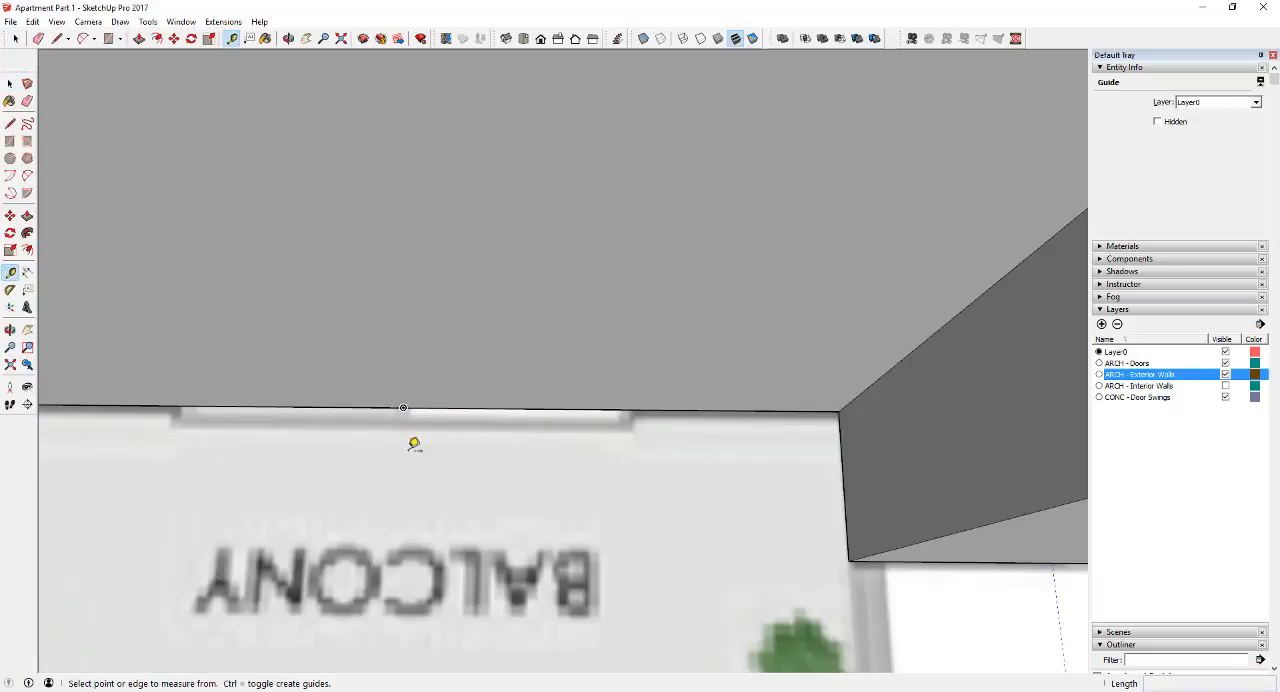
Draw a short line onto the balcony from the midpoint of the exterior wall's edge at the sliding door
left_click(10, 123)
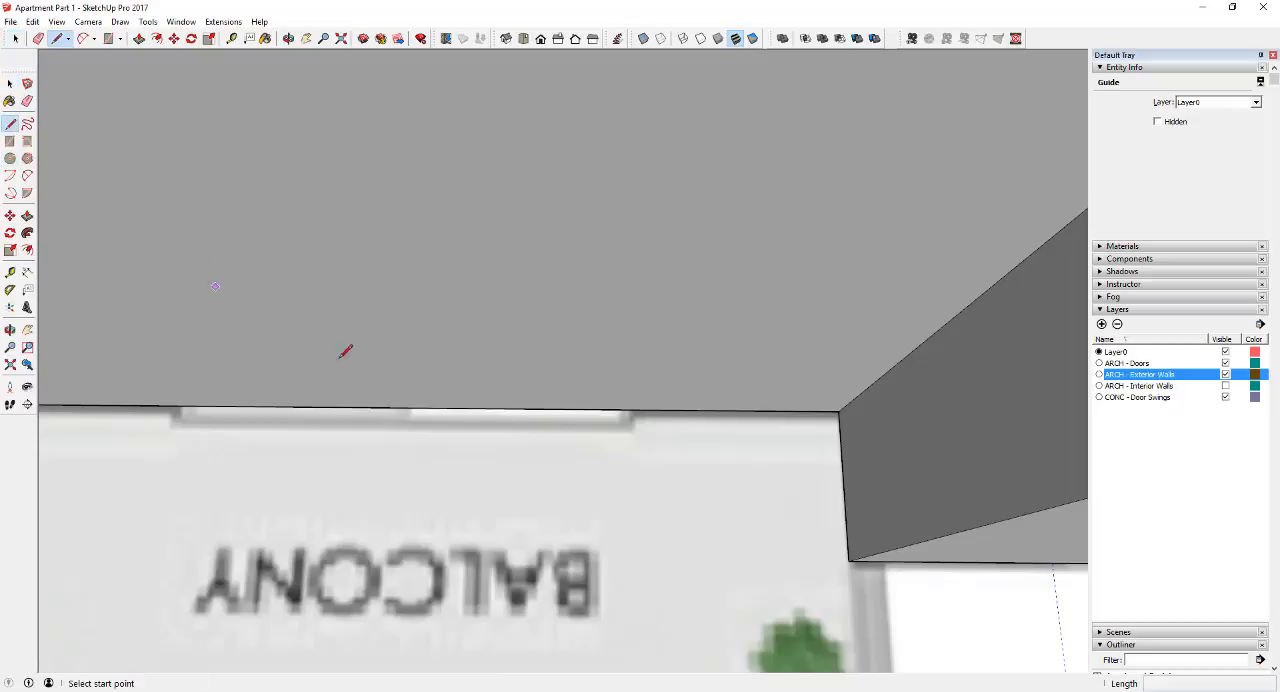
left_click(403, 407)
left_click(402, 445)
key("space")
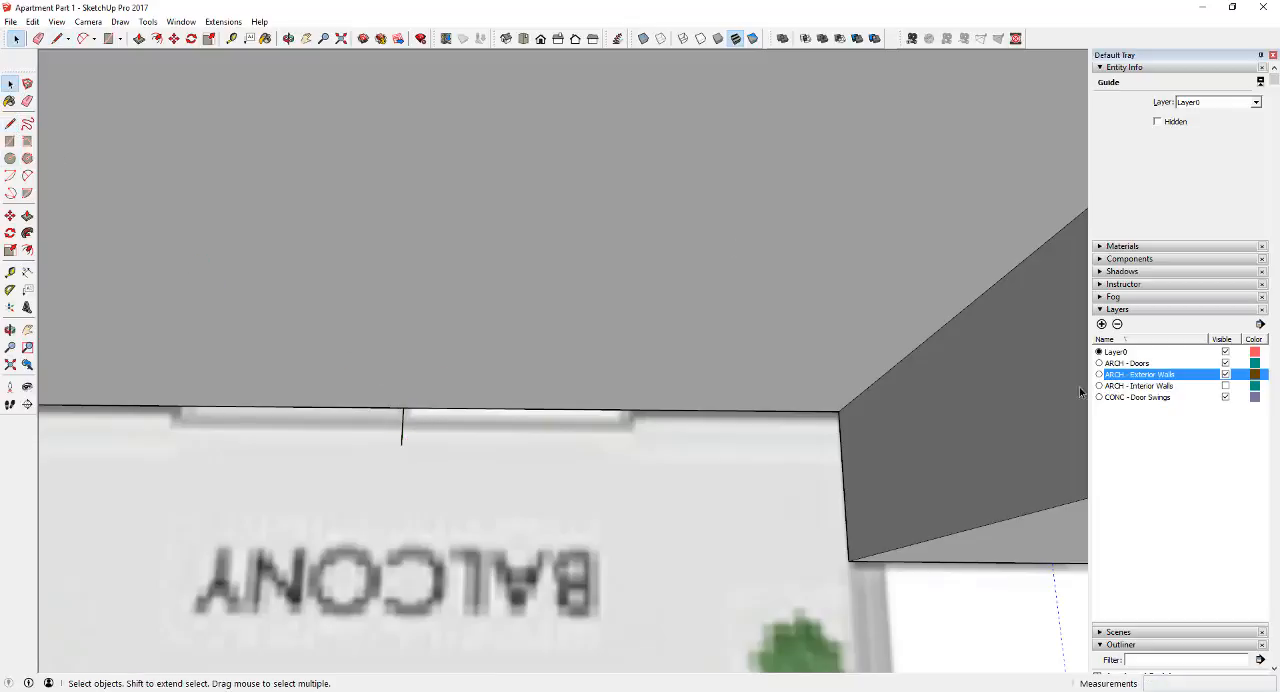
Hide the ARCH - Exterior Walls layer and place a guide about 3' 2 3/4" from the midpoint line to the sliding door's edge
left_click(1225, 374)
scroll(466, 399, "up", 1)
key("t")
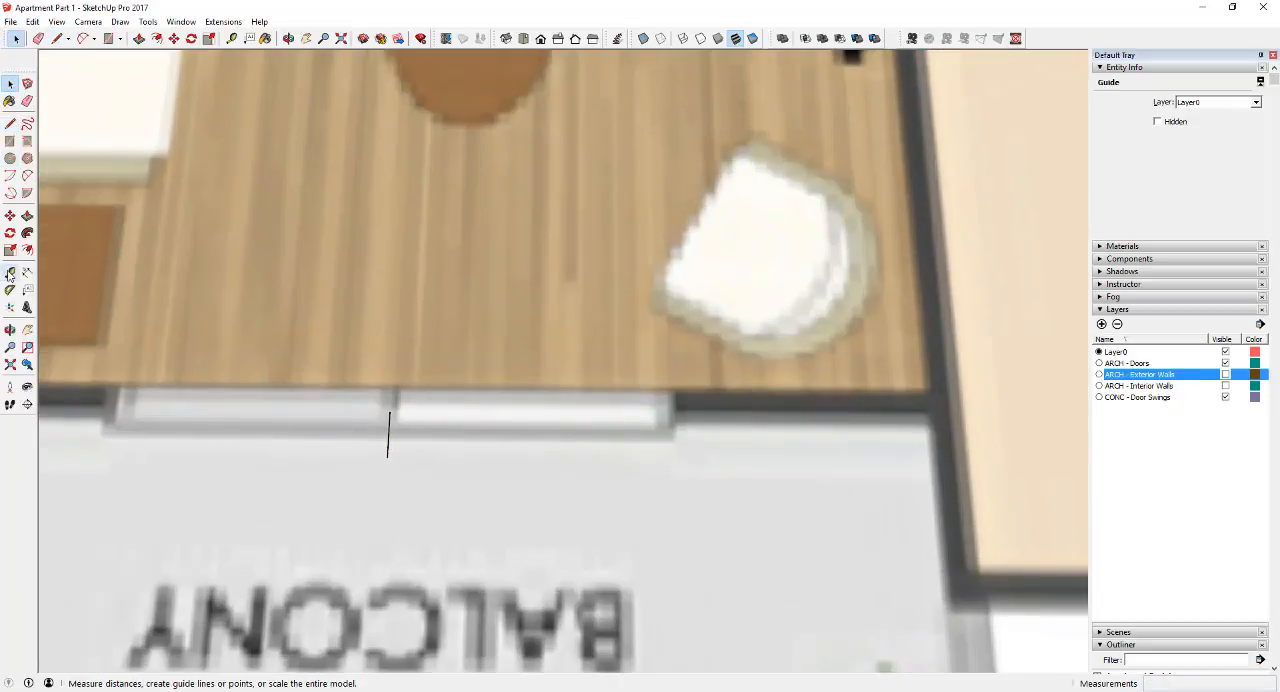
left_click(390, 410)
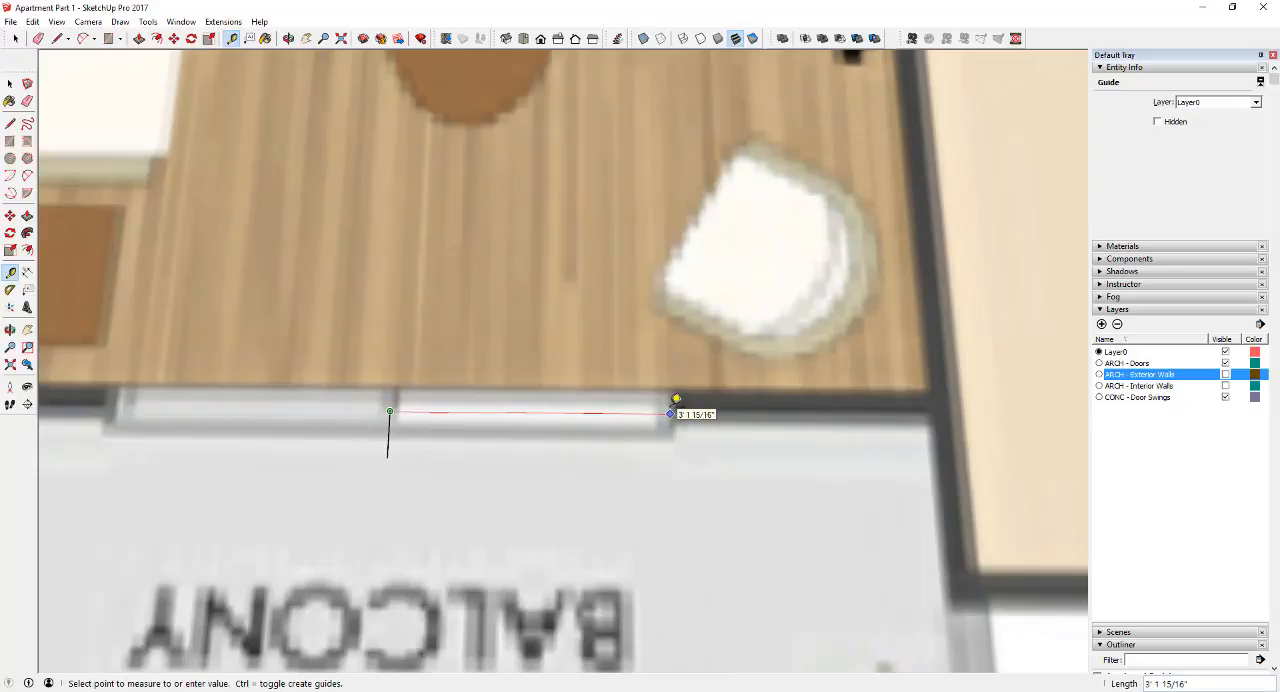
left_click(683, 398)
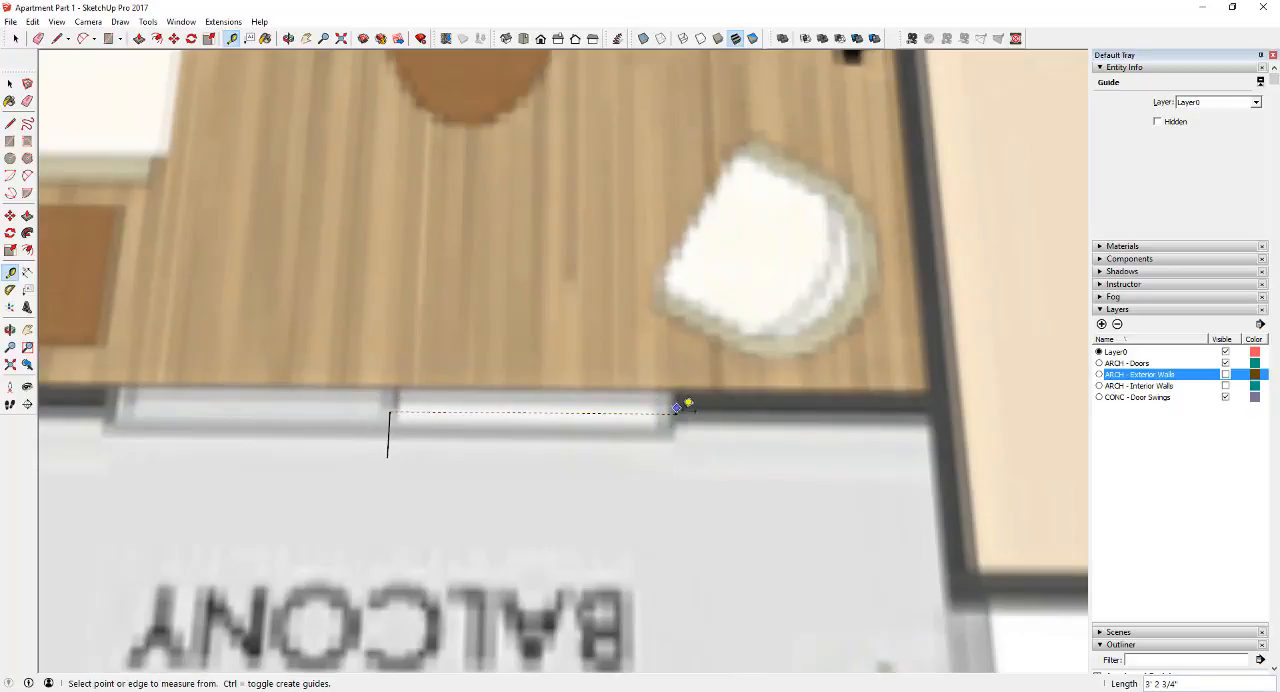
Measure guides from the midpoint line out to both edges of the balcony sliding door, about 3' 2 1/2" each way
left_click(389, 430)
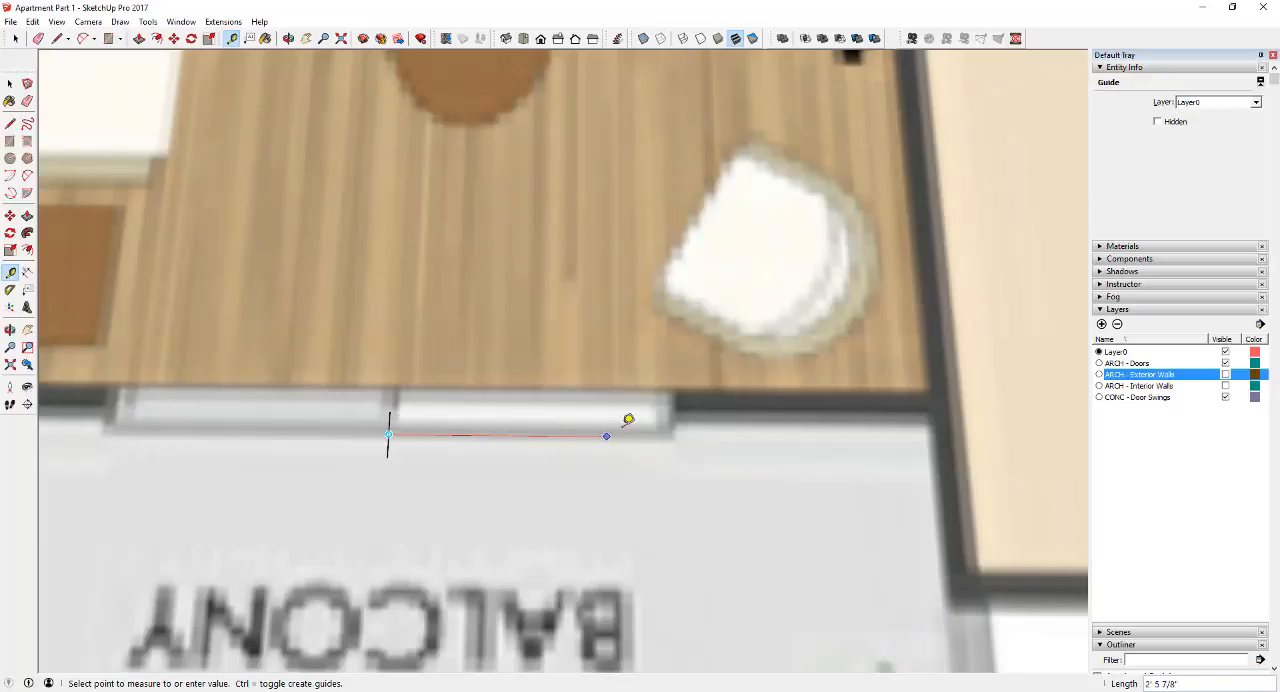
left_click(679, 421)
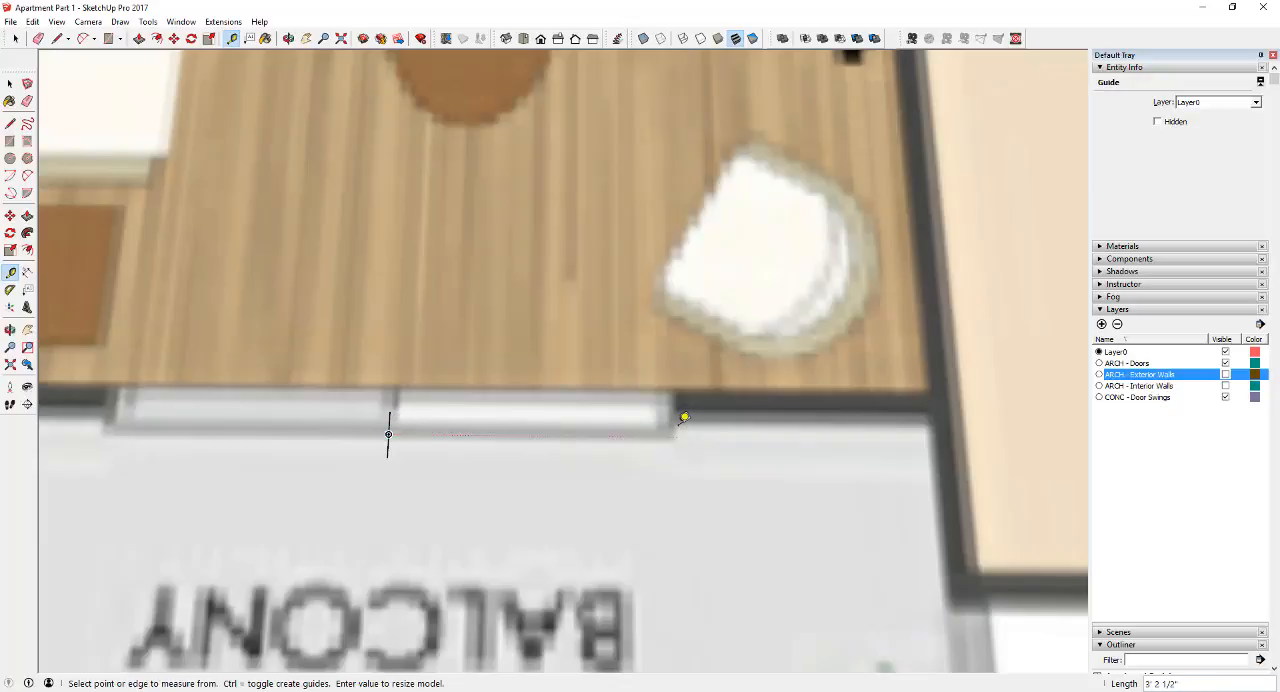
left_click(676, 411)
left_click(112, 406)
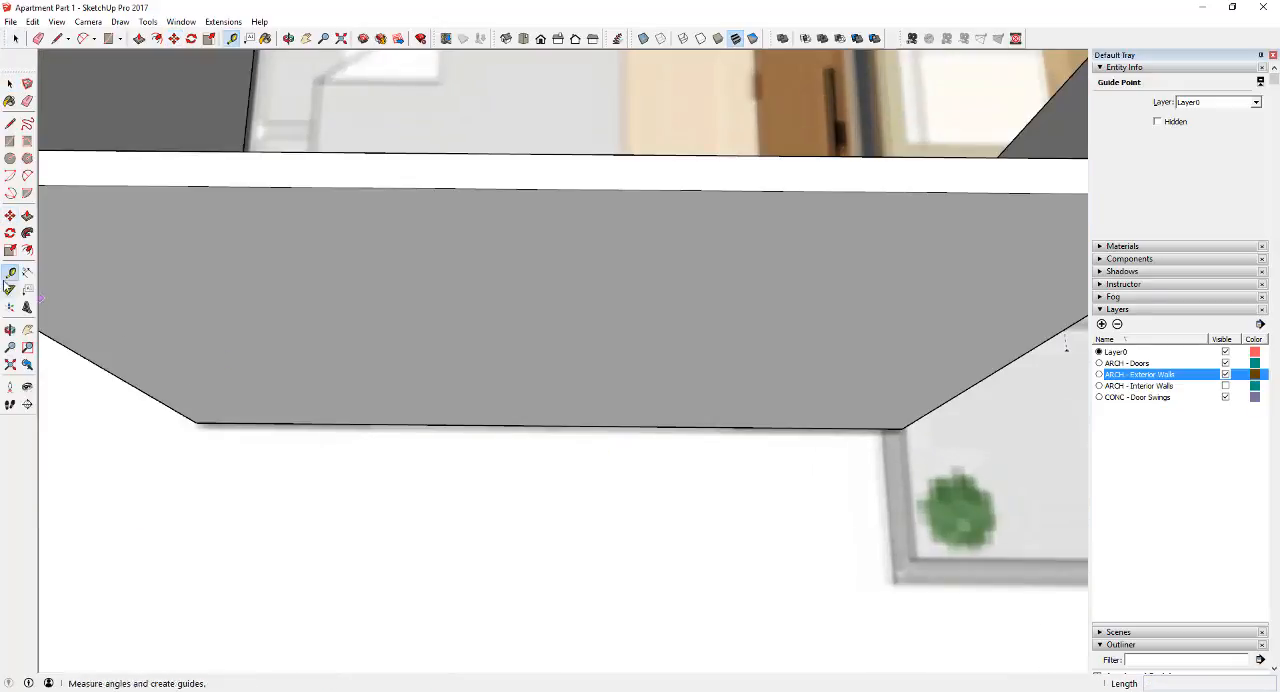
Place guides at both edges of the second bedroom's exterior window and show the ARCH - Exterior Walls layer
key("l")
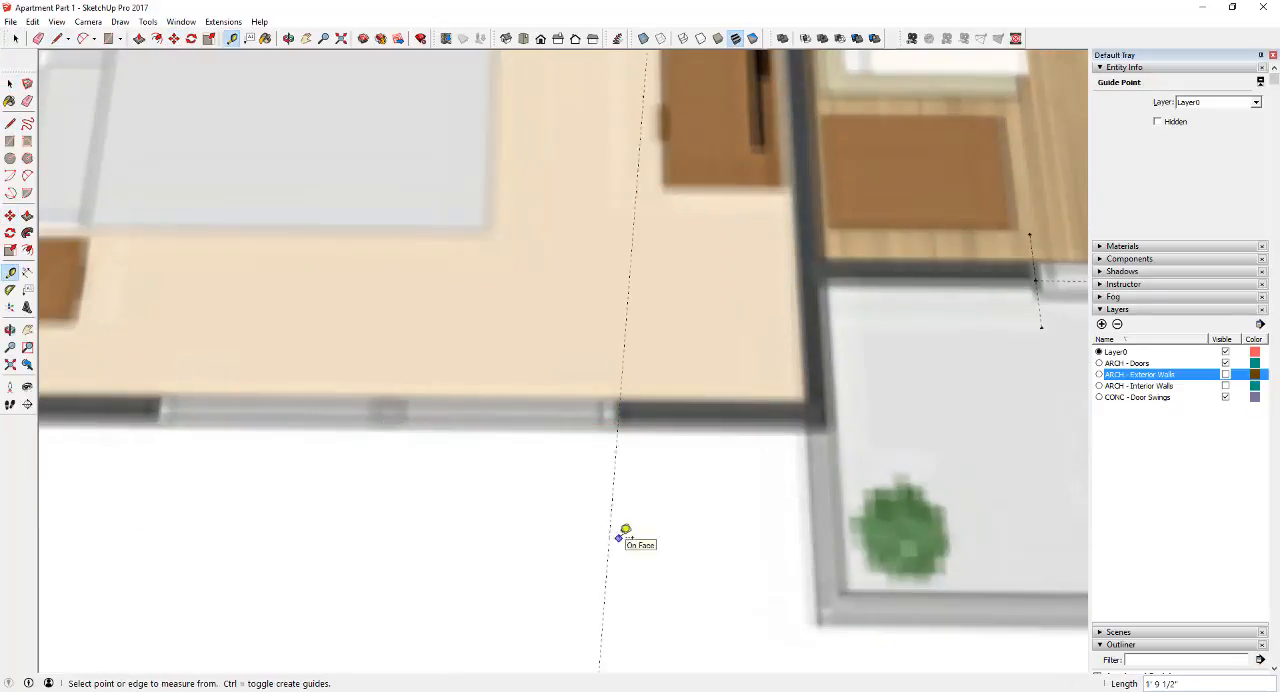
scroll(623, 410, "up", 2)
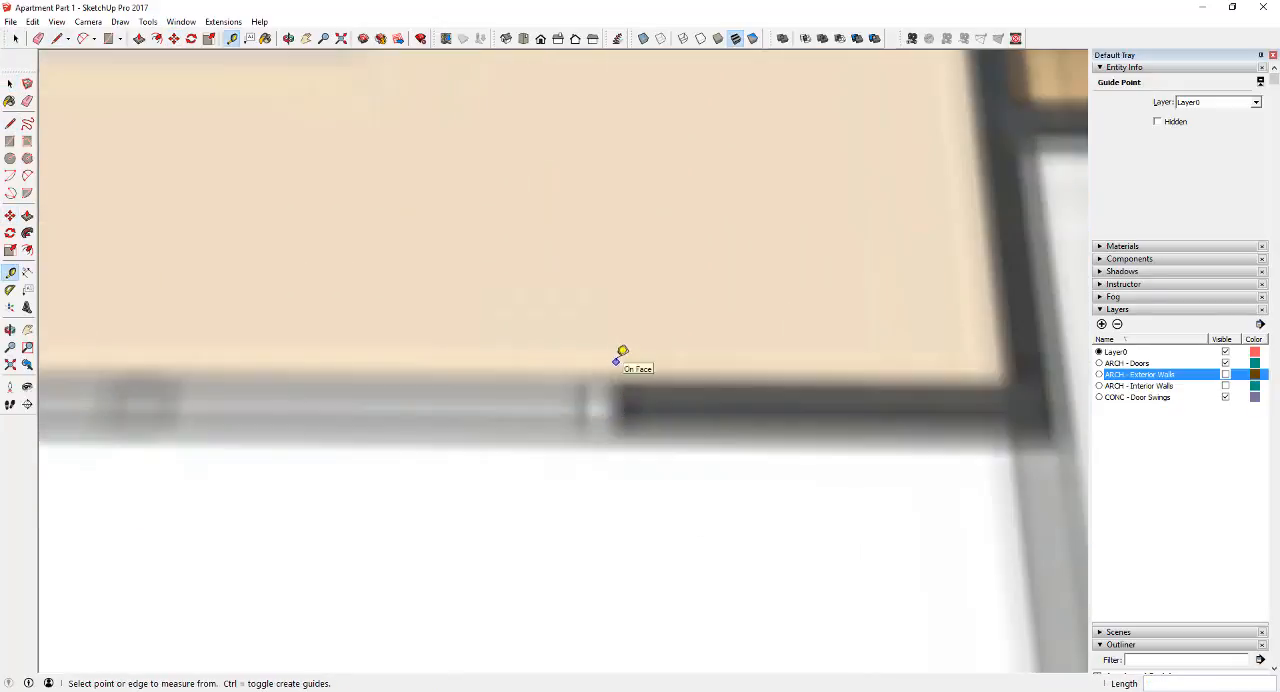
left_click(616, 362)
scroll(616, 370, "down", 5)
left_click(229, 402)
scroll(229, 402, "down", 5)
key("space")
scroll(520, 408, "up", 3)
key("e")
key("space")
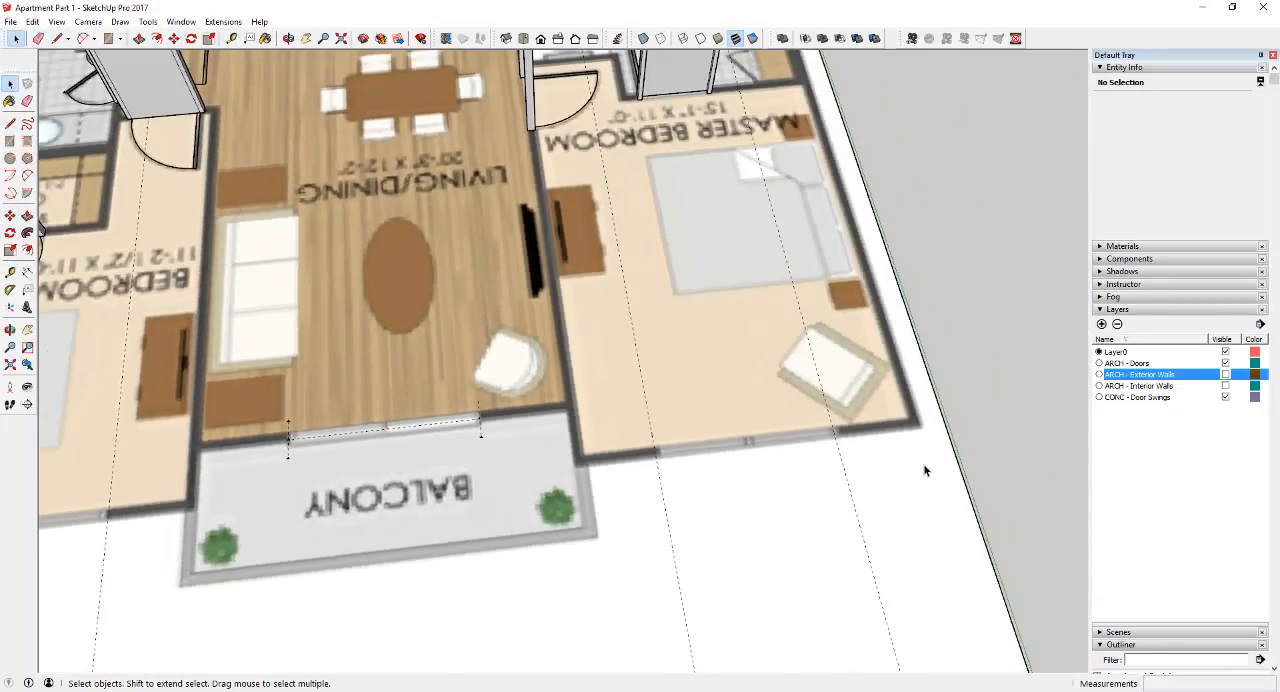
left_click(1225, 374)
middle_click_drag(851, 462, 871, 374)
key("l")
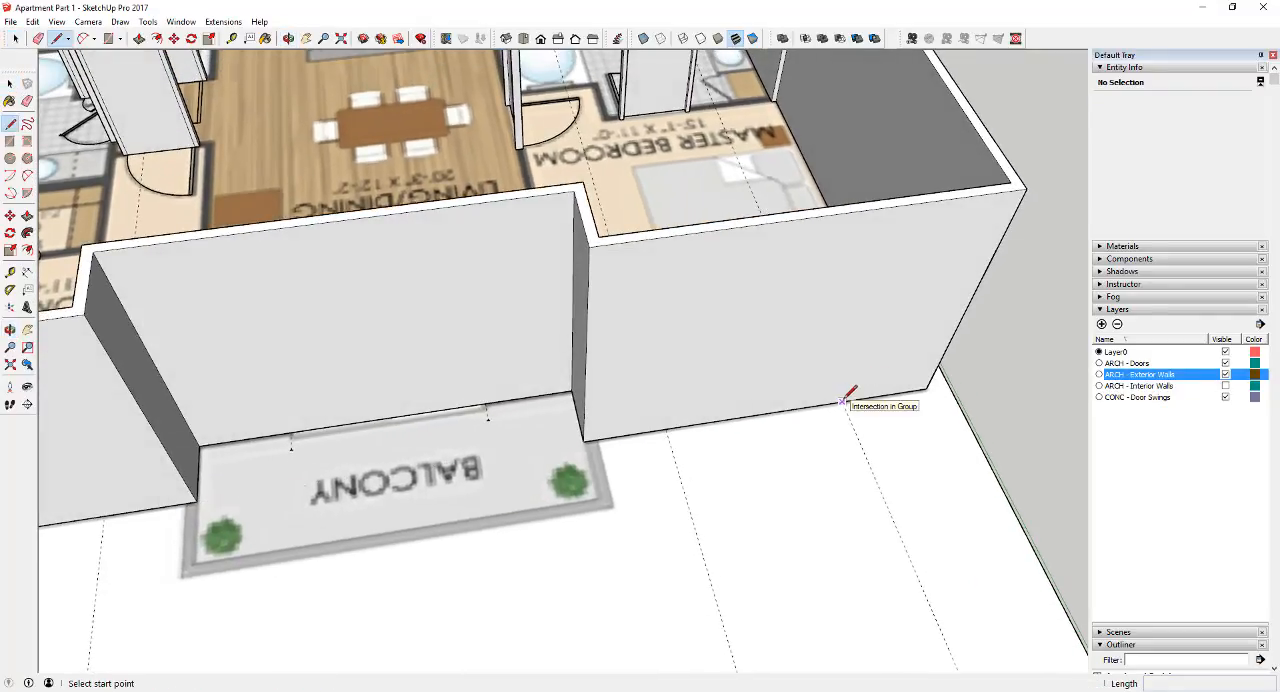
left_click(843, 400)
key("space")
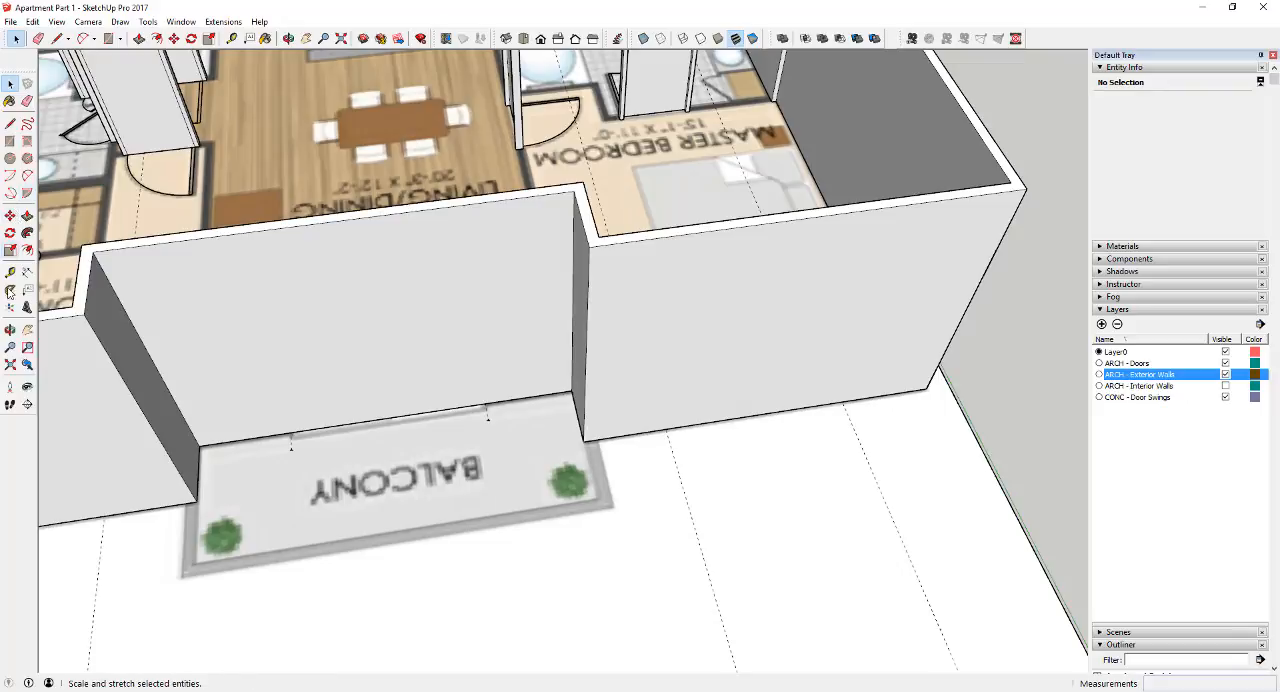
left_click(10, 272)
left_click(758, 413)
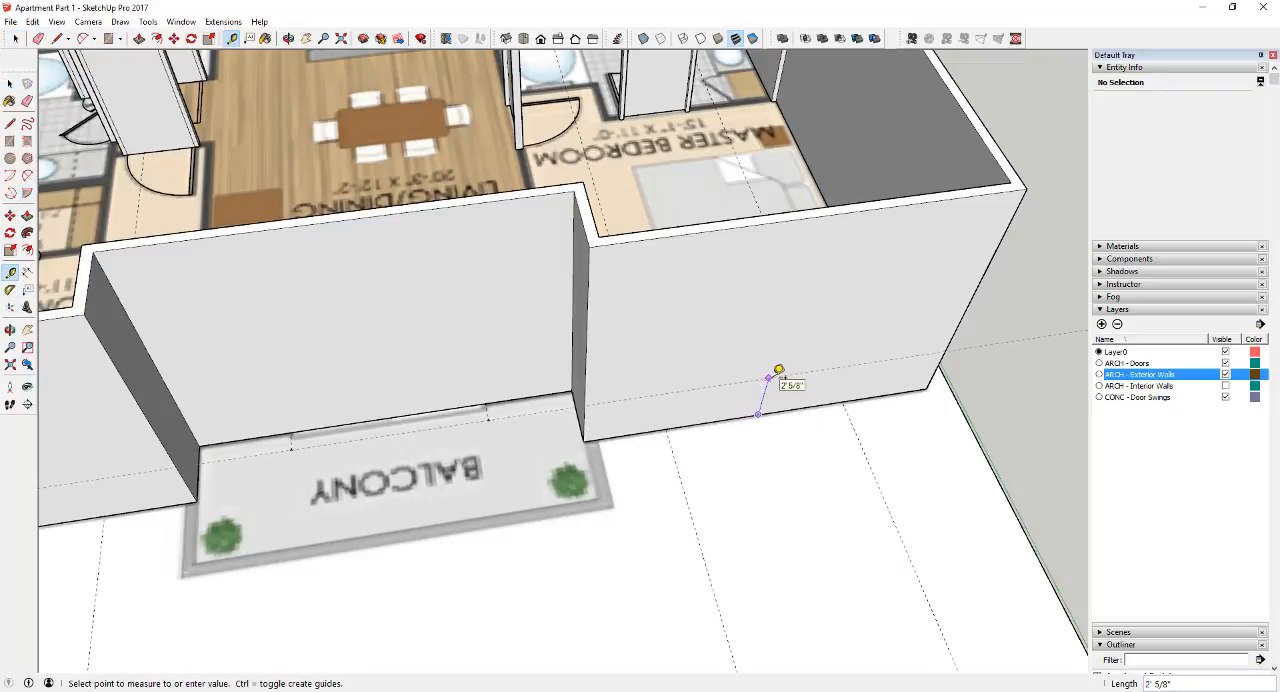
key("space")
Place a horizontal guide 2' 6" above the bottom edge of the master bedroom's exterior wall
left_click(10, 272)
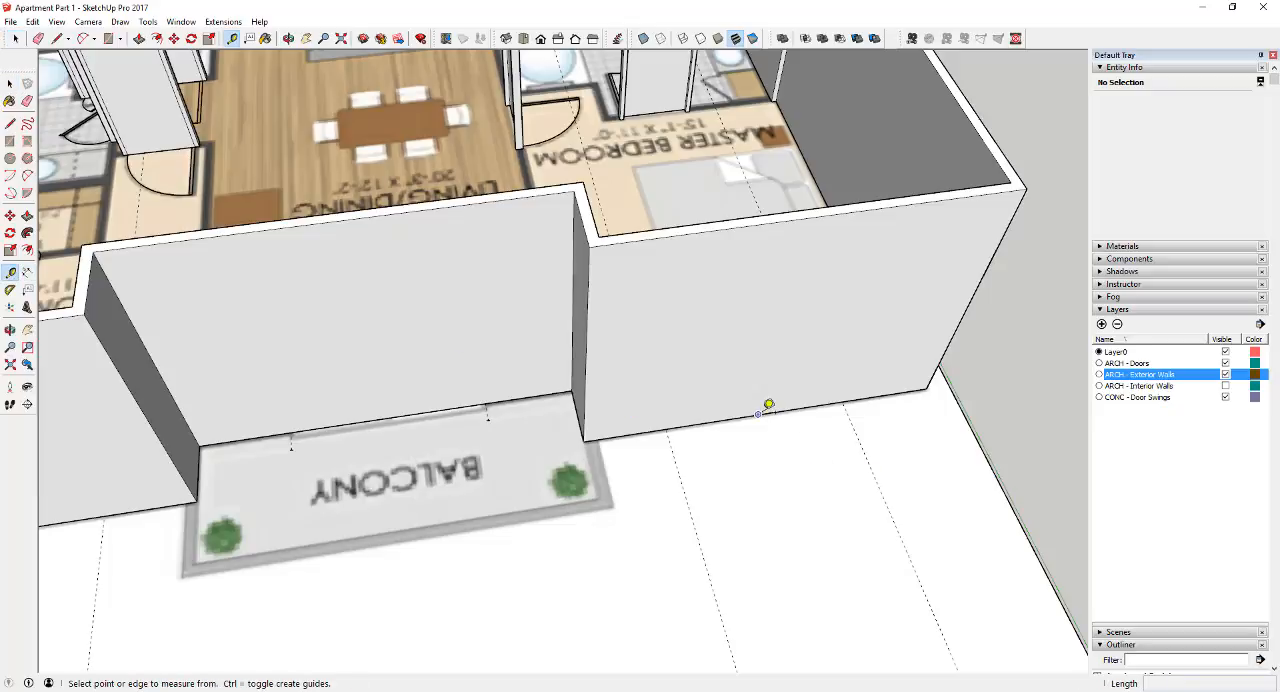
left_click(758, 413)
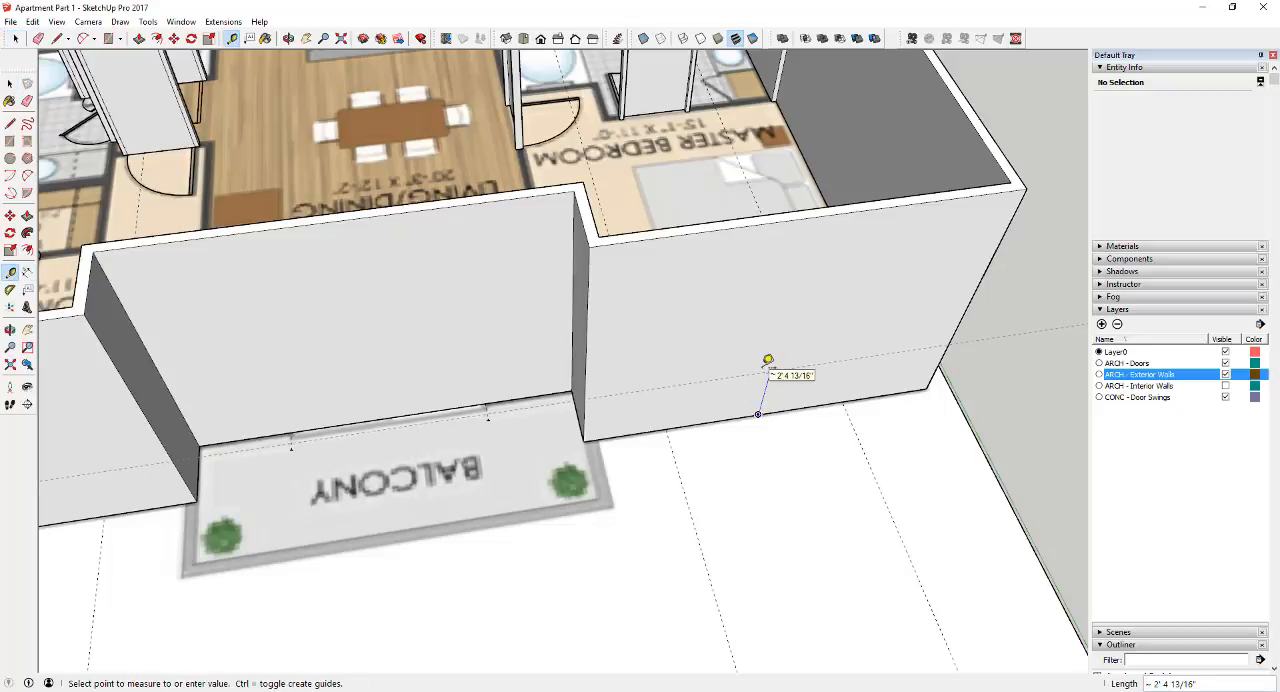
type("2'6")
key("Return")
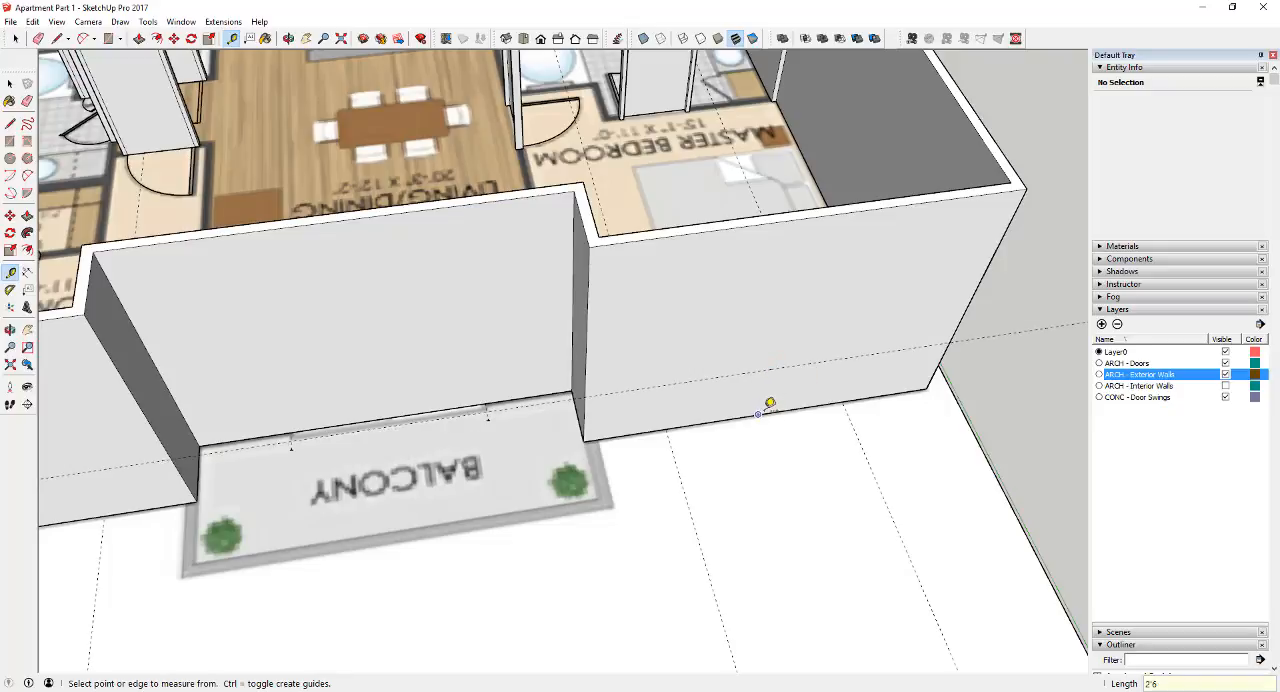
Place a second horizontal guide 7' above the bottom edge of the master bedroom's exterior wall
left_click(759, 412)
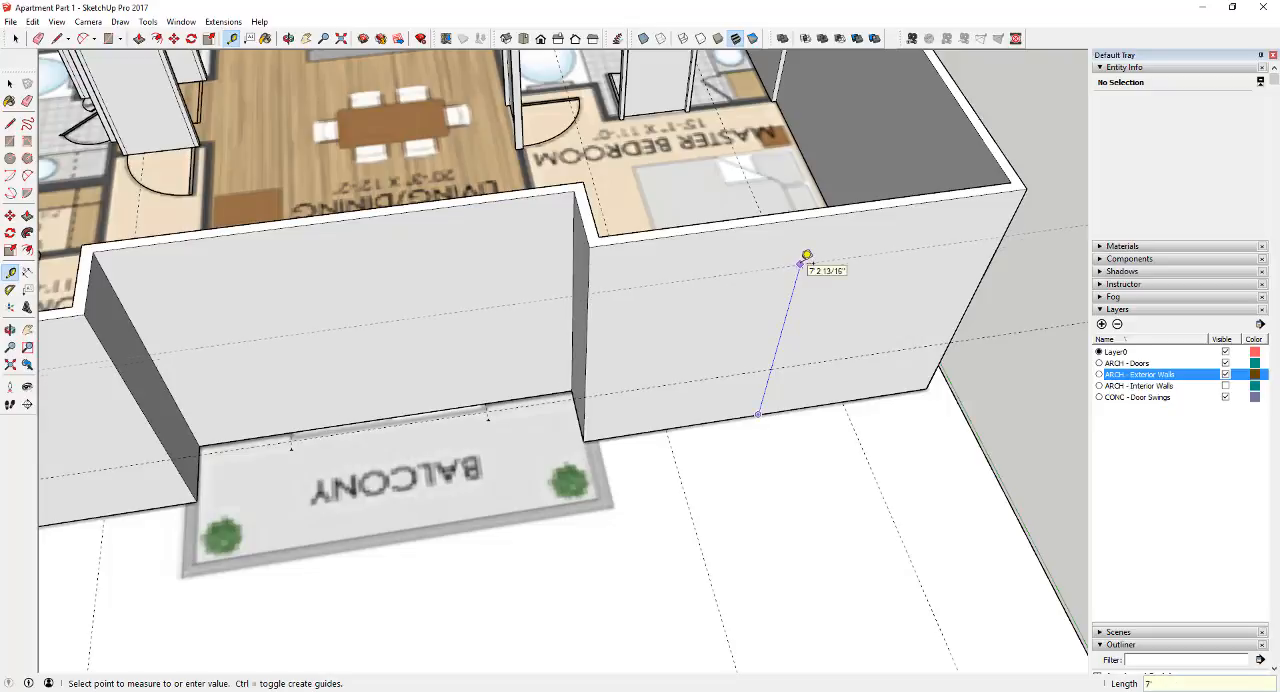
type("7'")
key("Return")
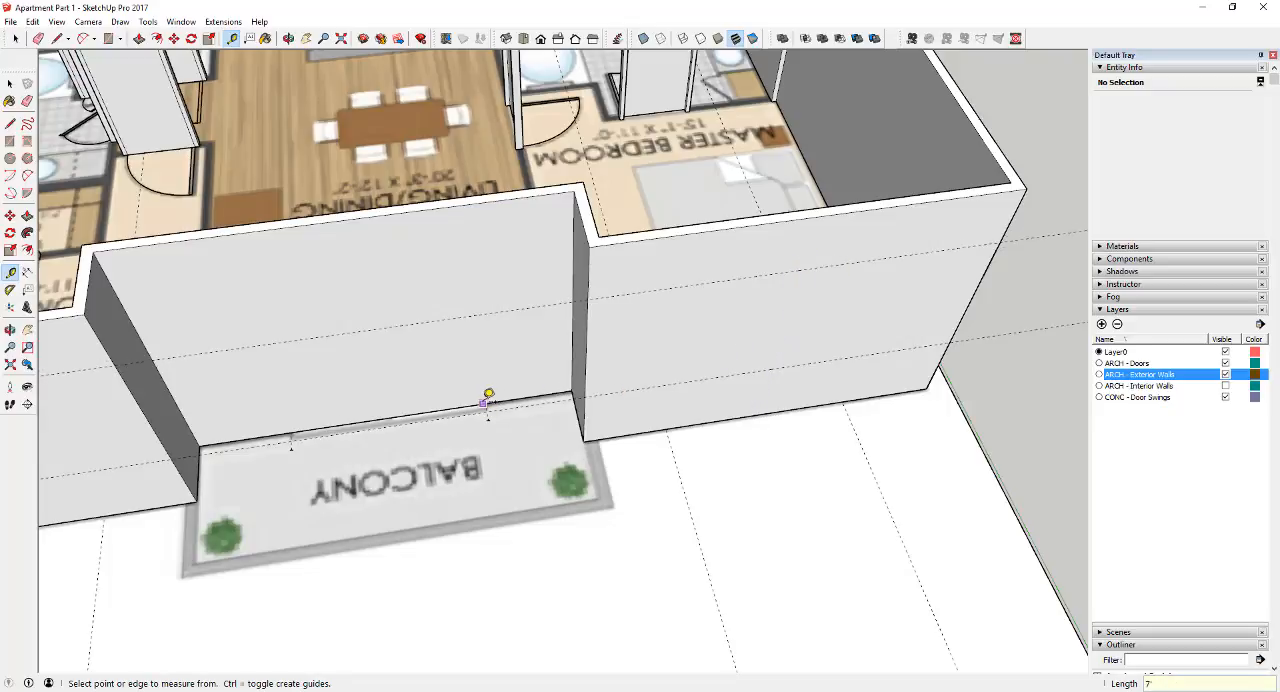
middle_click_drag(503, 389, 728, 323)
key("space")
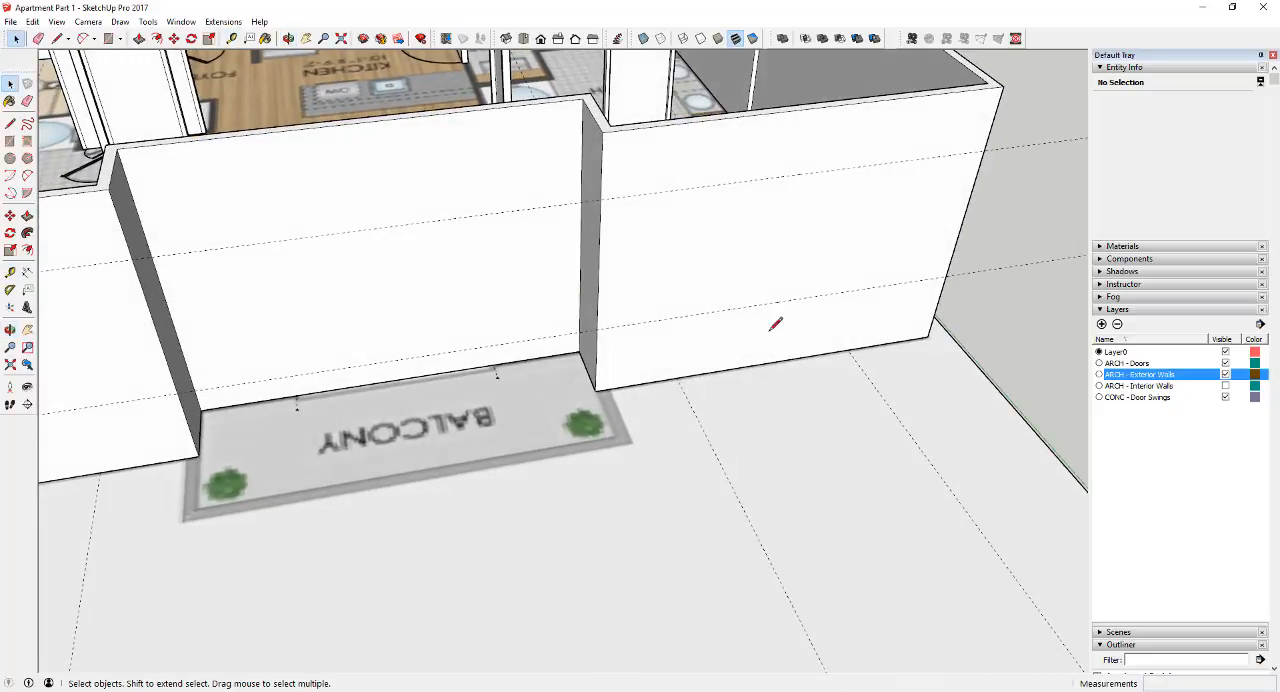
Draw the master bedroom window outline on the exterior wall, from the vertical edge guides between the 2' 6" and 7' height guides
key("l")
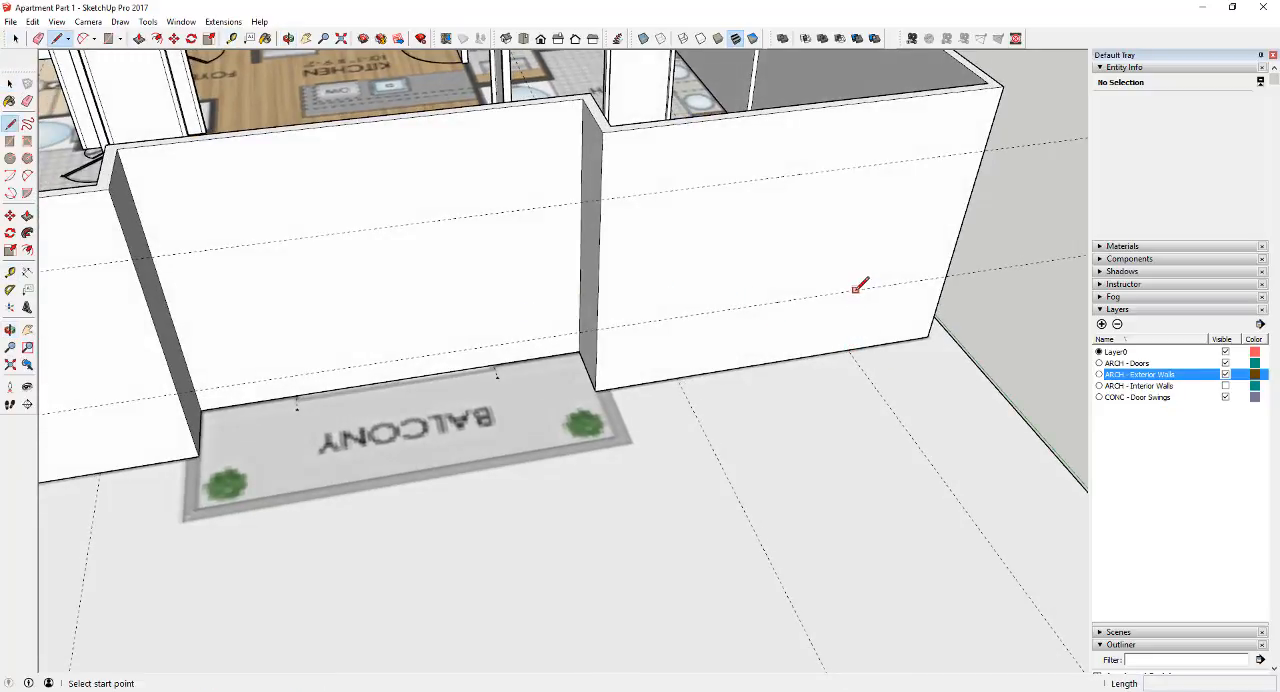
left_click(847, 349)
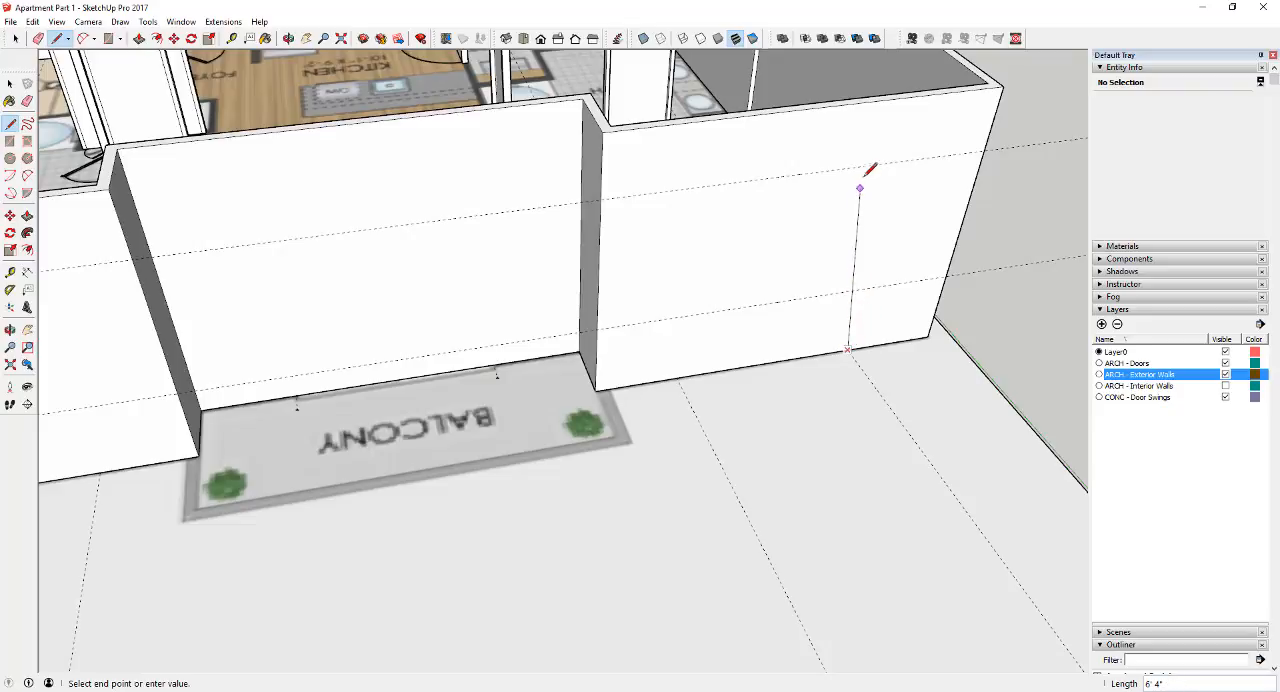
left_click(892, 162)
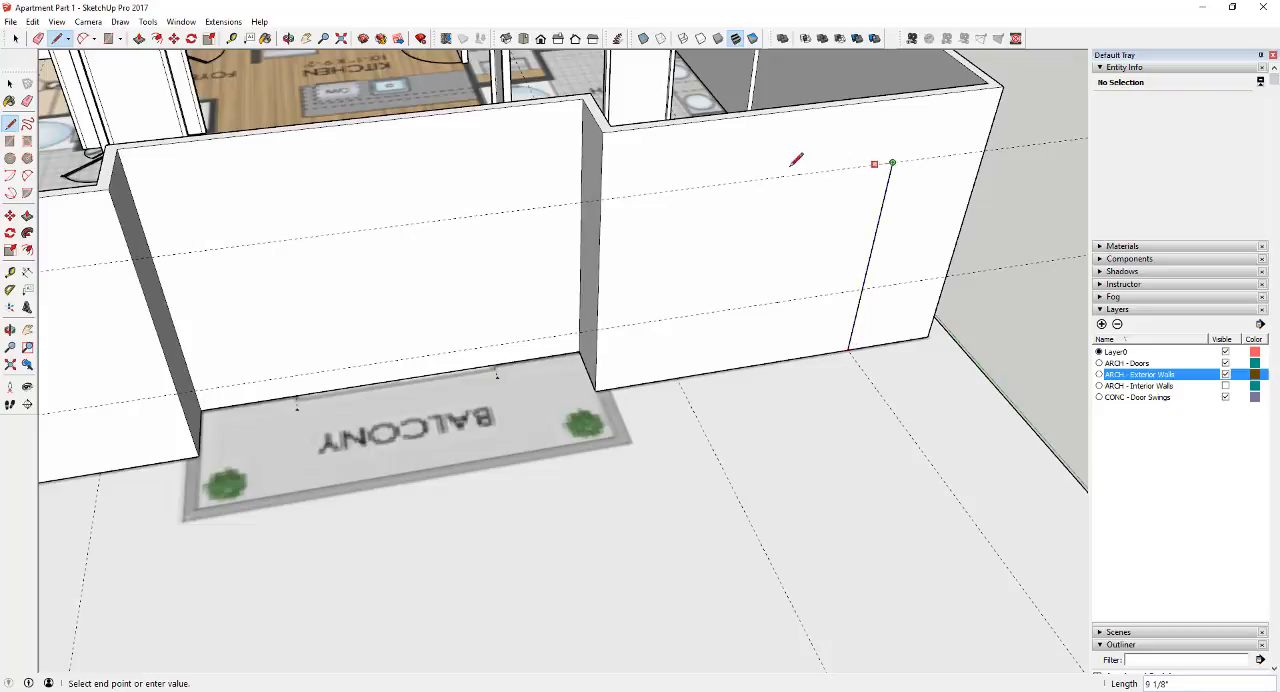
key("shift")
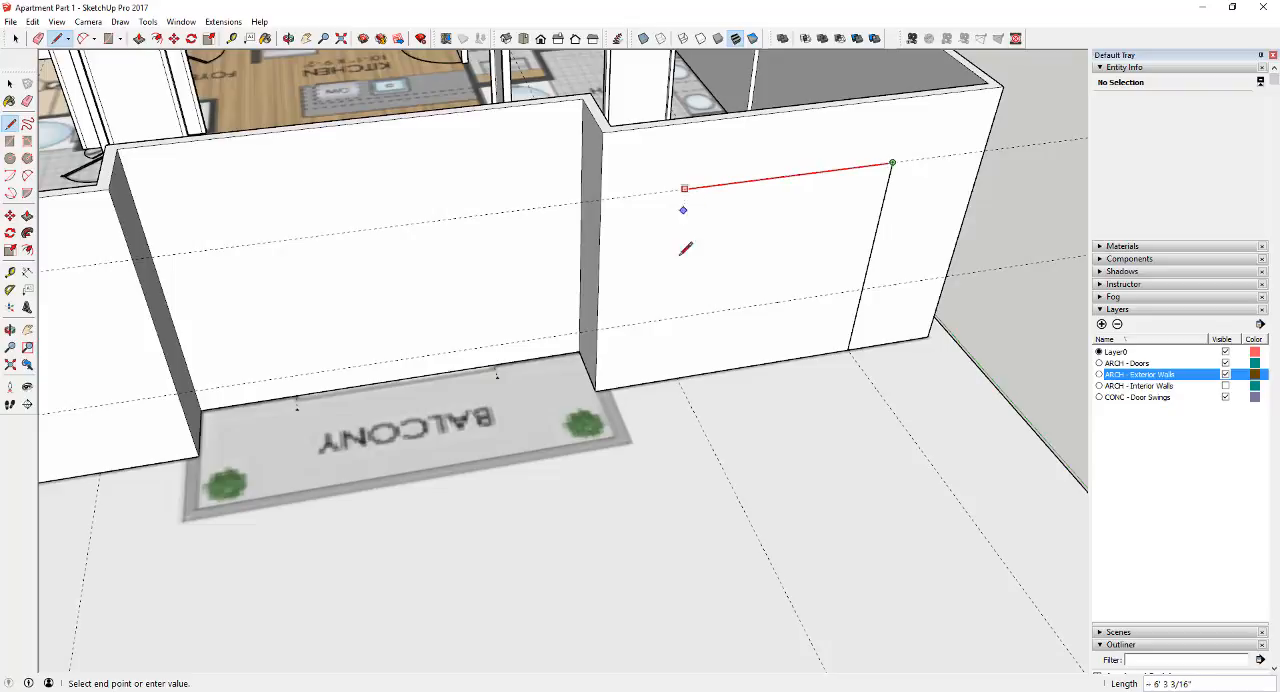
left_click(680, 373)
left_click(682, 317)
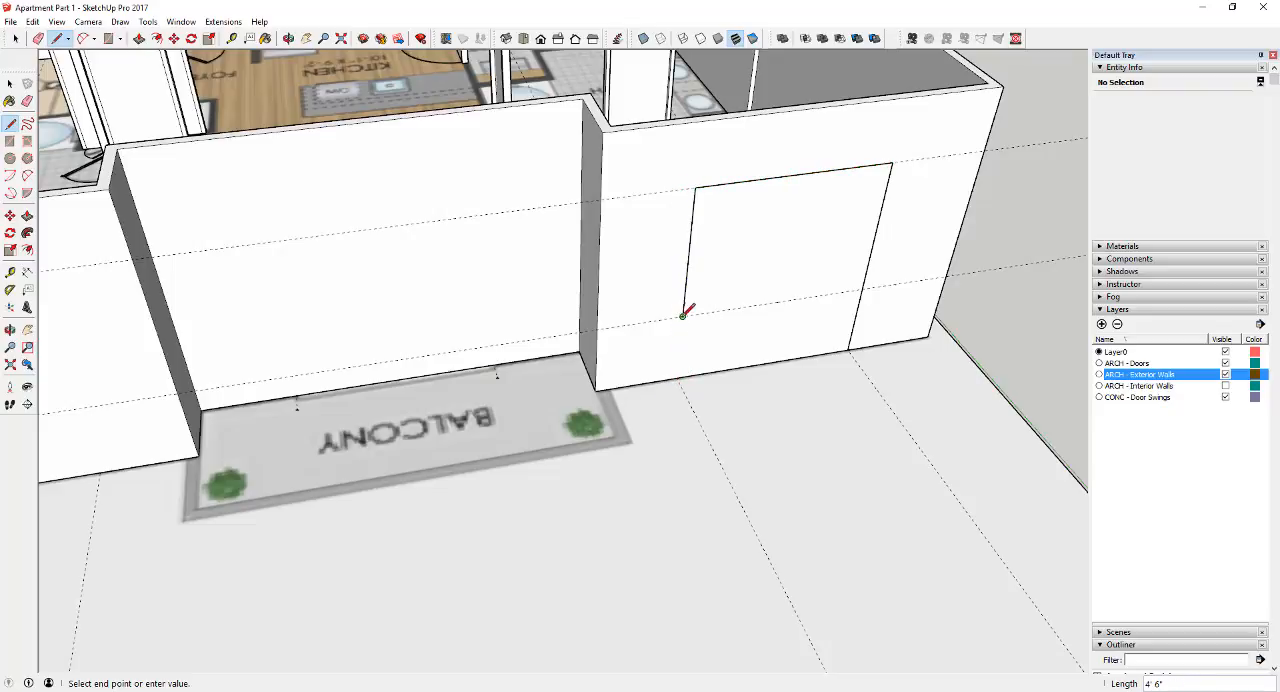
left_click(862, 290)
key("space")
Erase the leftover vertical line between the master bedroom window and the bottom of the wall
scroll(800, 310, "down", 2)
key("e")
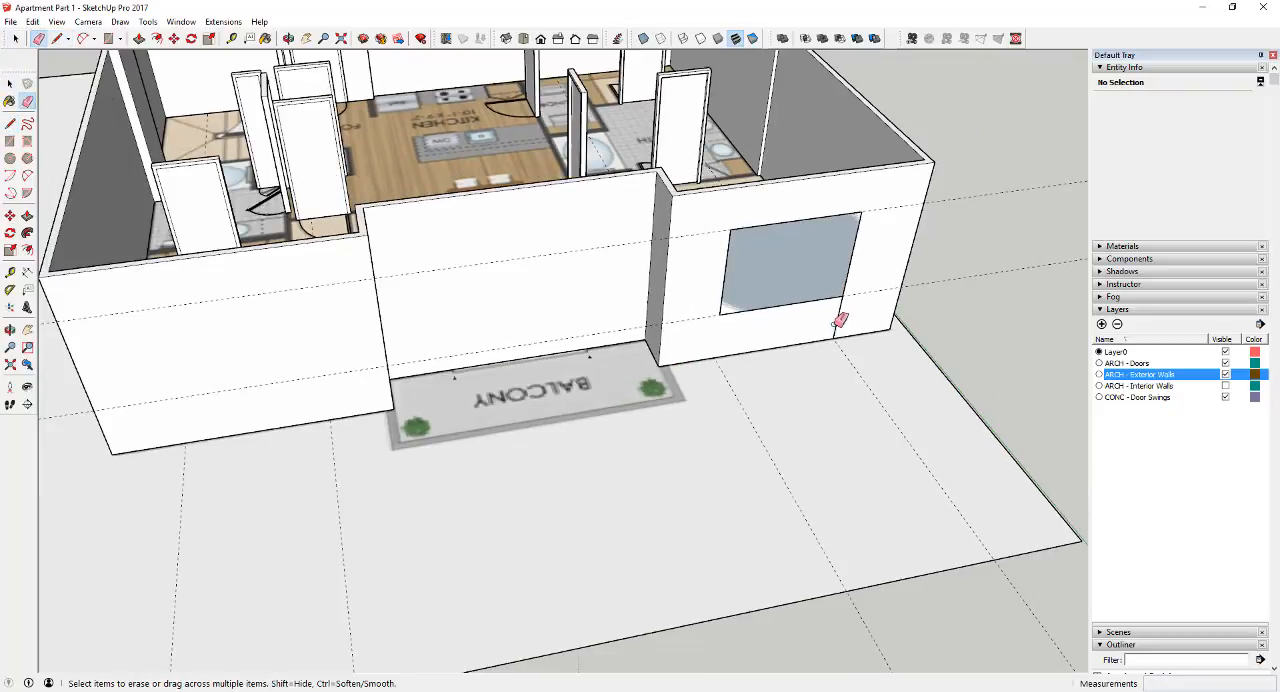
left_click(837, 322)
key("space")
scroll(714, 309, "down", 3)
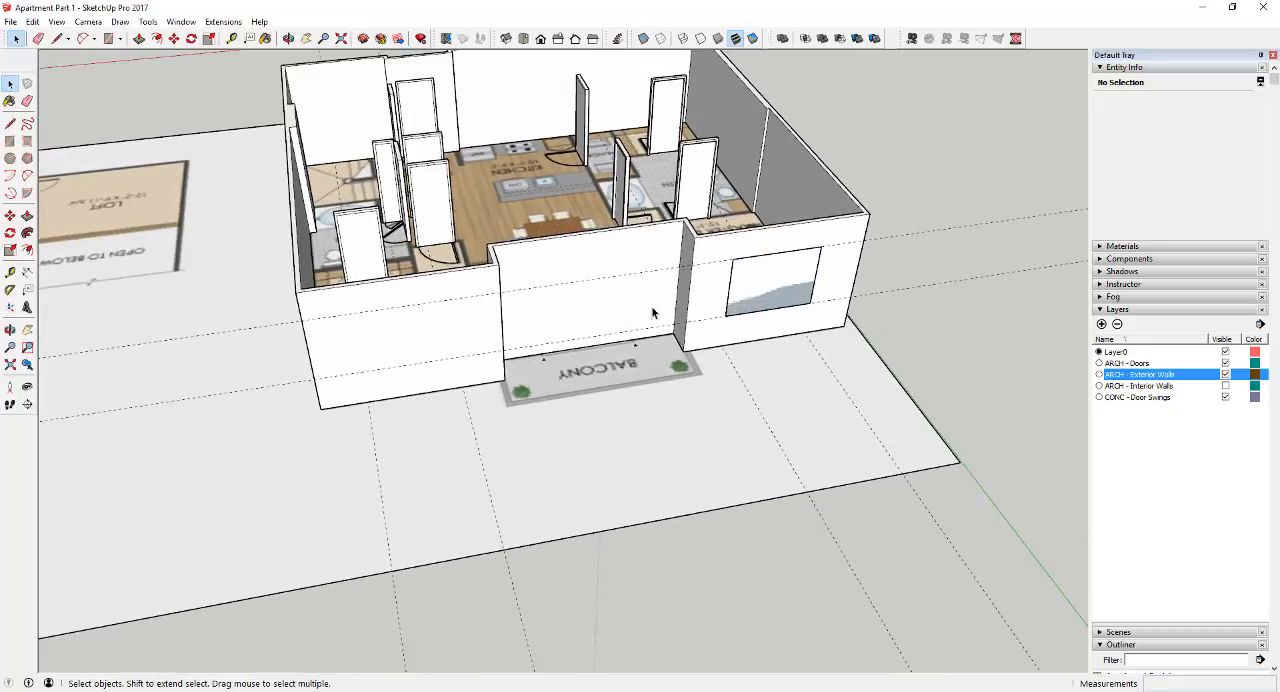
double_click(764, 291)
key("m")
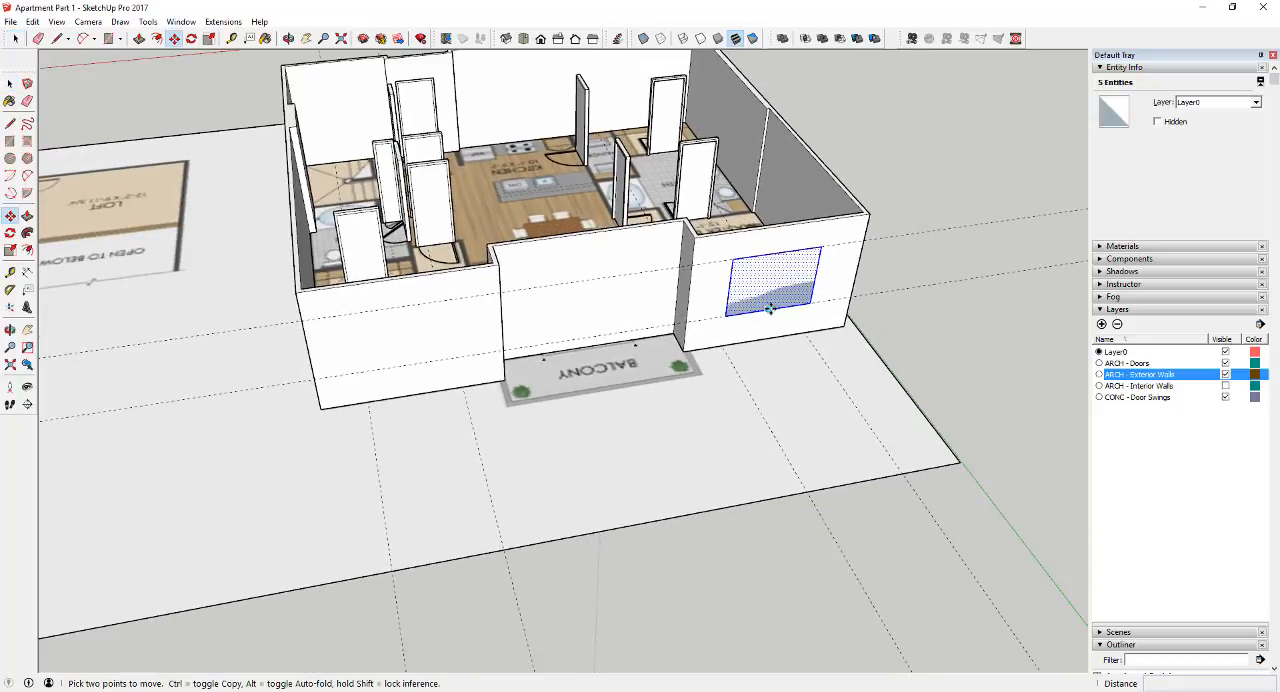
key("ctrl")
left_click(770, 310)
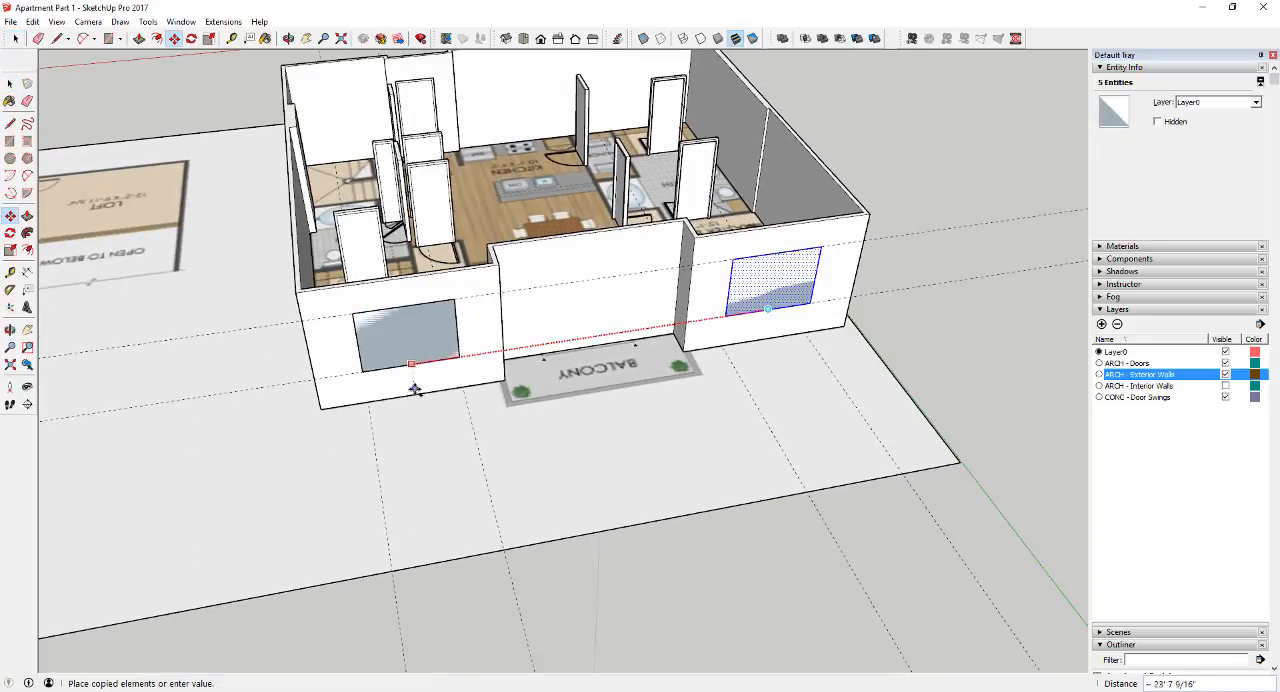
key("space")
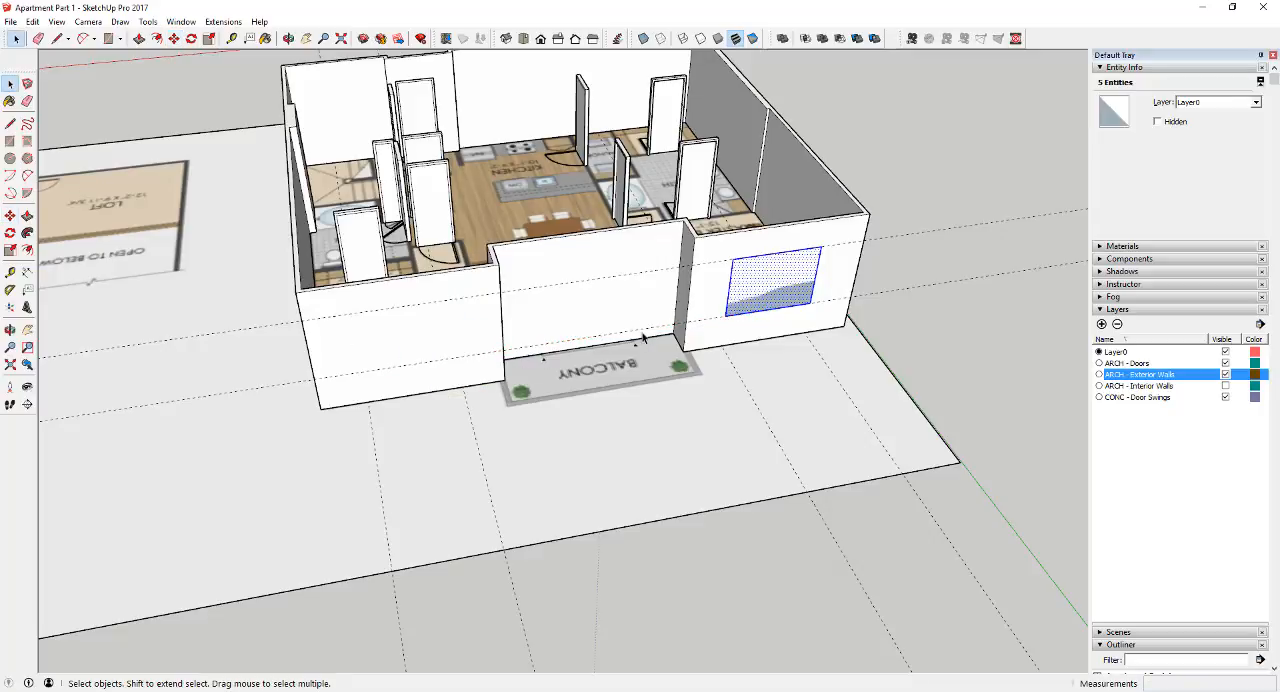
Place horizontal guides on the balcony's exterior wall, 2' 6" above its base and at window-head height
scroll(640, 328, "up", 3)
key("t")
left_click(560, 358)
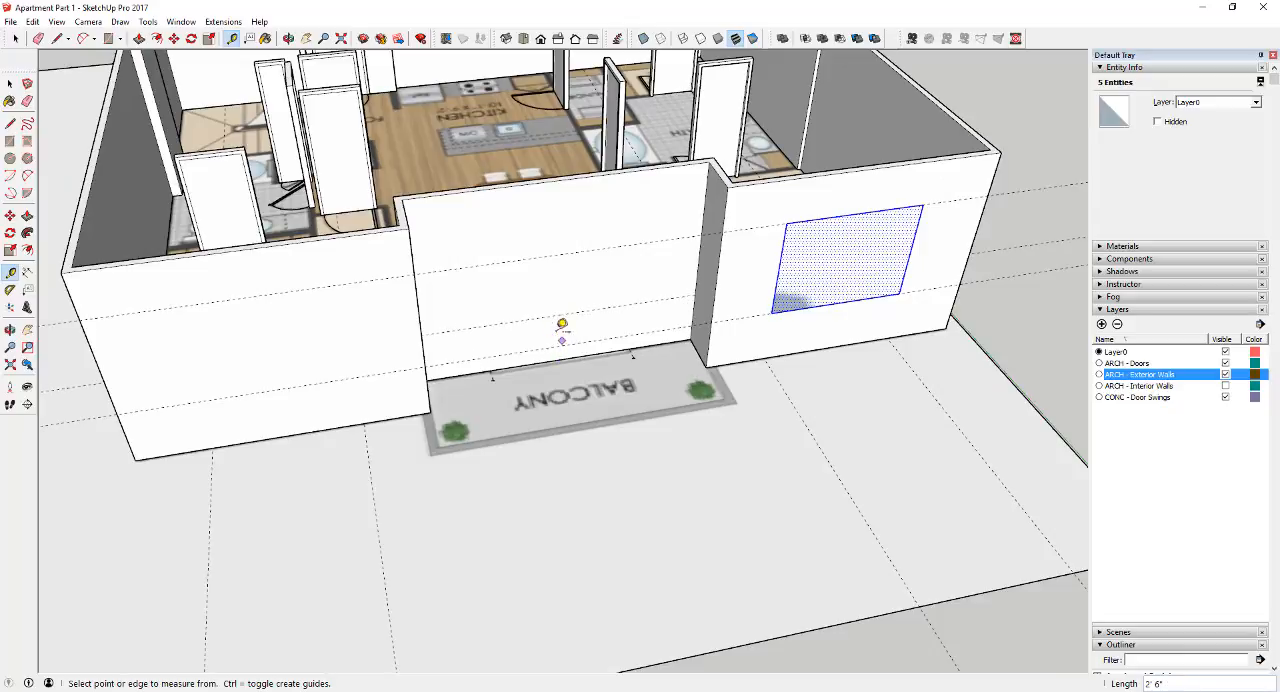
Draw a rectangular outline about 6' 4" wide on the balcony wall, from the sliding door's edge guides between the two height guides
key("l")
scroll(640, 355, "up", 5)
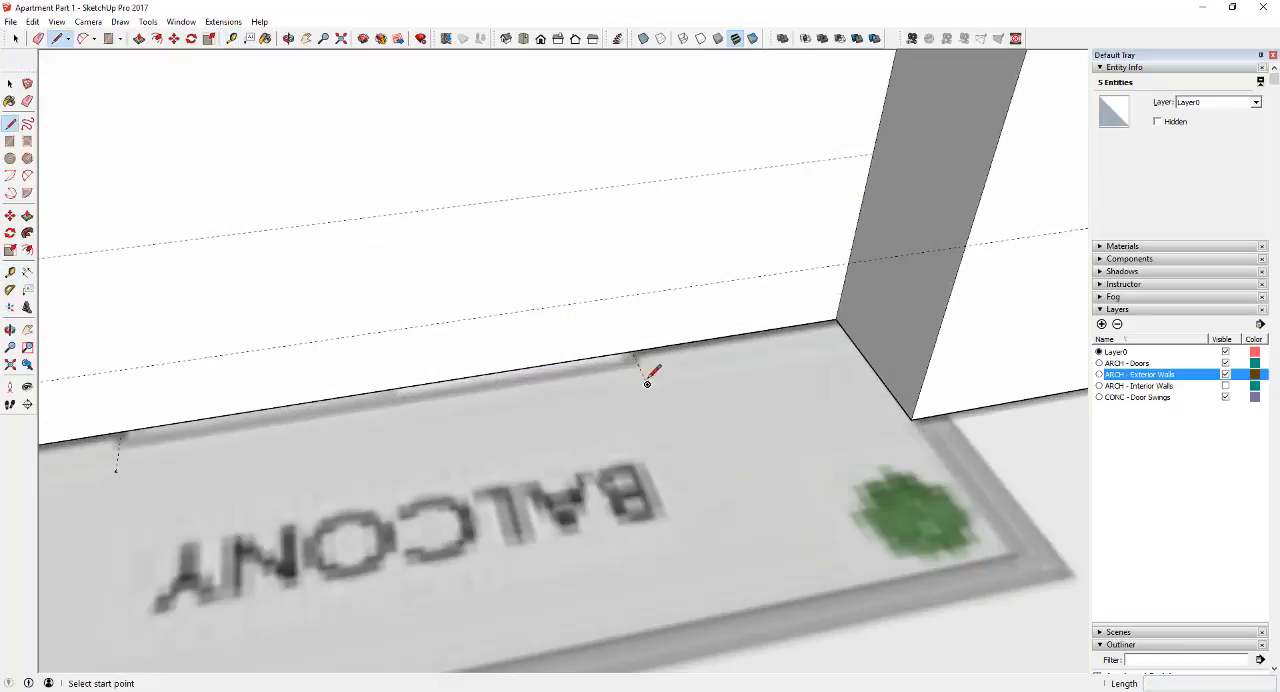
left_click(638, 354)
scroll(642, 176, "down", 6)
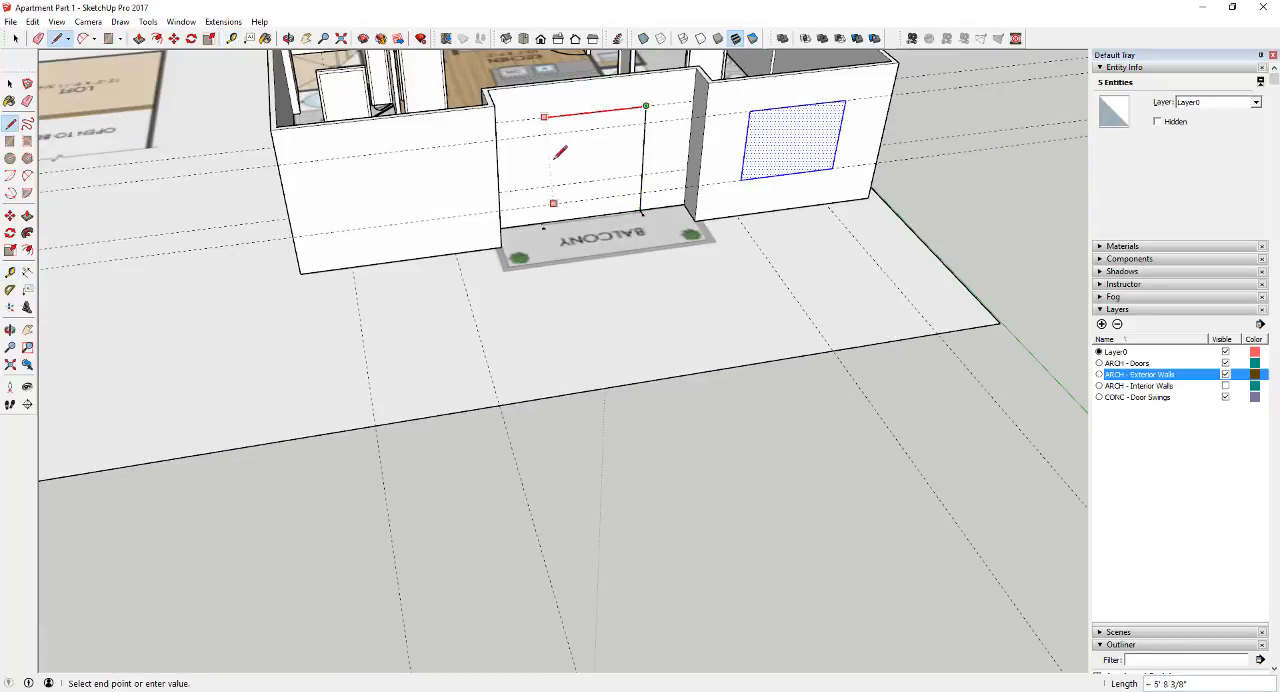
left_click(537, 212)
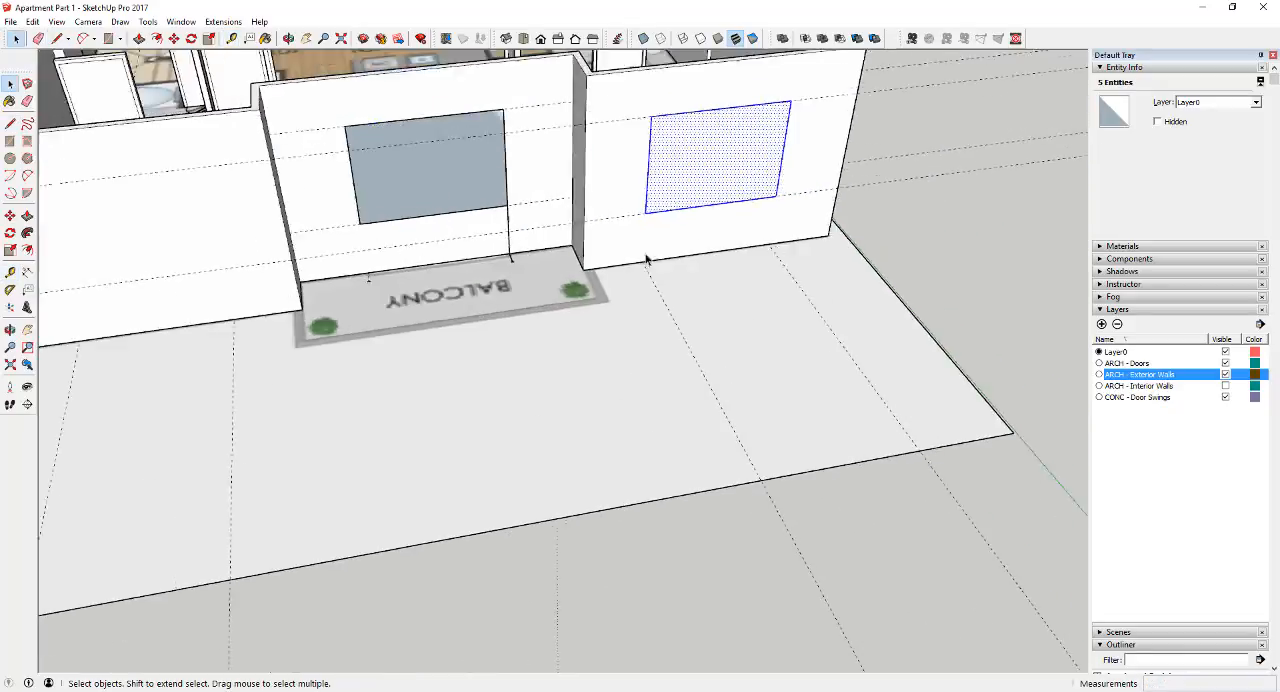
scroll(645, 259, "down", 2)
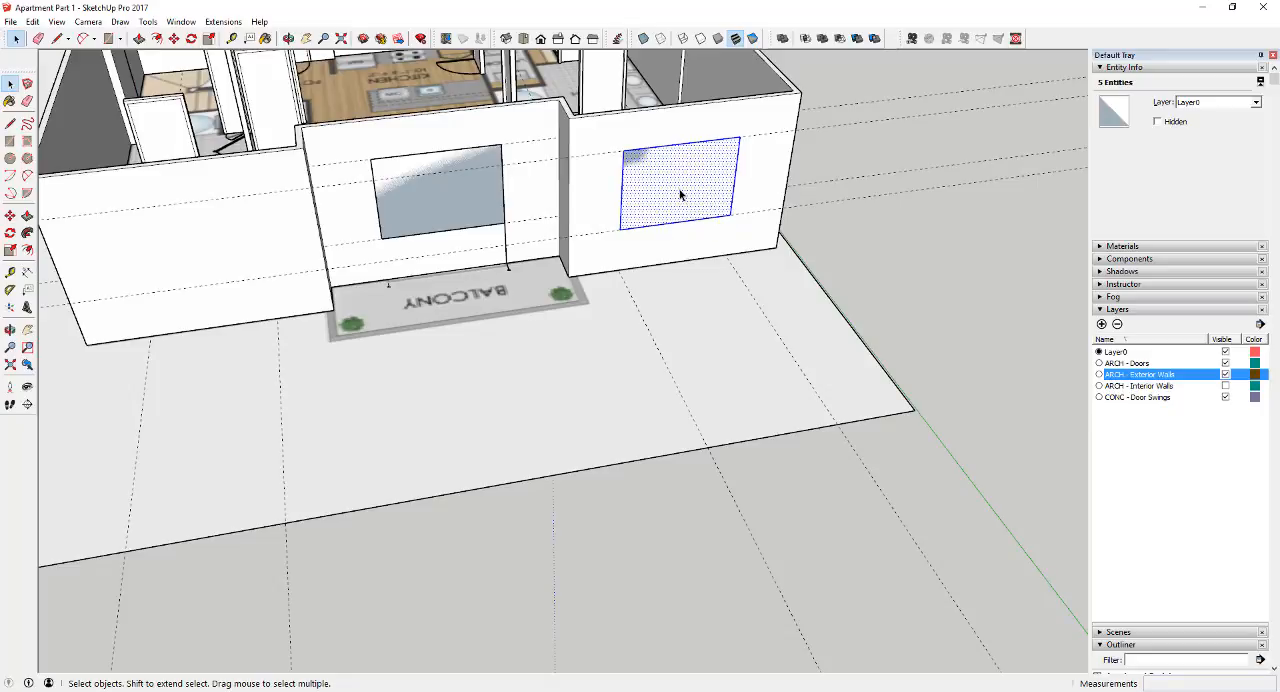
Divide the master bedroom window into four panes with a vertical and a horizontal line between the edge midpoints
scroll(679, 177, "up", 2)
key("l")
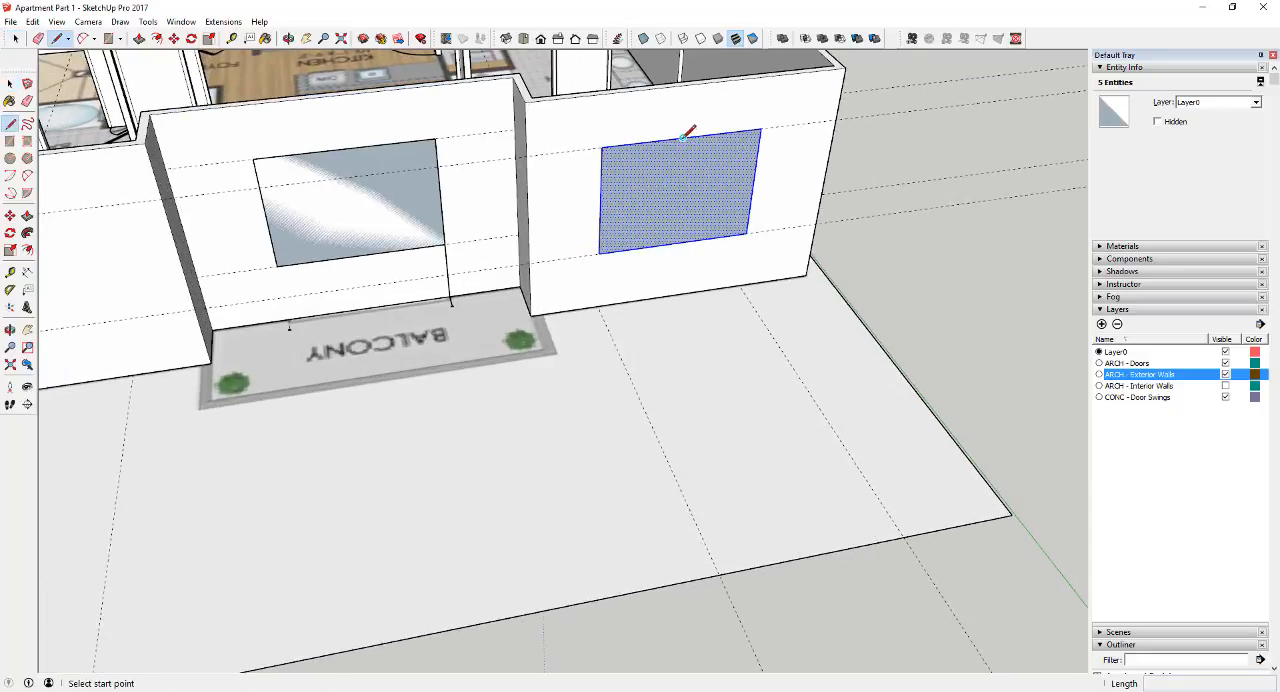
left_click(683, 137)
left_click(675, 243)
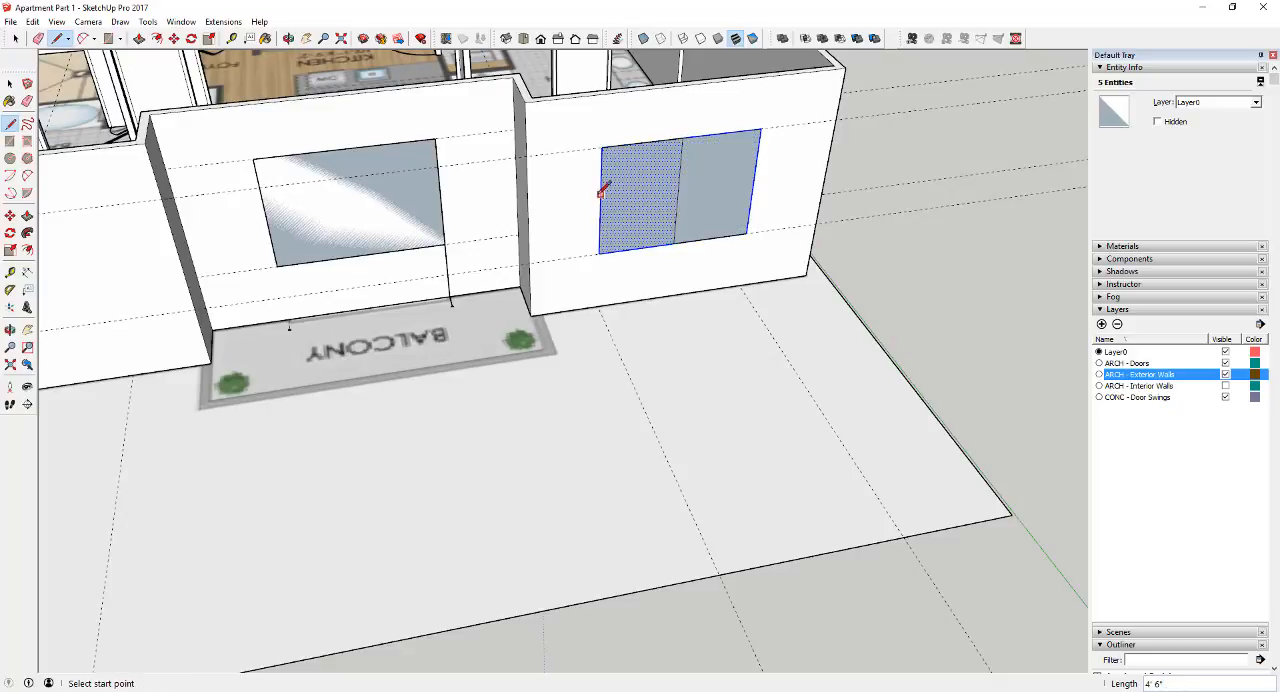
left_click(600, 203)
left_click(754, 191)
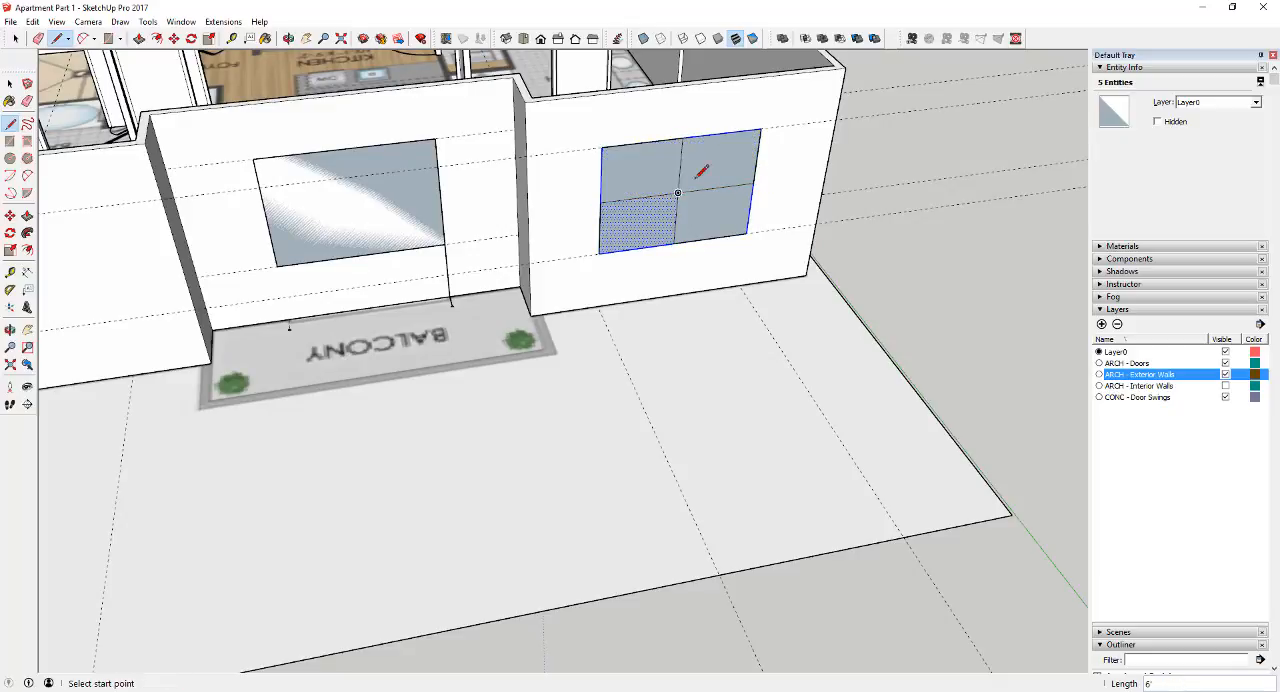
key("f")
left_click(683, 176)
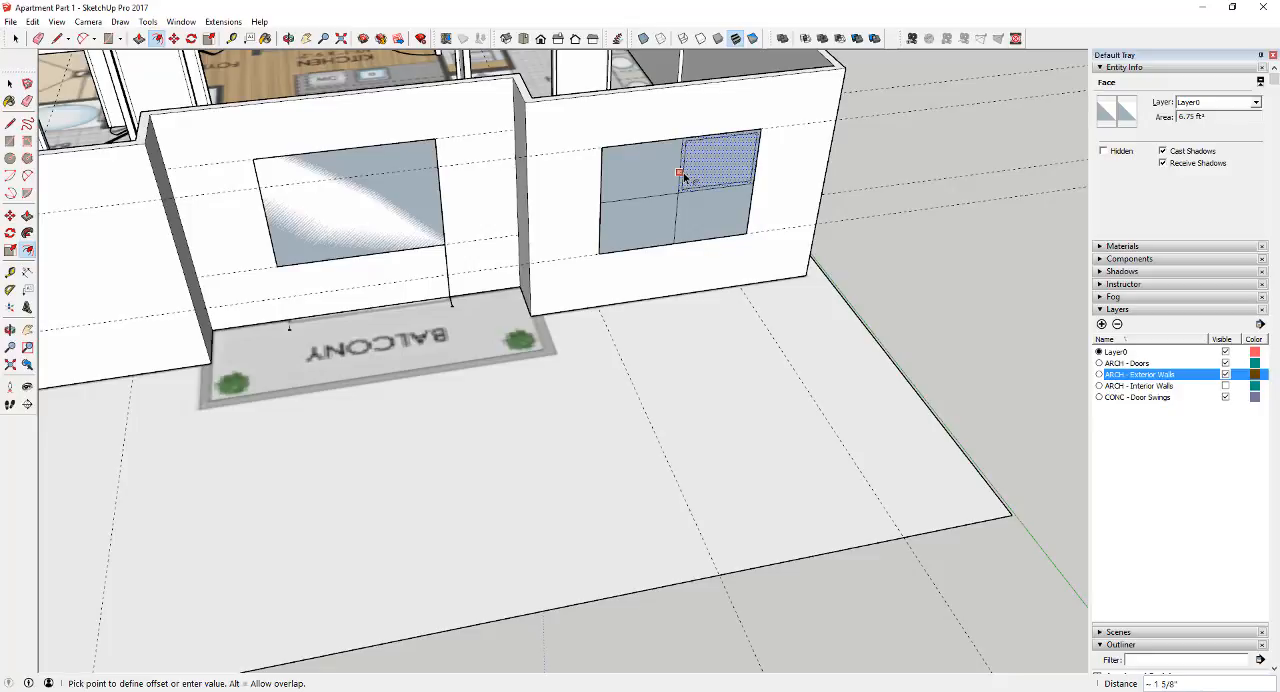
key("space")
Offset the lower-right pane's outline of the master bedroom window 2" inward
scroll(683, 206, "up", 3)
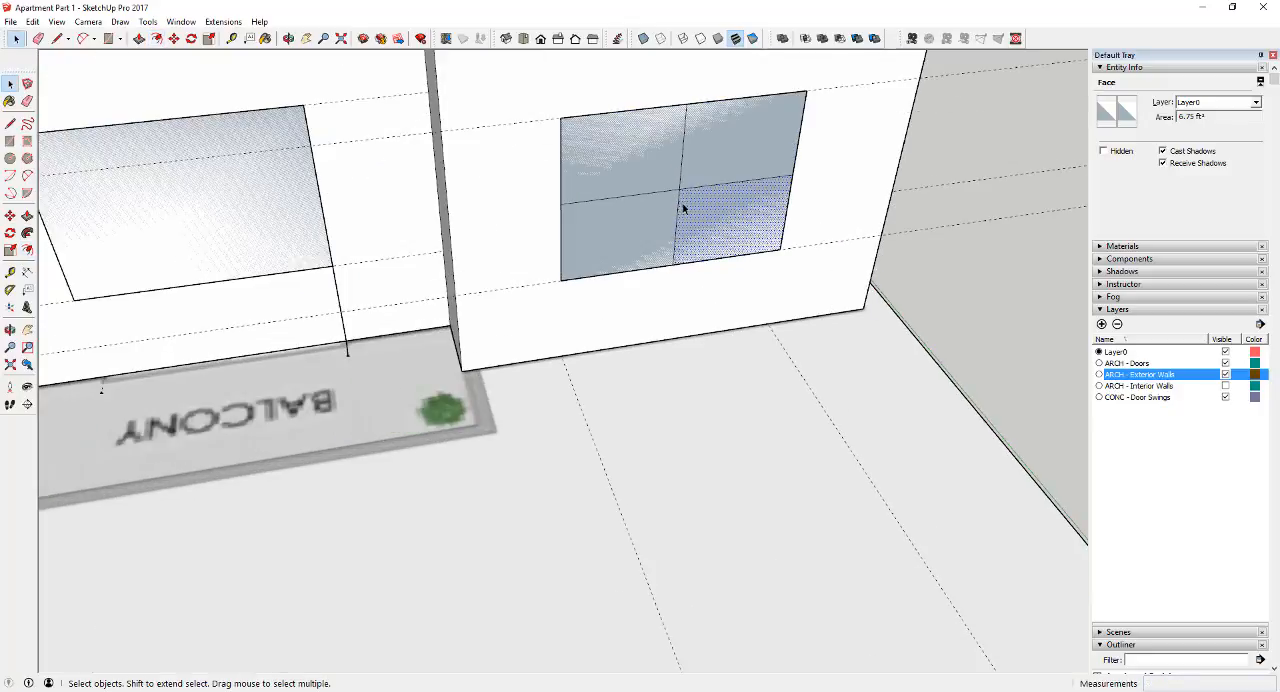
key("f")
left_click(678, 219)
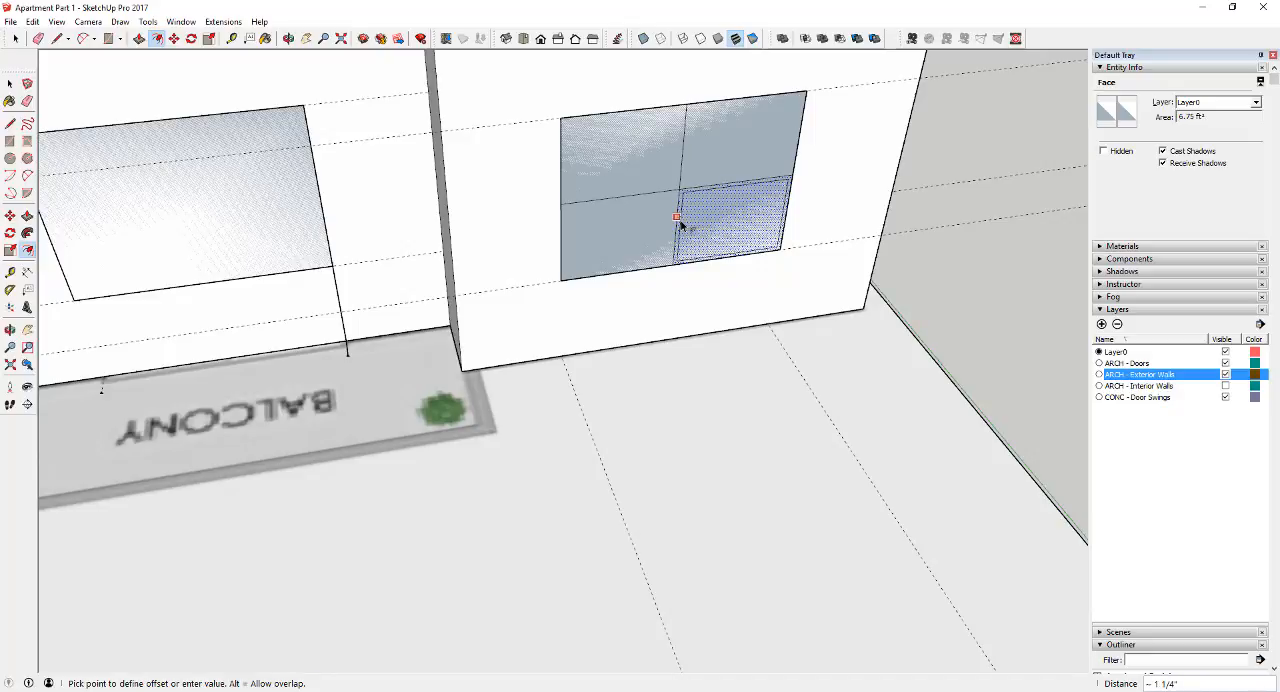
key("space")
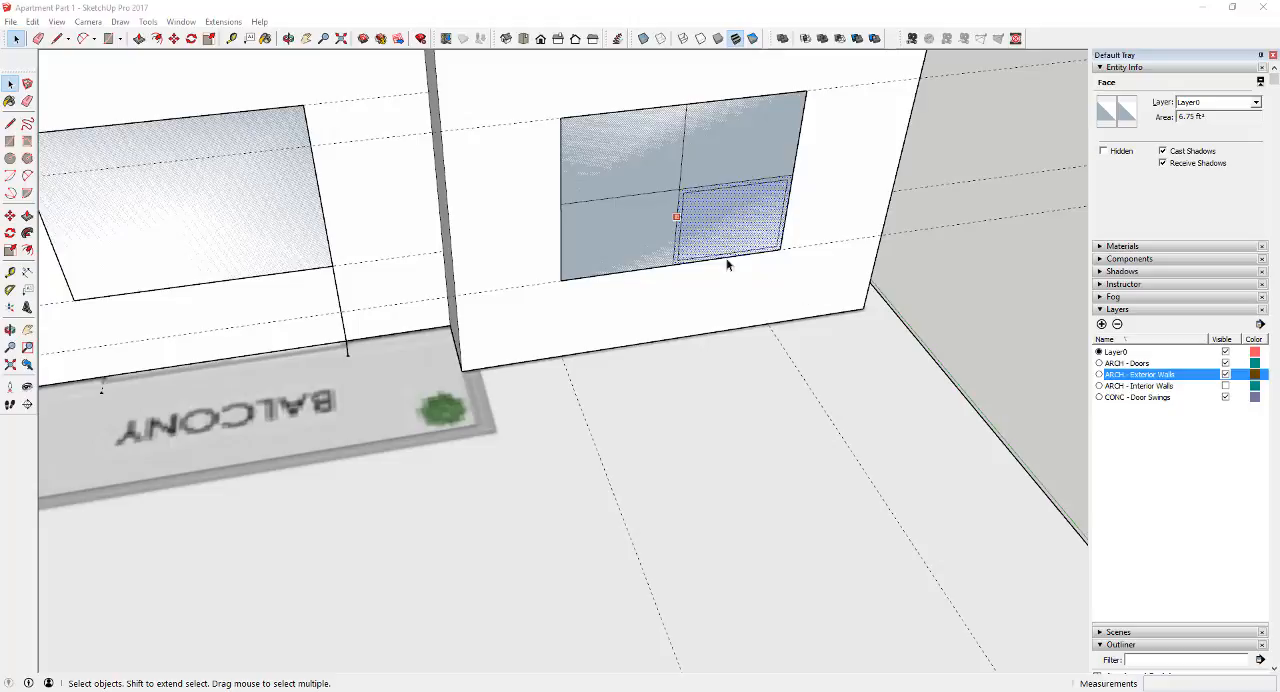
key("f")
left_click(680, 226)
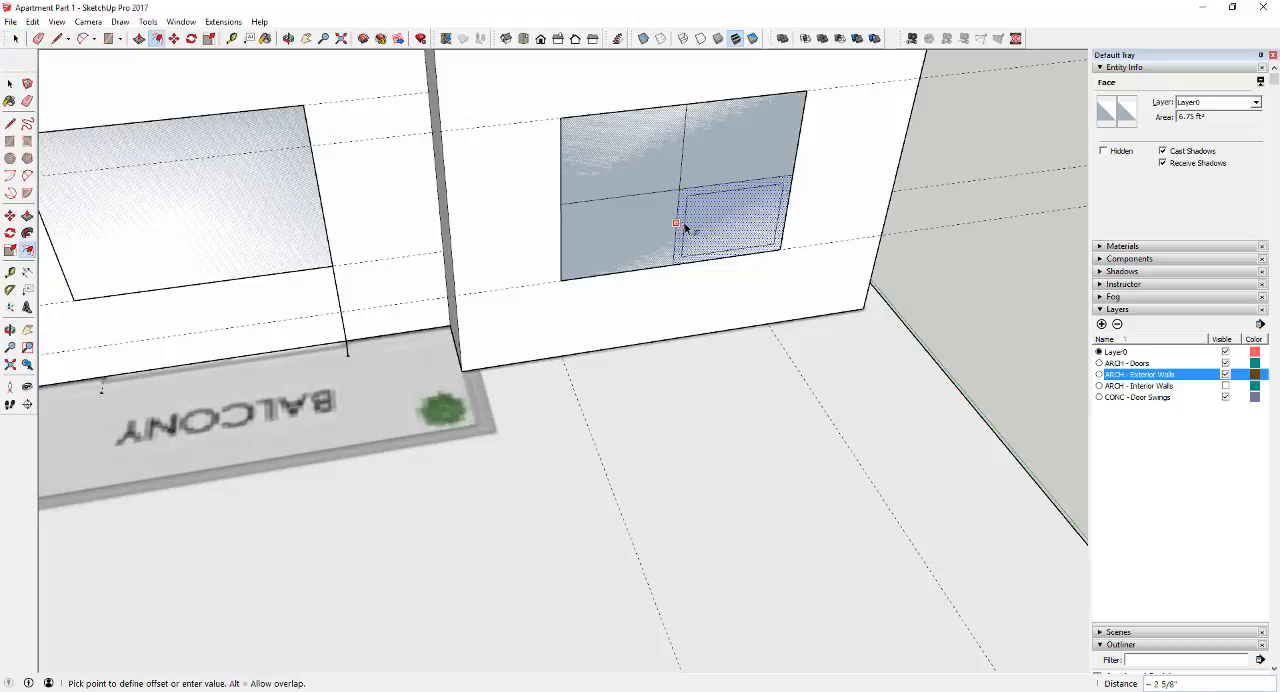
type("2")
key("Return")
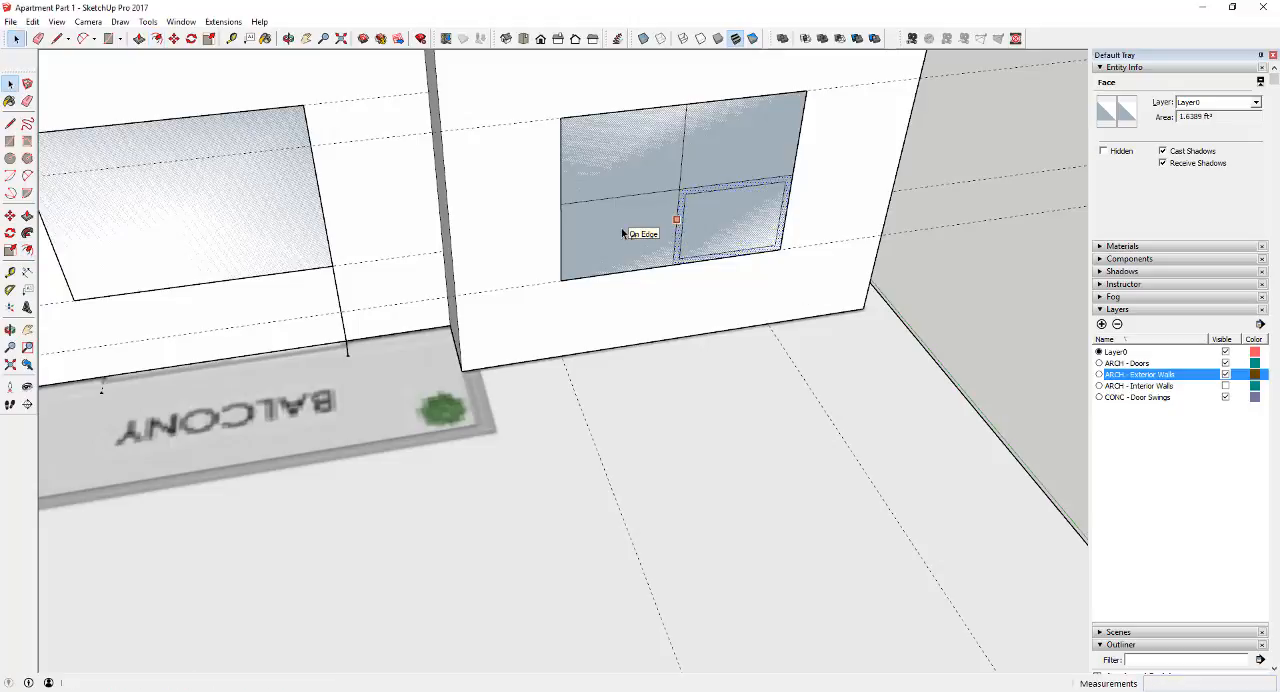
Offset the lower-left pane's outline 2" inward and try the same offset on the upper-left pane
left_click(667, 231)
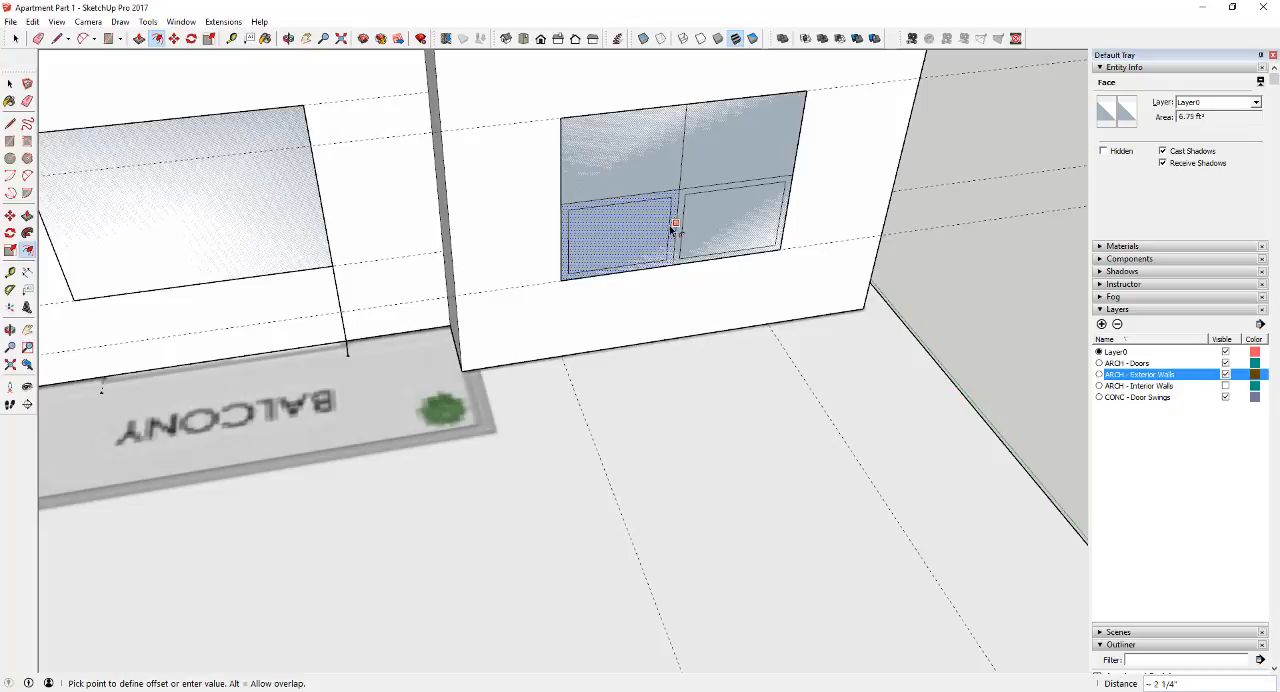
key("Return")
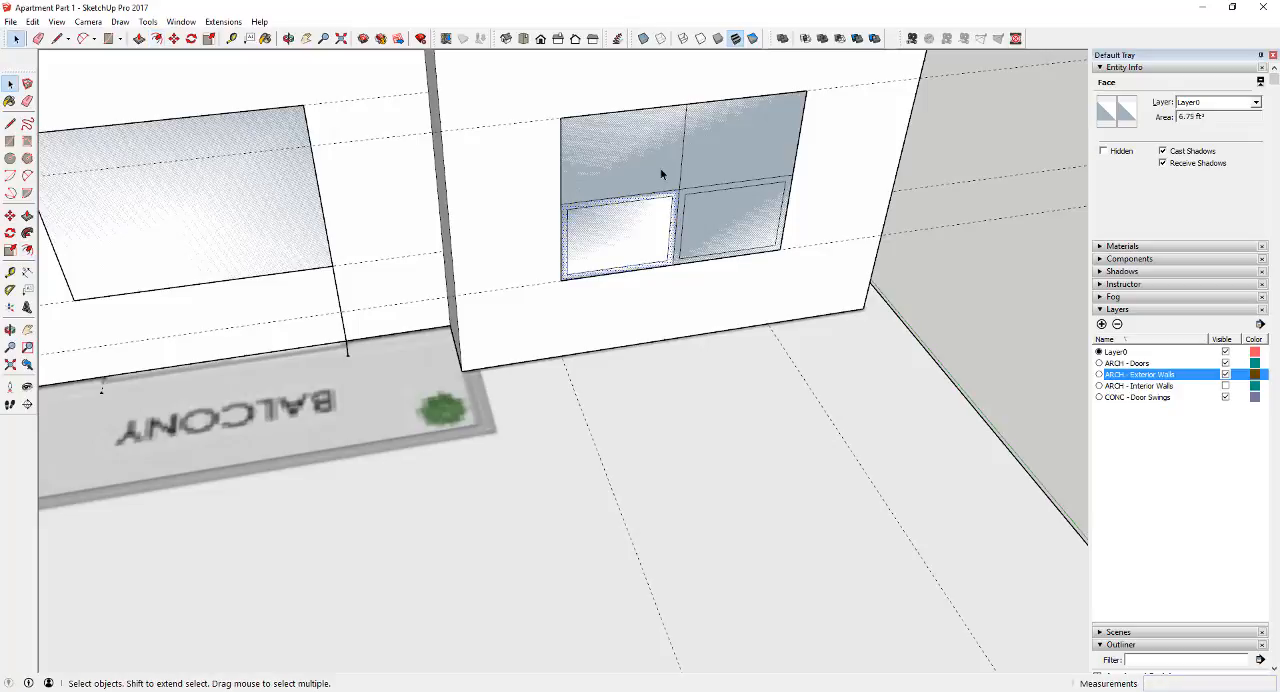
left_click(682, 163)
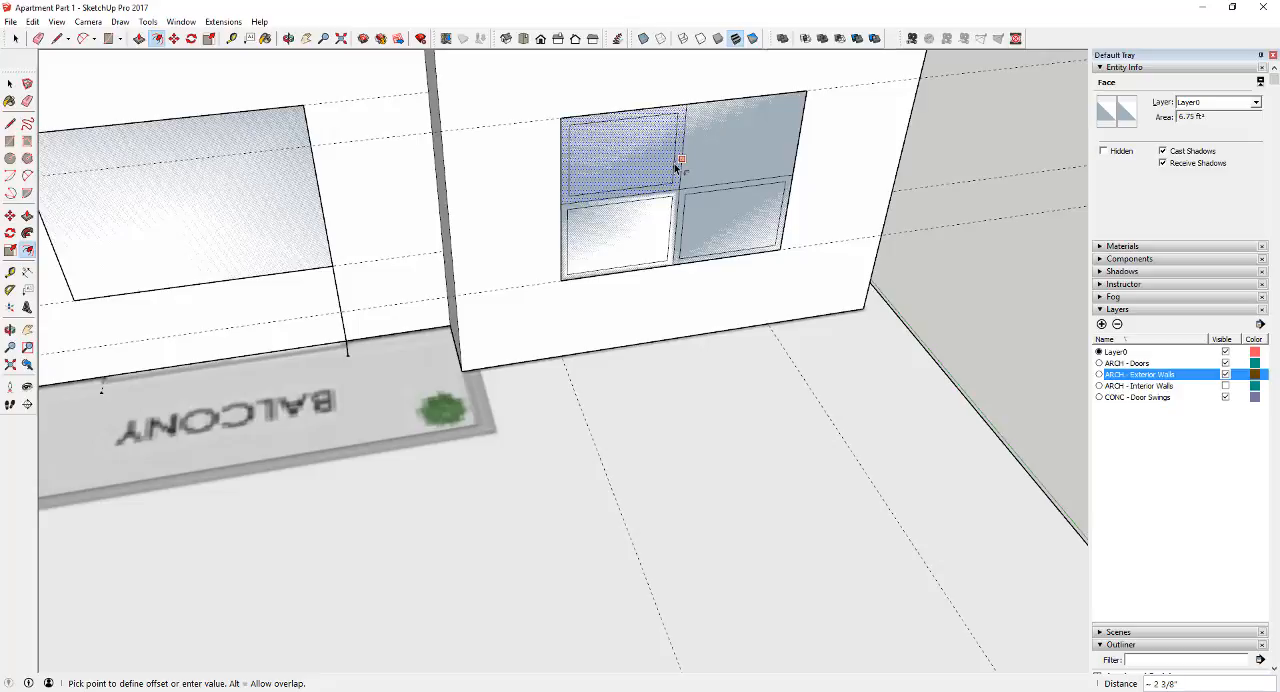
key("space")
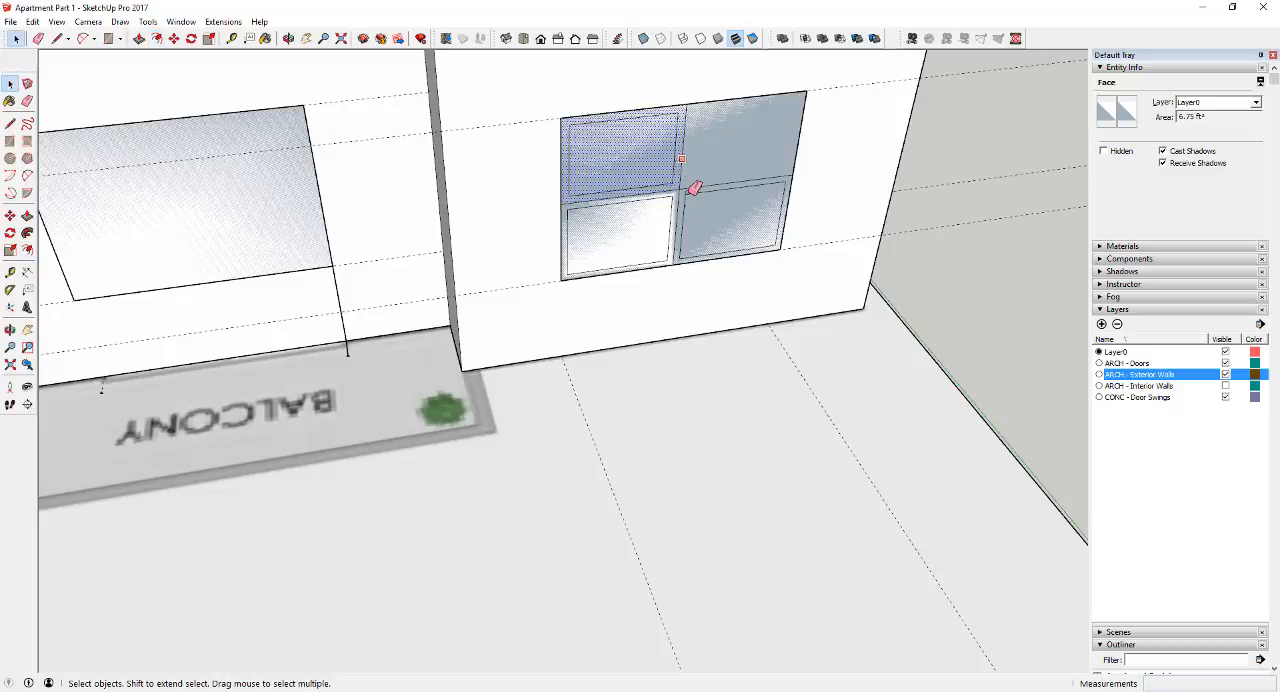
Undo the pane offsets and the two lines dividing the master bedroom window
key("e")
key("ctrl+z")
key("ctrl+z")
key("ctrl+z")
key("ctrl+z")
key("ctrl+z")
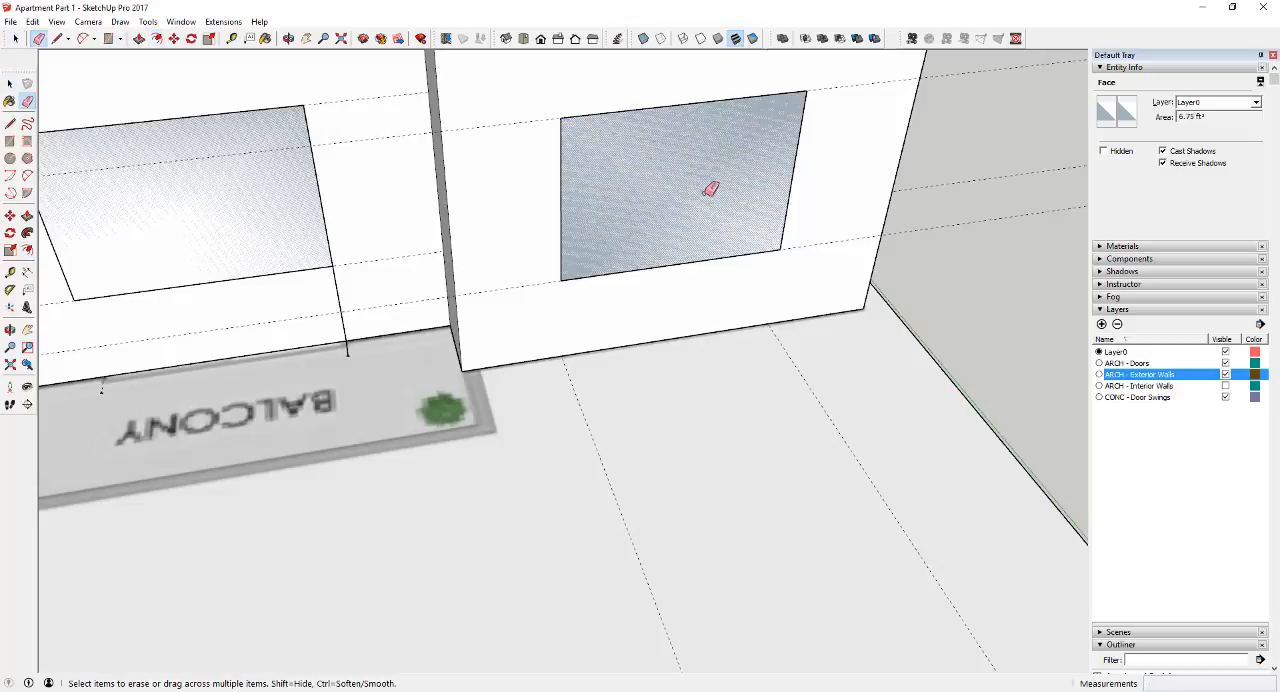
Offset the whole master bedroom window outline 2" inward to form the outer frame
key("space")
left_click(569, 206)
key("f")
left_click(560, 200)
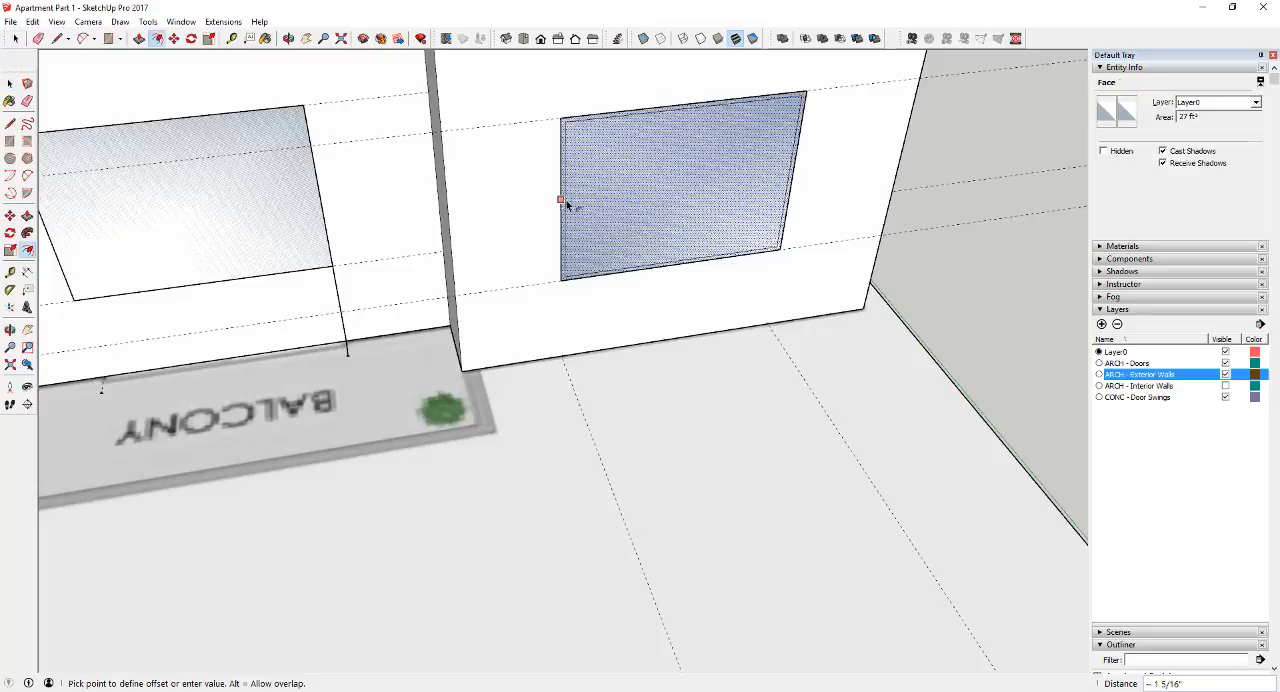
type("2")
key("Return")
key("space")
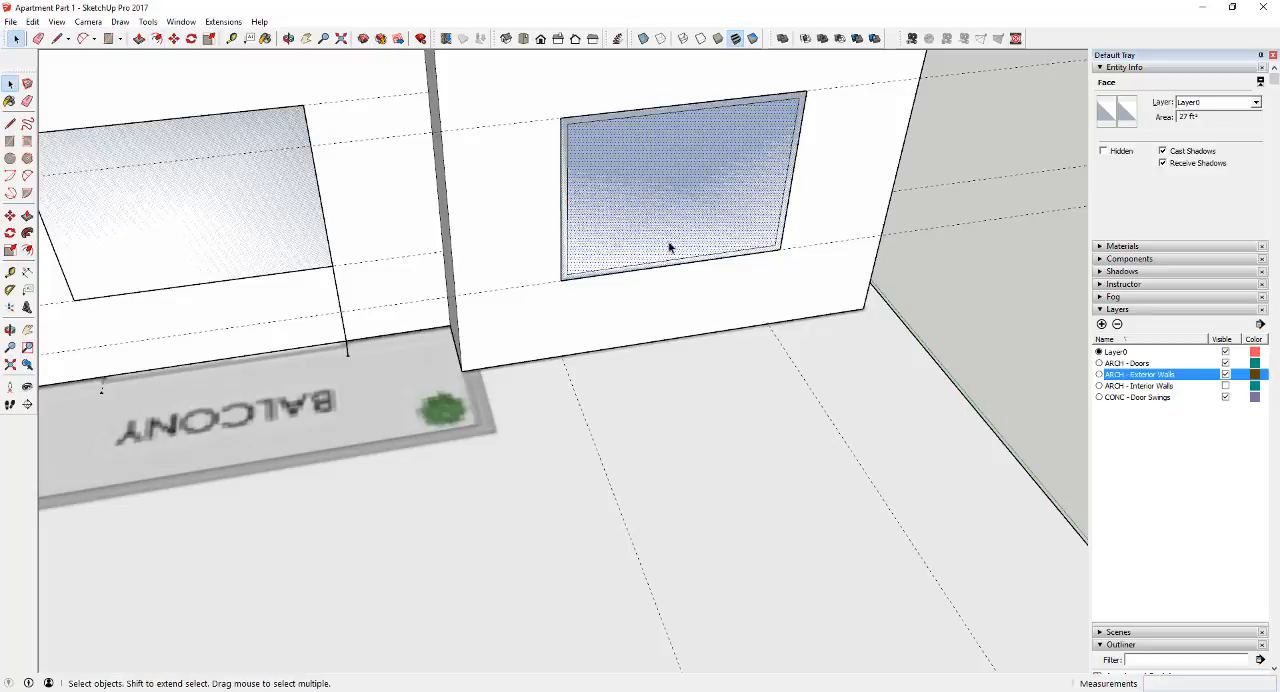
Draw a horizontal line between the side midpoints of the window's inner frame outline
key("l")
left_click(567, 204)
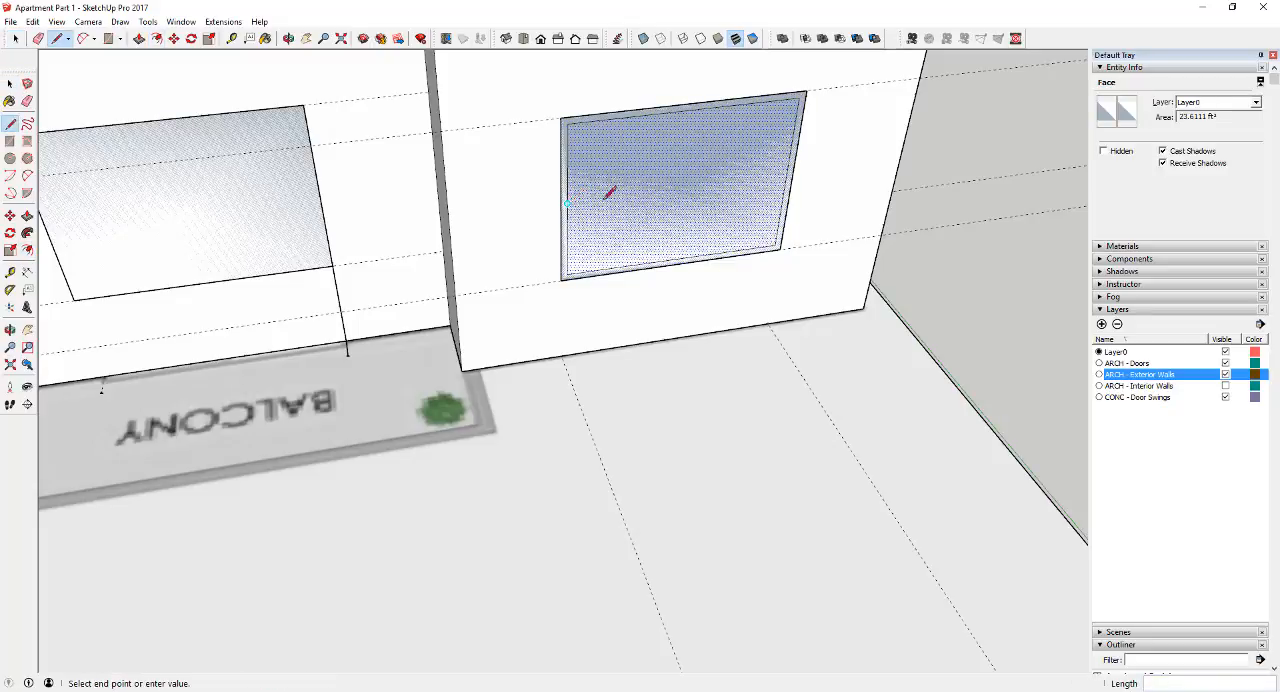
left_click(787, 175)
key("space")
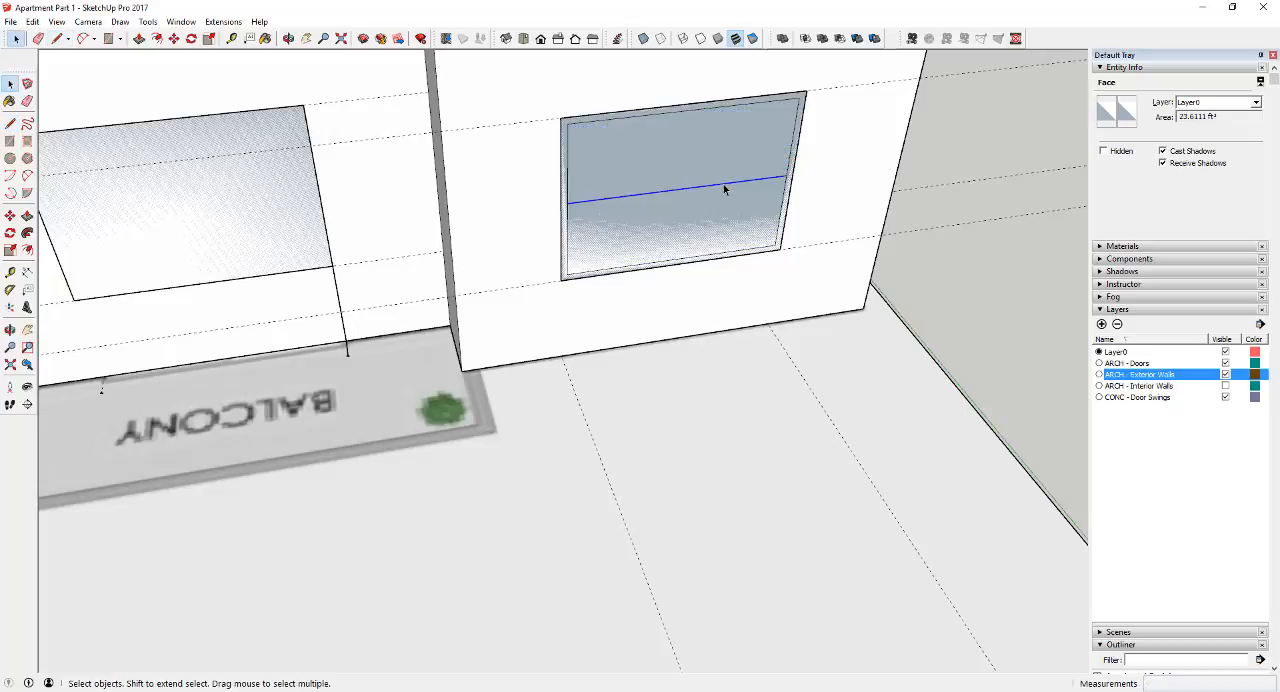
Copy the horizontal midline 1" upward, then copy that upper line 2" downward to outline the crossbar
left_click(725, 189)
key("m")
key("ctrl")
left_click(725, 183)
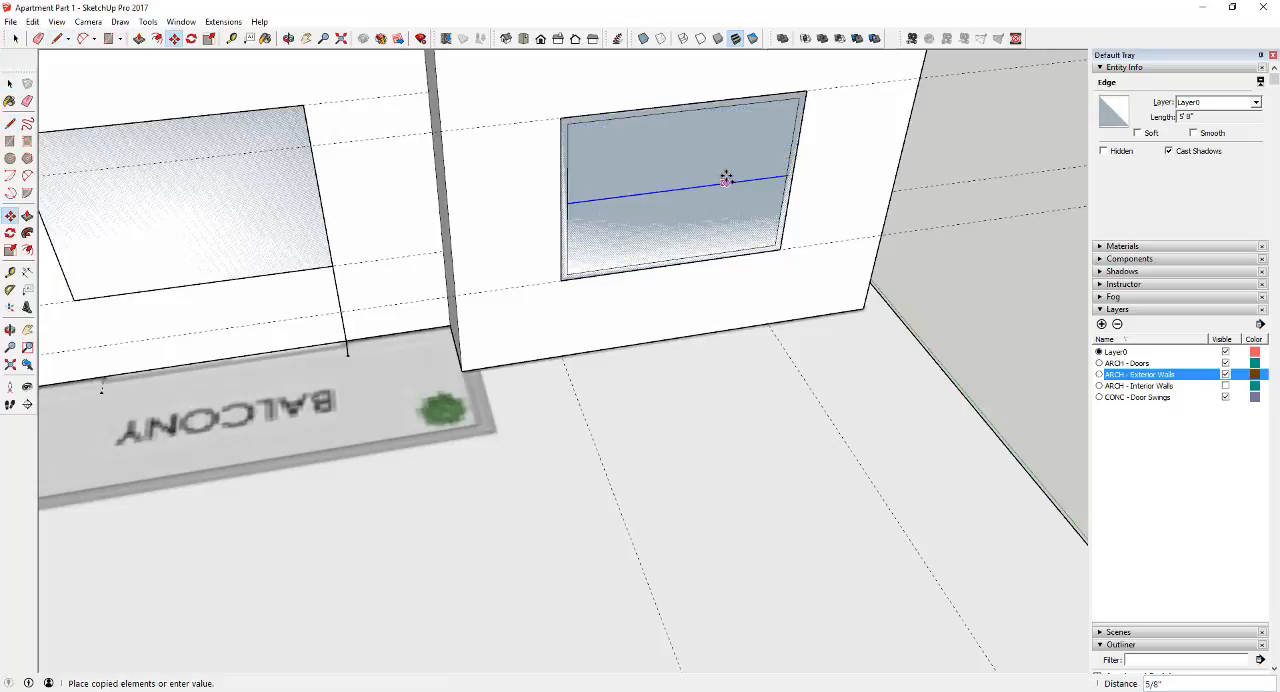
left_click(725, 180)
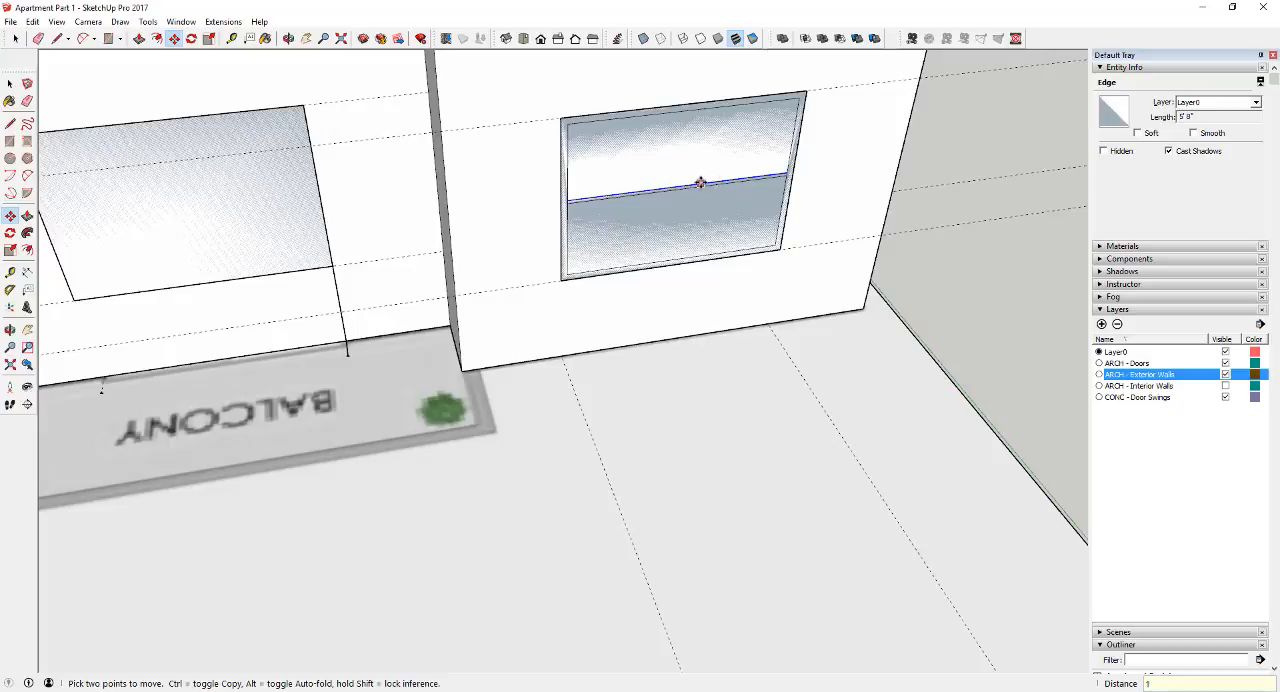
scroll(700, 183, "up", 4)
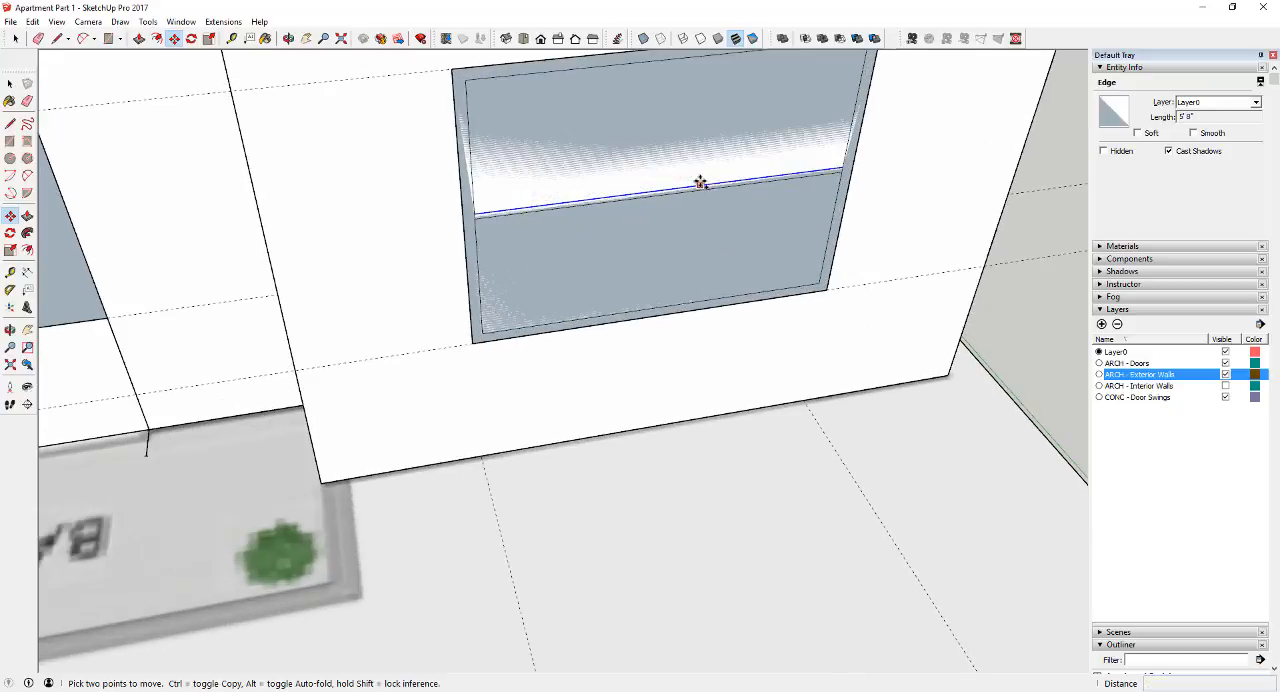
key("ctrl")
left_click(700, 183)
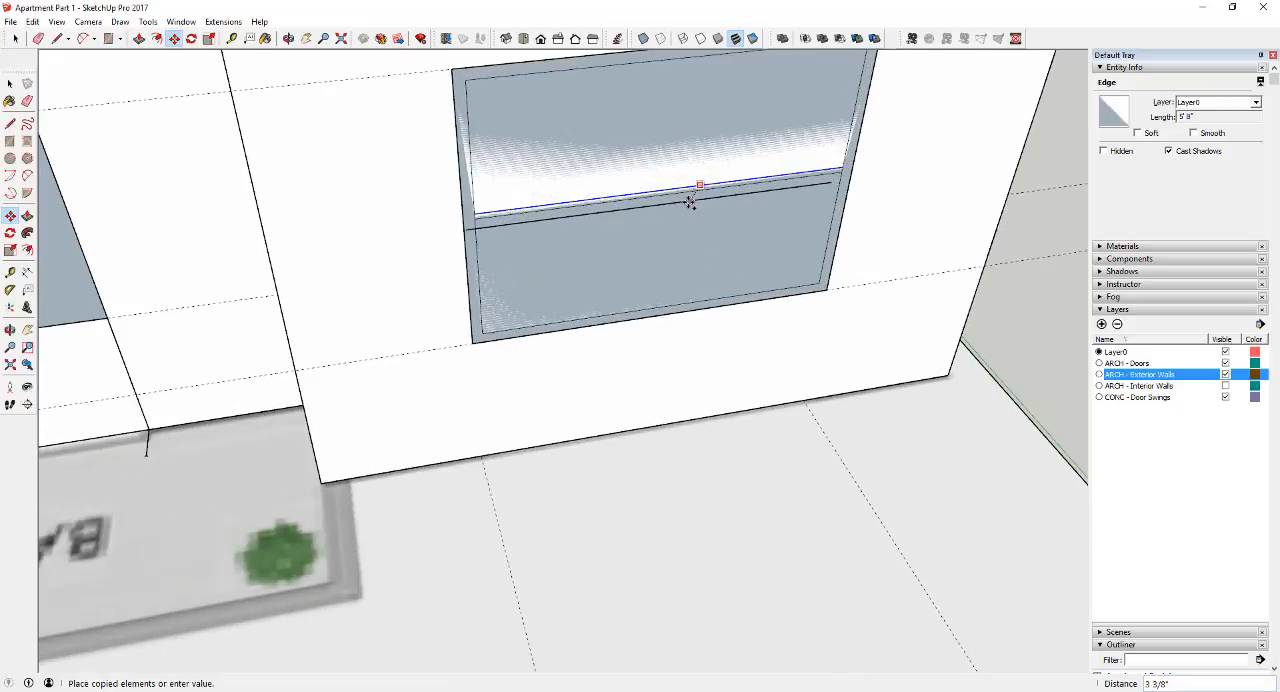
type("2")
key("Return")
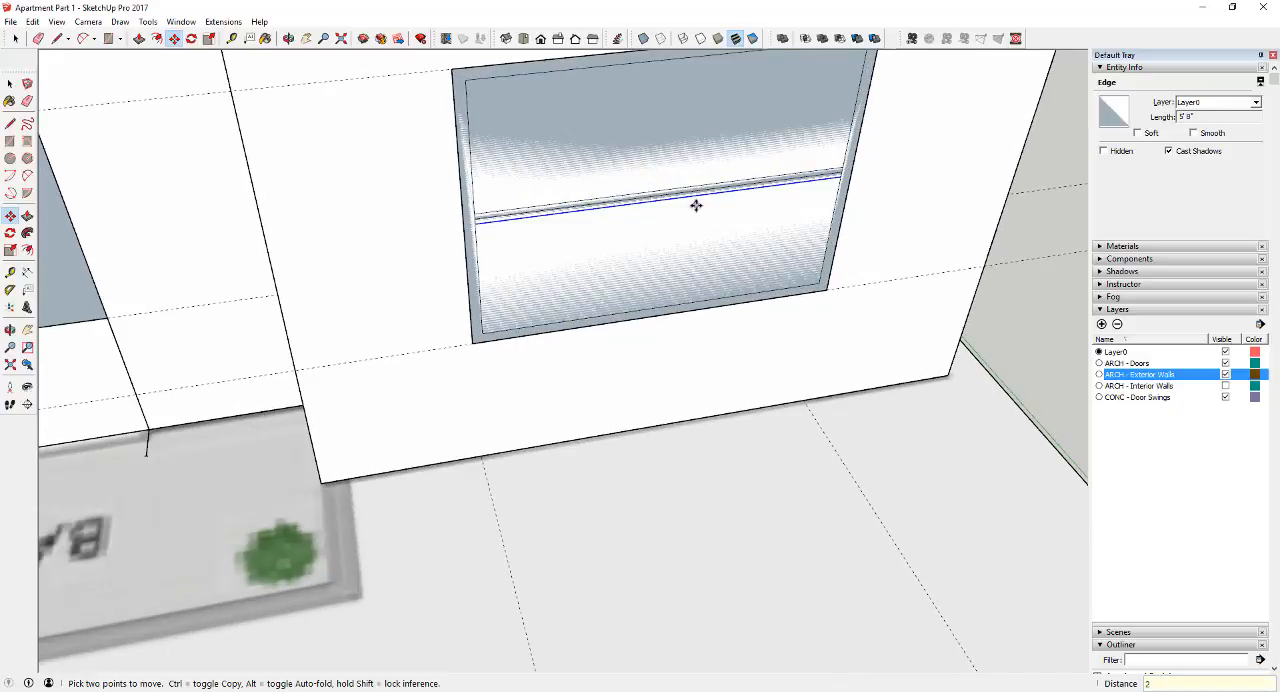
key("space")
Draw a vertical line from the midpoint of the inner frame's bottom edge up to the crossbar
key("l")
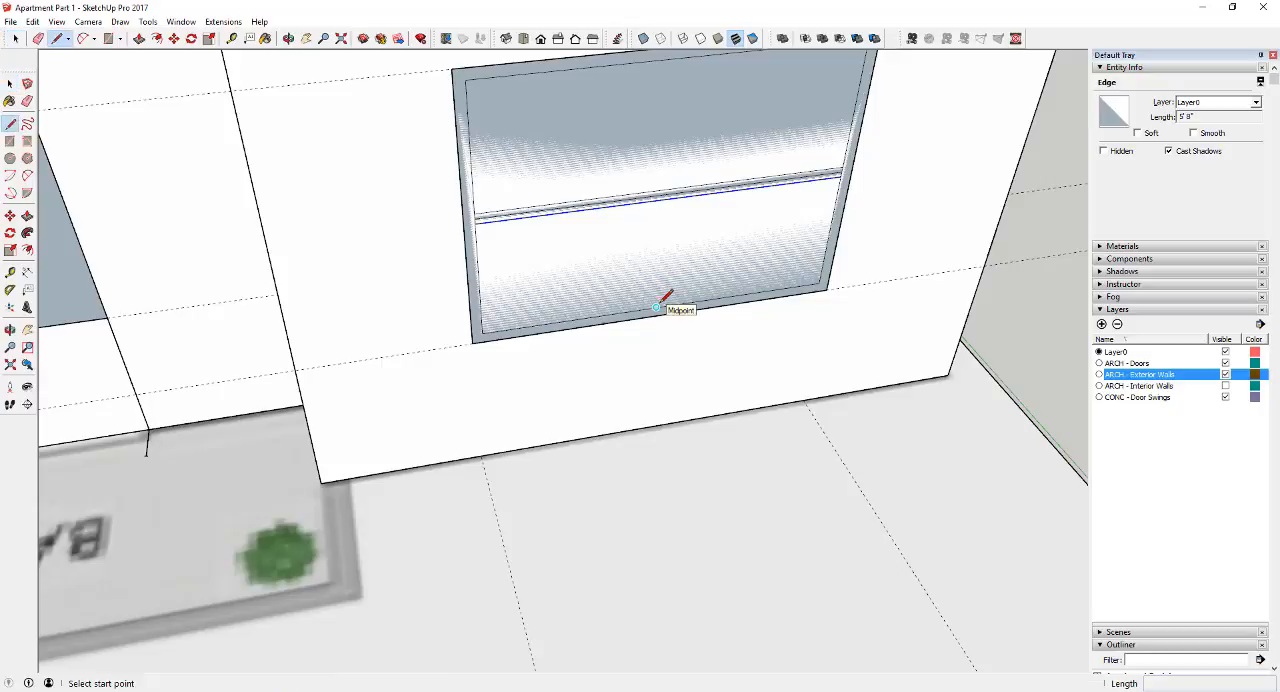
left_click(656, 307)
left_click(664, 196)
key("space")
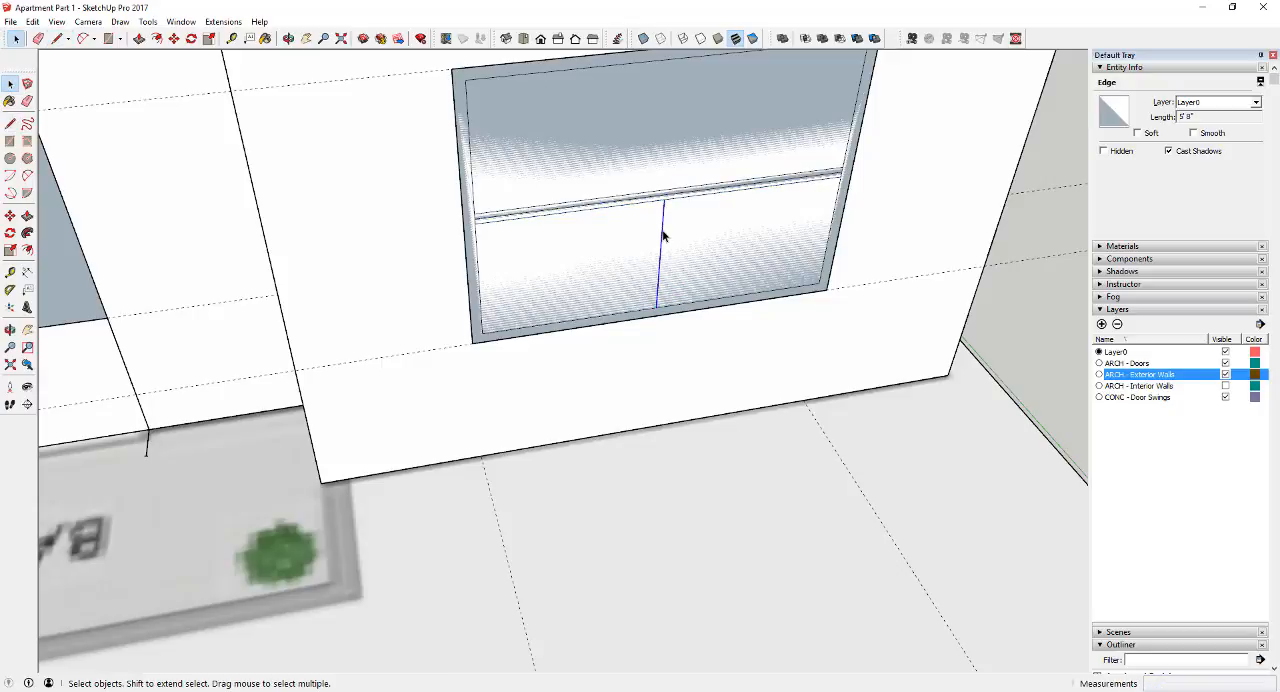
Copy the vertical line 1" to the right, then copy that line 2" to the left to outline the mullion
key("m")
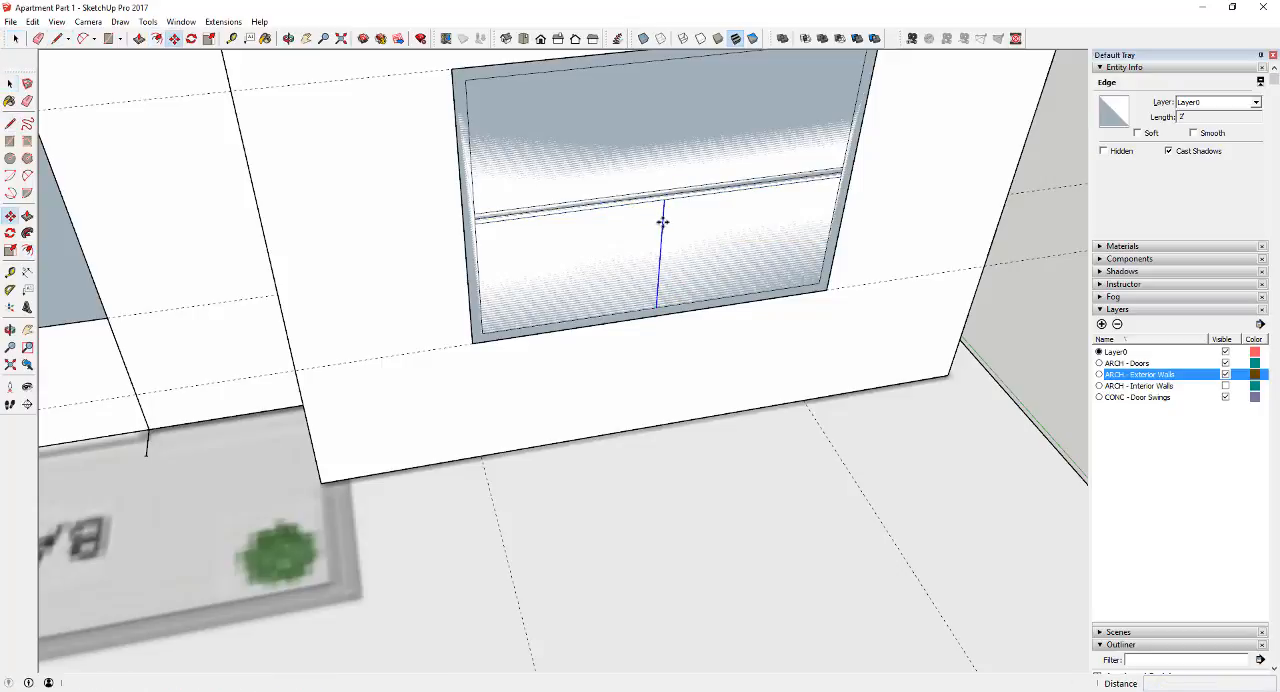
left_click(665, 222, "ctrl")
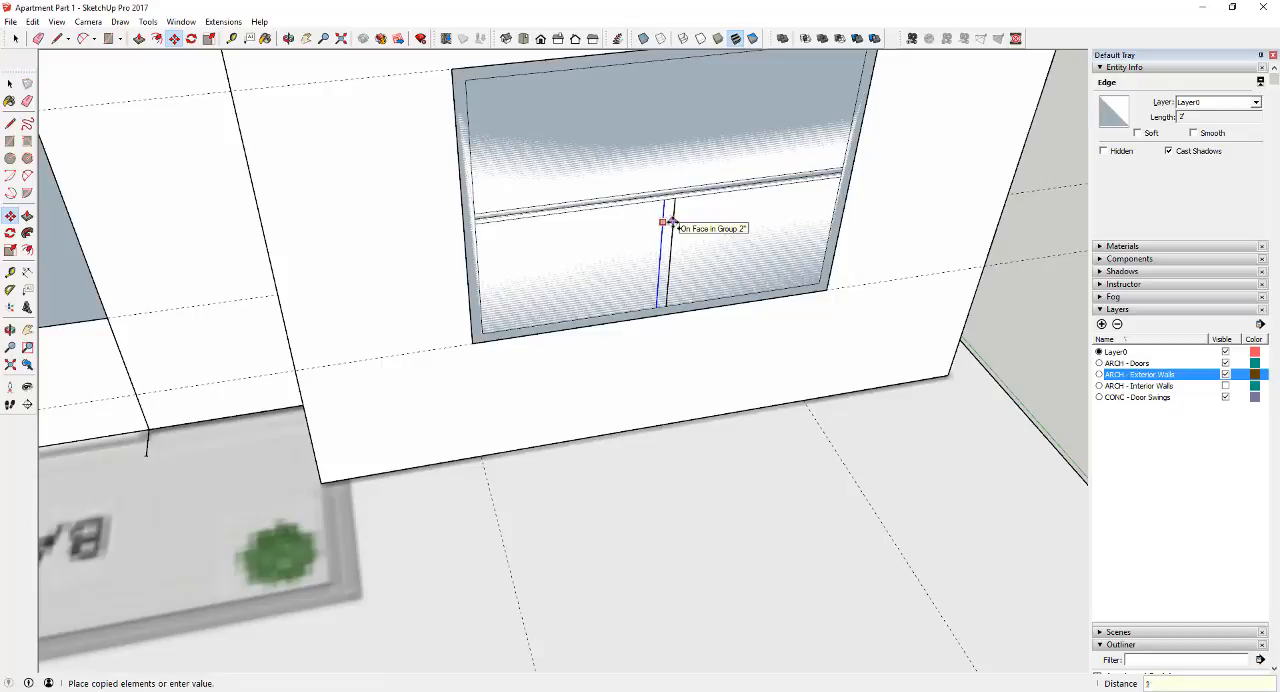
key("Escape")
key("space")
key("m")
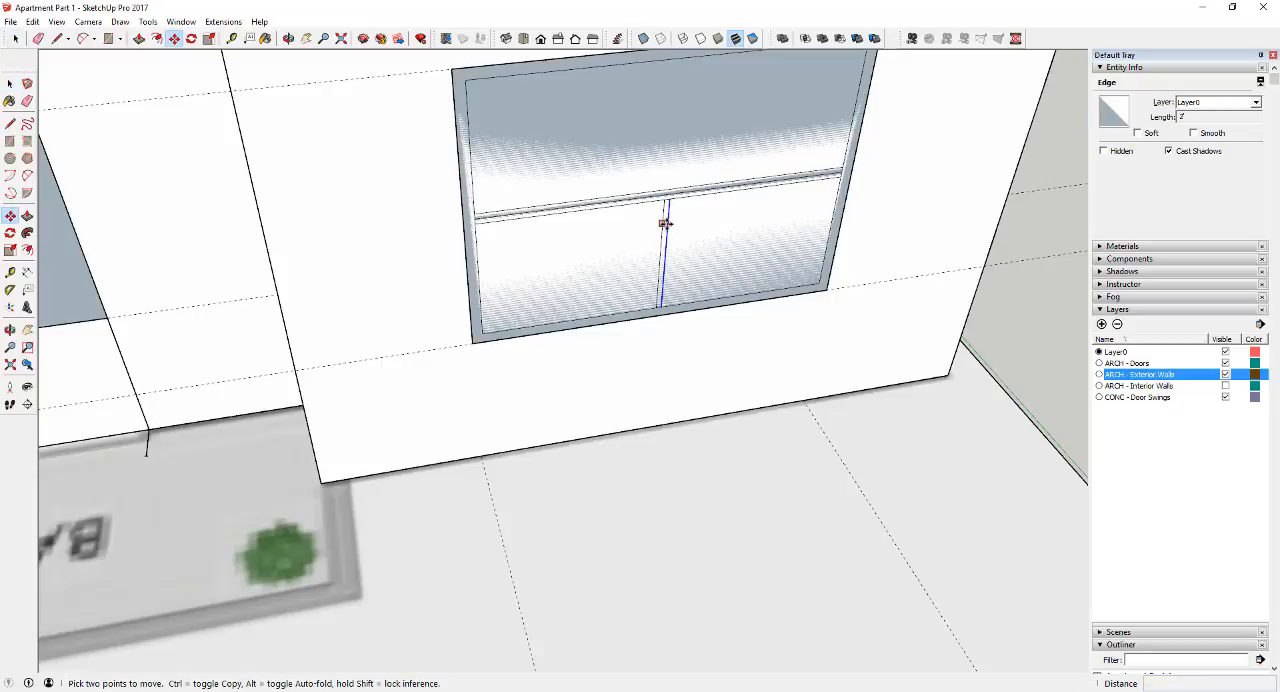
left_click(666, 222, "ctrl")
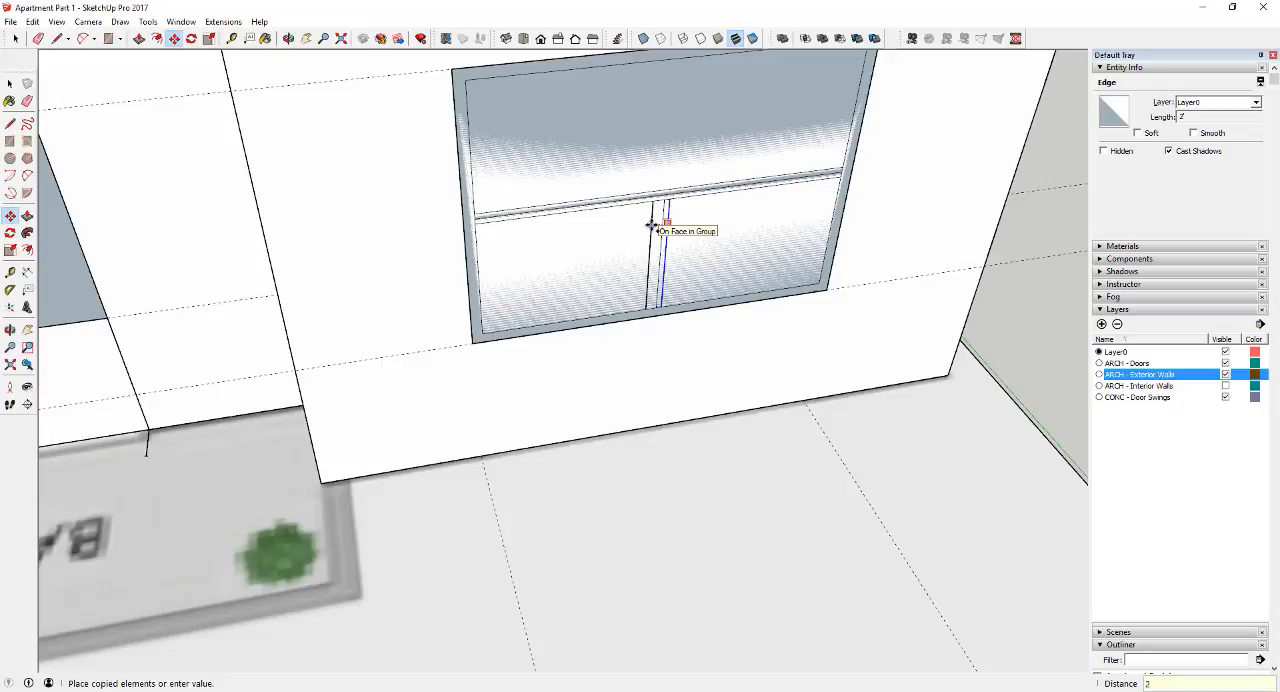
key("Return")
scroll(657, 230, "up", 3)
key("space")
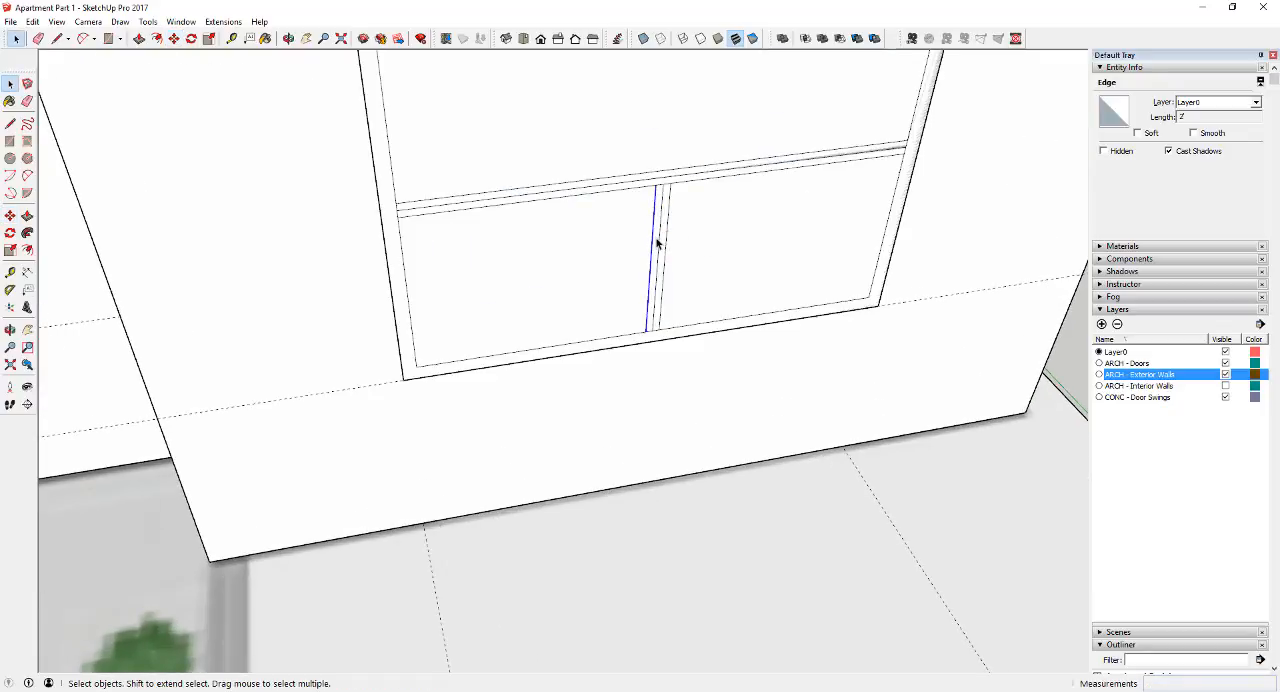
Select the lower mullion's faces and edges and copy them above the crossbar into the window's upper half
double_click(657, 242, "shift")
left_click(664, 243, "shift")
left_click(657, 243, "shift")
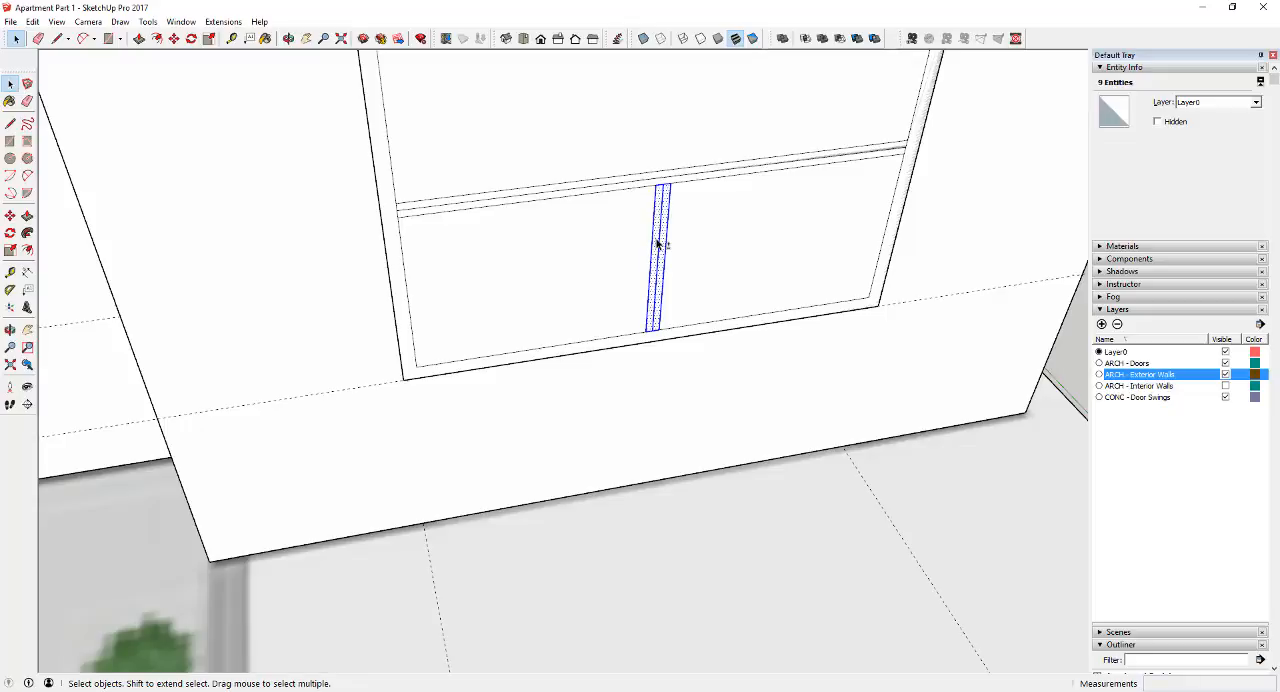
key("m")
left_click(652, 328)
key("ctrl")
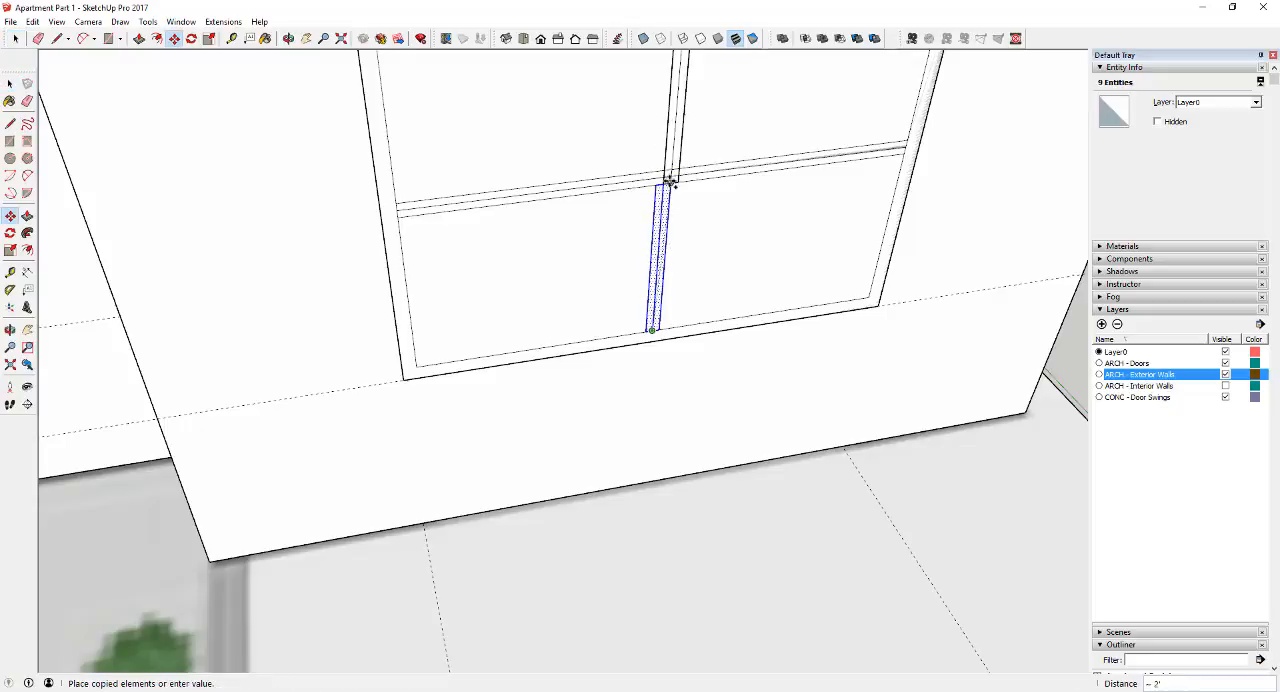
left_click(662, 170)
scroll(664, 212, "down", 3)
key("space")
Erase the centre lines and leftover edges where the crossbar and mullions meet, leaving four framed panes
scroll(664, 195, "up", 4)
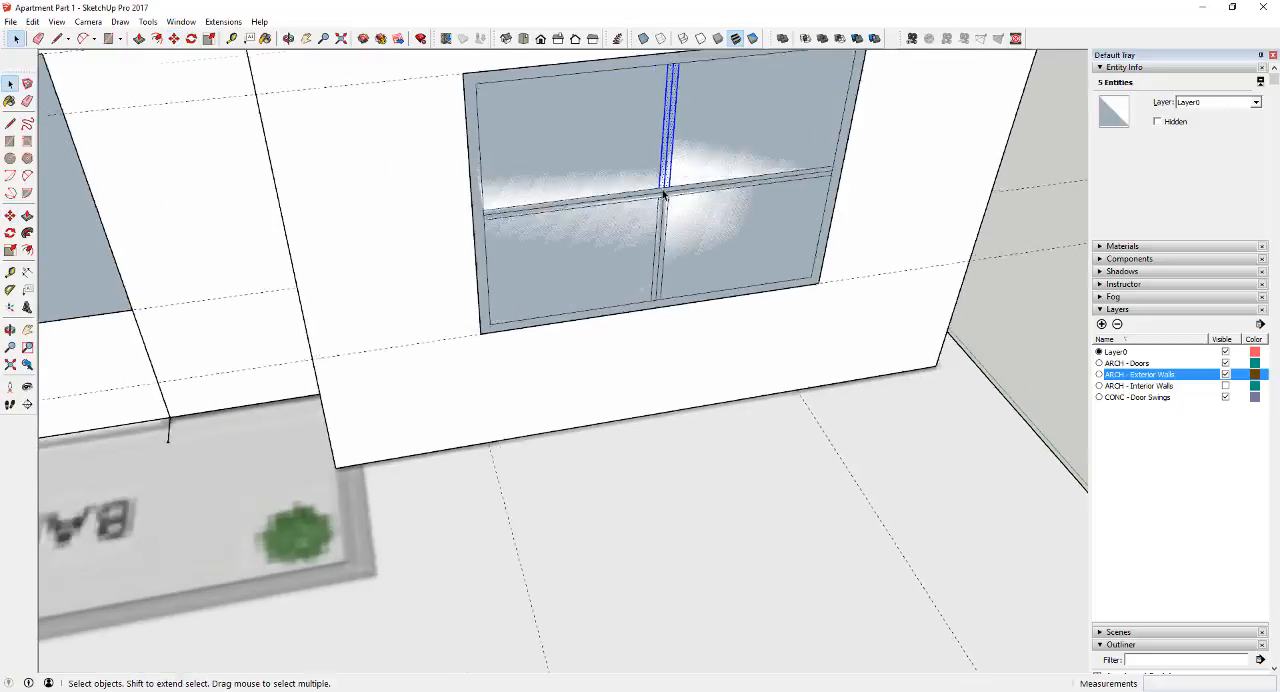
key("e")
left_click_drag(664, 194, 665, 206)
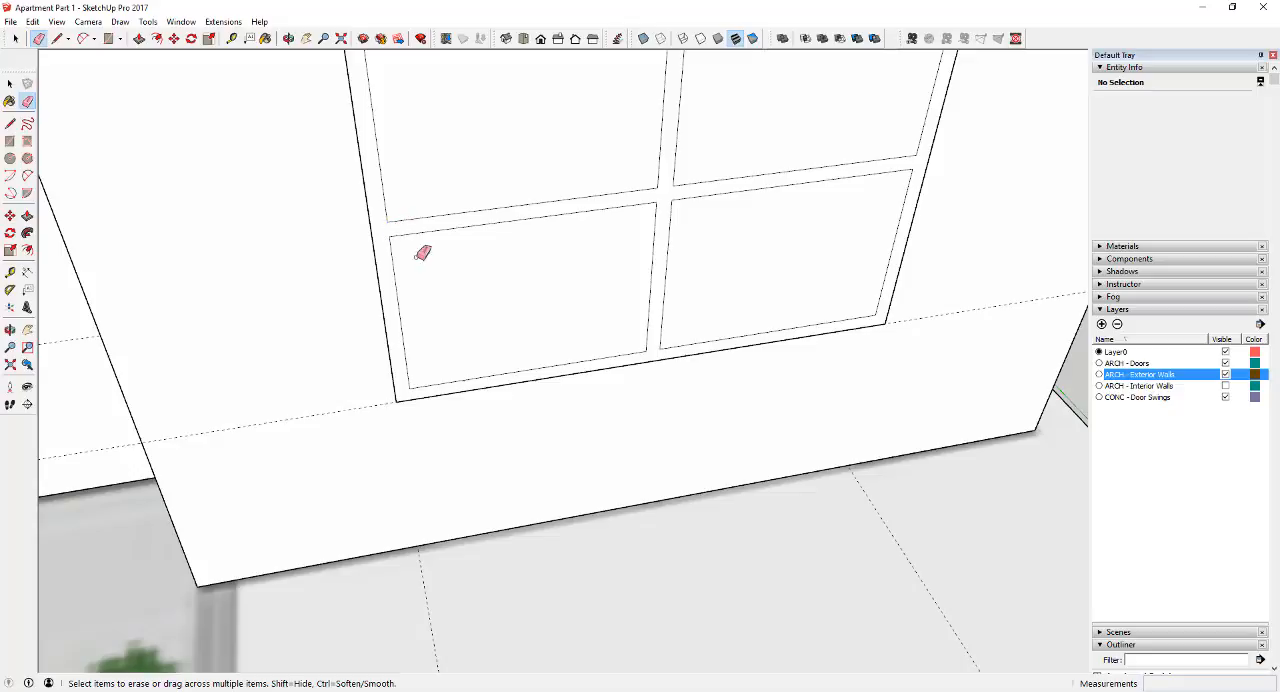
scroll(423, 253, "down", 3)
scroll(600, 150, "up", 3)
key("space")
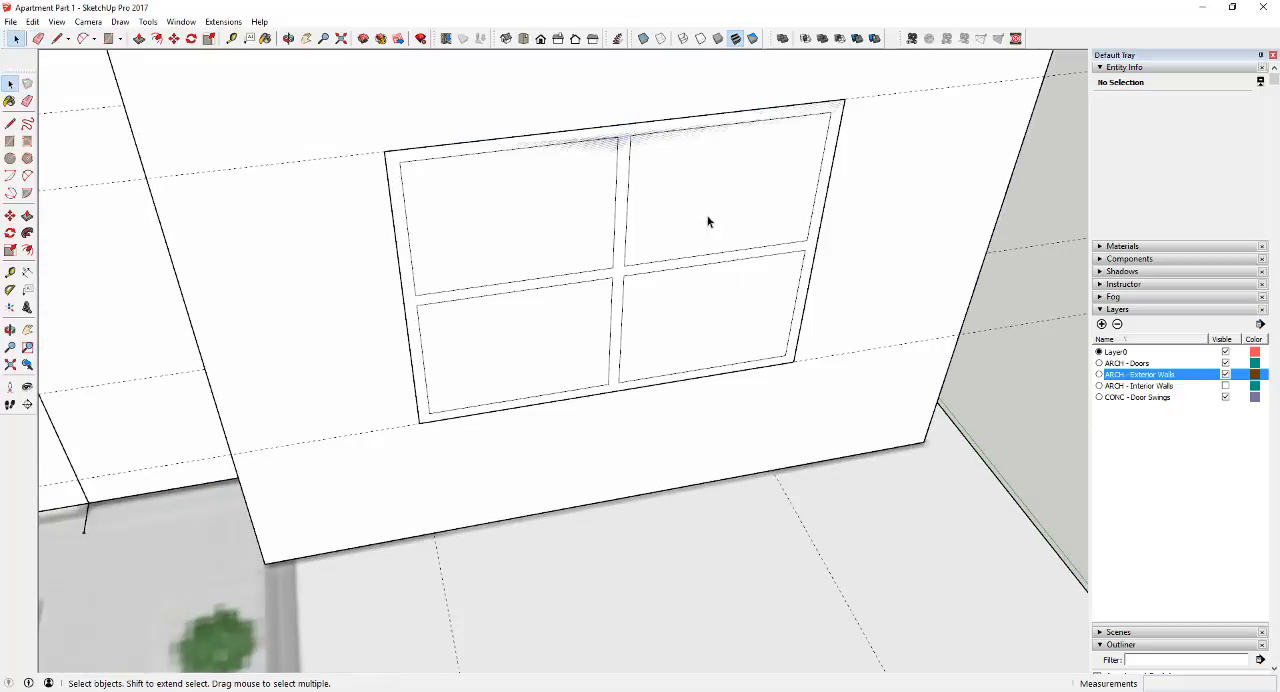
key("p")
left_click(723, 237)
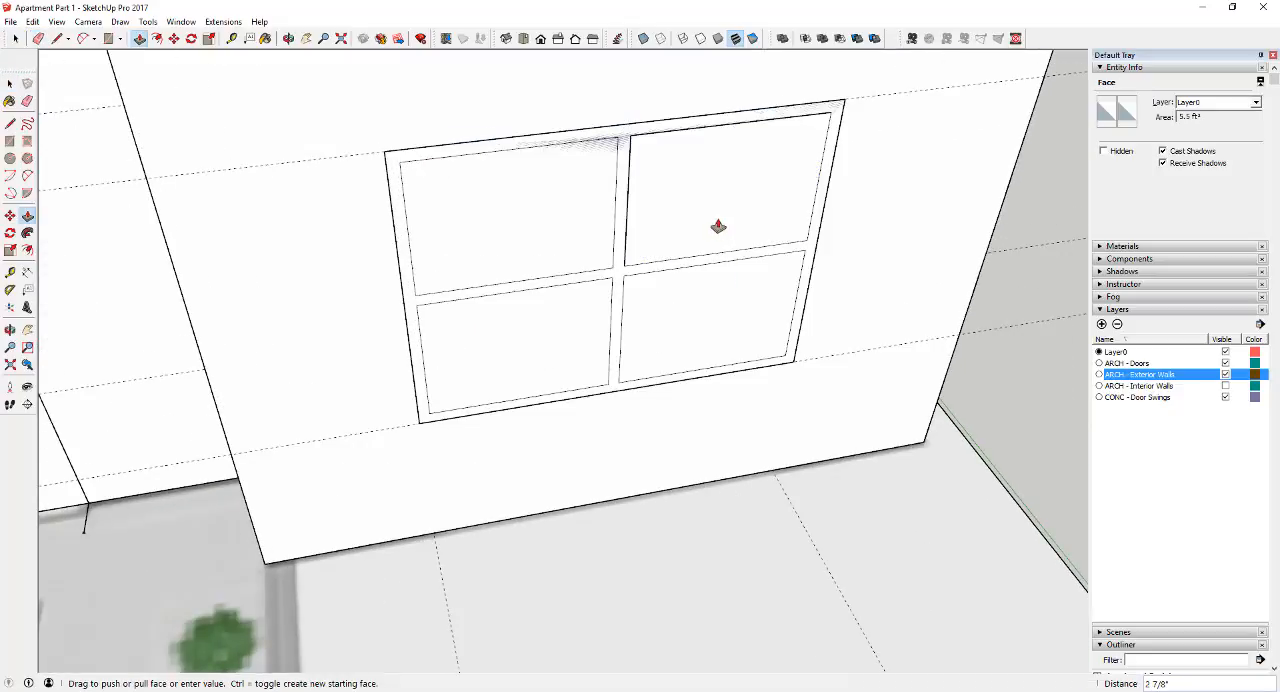
middle_click_drag(751, 214, 884, 168)
key("space")
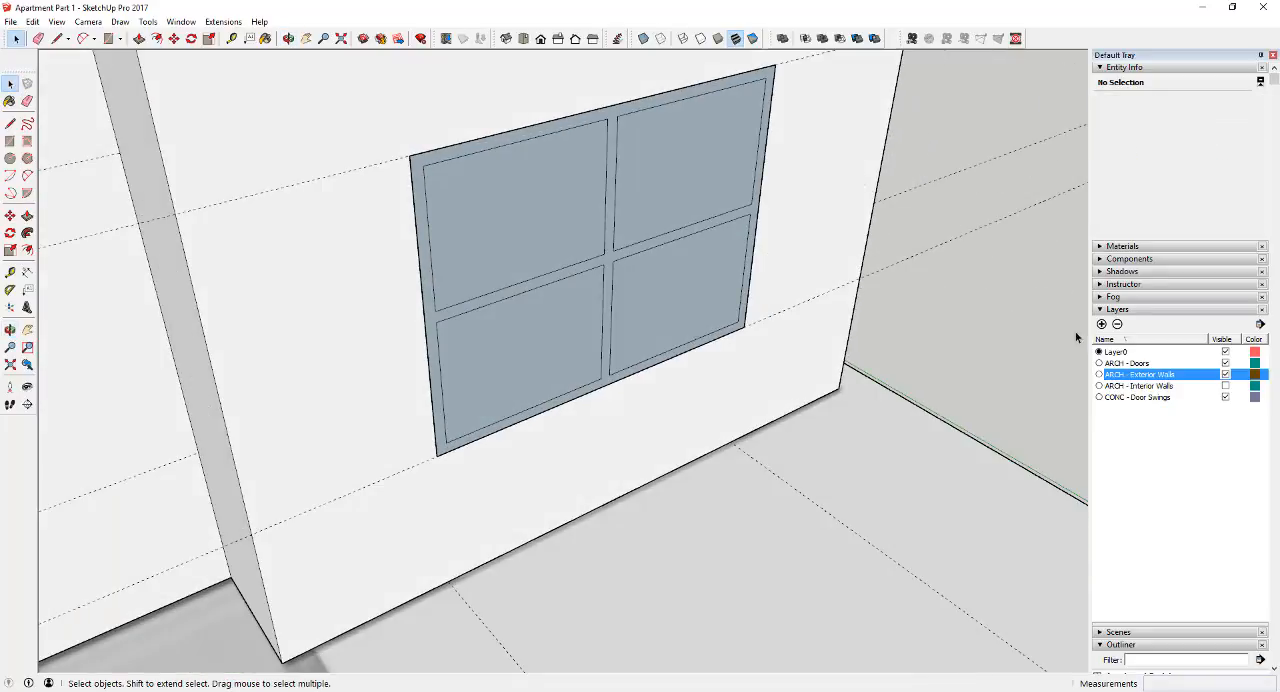
left_click(1225, 375)
scroll(697, 192, "up", 5)
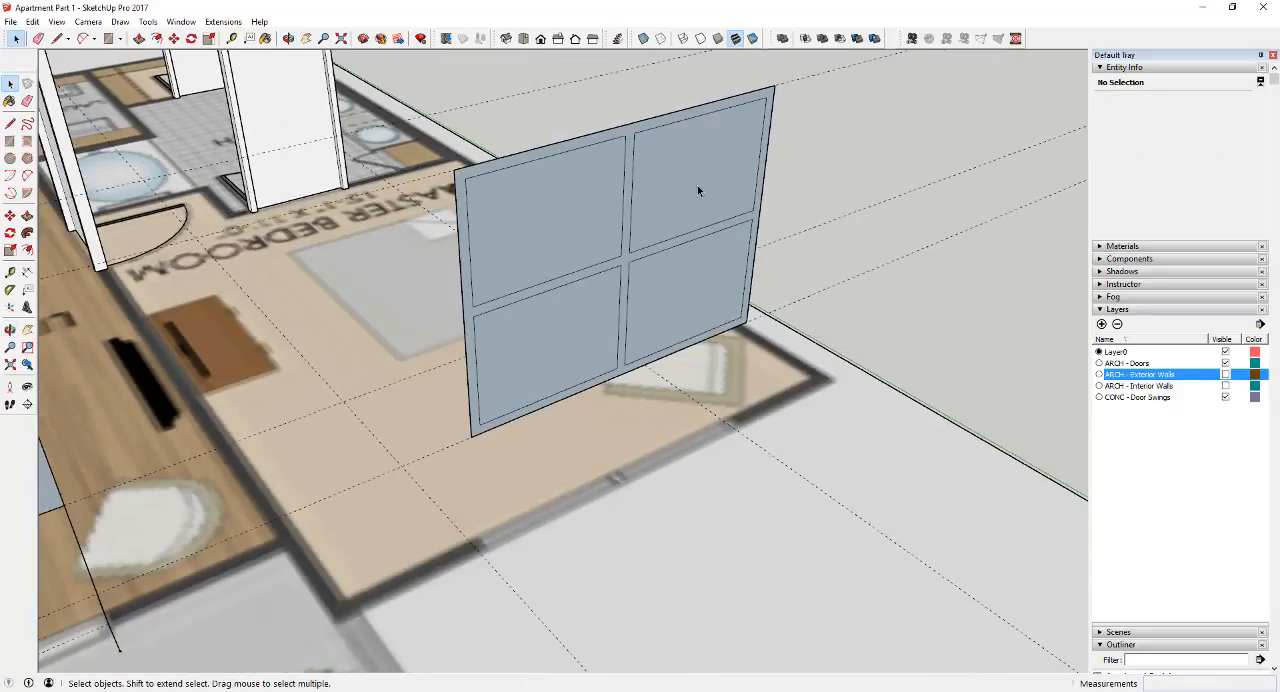
left_click(704, 199)
key("p")
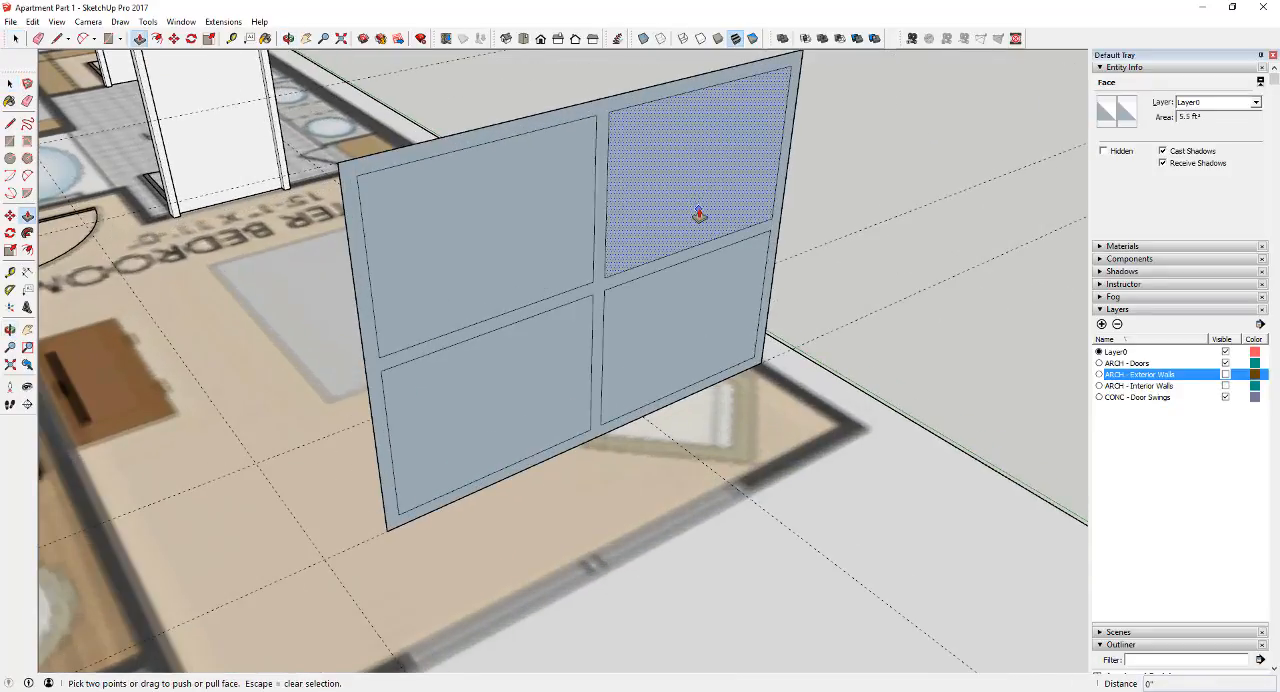
left_click(697, 214)
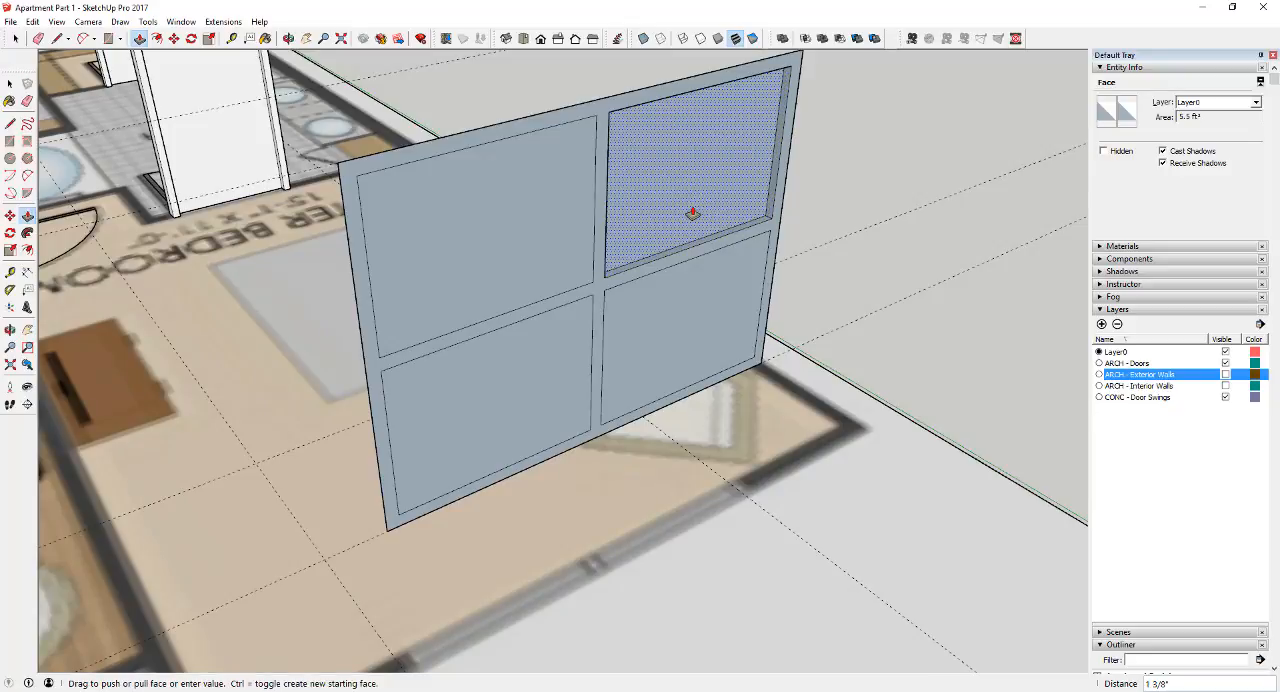
key("space")
middle_click_drag(661, 209, 1092, 182)
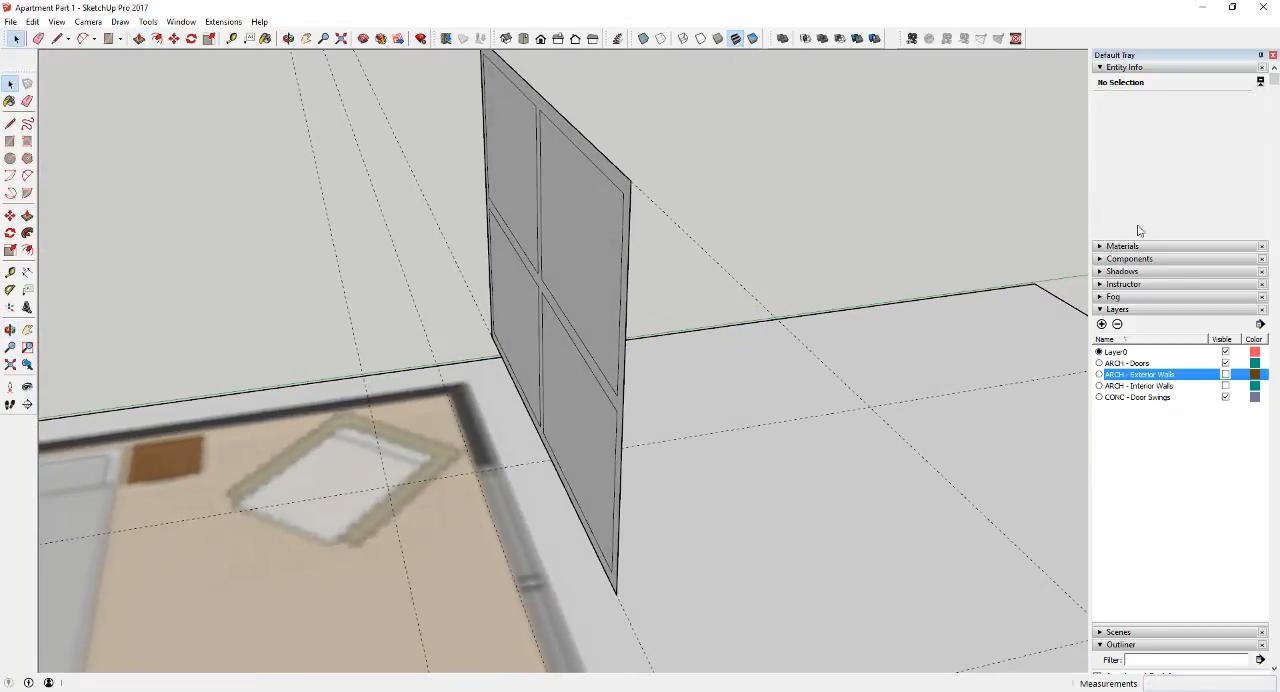
left_click(1225, 374)
Push/Pull the master bedroom window's frame face about 8 15/16", using the adjoining exterior wall's corner edge as the depth reference
scroll(871, 323, "down", 5)
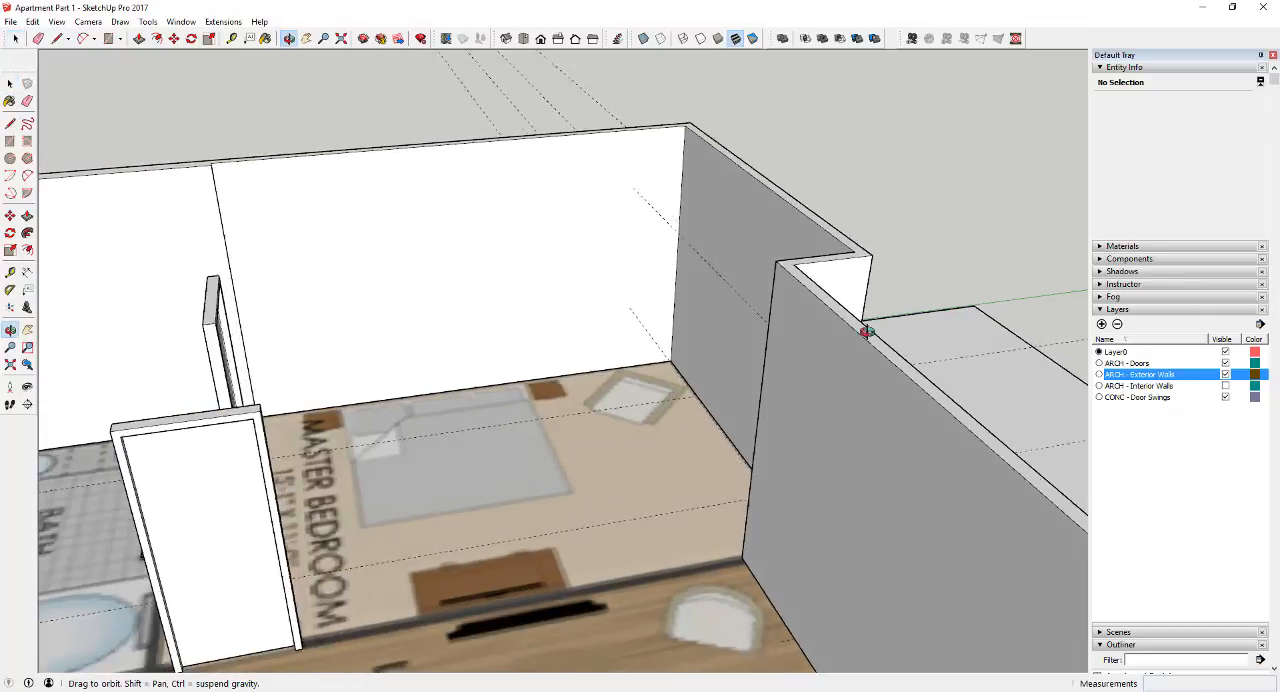
middle_click_drag(869, 329, 648, 243)
scroll(786, 296, "up", 6)
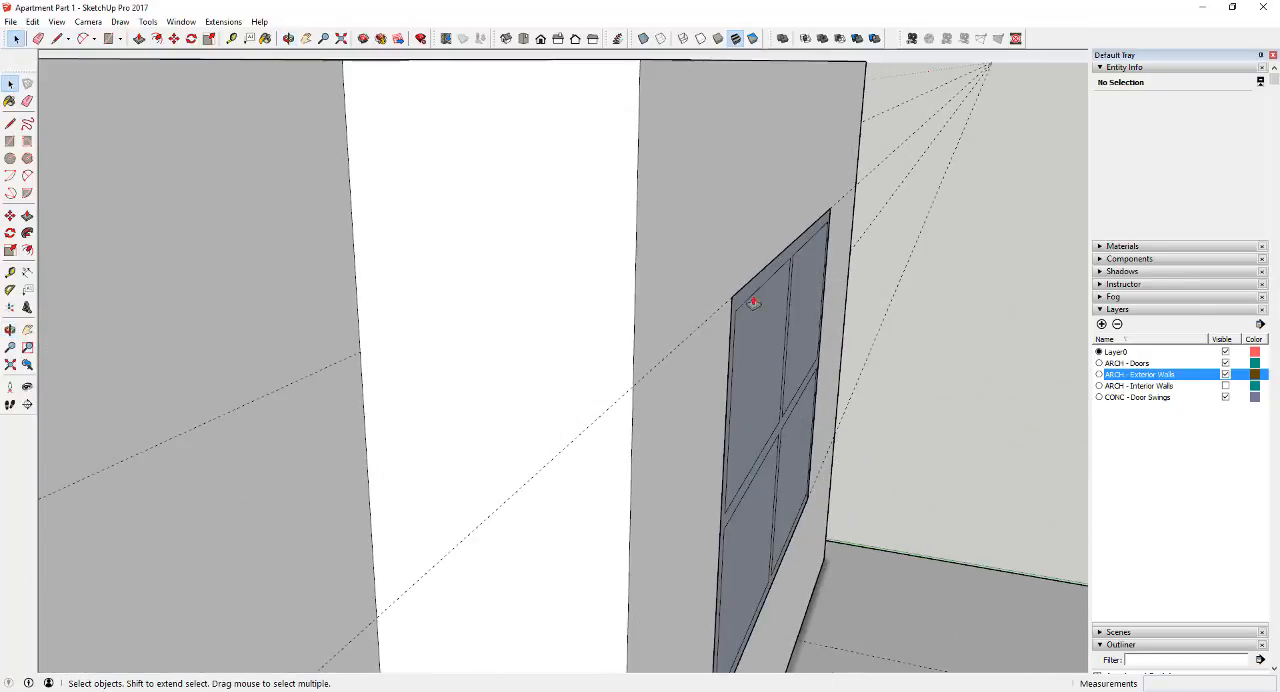
key("p")
left_click(737, 289)
scroll(706, 283, "down", 4)
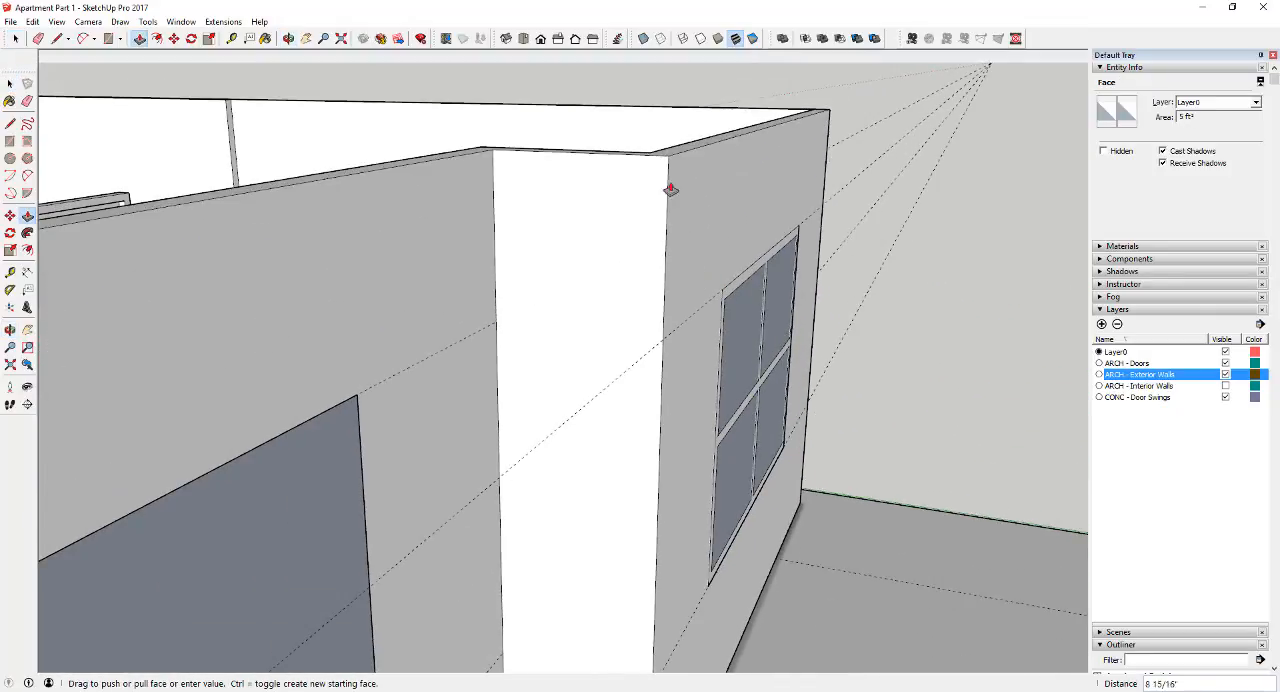
key("space")
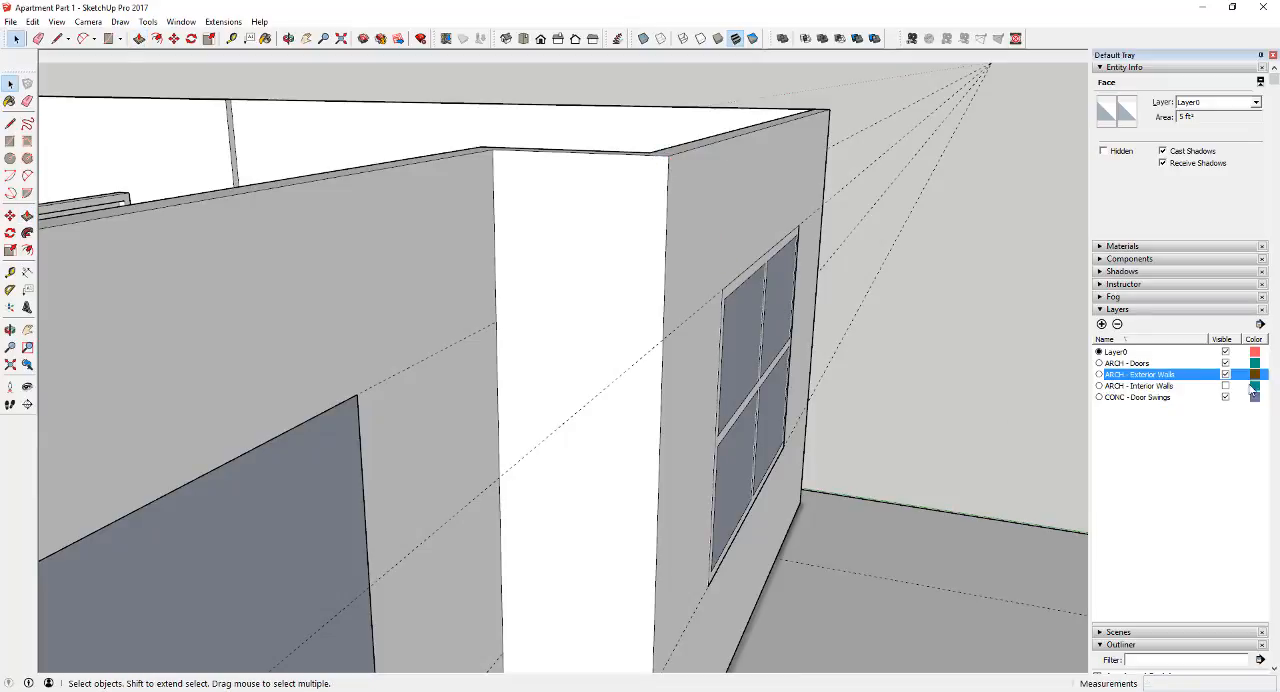
Hide the ARCH - Exterior Walls layer and push one of the window's upper panes back into its frame
left_click(1225, 374)
middle_click_drag(930, 340, 920, 365)
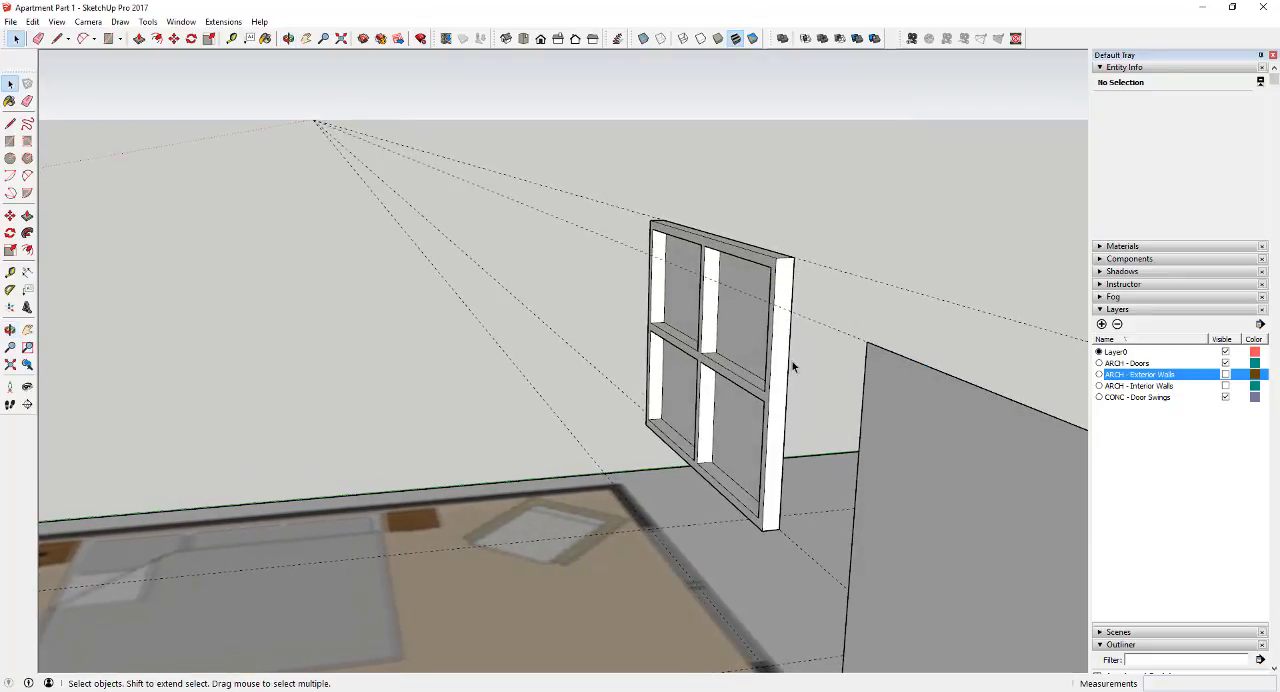
scroll(903, 382, "down", 1)
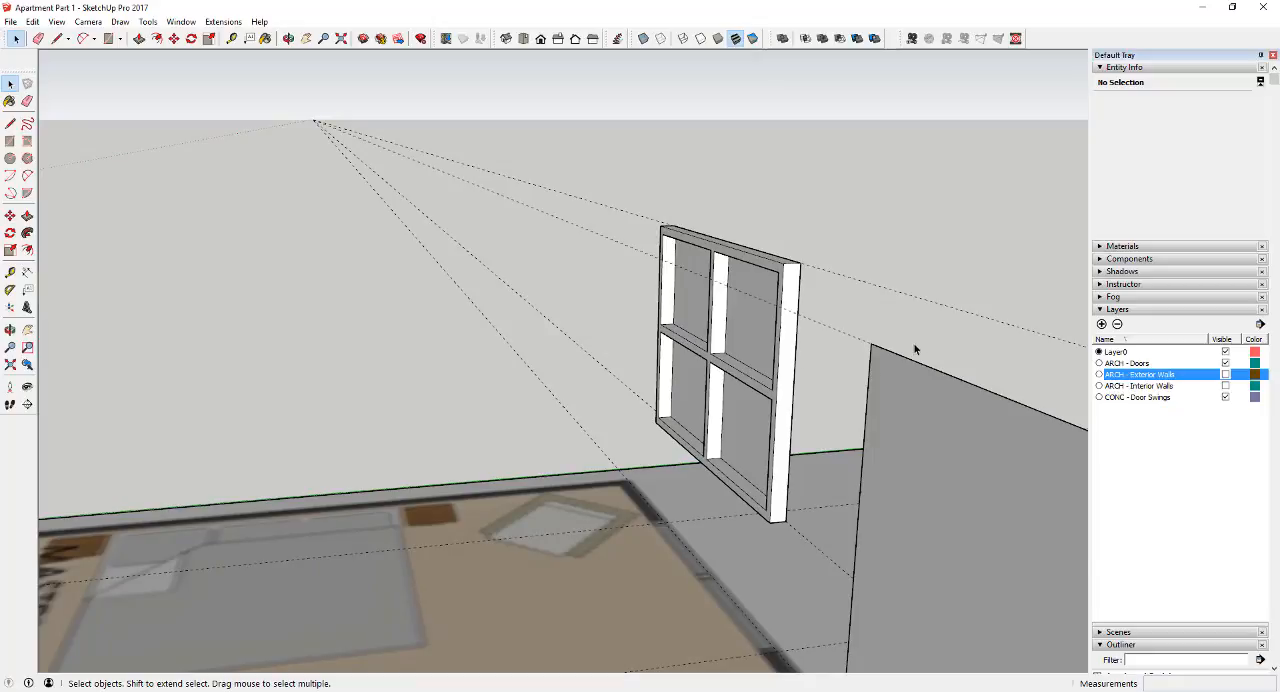
middle_click_drag(915, 349, 693, 325)
scroll(693, 325, "up", 3)
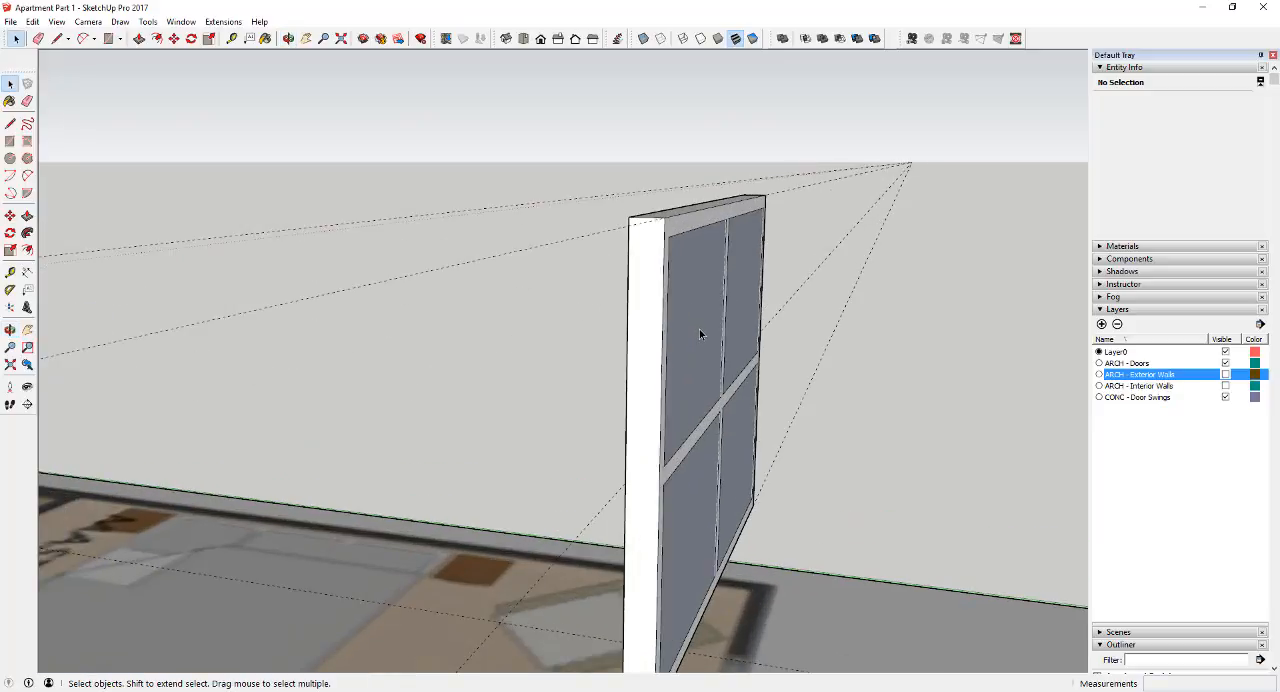
key("p")
left_click(694, 332)
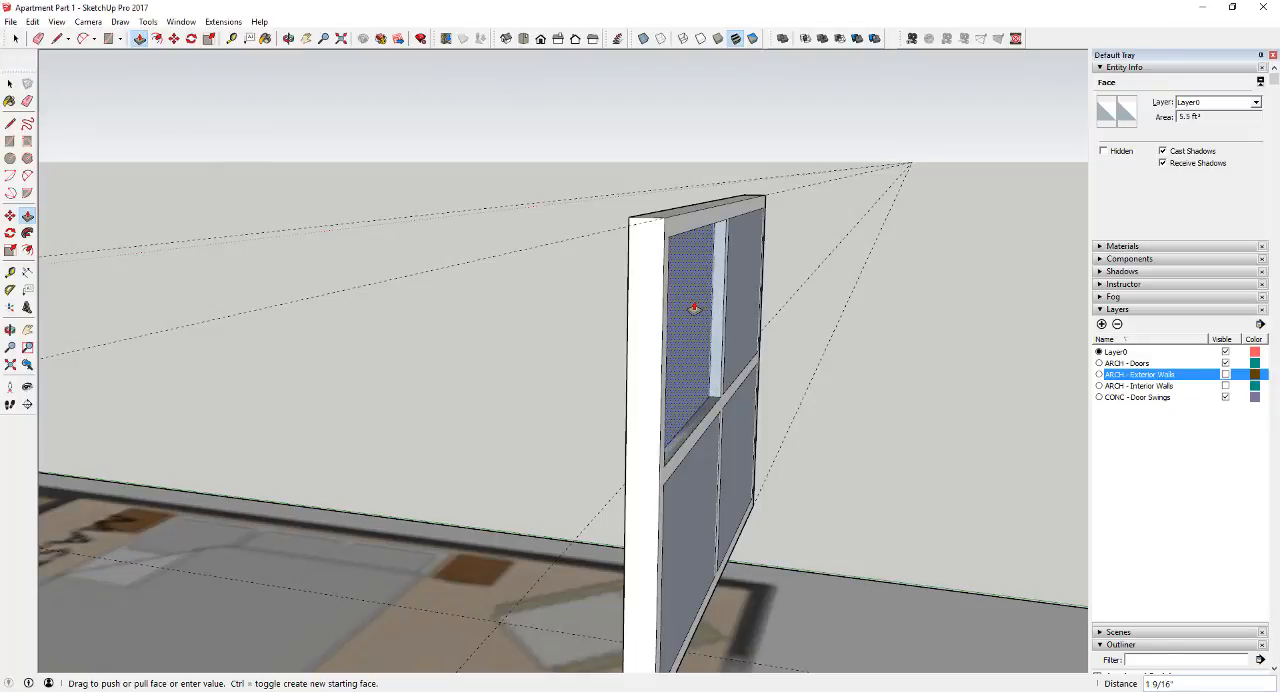
Push the master bedroom window's panes 1 1/2" back into the frame, repeating the same depth on all four
key("Return")
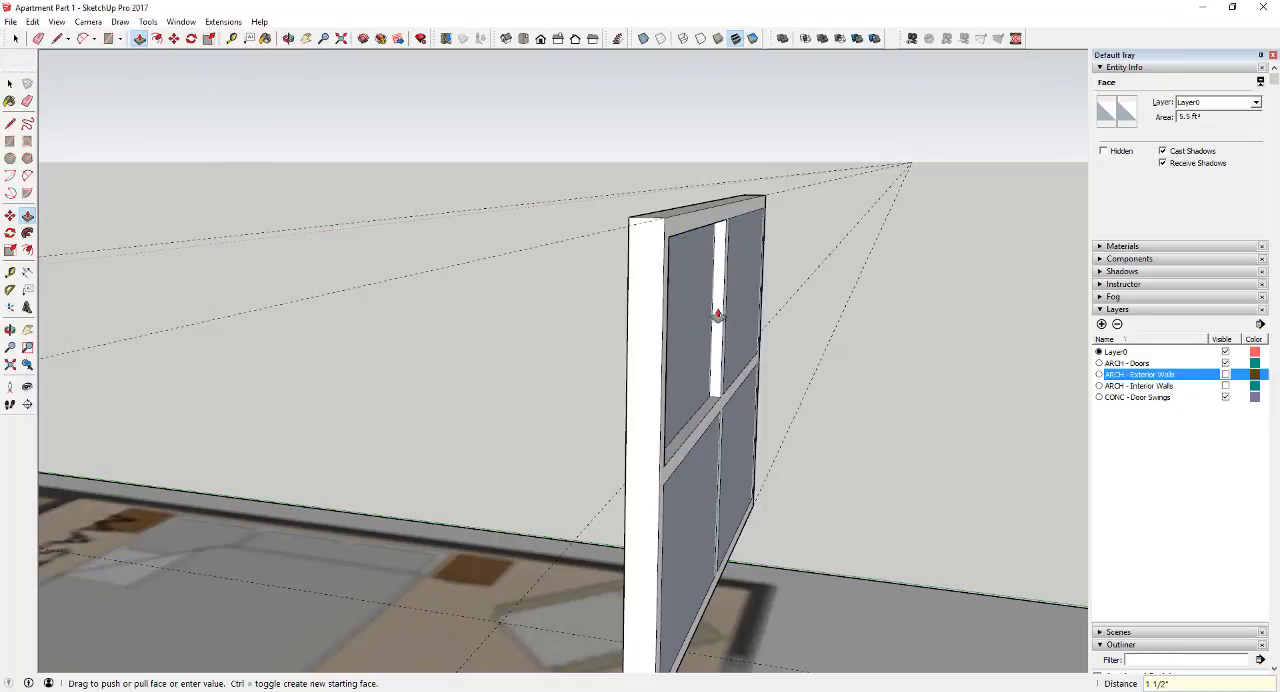
double_click(746, 324)
double_click(741, 428)
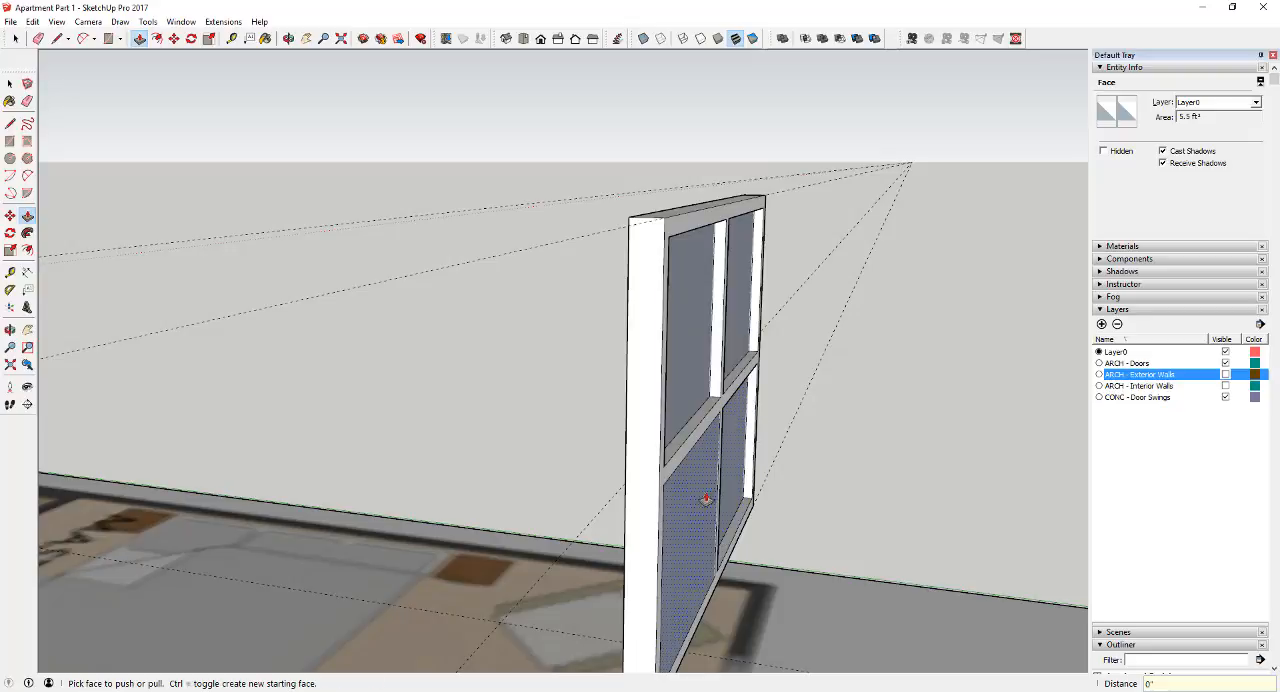
middle_click_drag(704, 504, 771, 474)
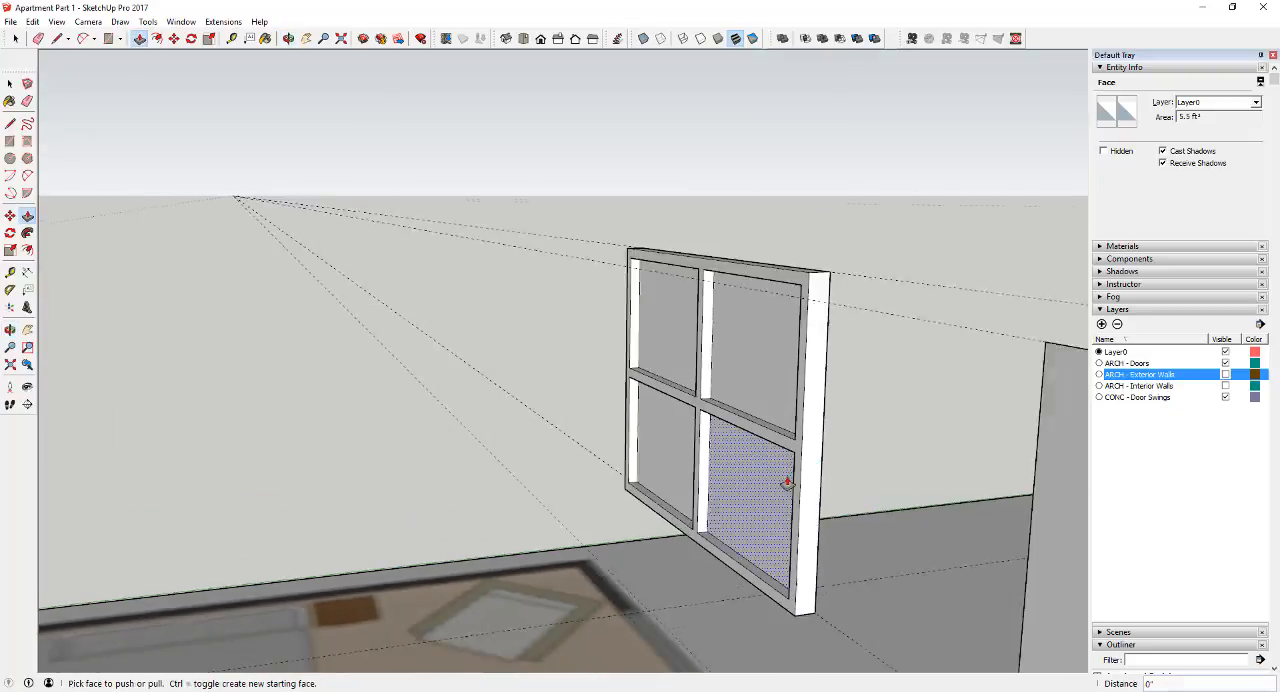
scroll(781, 488, "up", 2)
key("space")
scroll(729, 437, "up", 2)
scroll(557, 277, "down", 3)
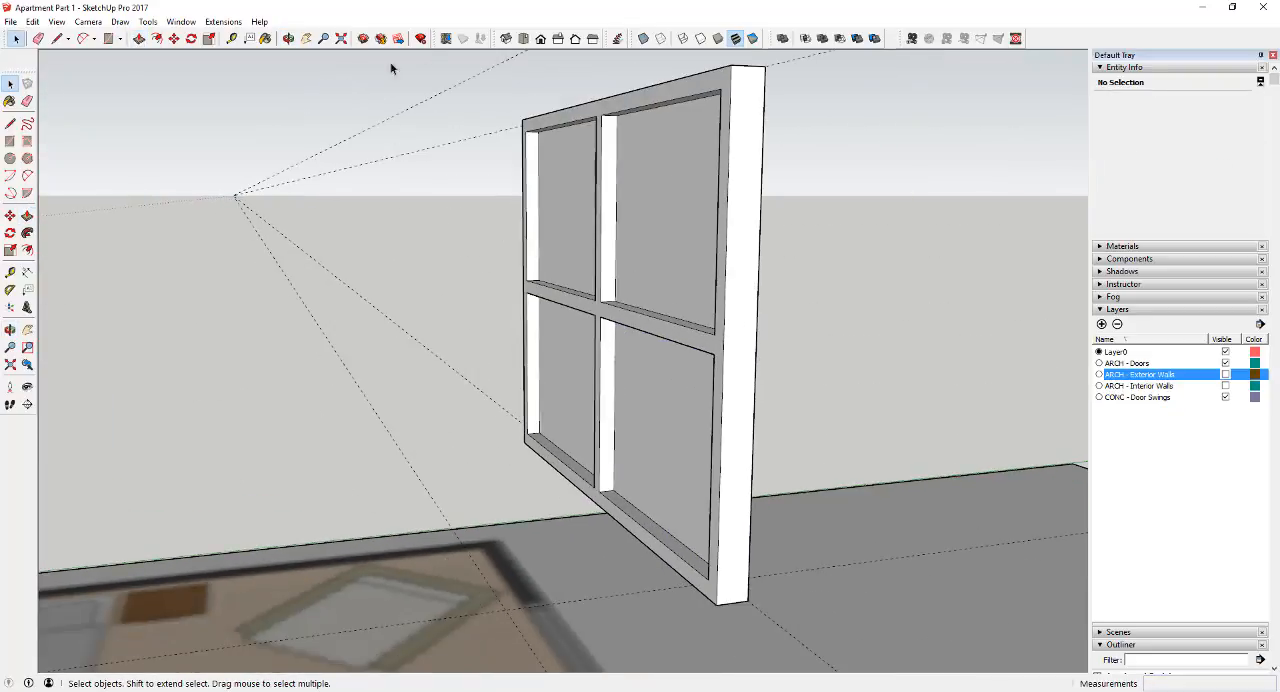
scroll(572, 305, "down", 3)
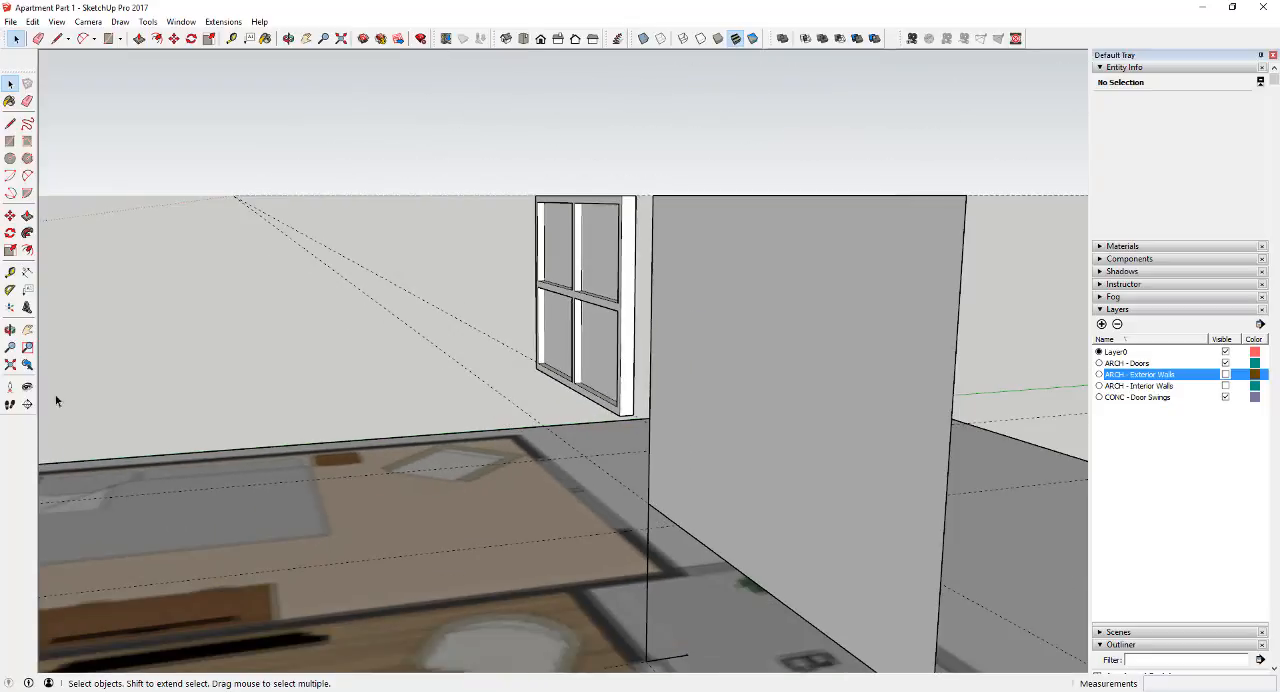
Cut horizontally through the master bedroom window with a section plane and examine its frame and pane thickness from above
left_click(27, 404)
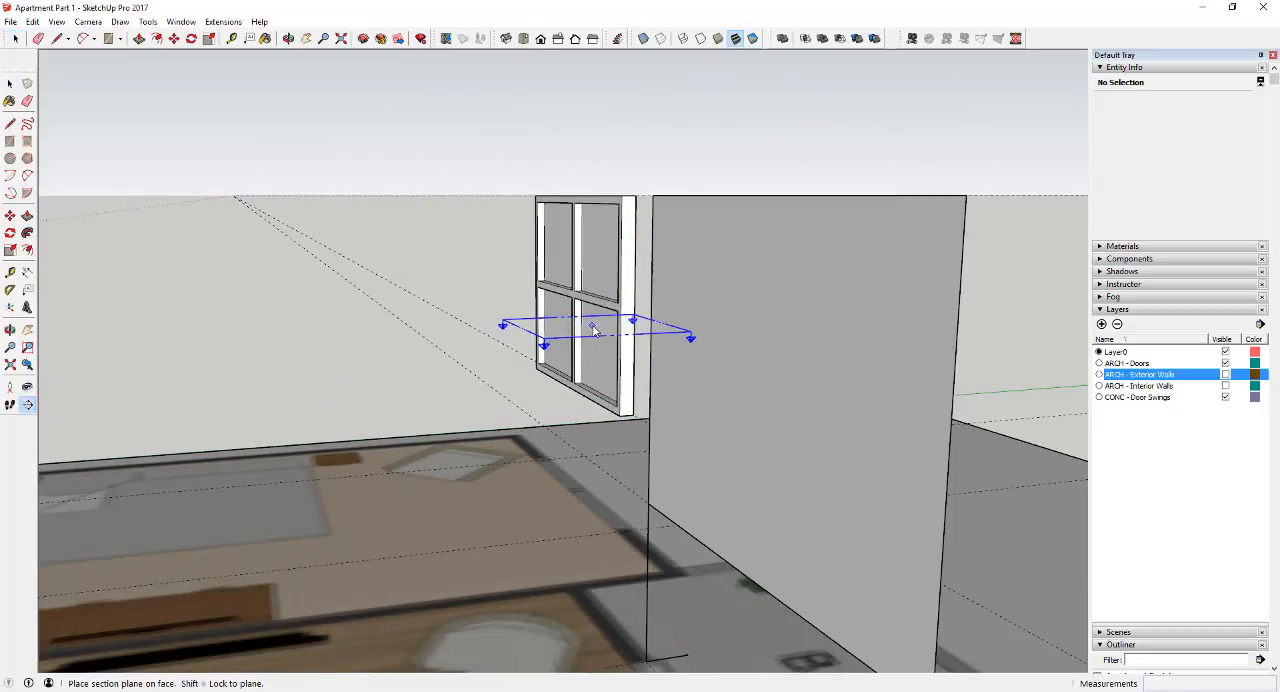
left_click(593, 329)
middle_click_drag(593, 329, 602, 368)
scroll(619, 354, "up", 4)
scroll(609, 352, "down", 3)
scroll(688, 339, "up", 3)
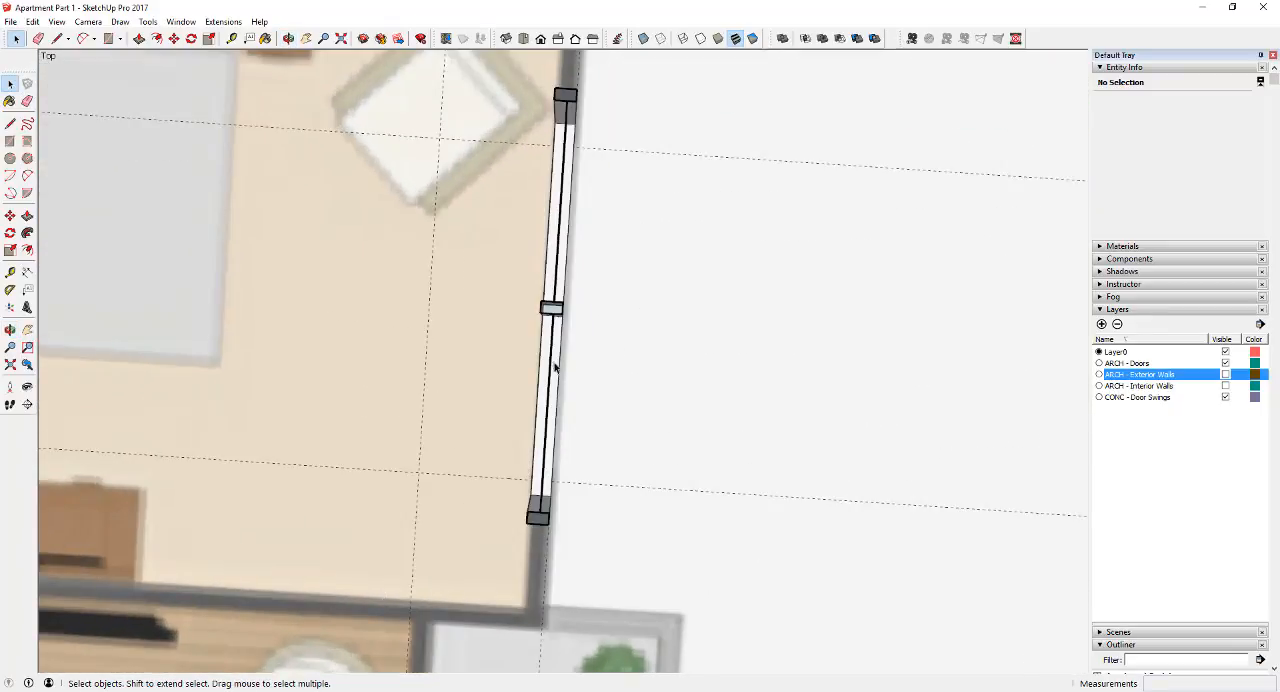
scroll(555, 368, "down", 2)
scroll(557, 271, "up", 2)
middle_click_drag(557, 271, 580, 263)
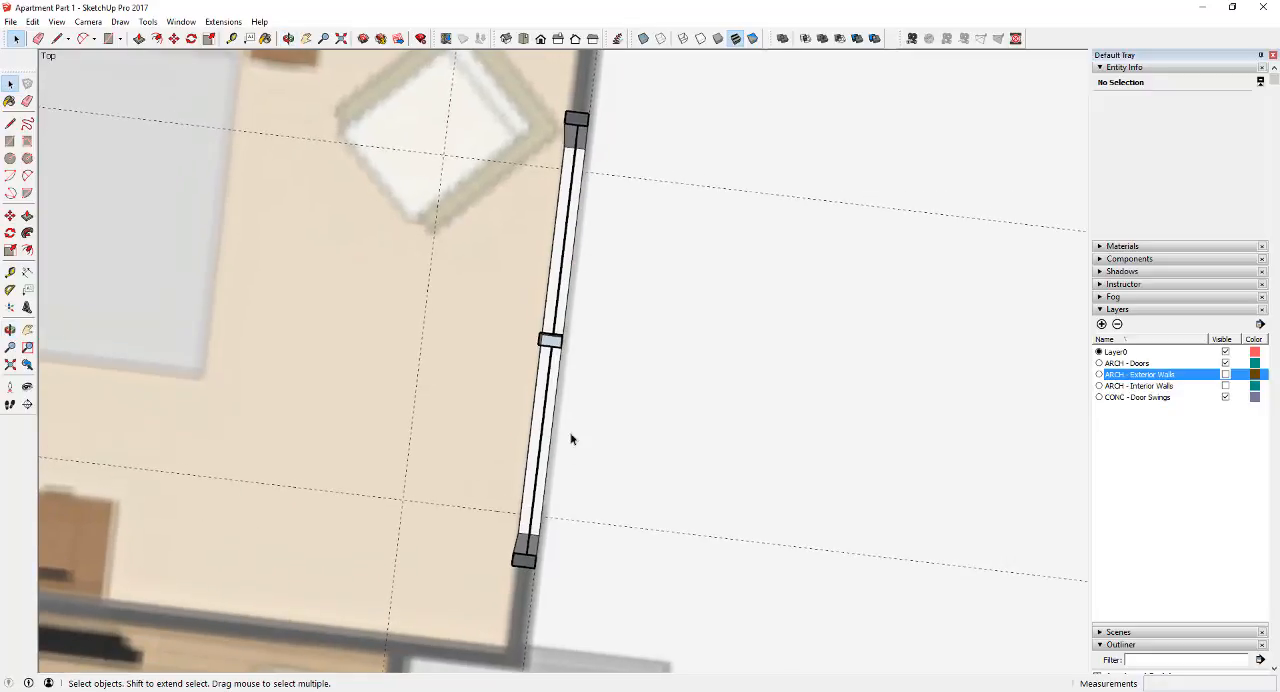
middle_click_drag(571, 438, 555, 415)
scroll(580, 480, "down", 1)
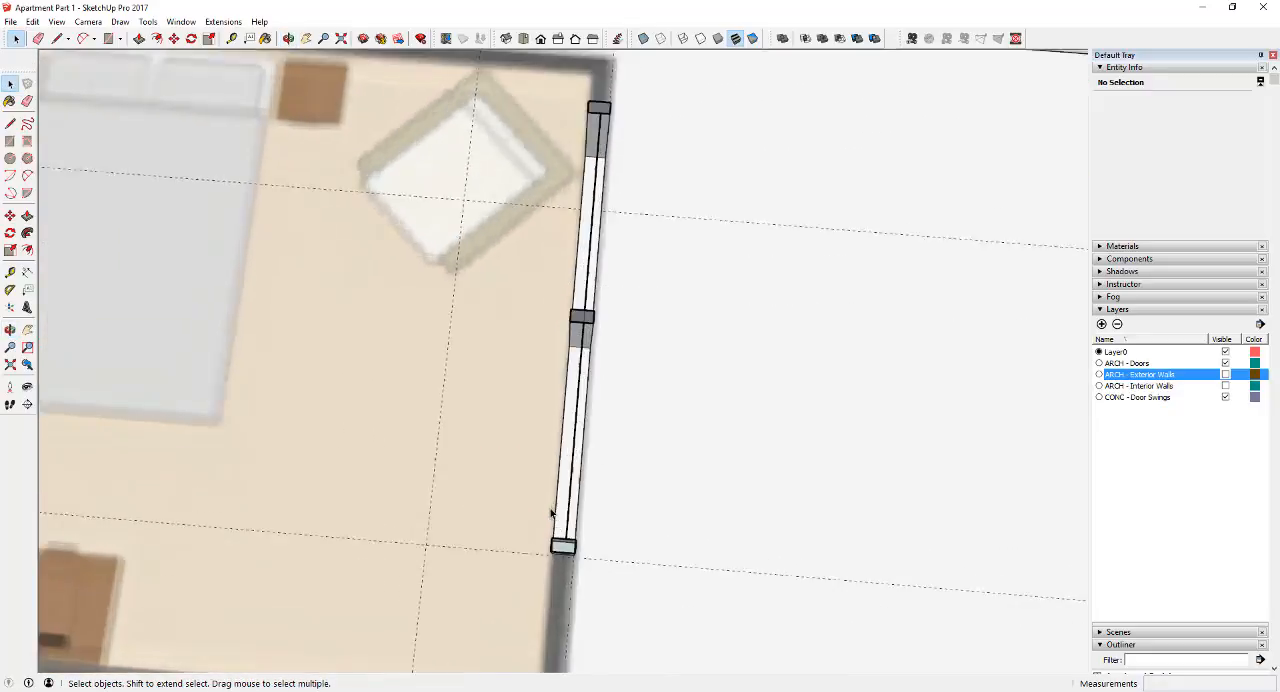
scroll(571, 503, "up", 3)
scroll(571, 503, "down", 3)
left_click(522, 39)
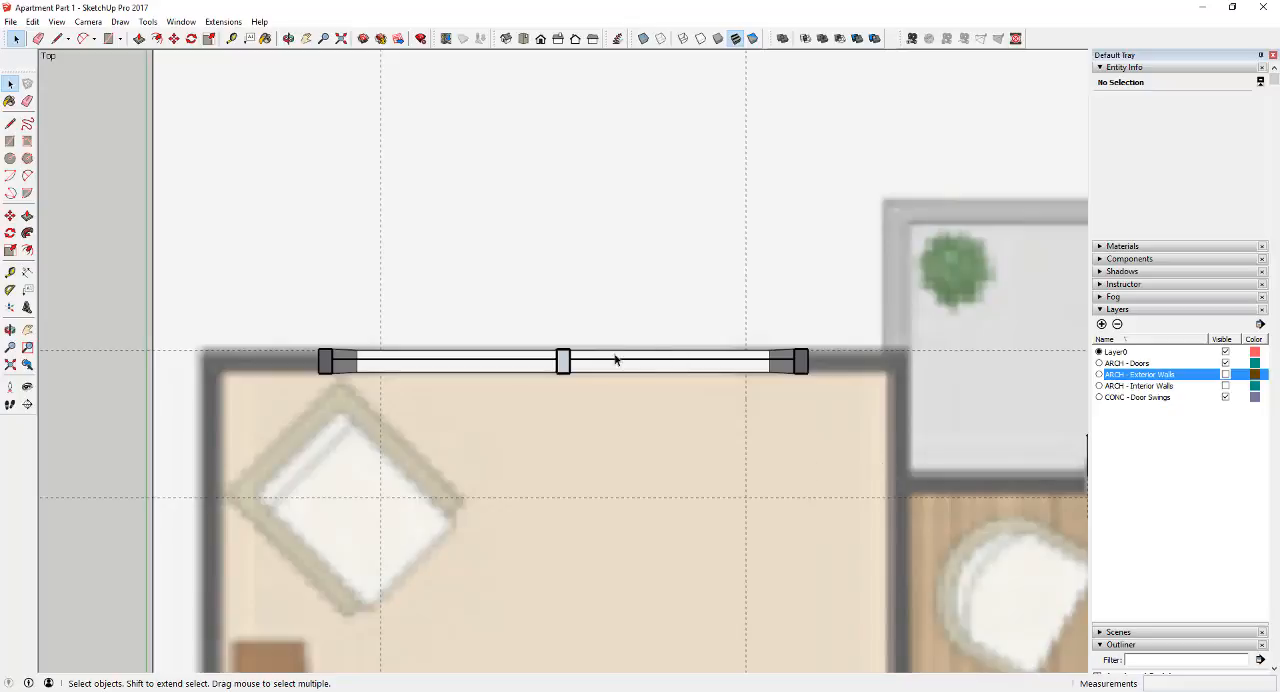
scroll(602, 361, "down", 9)
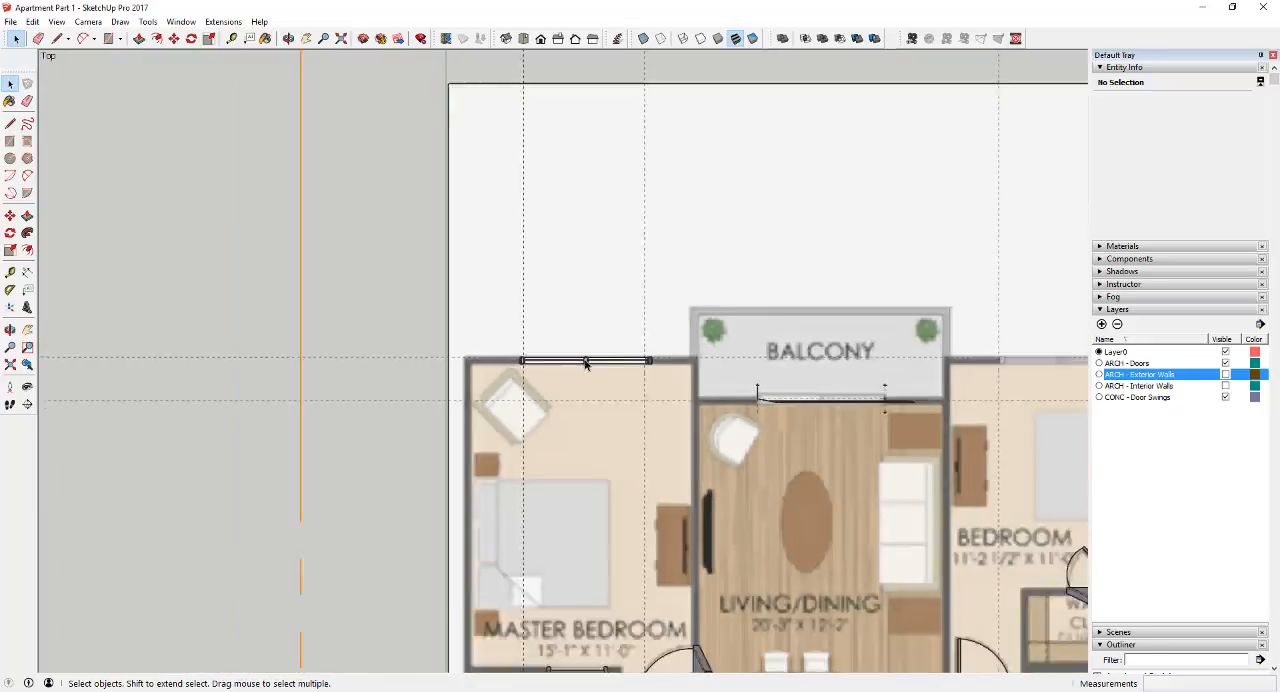
Delete the section plane and make the ARCH - Exterior Walls layer visible again
left_click(602, 397)
middle_click_drag(602, 398, 895, 155)
middle_click_drag(517, 457, 832, 364)
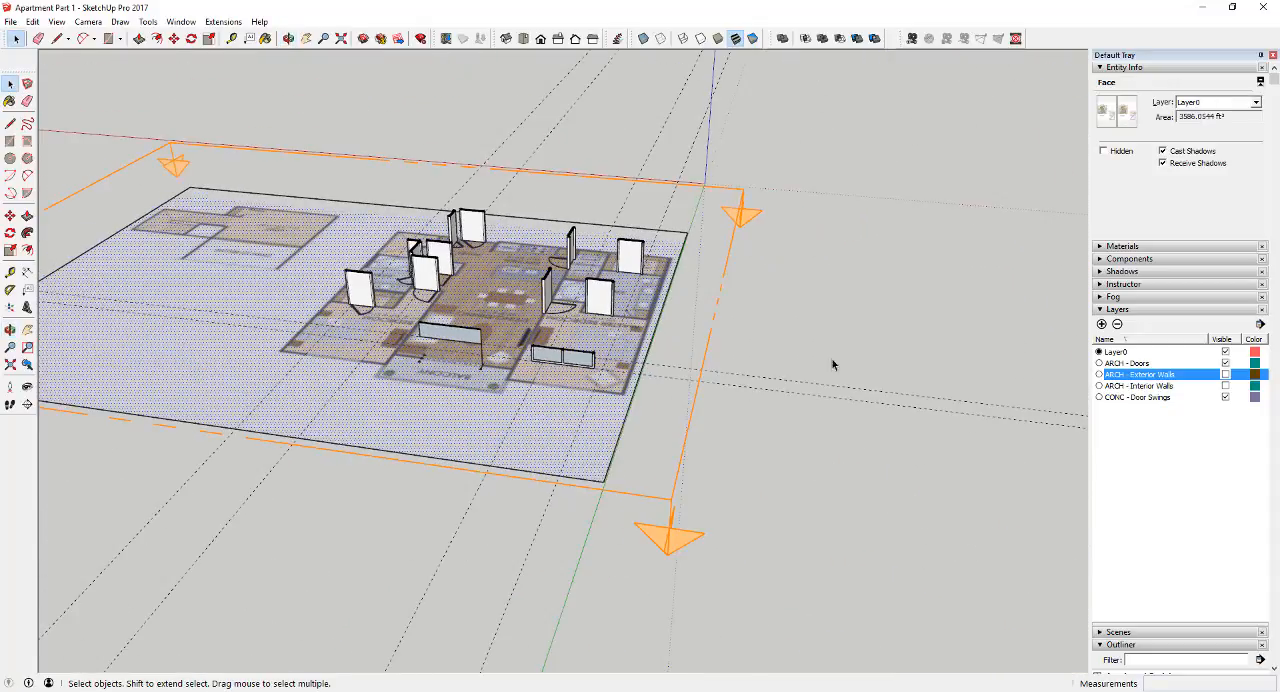
left_click(625, 461)
middle_click_drag(625, 461, 720, 316)
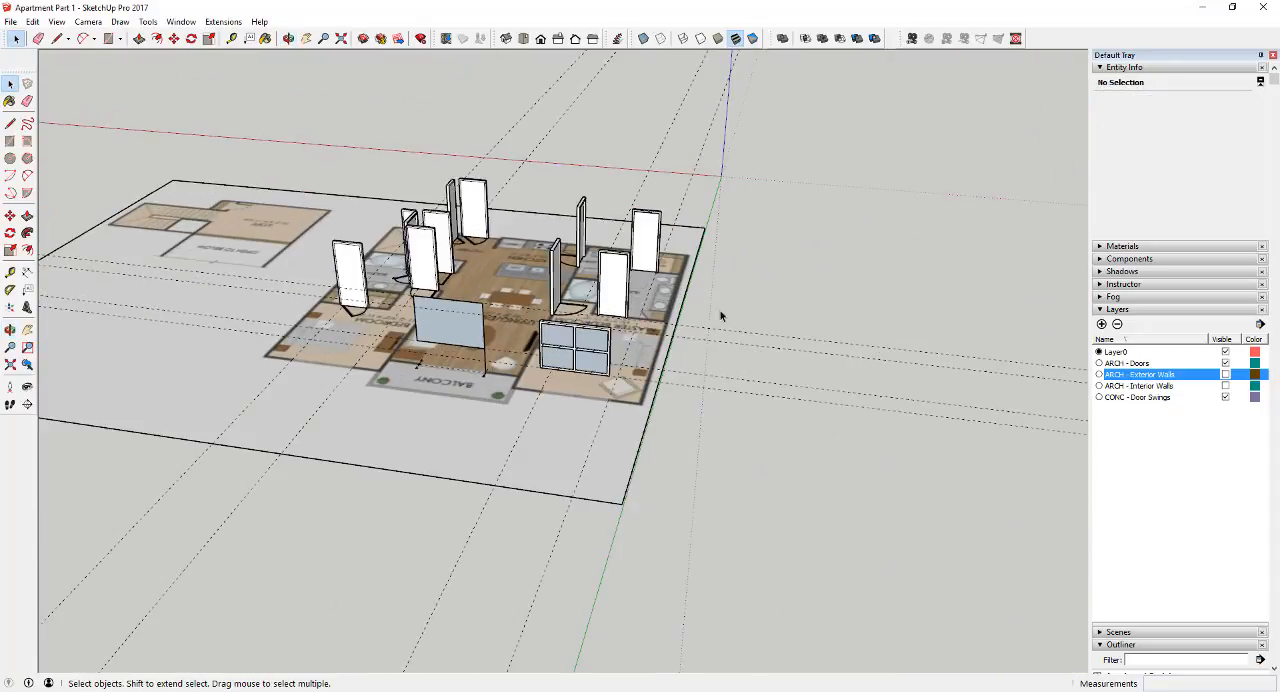
left_click(1225, 374)
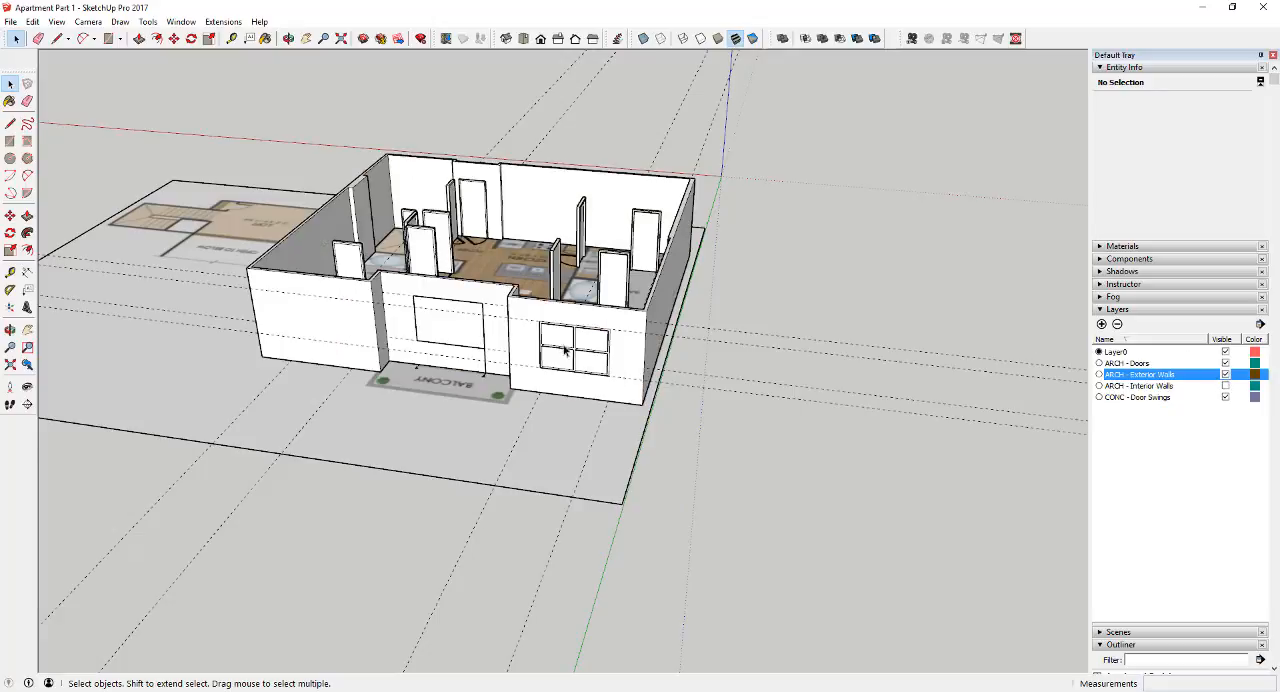
Open the exterior wall group for editing and draw a rectangle on the wall matching the master bedroom window's outer corners
scroll(550, 332, "up", 6)
key("r")
key("space")
double_click(562, 290)
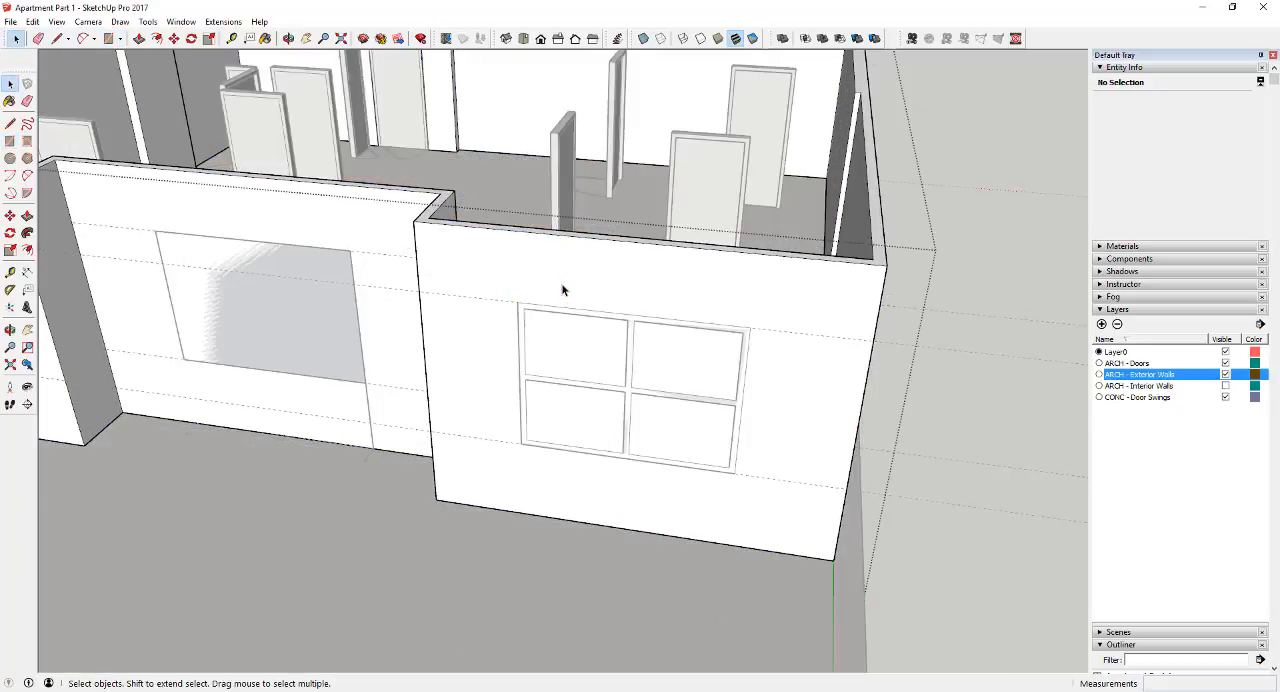
key("r")
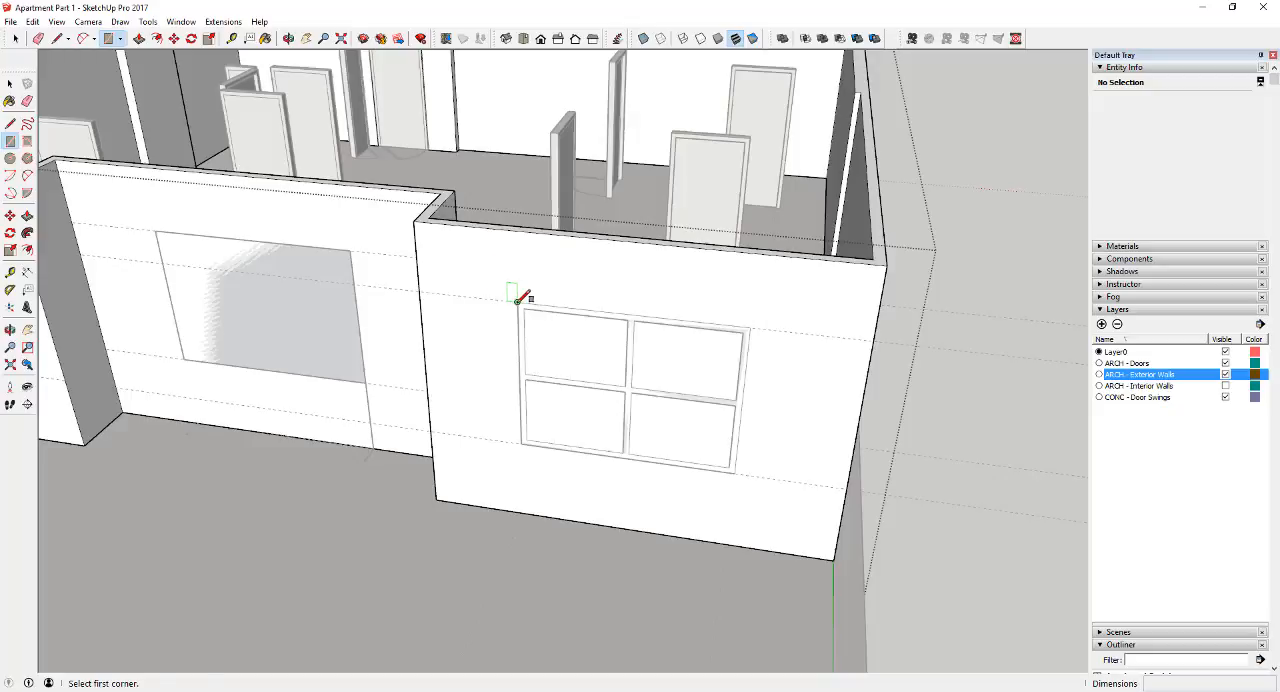
left_click(517, 302)
left_click(735, 473)
key("space")
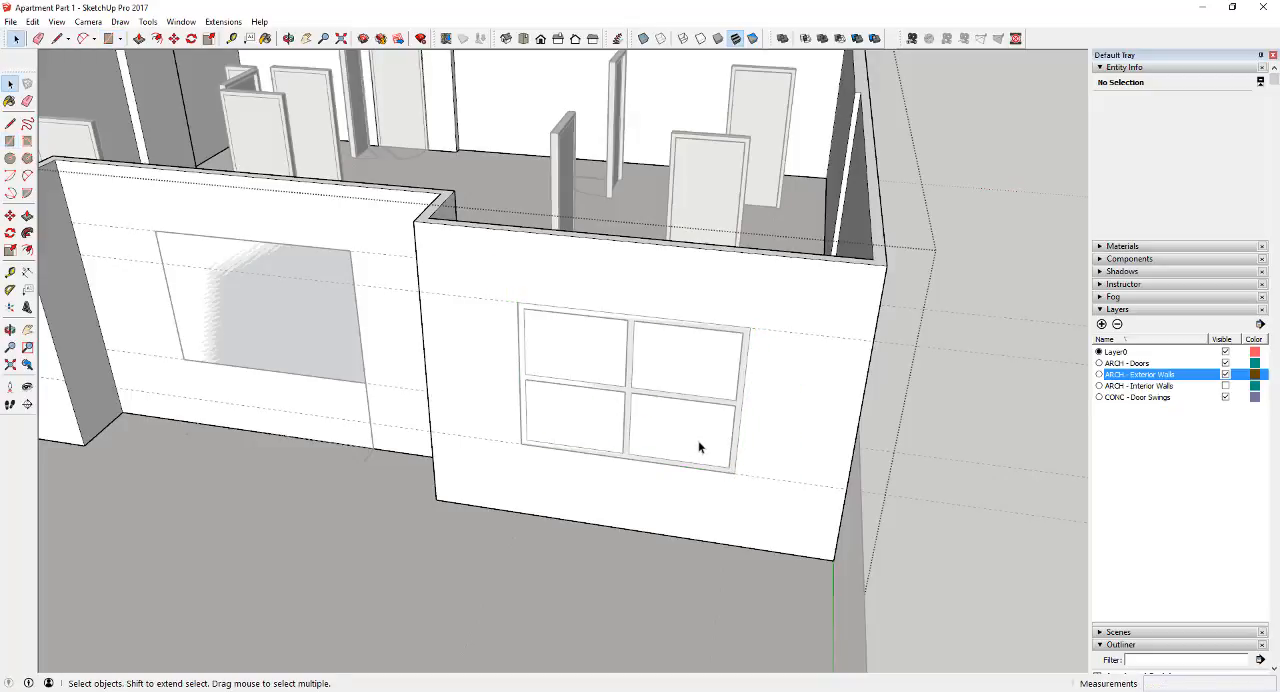
Push the window rectangle 3 5/8" through the exterior wall, using the wall's inner edge as reference, to cut the master bedroom opening
key("p")
left_click(690, 425)
left_click(874, 263)
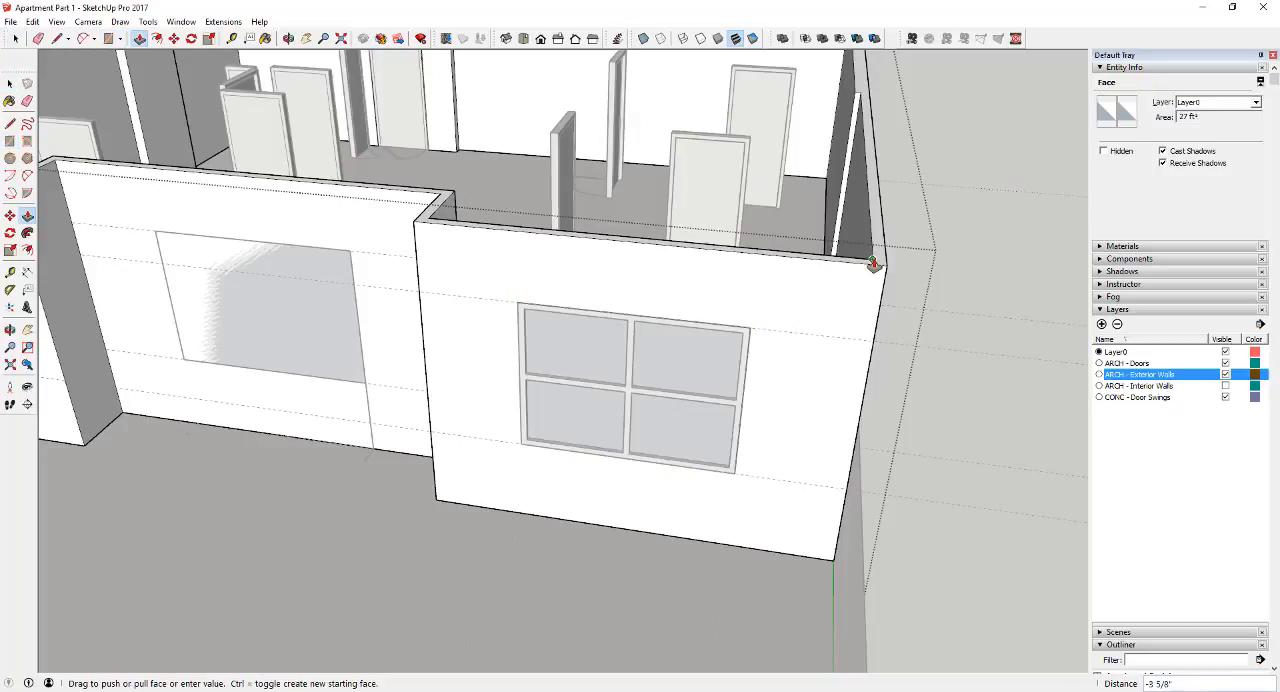
key("space")
middle_click_drag(997, 491, 1225, 575)
middle_click_drag(751, 363, 1085, 200)
scroll(612, 300, "down", 3)
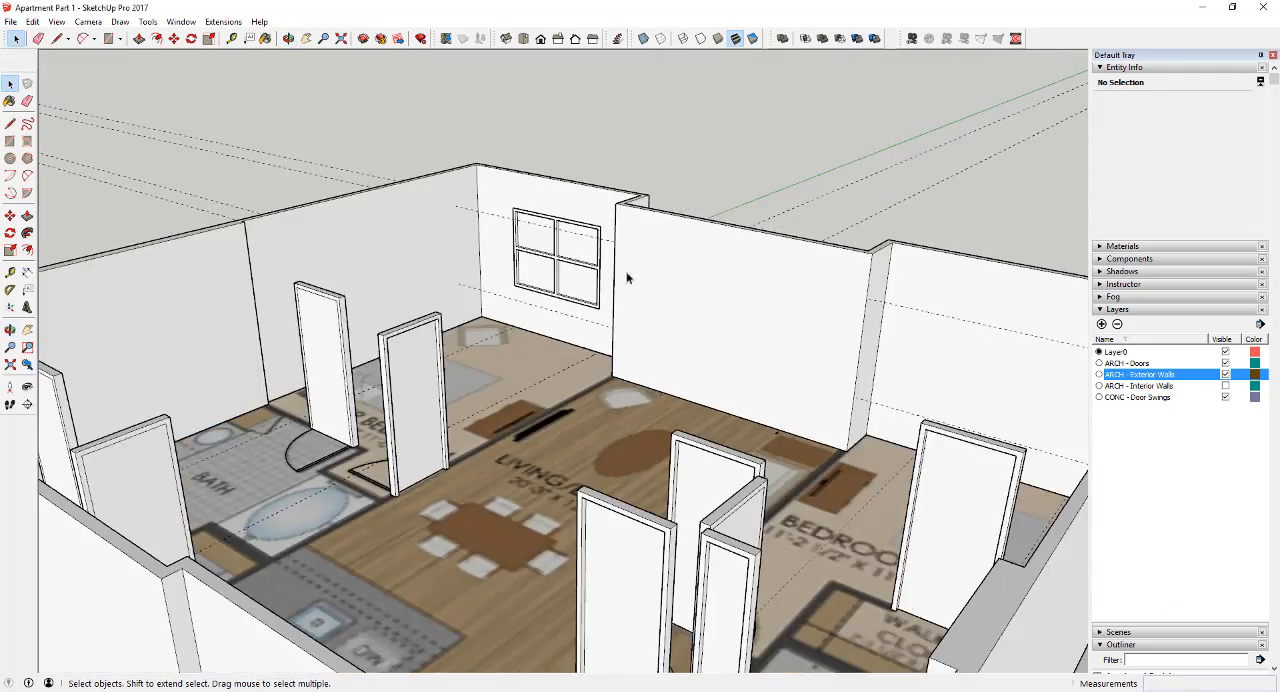
scroll(627, 278, "down", 5)
middle_click_drag(640, 282, 480, 406)
middle_click_drag(760, 412, 691, 399)
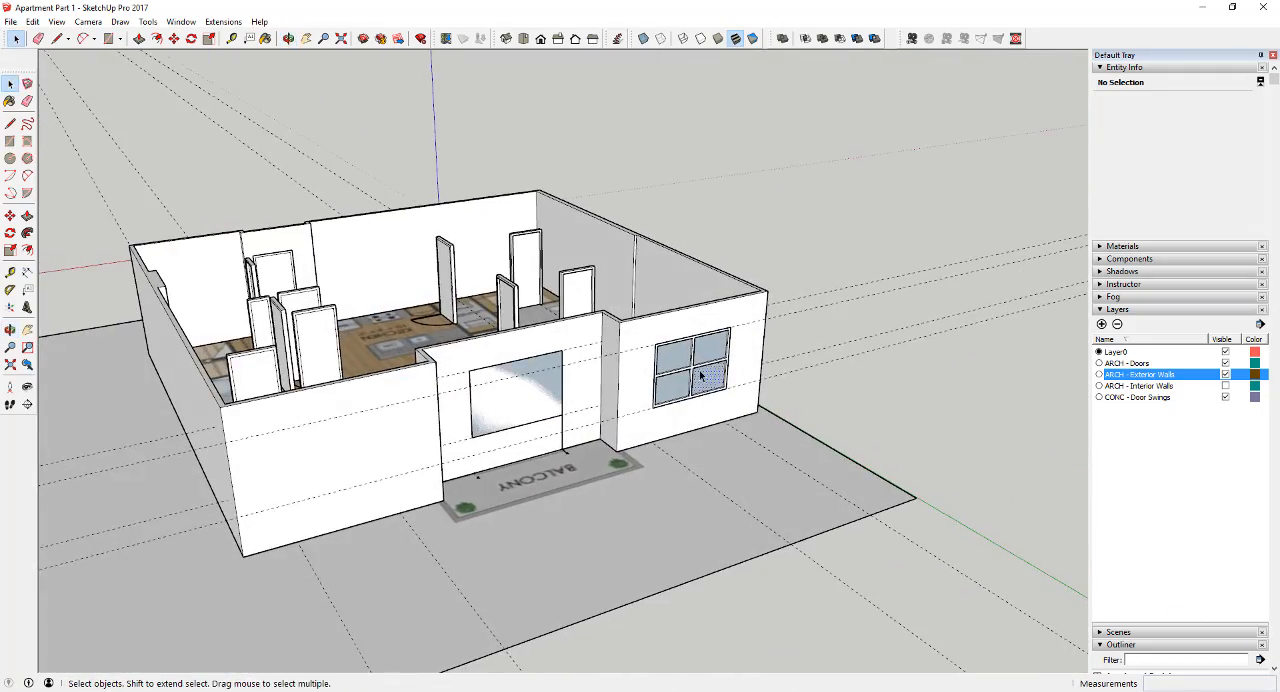
Group all the master bedroom window's geometry and name the group Exterior Window - 6'0
left_click(706, 377)
left_click_drag(724, 442, 722, 440)
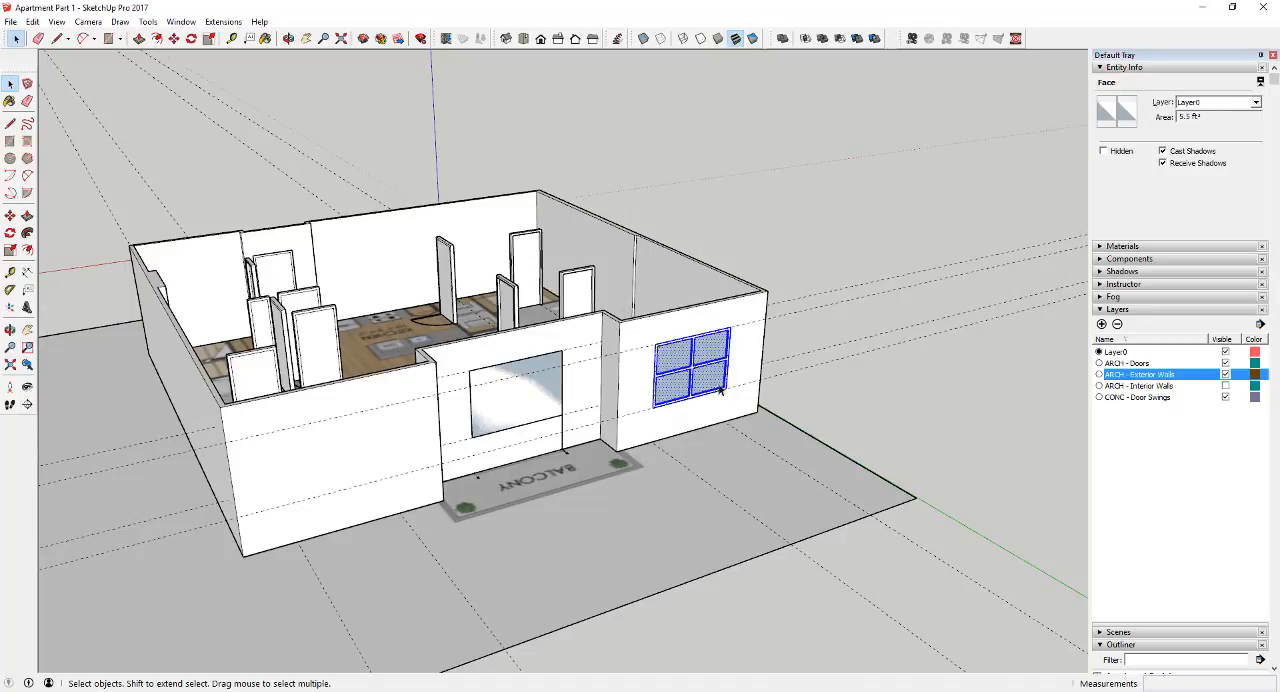
right_click(692, 362)
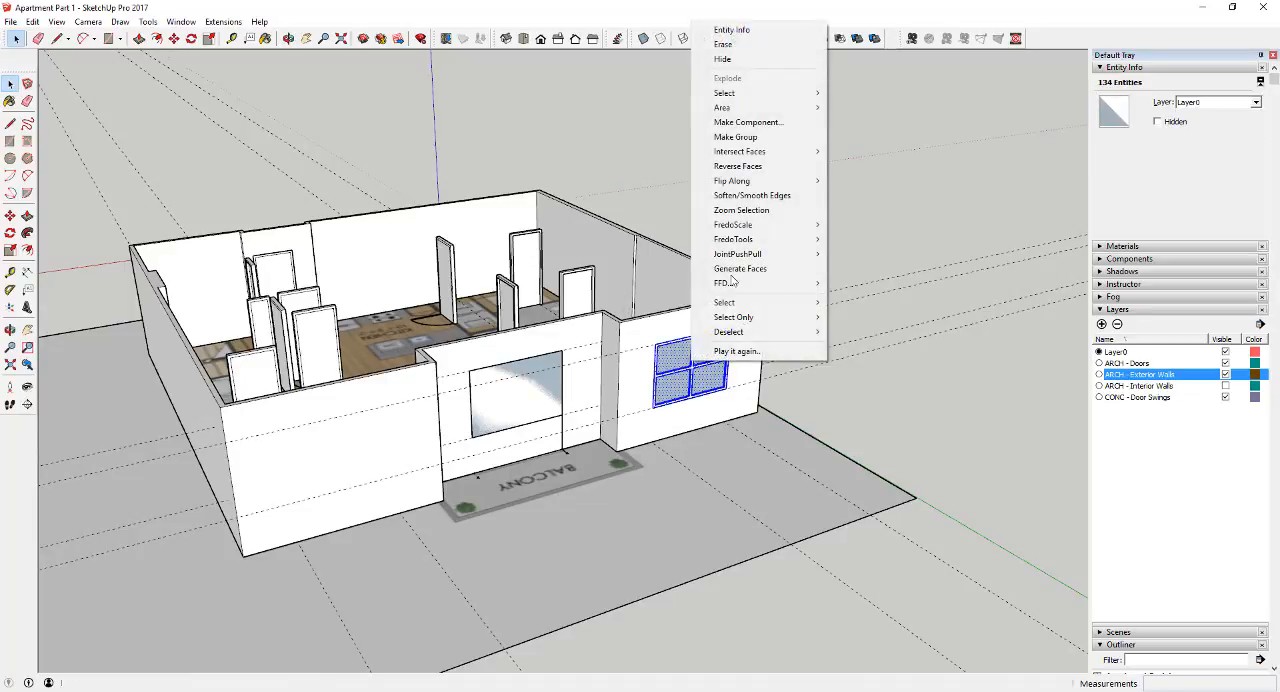
left_click(760, 135)
scroll(1206, 645, "down", 5)
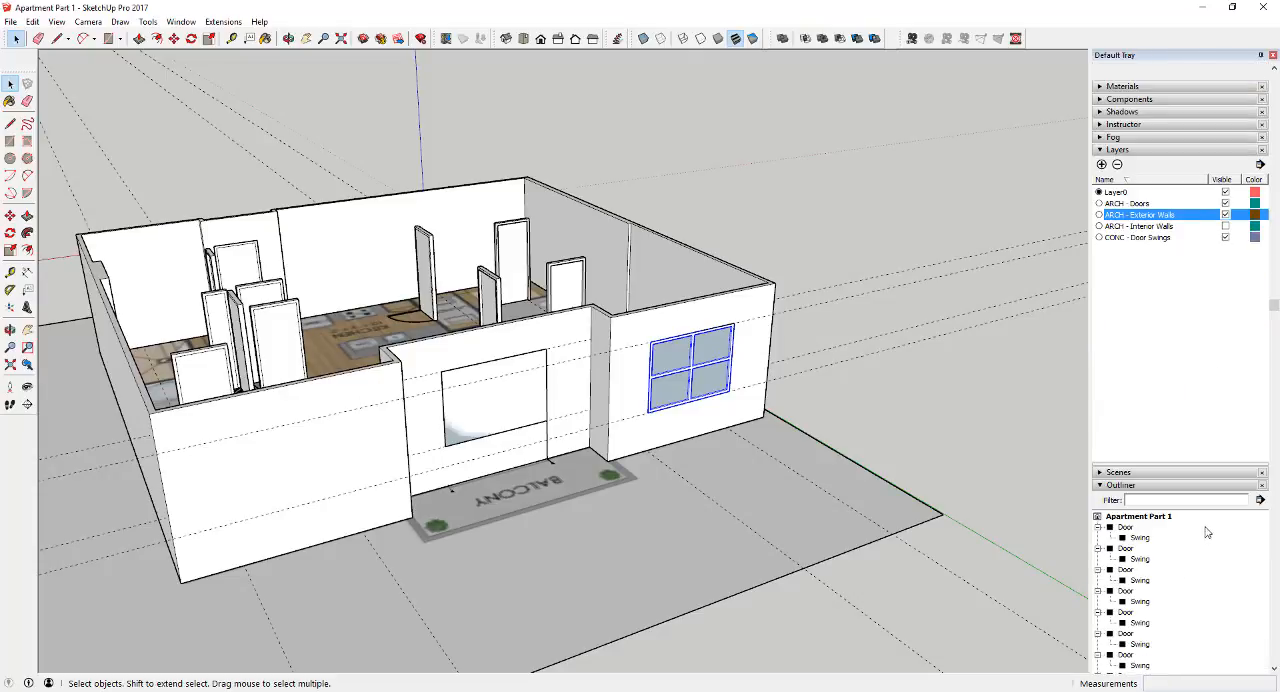
right_click(1130, 617)
left_click(1150, 600)
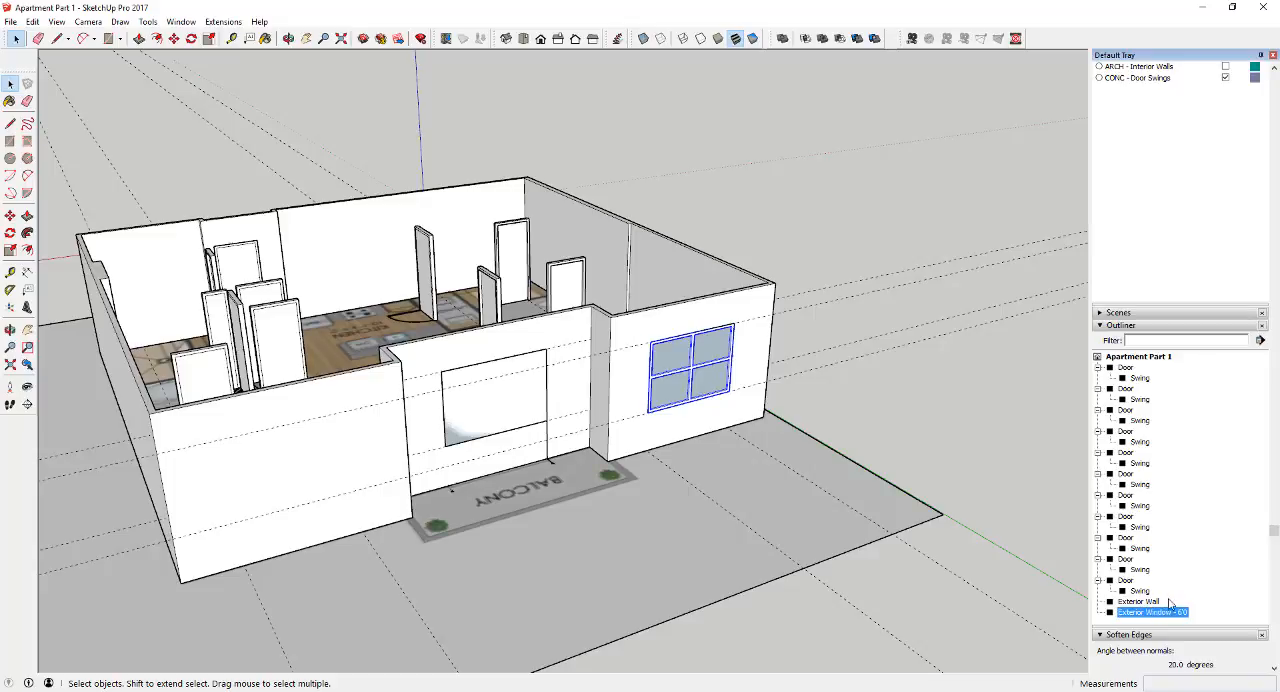
Copy the window group from its bottom midpoint along the facade to the bedroom wall beyond the balcony, about 23' 8 1/4" away
scroll(657, 366, "up", 5)
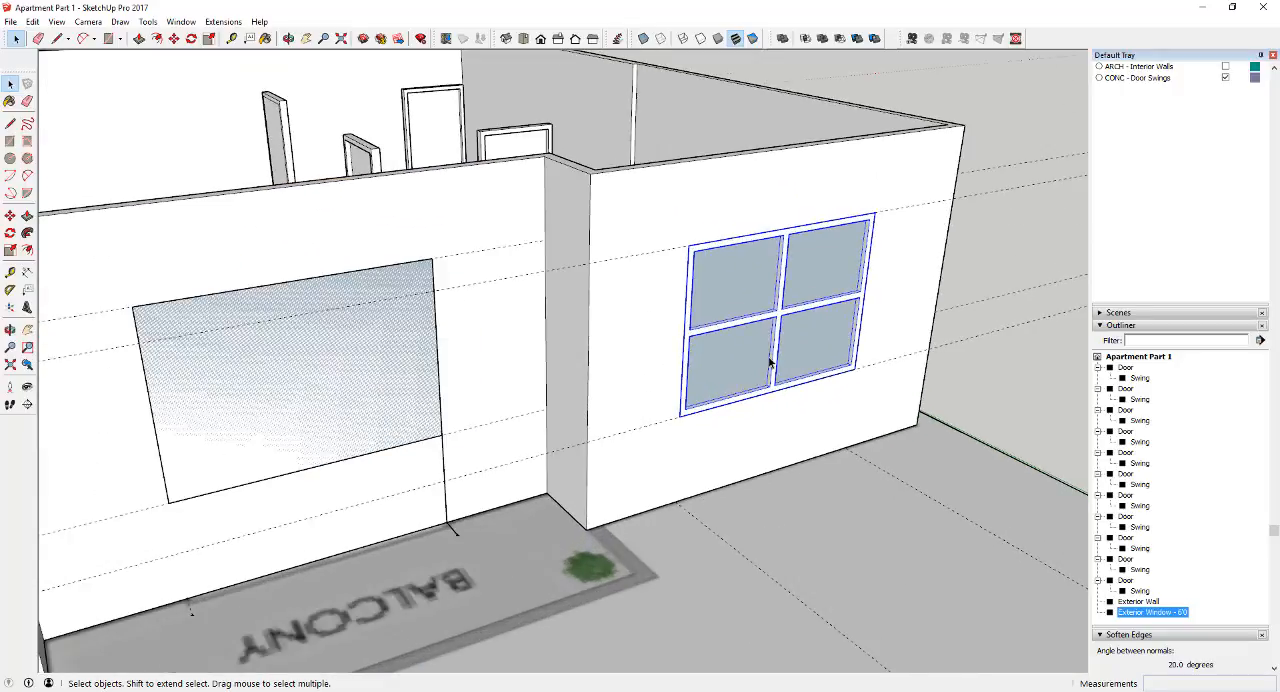
key("m")
left_click(772, 393)
key("ctrl")
scroll(772, 393, "down", 8)
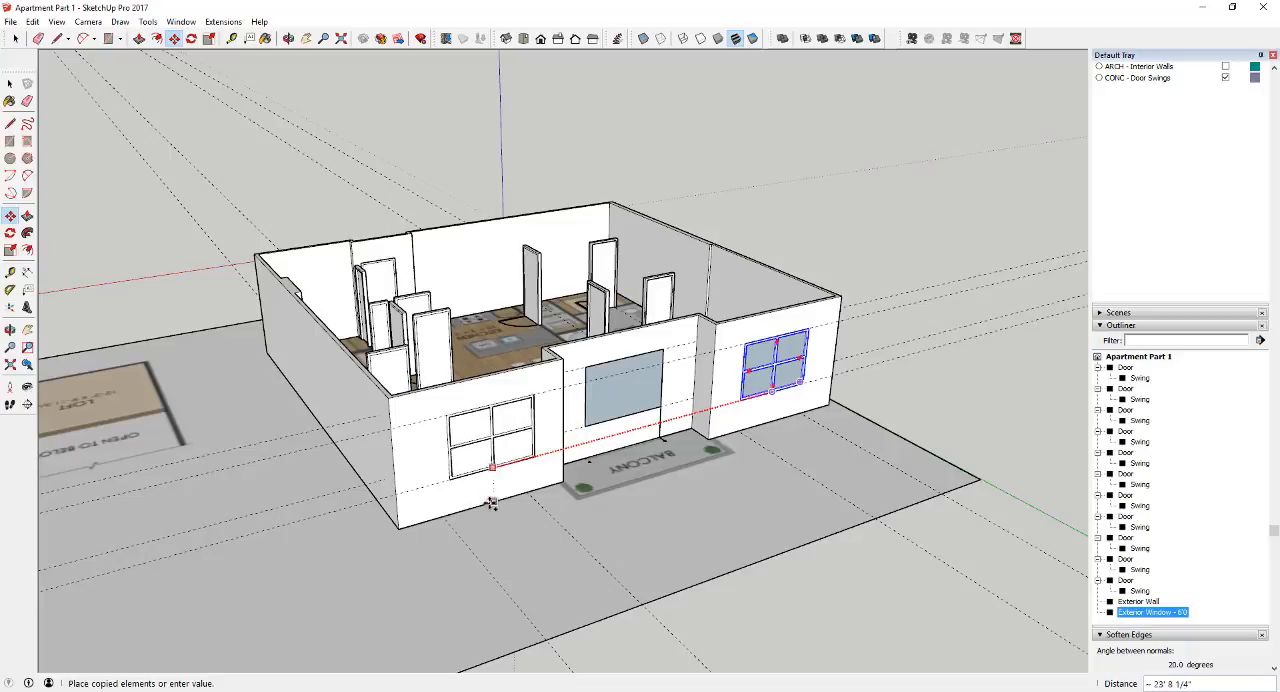
left_click(489, 504)
key("space")
Open the exterior wall group and draw a rectangle matching the outer corners of the copied bedroom window
middle_click_drag(583, 484, 577, 381)
scroll(535, 388, "up", 2)
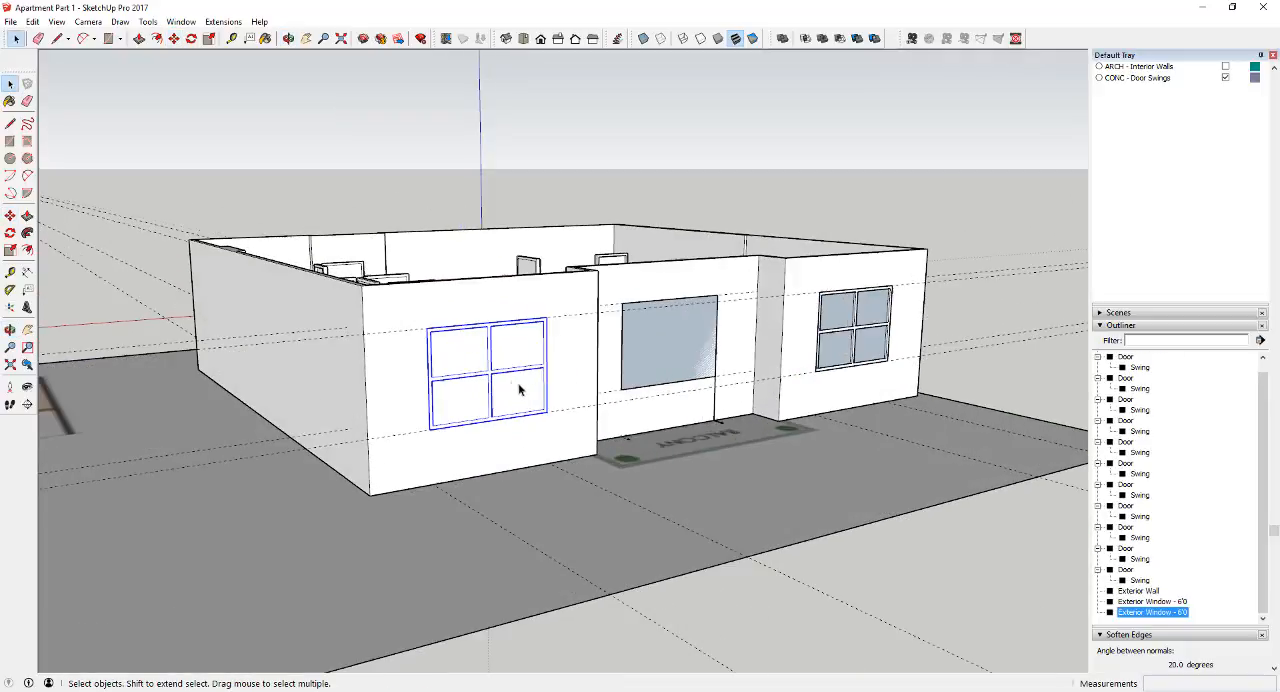
double_click(567, 366)
key("r")
scroll(433, 322, "up", 2)
left_click(424, 329)
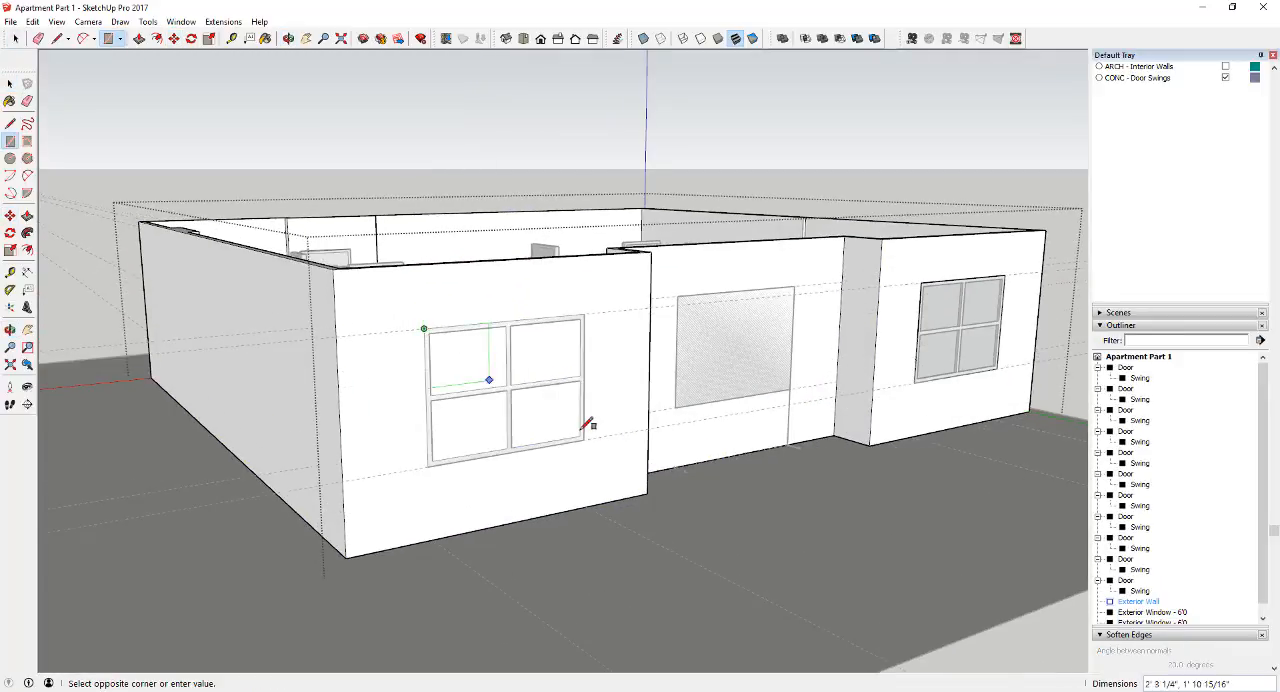
left_click(583, 439)
key("space")
Push the bedroom window rectangle 3 5/8" through the exterior wall to the inner edge, cutting its opening
key("p")
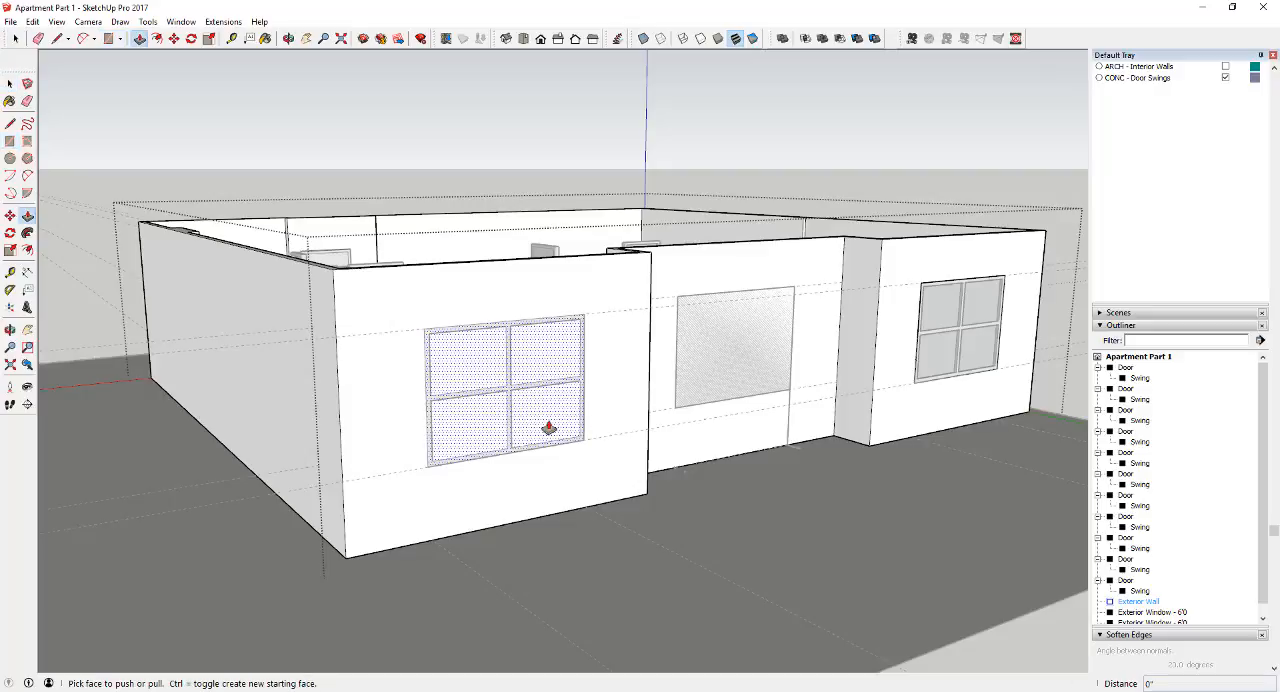
left_click(538, 423)
middle_click_drag(603, 257, 643, 443)
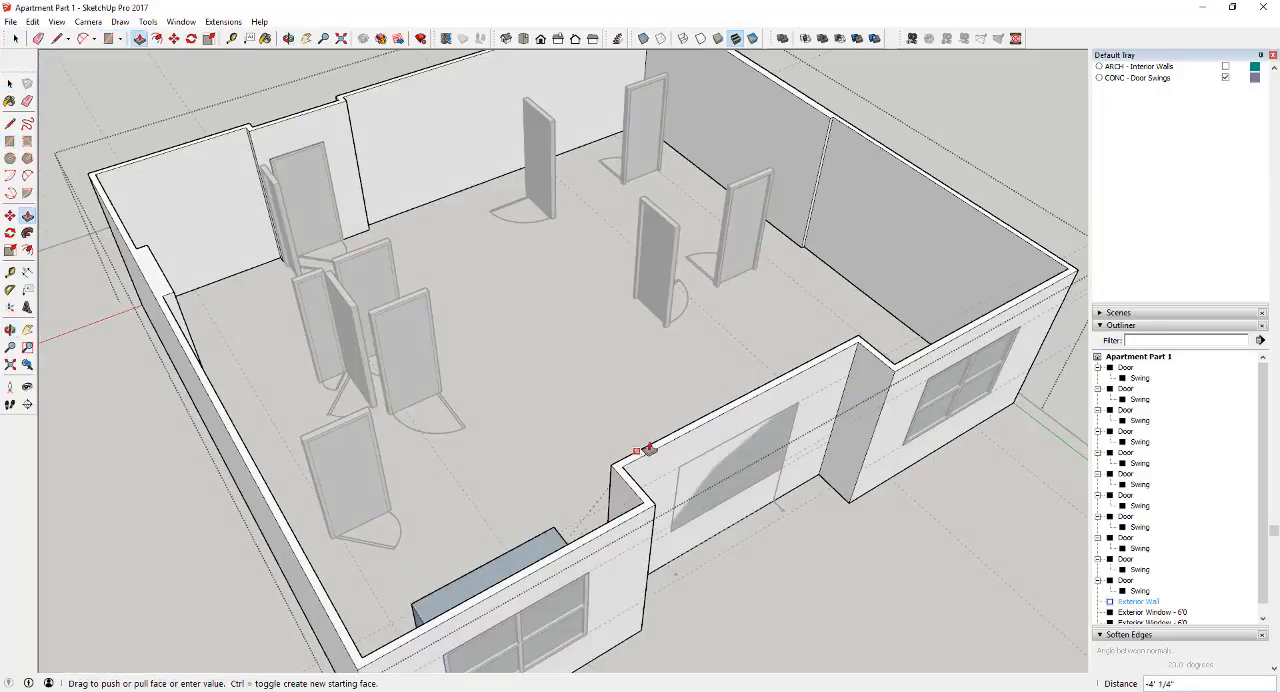
left_click(643, 513)
key("space")
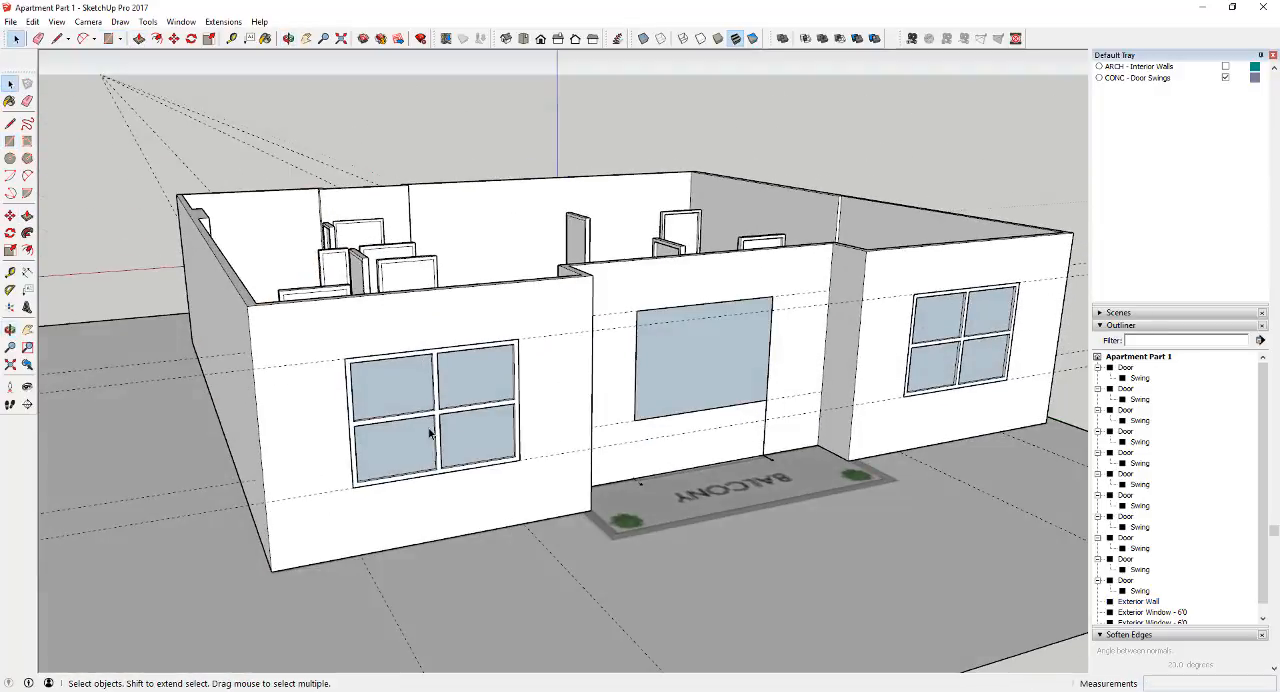
Offset the balcony window face's outline 2" inward to form its frame
scroll(815, 340, "up", 5)
left_click(815, 342)
scroll(803, 349, "down", 5)
scroll(871, 323, "up", 6)
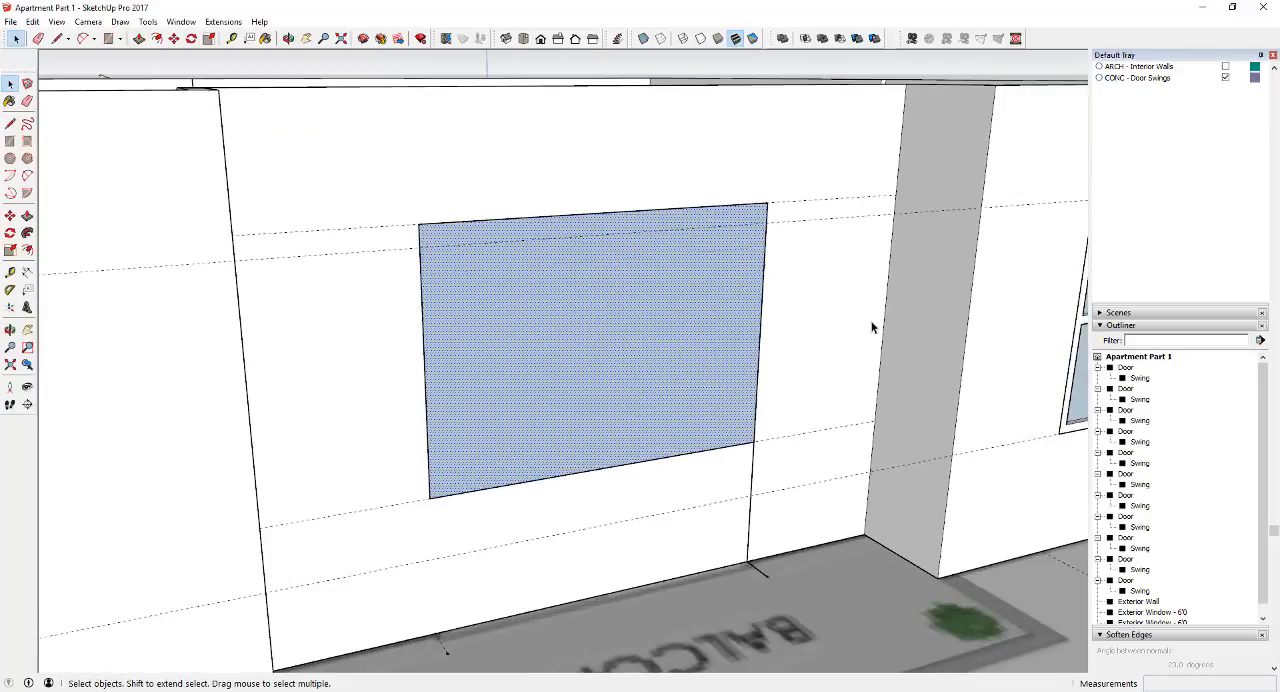
key("l")
key("space")
key("f")
left_click(429, 330)
type("2")
key("Return")
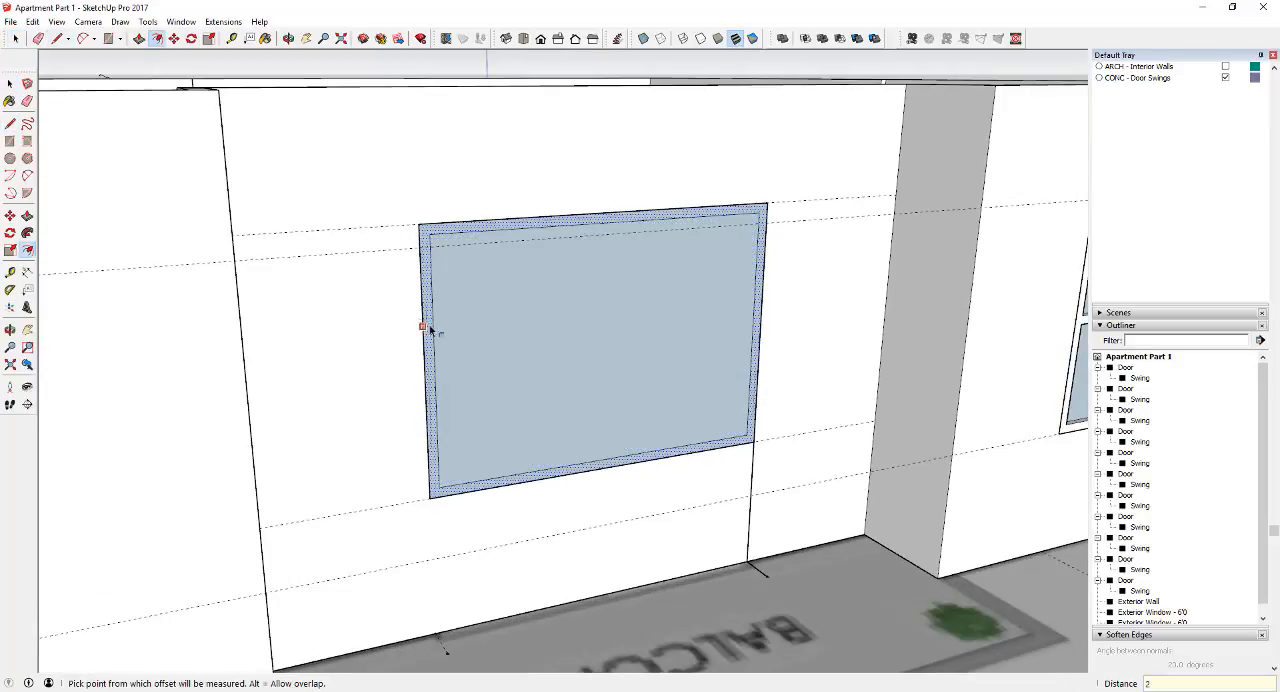
Draw the balcony window's vertical mullion line between the midpoints of the inner frame's upper and lower edges
key("l")
left_click(606, 221)
left_click(603, 459)
key("Return")
Draw a horizontal centre line from the balcony window's frame to the mullion, copy it for the crossbar edges and erase leftover lines
key("l")
left_click(361, 322)
left_click(598, 300)
key("space")
left_click(577, 304)
key("m")
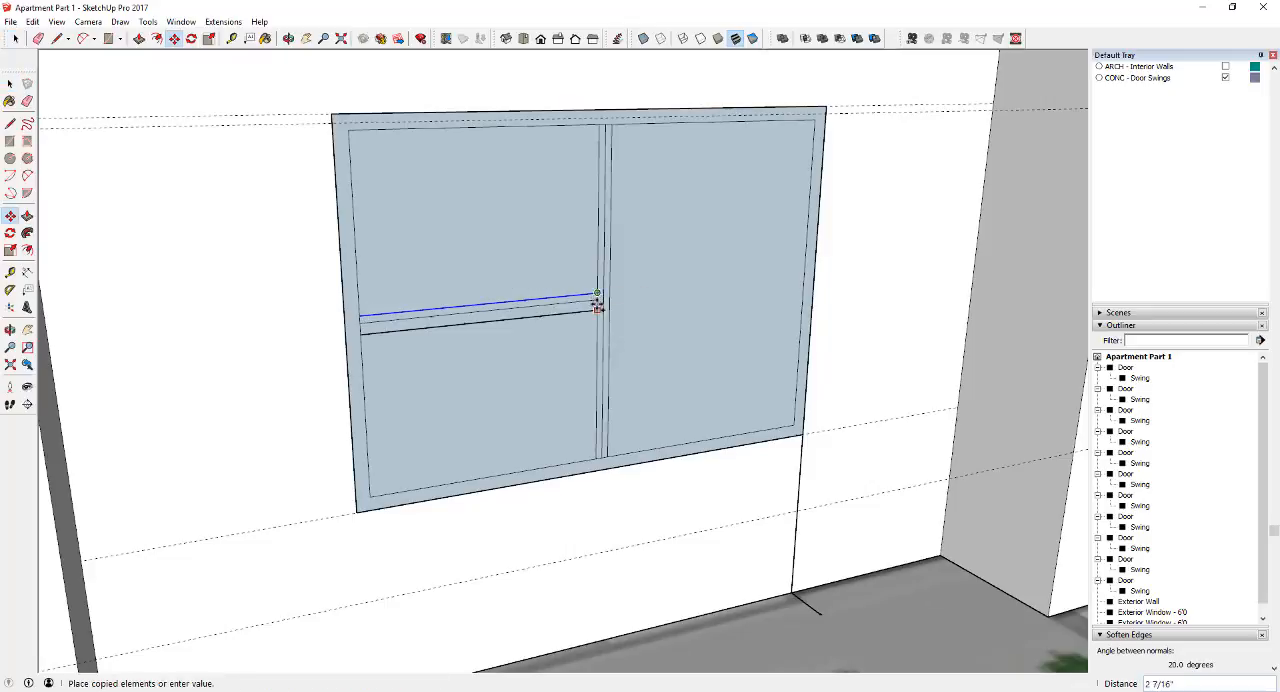
key("e")
Extrude the balcony window's frame with Push/Pull to the exterior wall's 3 5/8" thickness
scroll(777, 300, "down", 6)
middle_click_drag(963, 323, 950, 480)
key("p")
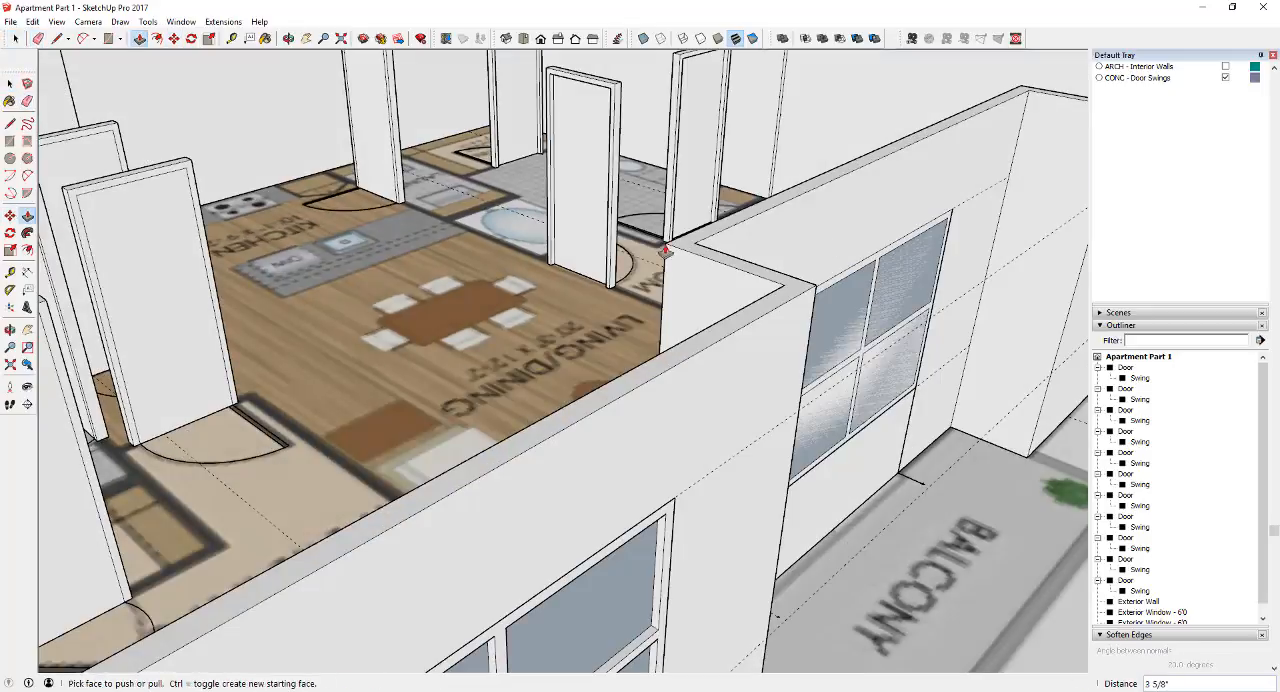
middle_click_drag(666, 251, 660, 120)
key("t")
Draw a rectangle over the balcony window on the exterior wall and push it through 3 5/8" to cut its opening
scroll(530, 440, "up", 5)
left_click(586, 447)
scroll(603, 447, "down", 10)
key("r")
middle_click_drag(877, 309, 980, 390)
key("p")
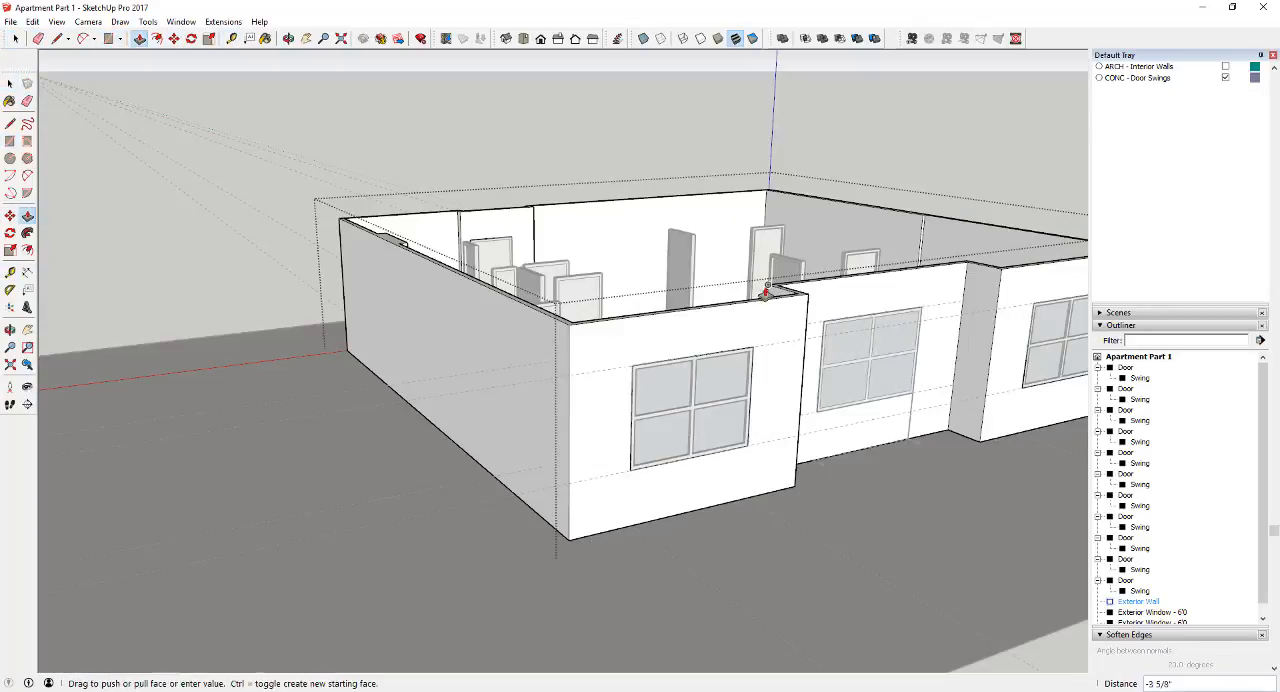
left_click(766, 291)
Rename the balcony window's group as Exterior Window - 6'4"
scroll(869, 360, "up", 2)
key("space")
left_click_drag(789, 272, 963, 441)
mouse_move(963, 441)
middle_mouse_down()
mouse_move(863, 329)
mouse_move(883, 397)
mouse_move(937, 485)
middle_mouse_up()
double_click(1128, 611)
type("Exterior Window - 6'4\"")
key("Return")
Erase the horizontal guide lines running across the exterior window walls
key("e")
left_click(937, 491)
key("space")
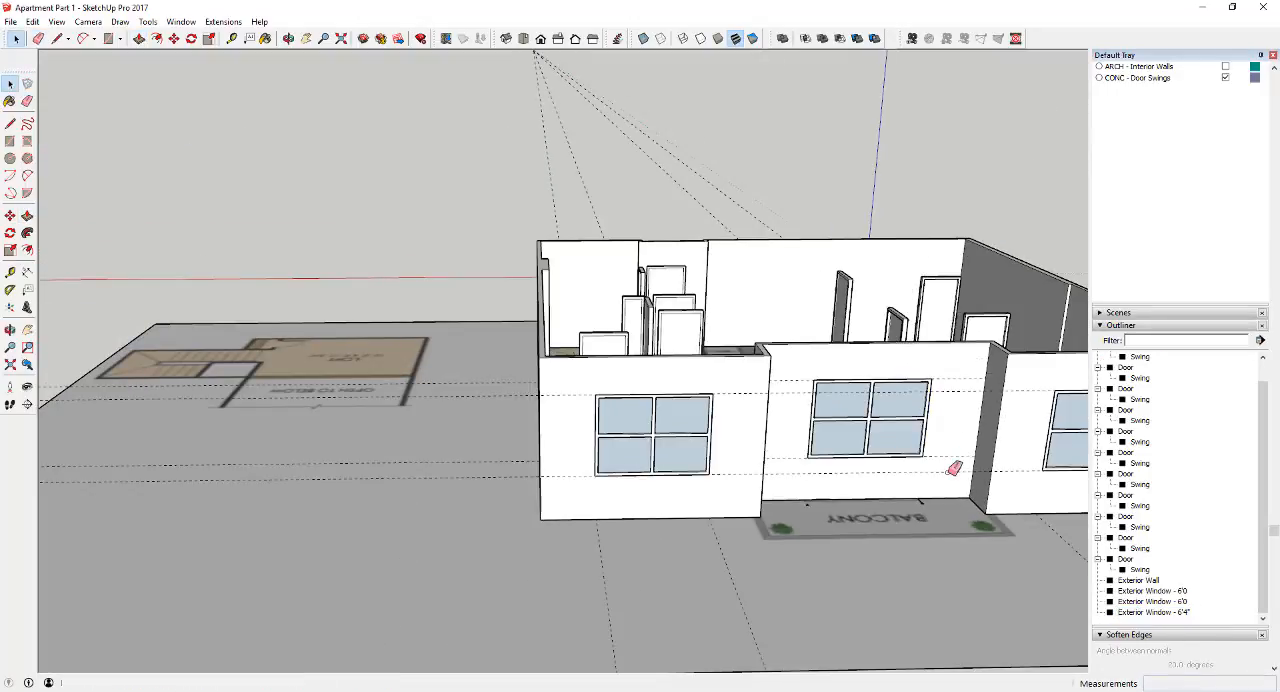
key("e")
left_click_drag(947, 477, 951, 444)
mouse_move(959, 397)
left_mouse_down()
mouse_move(960, 370)
mouse_move(951, 397)
left_mouse_up()
scroll(940, 495, "down", 1)
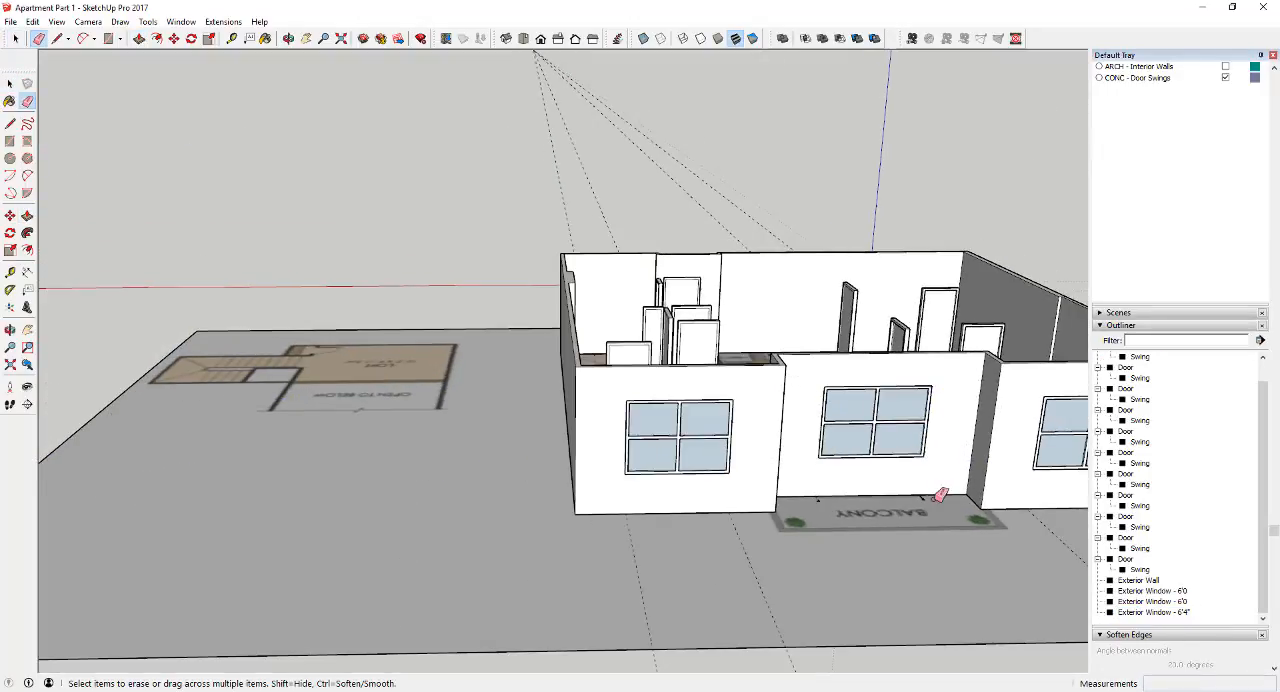
Erase the leftover lines at the balcony wall's base and the remaining guide lines around the apartment
scroll(938, 495, "up", 3)
middle_click_drag(907, 493, 908, 600)
scroll(907, 598, "up", 3)
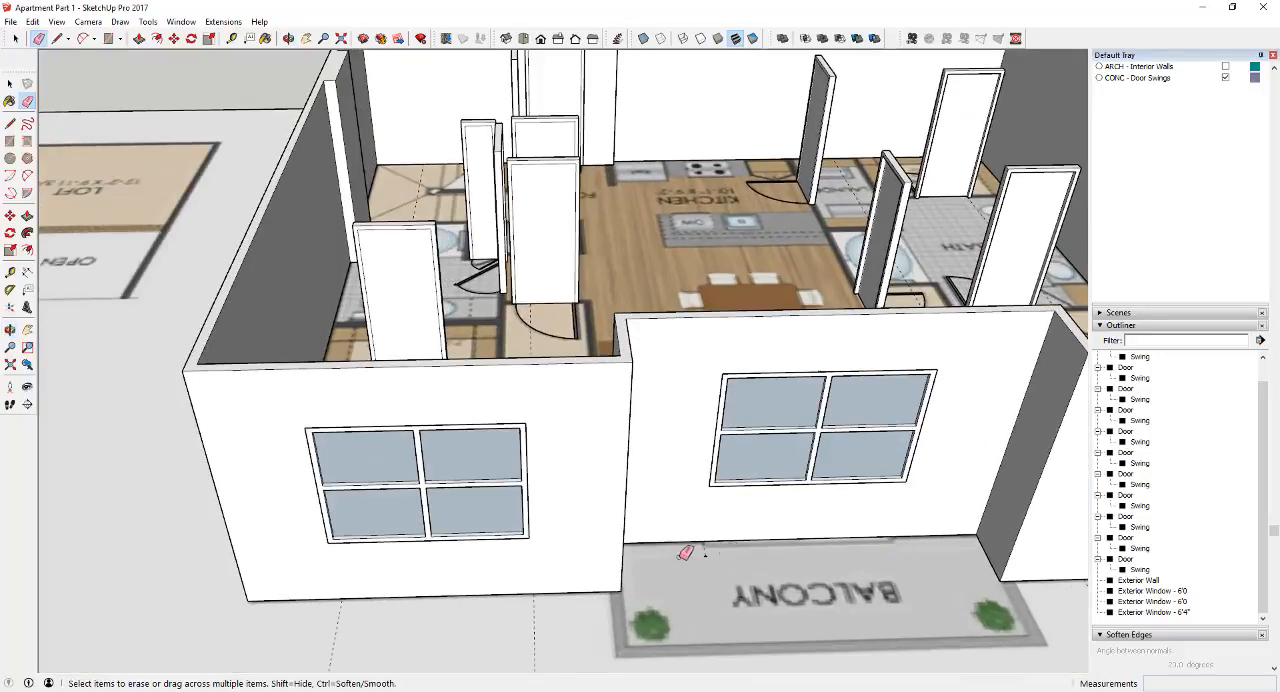
scroll(711, 540, "down", 3)
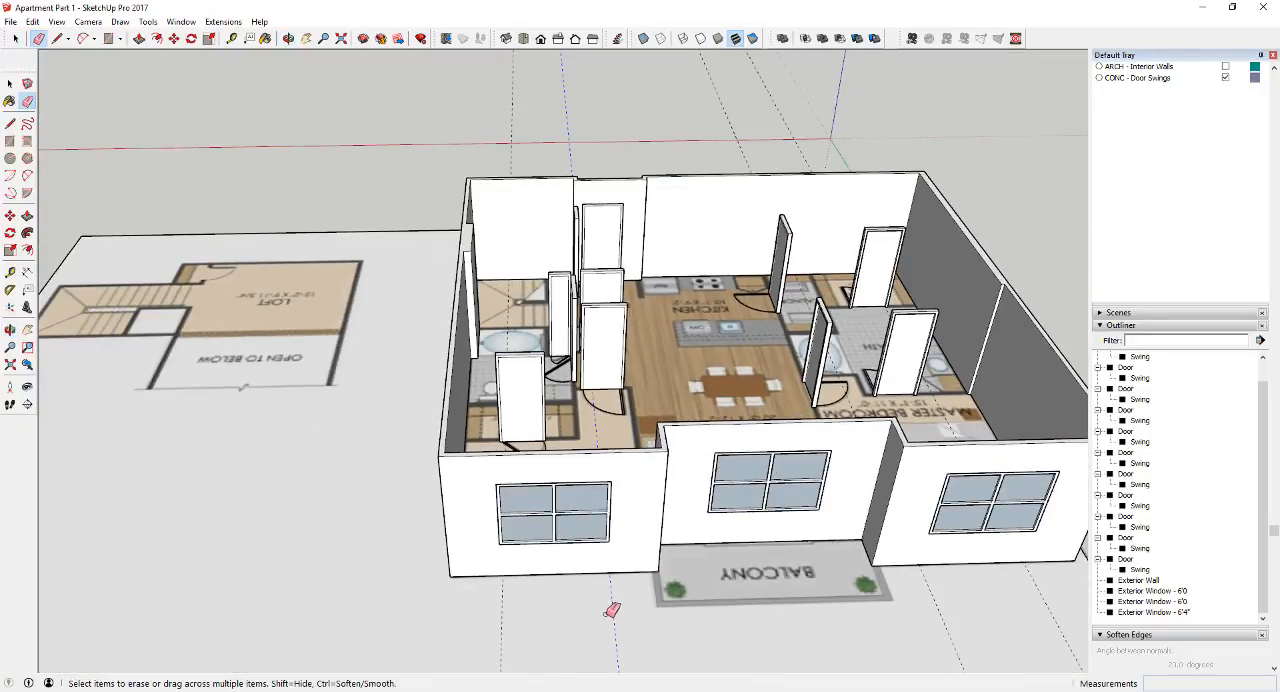
middle_click_drag(703, 575, 857, 590)
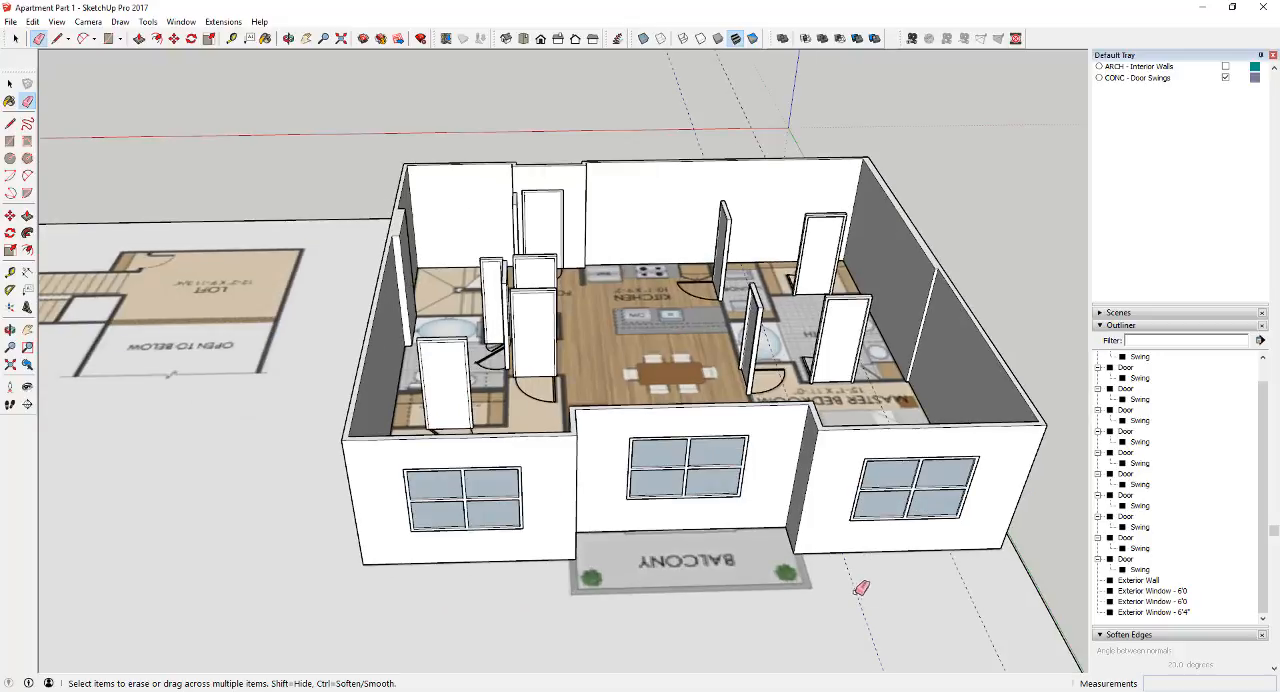
scroll(968, 594, "down", 3)
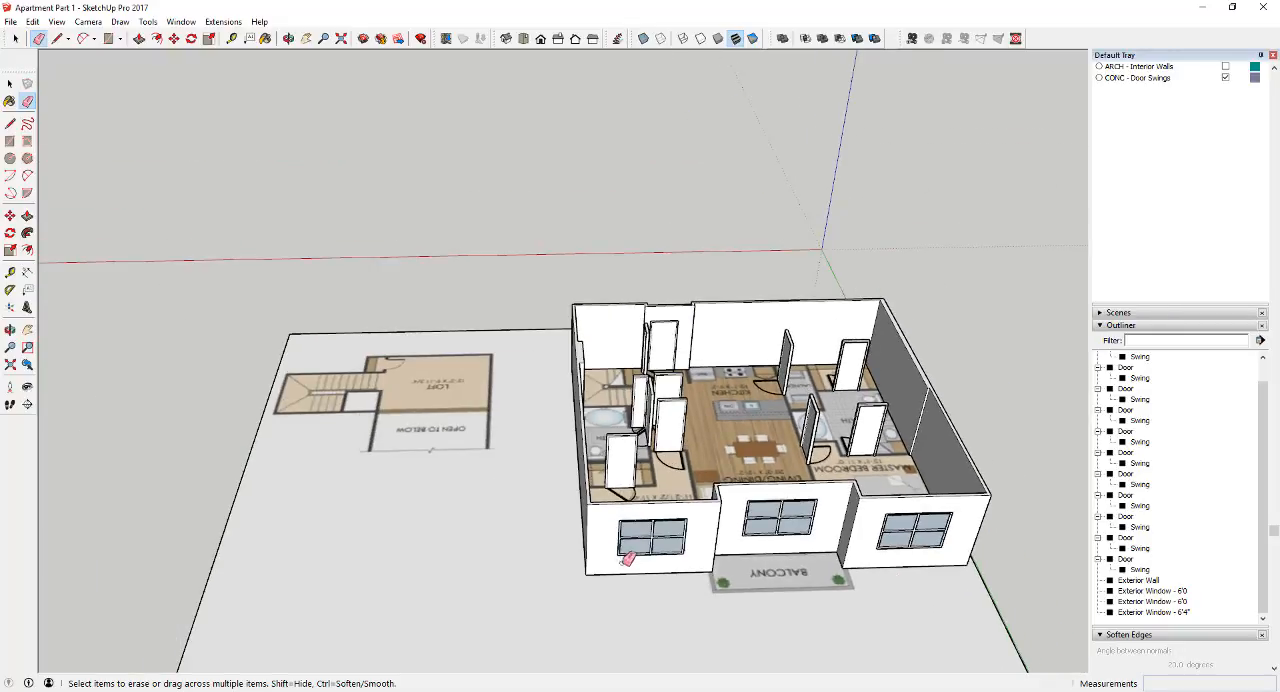
middle_click_drag(968, 594, 909, 411)
scroll(893, 390, "up", 3)
scroll(880, 405, "up", 3)
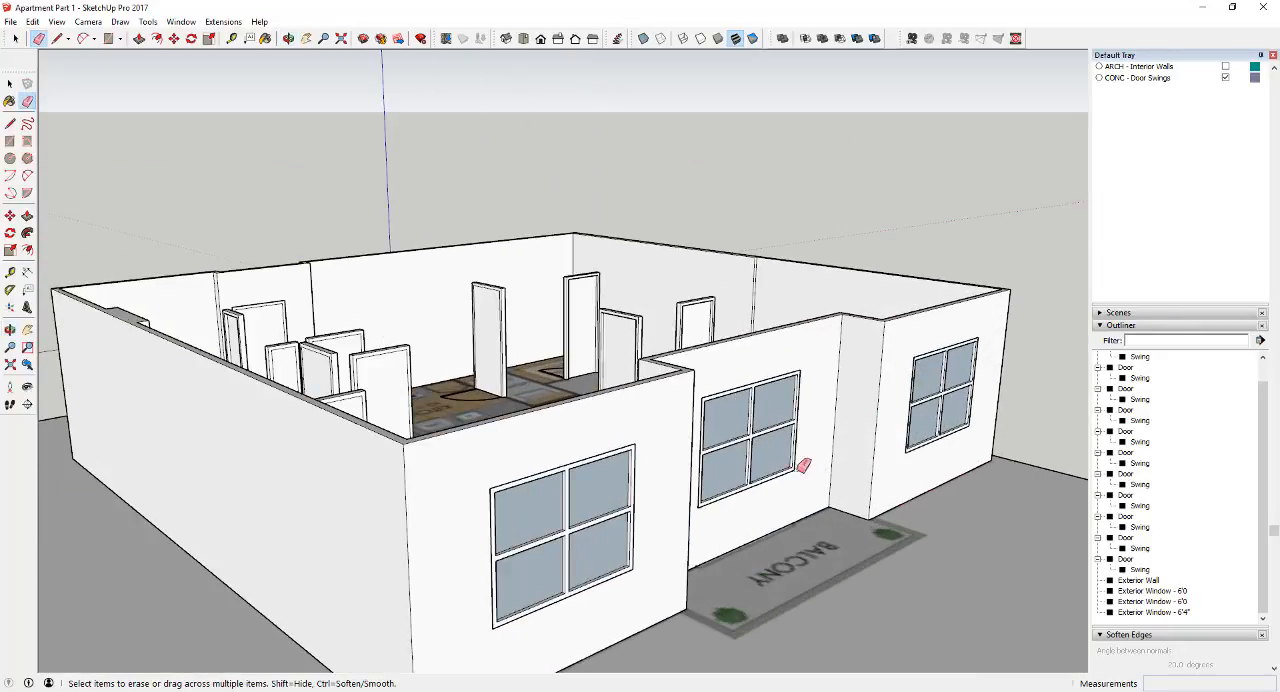
scroll(742, 486, "down", 3)
Collapse every Door group in the Outliner so that their nested Swing groups are hidden from the list
key("space")
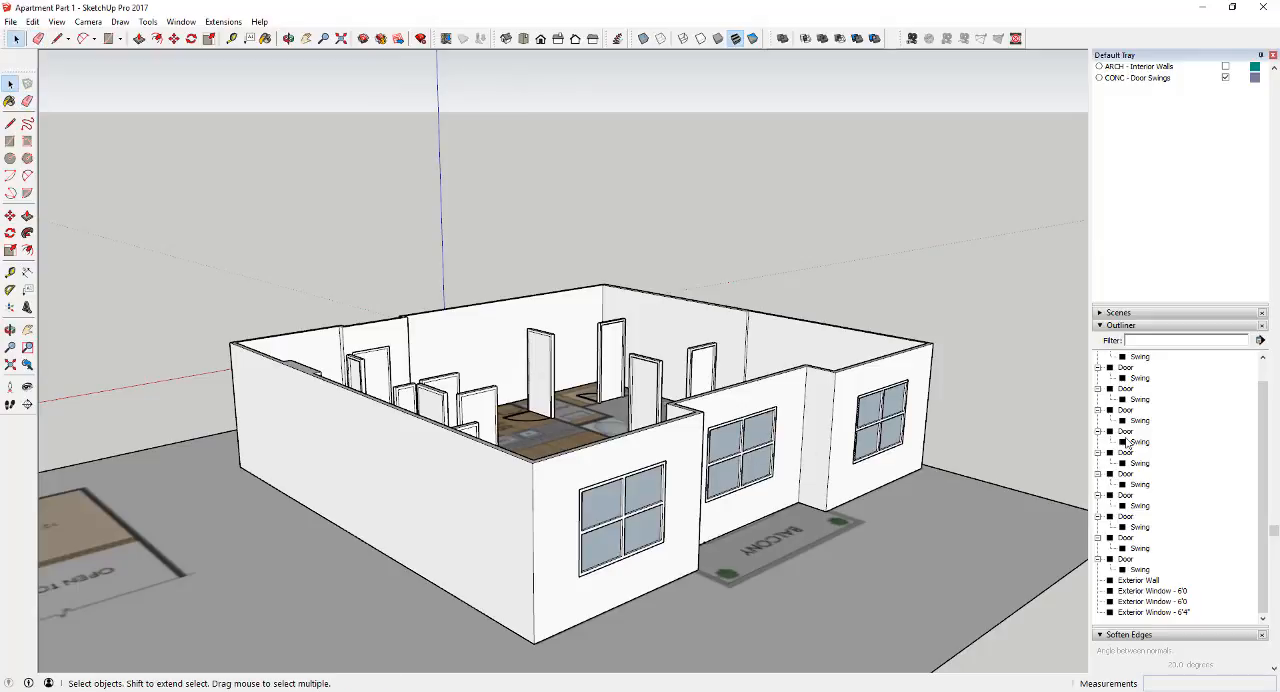
left_click(1098, 558)
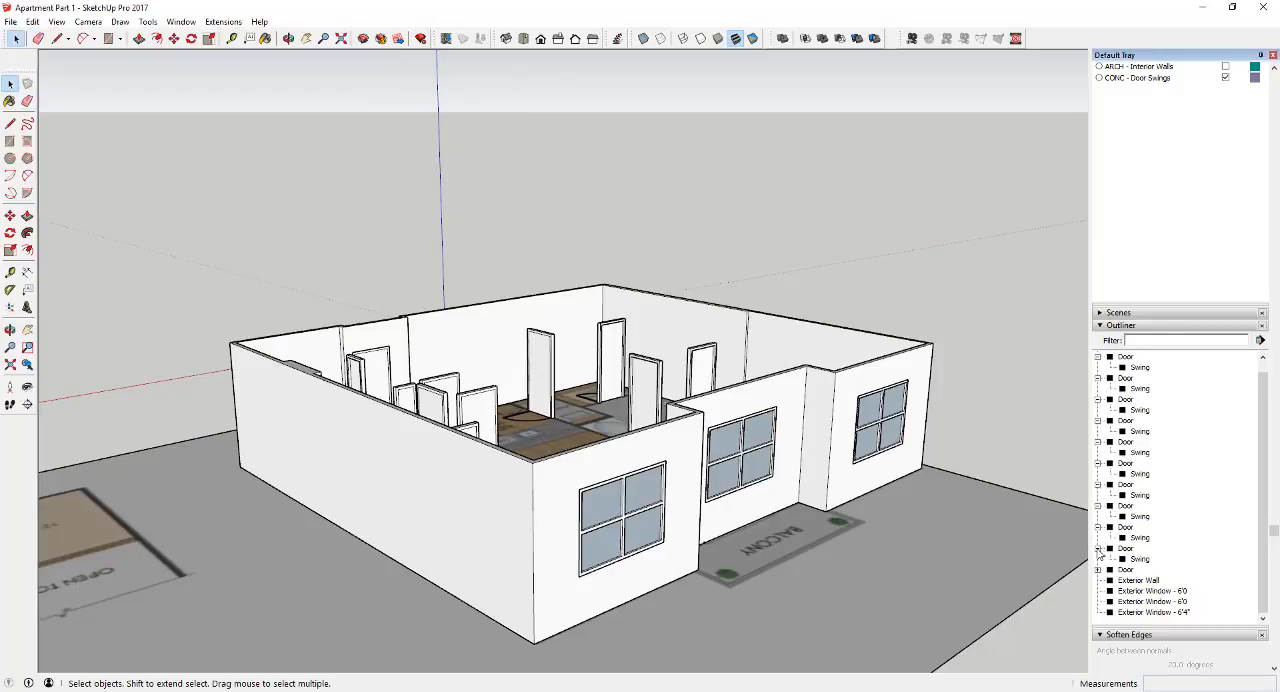
left_click(1098, 548)
left_click(1098, 537)
left_click(1098, 516)
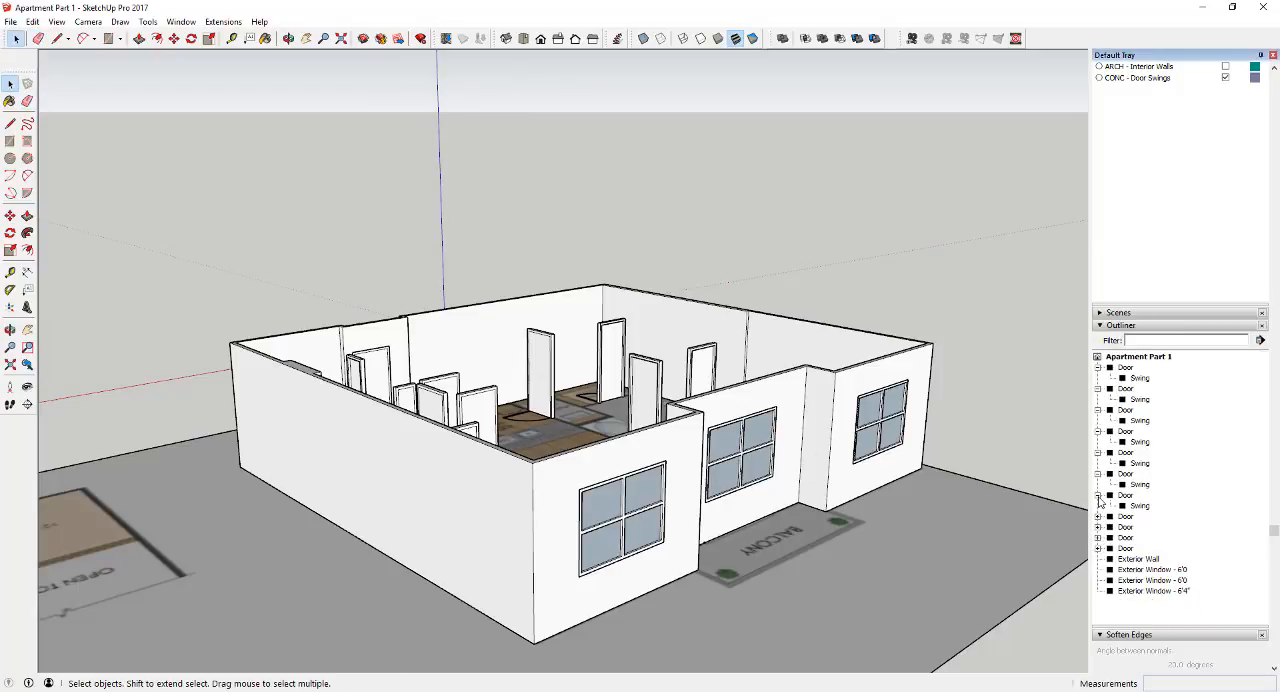
left_click(1098, 495)
left_click(1098, 474)
left_click(1098, 452)
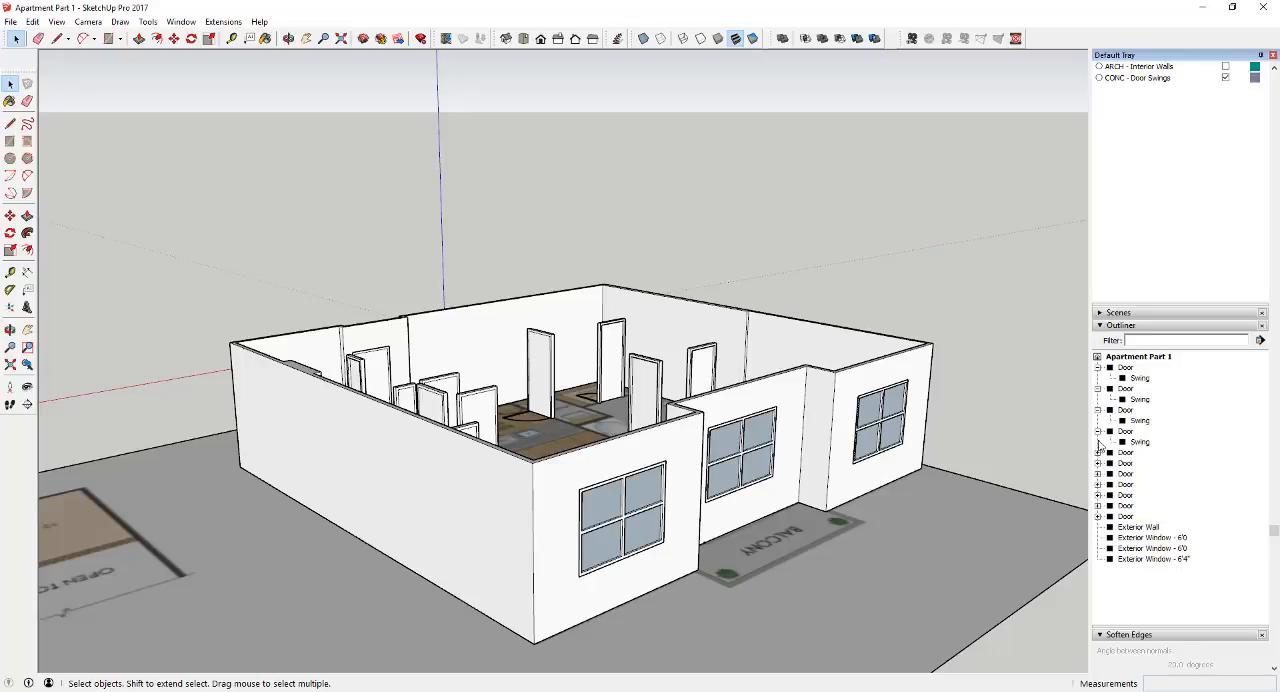
left_click(1098, 431)
left_click(1098, 410)
left_click(1098, 389)
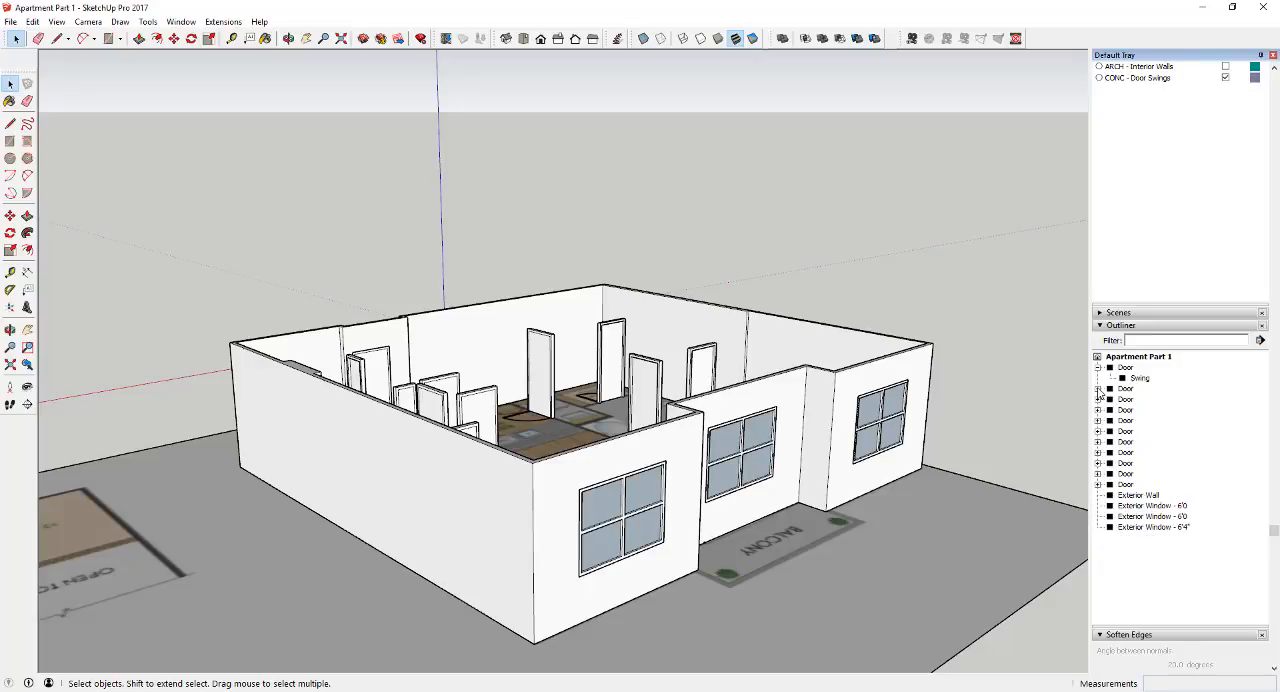
left_click(1098, 368)
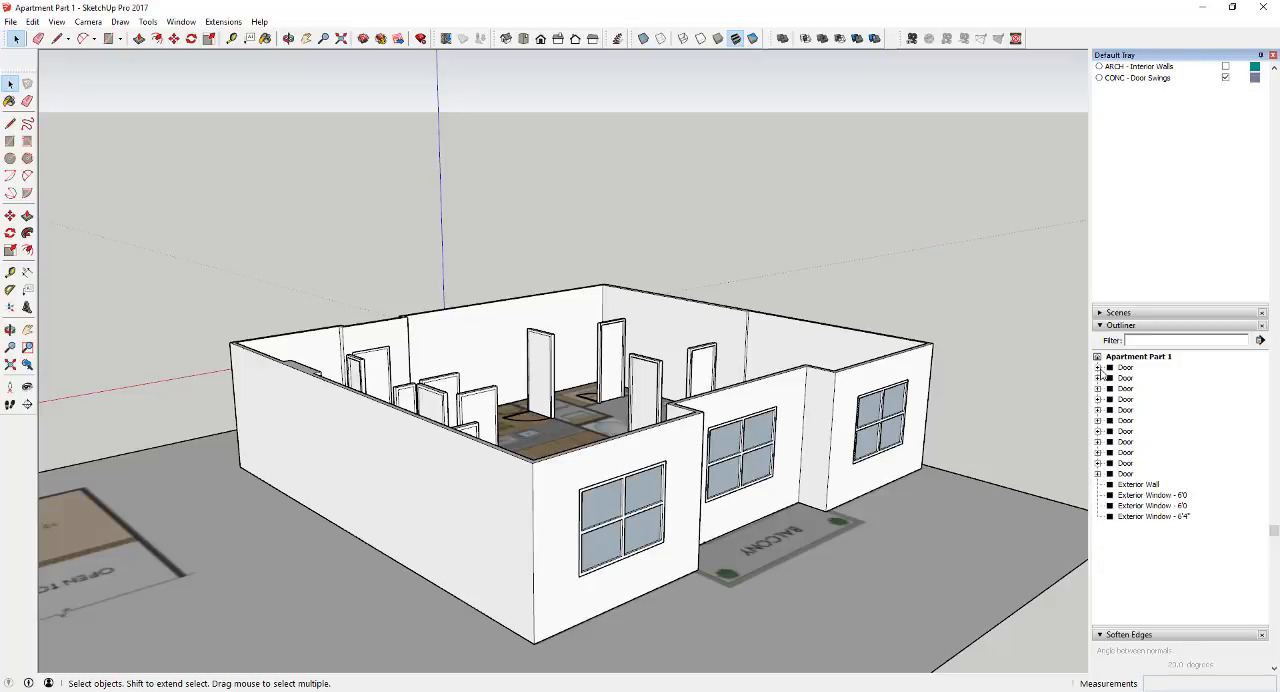
Select all the Door groups in the Outliner and combine them into one parent group
left_click(1126, 474)
left_click(1126, 369, "shift")
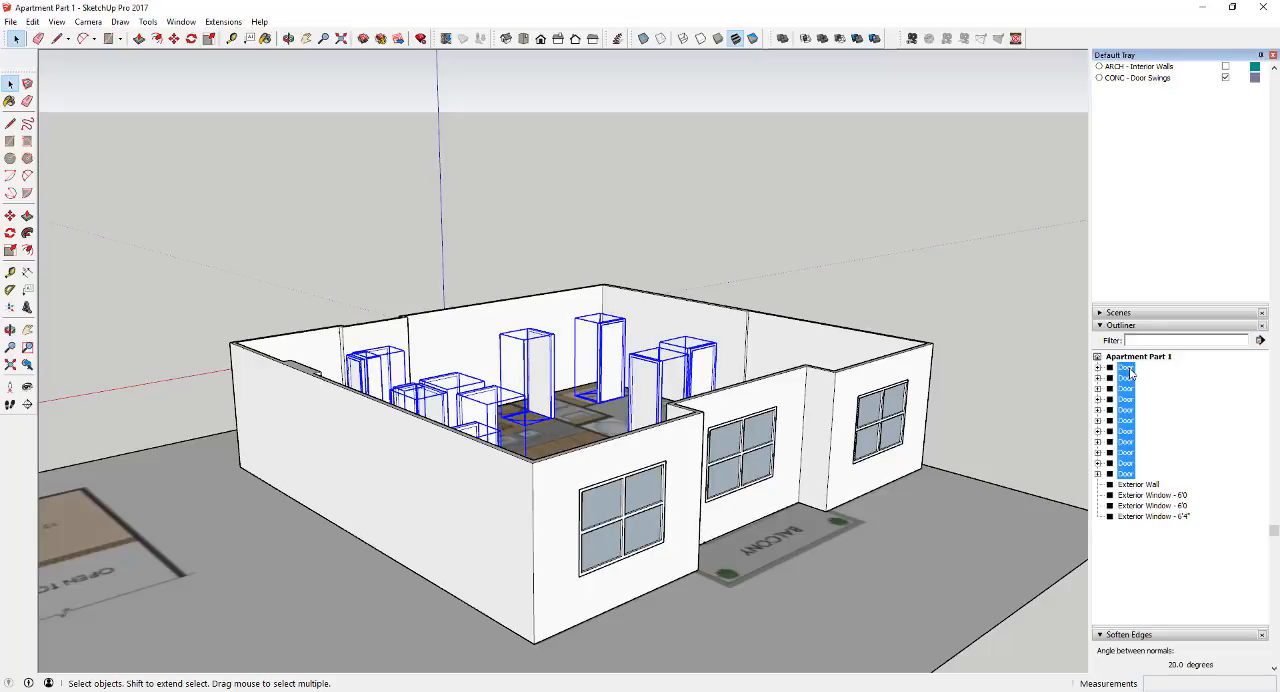
left_click(1125, 475)
left_click(1125, 369, "shift")
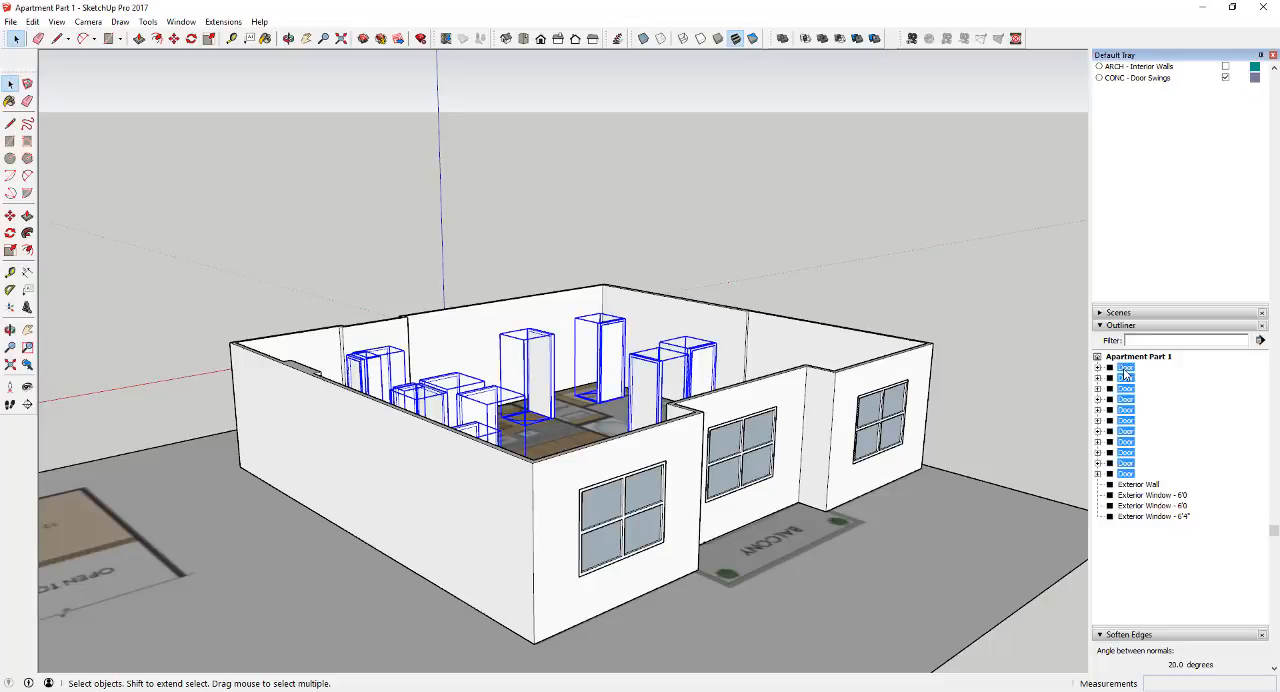
right_click(1126, 372)
left_click(1165, 166)
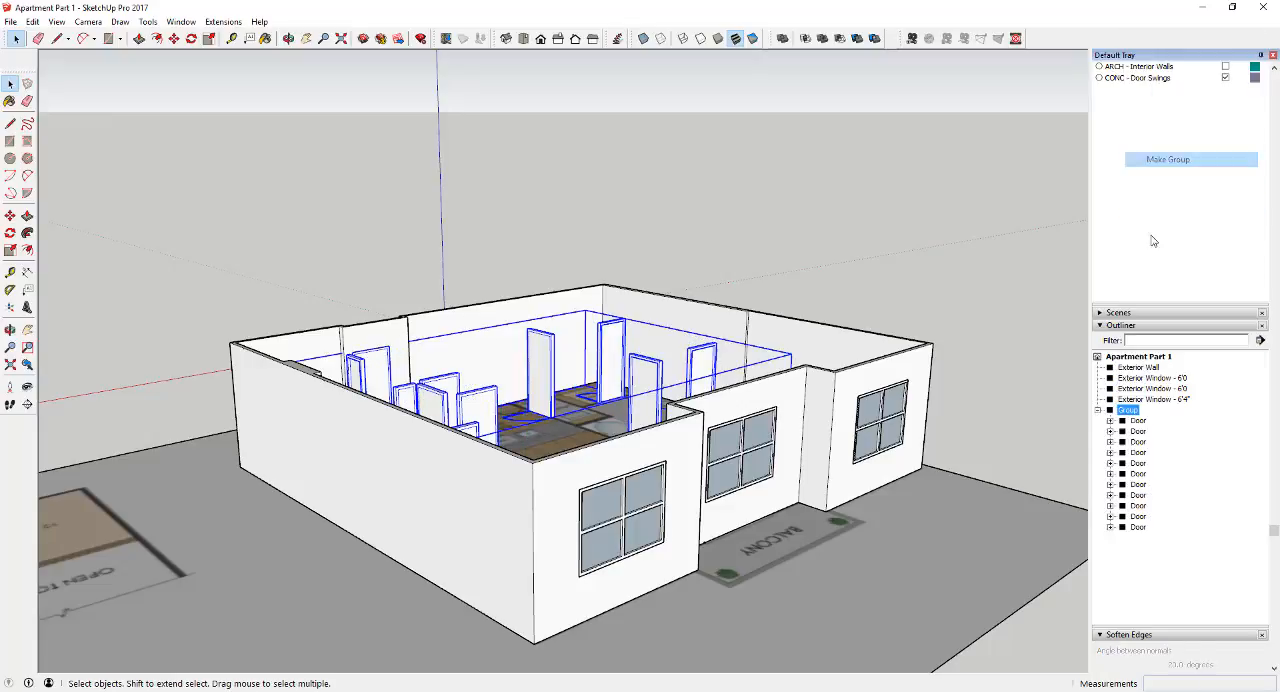
Rename the new parent group of all the doors as Doors and collapse it in the Outliner
right_click(1128, 412)
left_click(1163, 400)
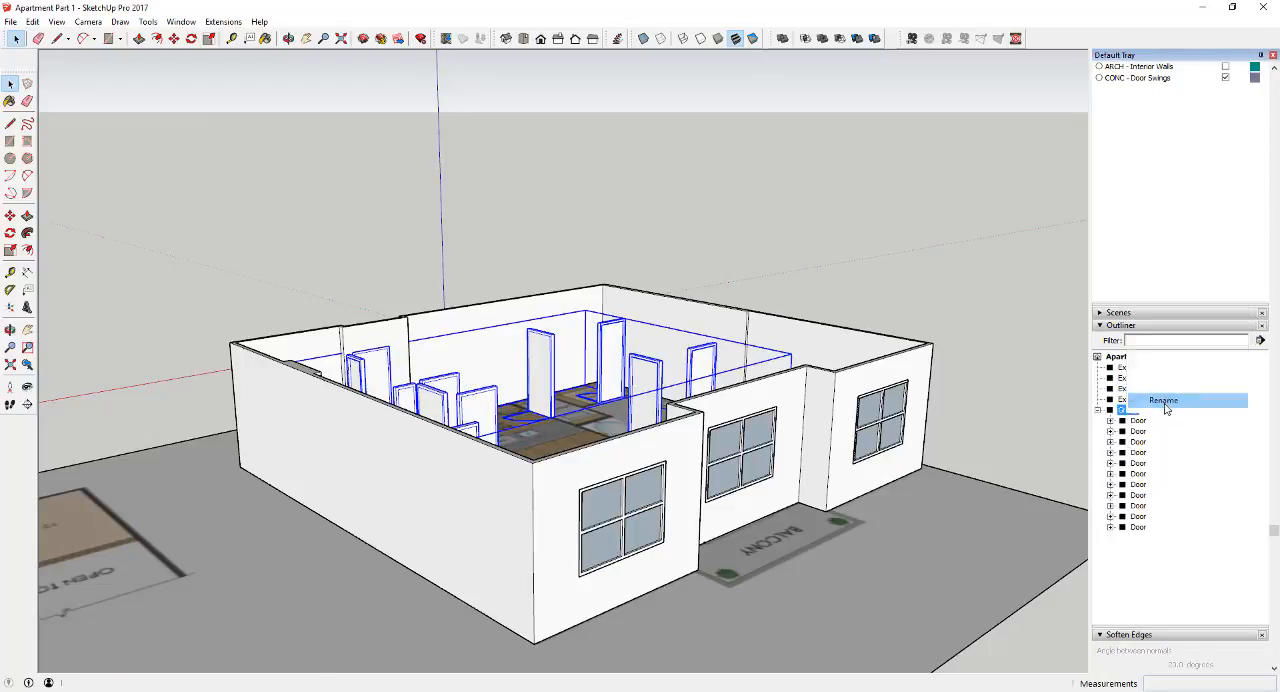
key("BackSpace")
type("Doors")
key("Return")
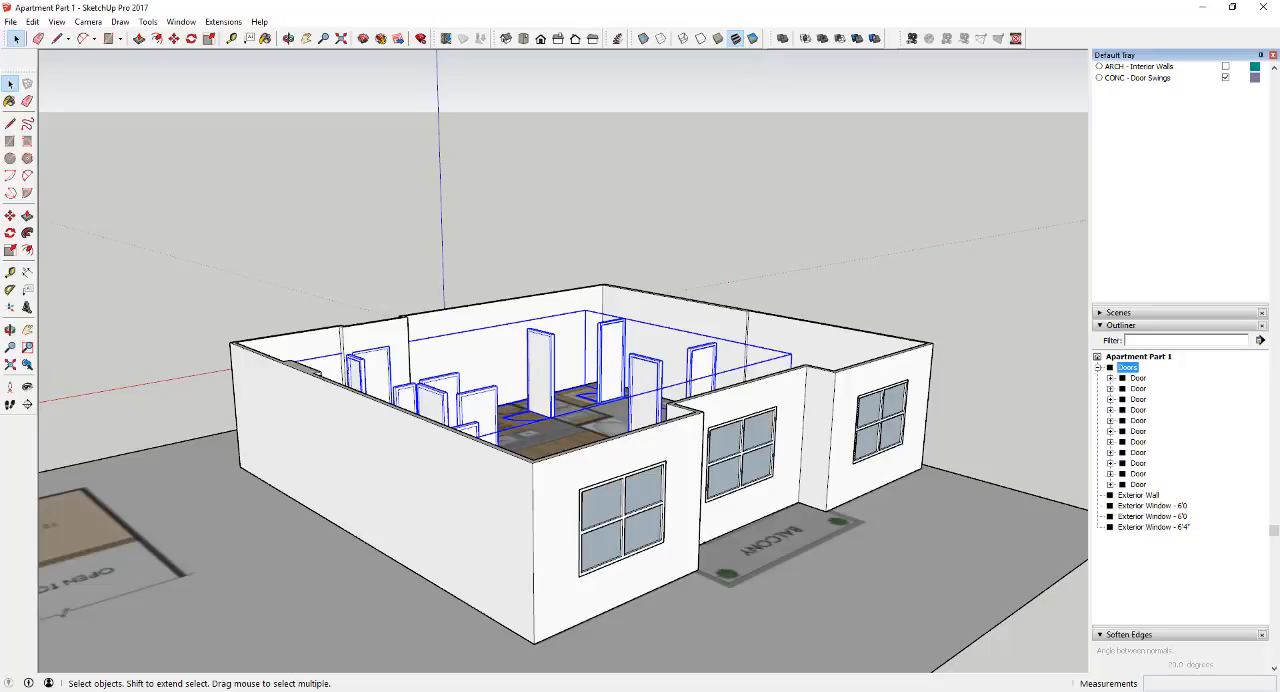
left_click(1098, 368)
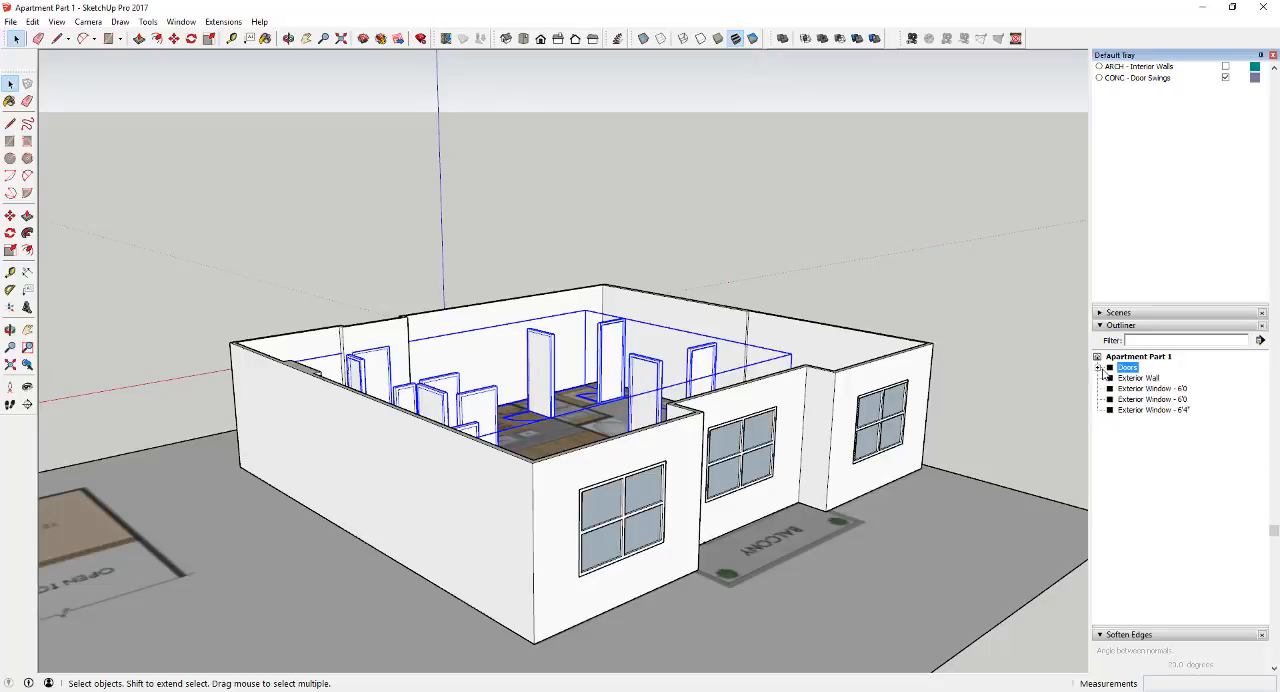
Combine the three Exterior Window groups into one parent group and name it Windows
left_click(1140, 388)
left_click(1140, 410, "shift")
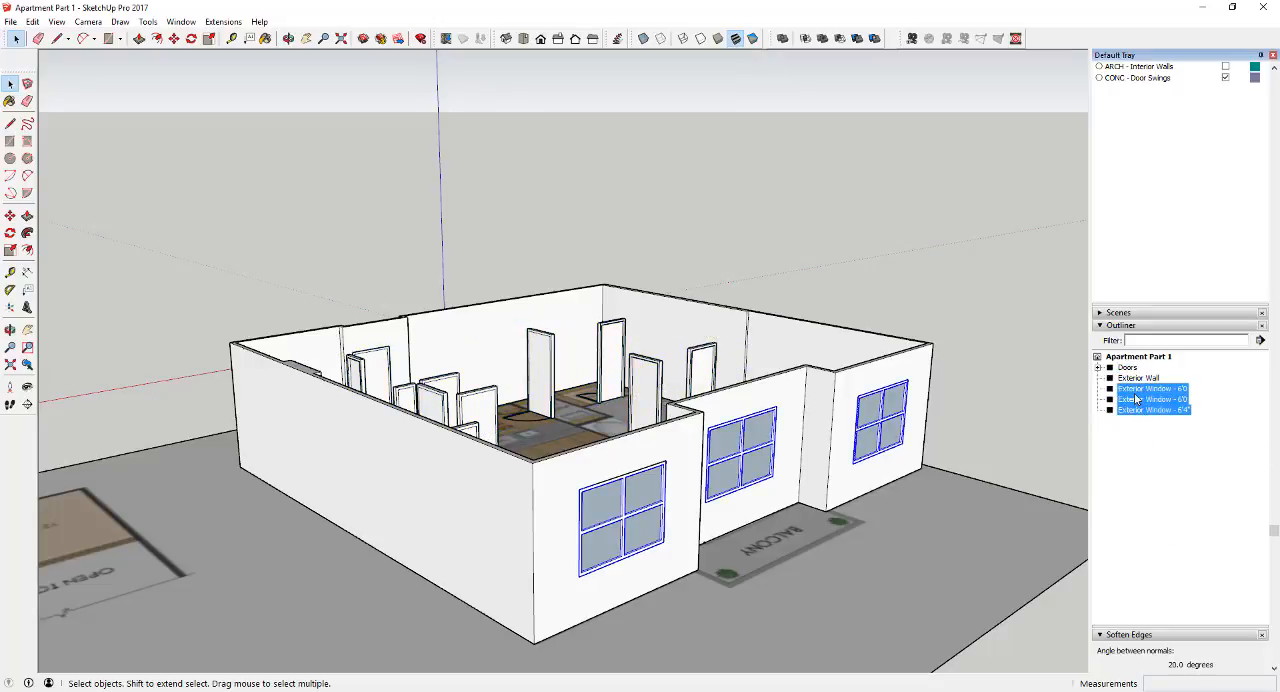
right_click(1135, 396)
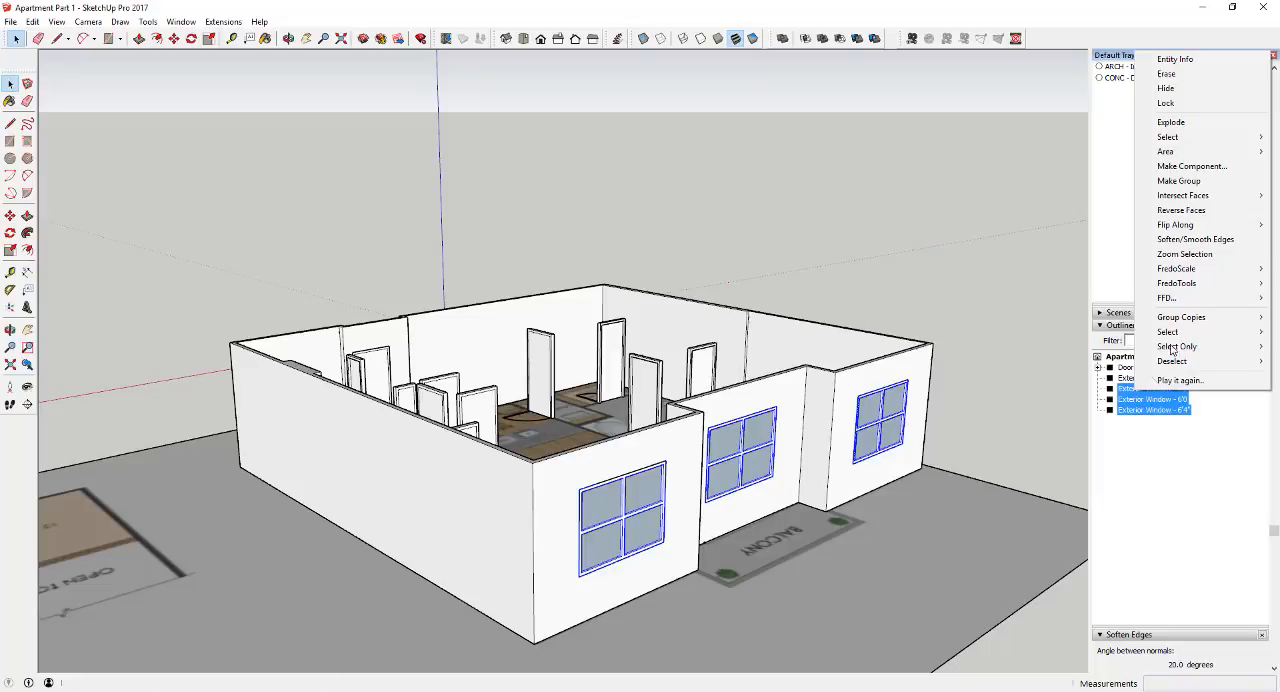
left_click(1190, 182)
right_click(1150, 388)
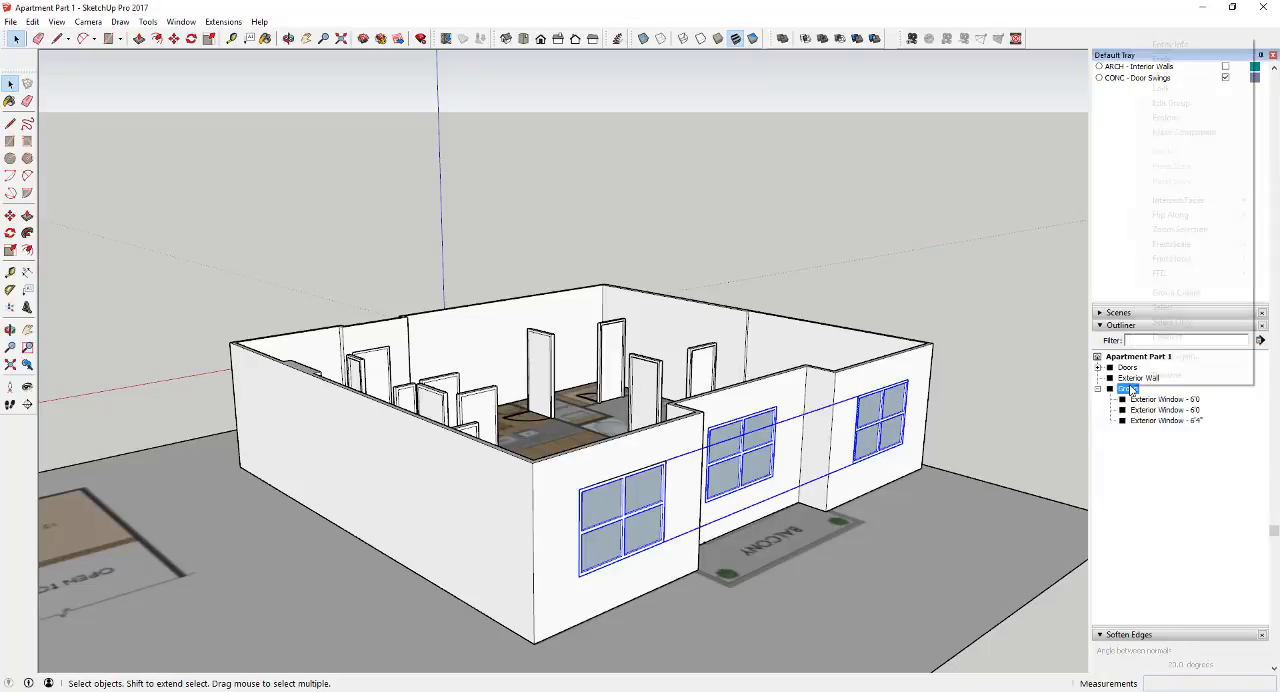
left_click(1157, 377)
type("Window")
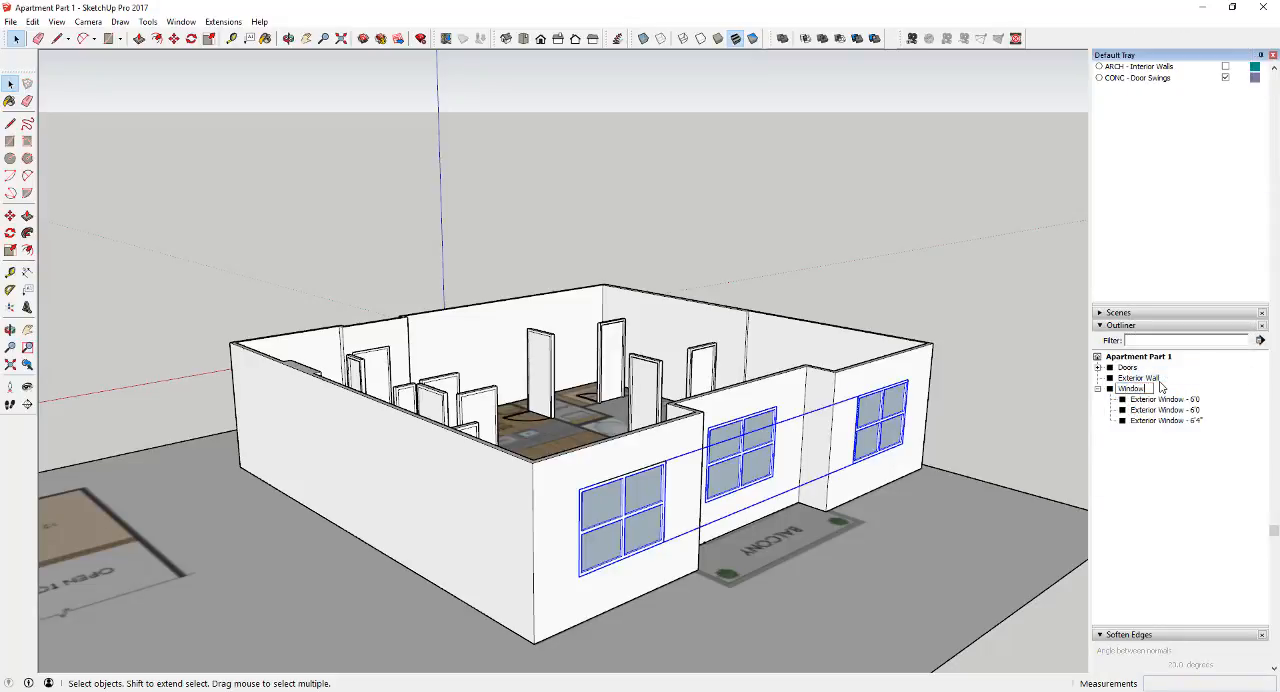
type("s")
key("Return")
Select the Windows group and add a new layer named ARCH - Windows
left_click(1127, 367)
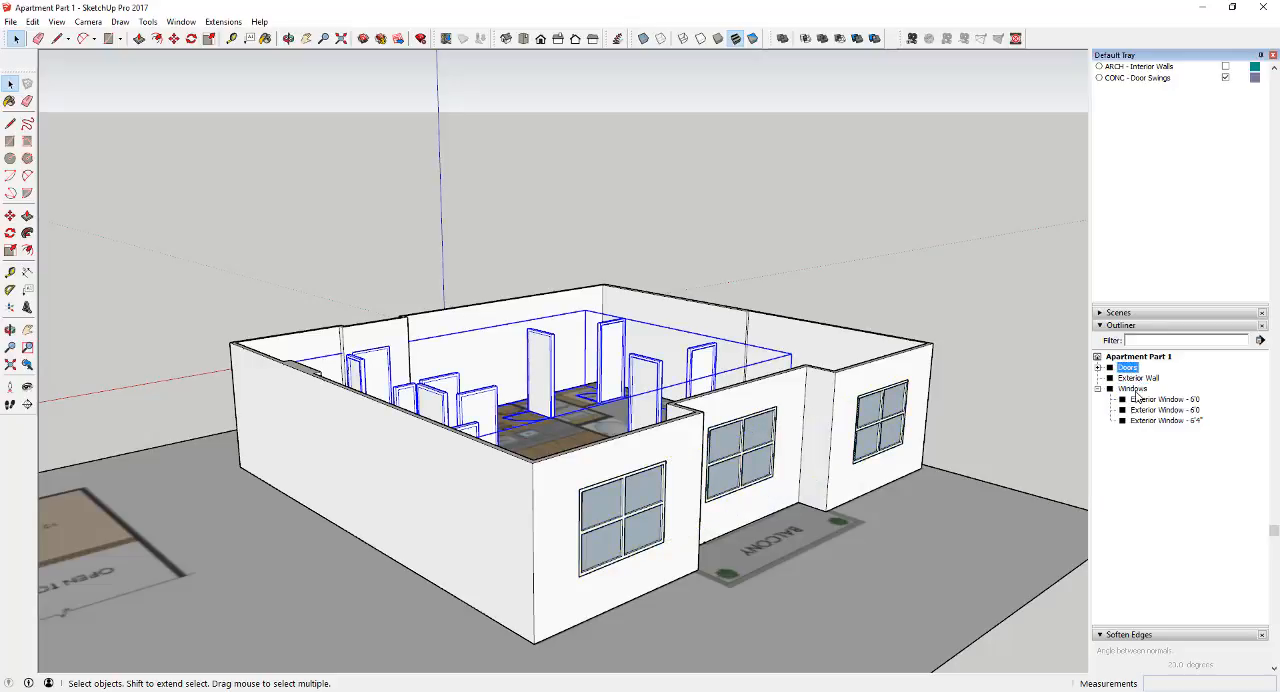
left_click(1134, 388)
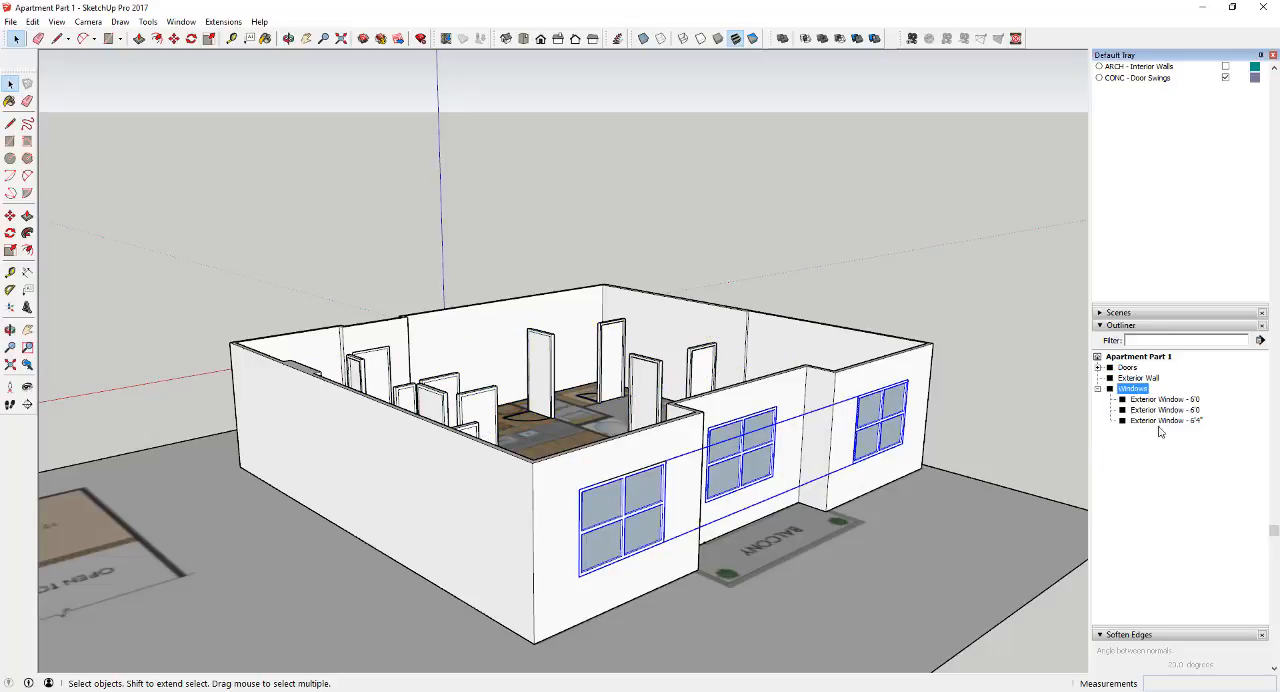
scroll(1207, 213, "up", 3)
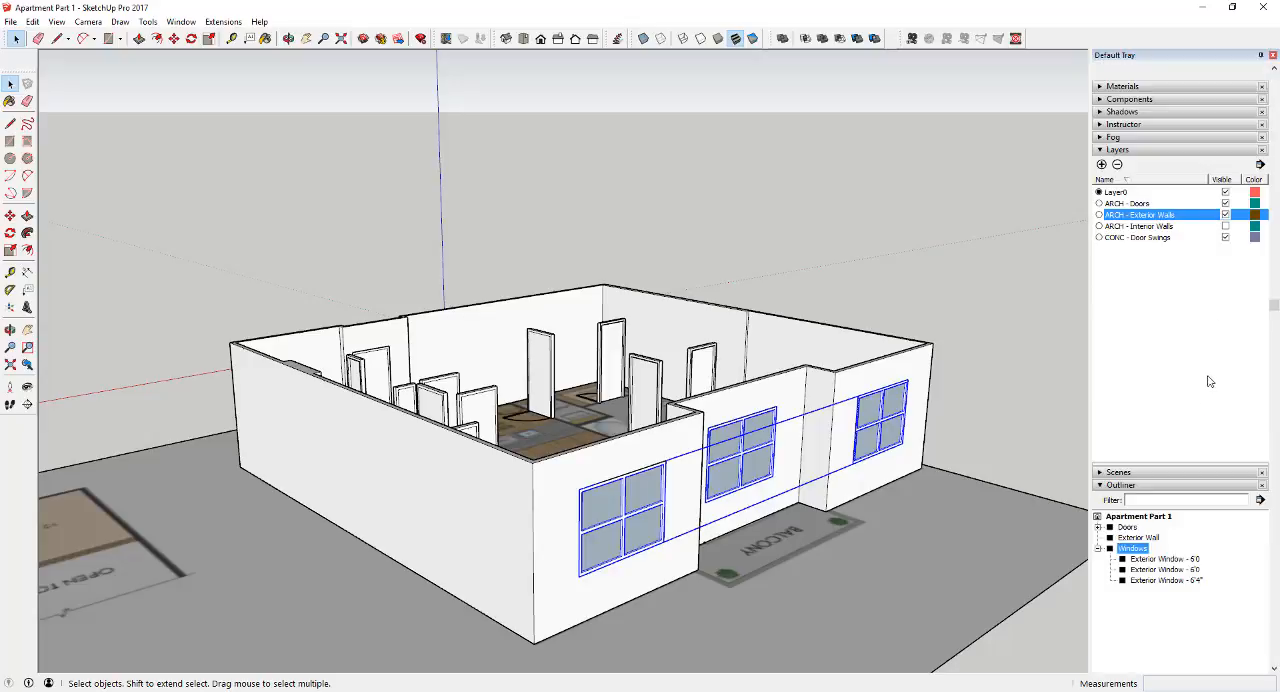
left_click(1106, 150)
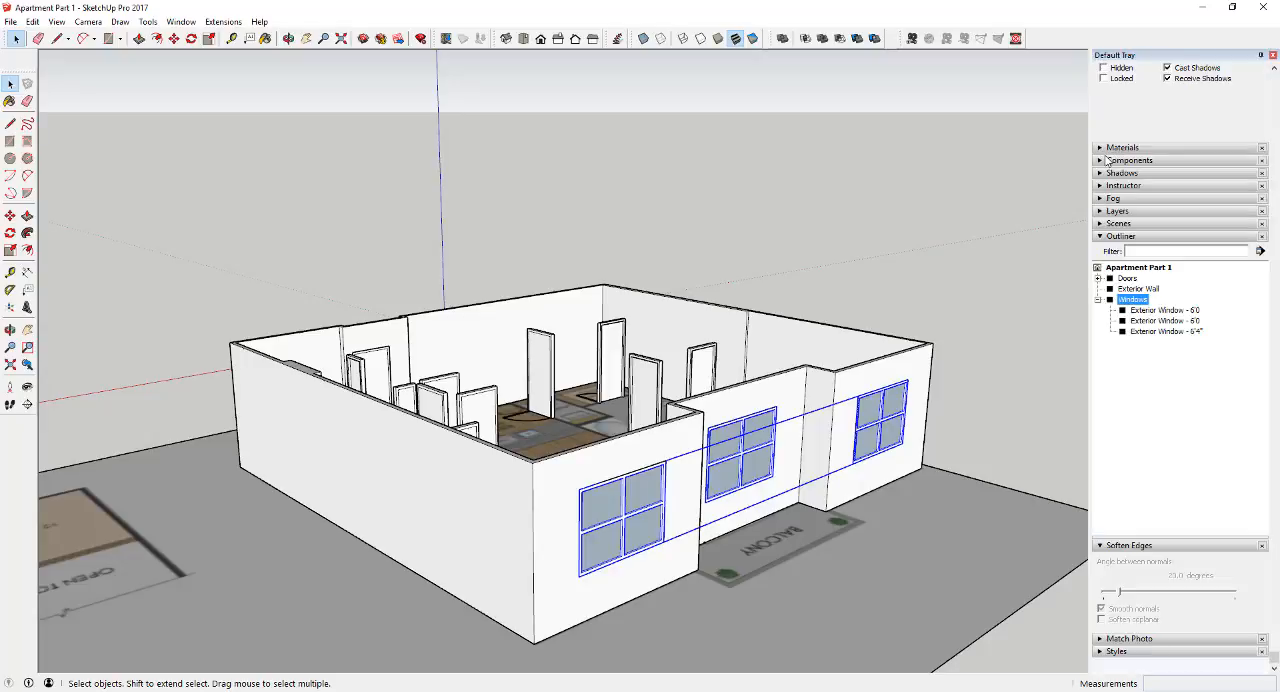
left_click(1100, 211)
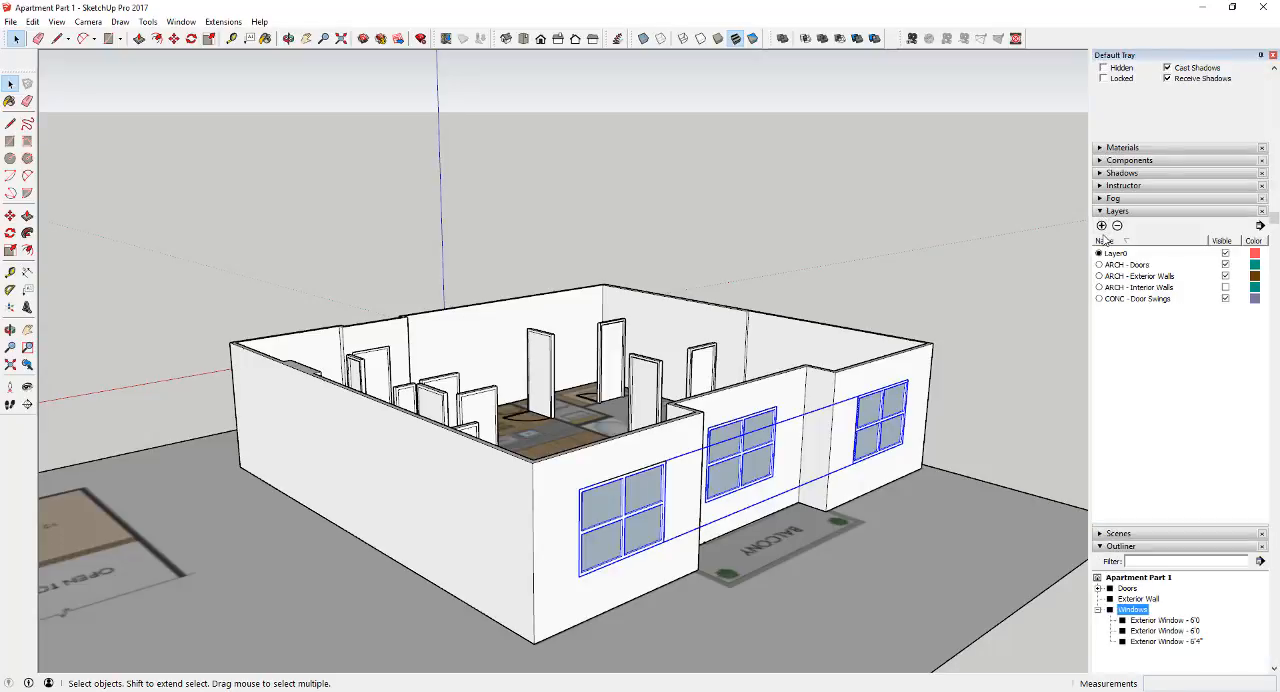
left_click(1102, 225)
type("ARCH - W")
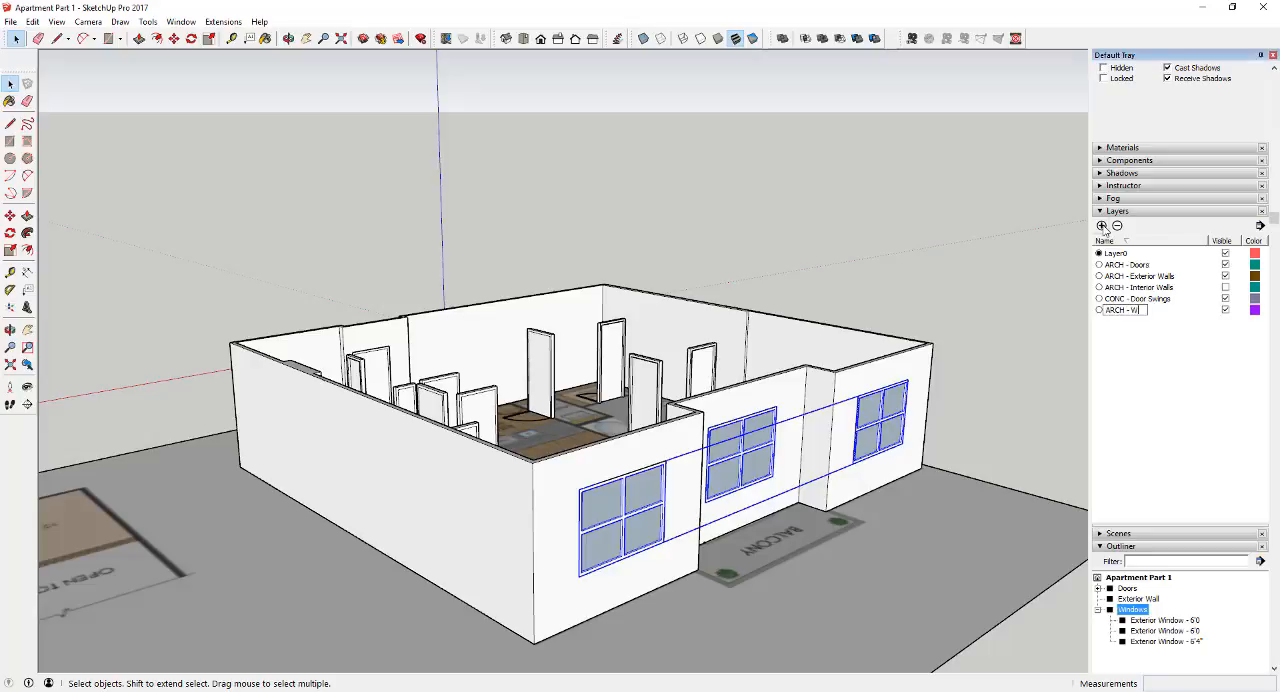
type("indows")
key("Return")
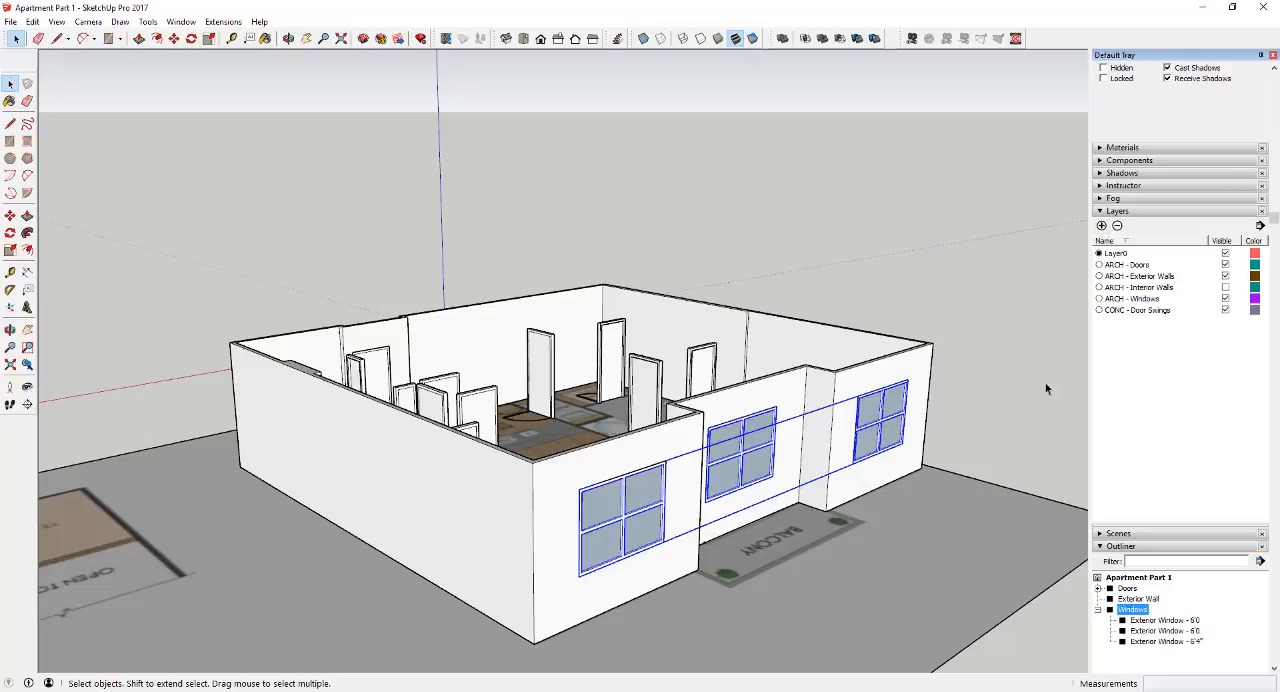
Assign the Windows group to the ARCH - Windows layer
scroll(1158, 216, "up", 2)
left_click(1256, 104)
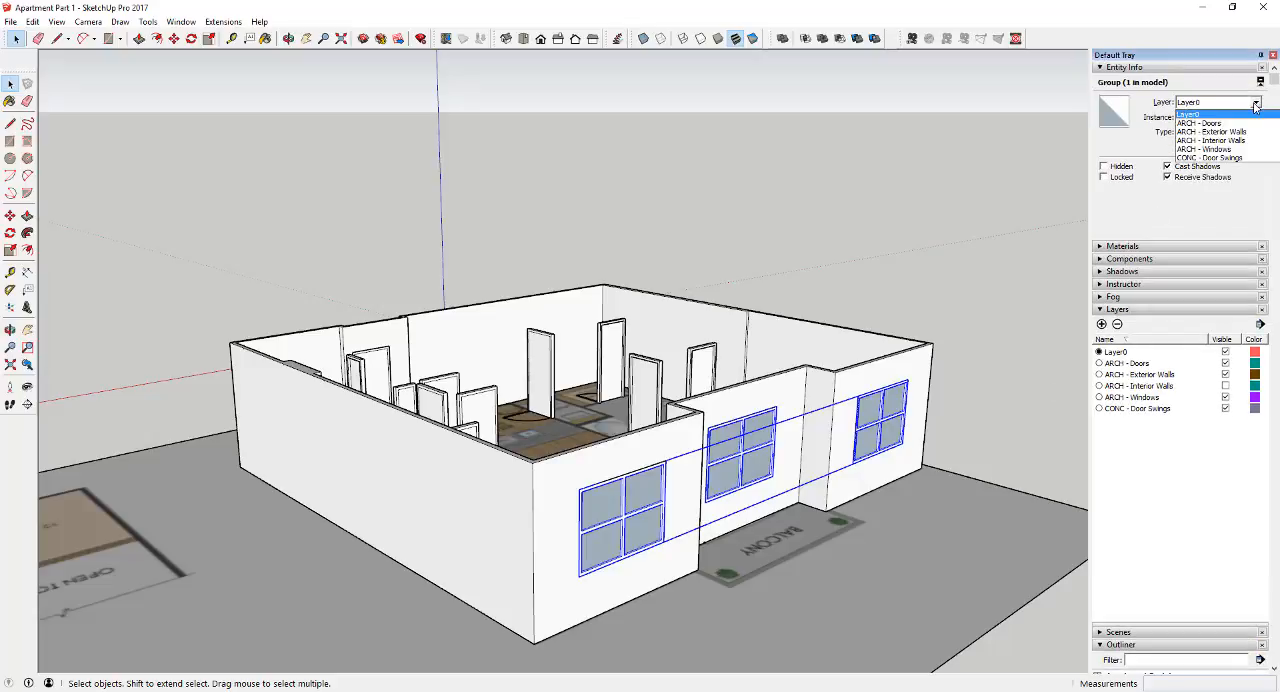
left_click(1224, 150)
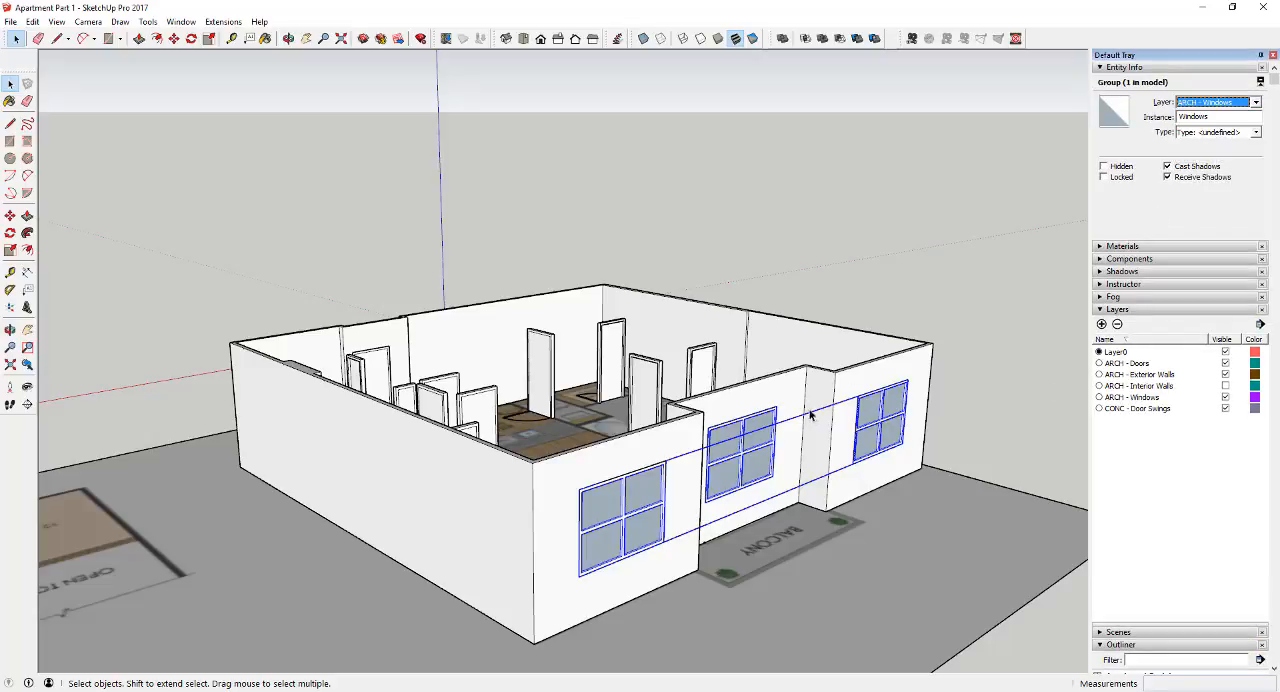
middle_click_drag(813, 417, 962, 404)
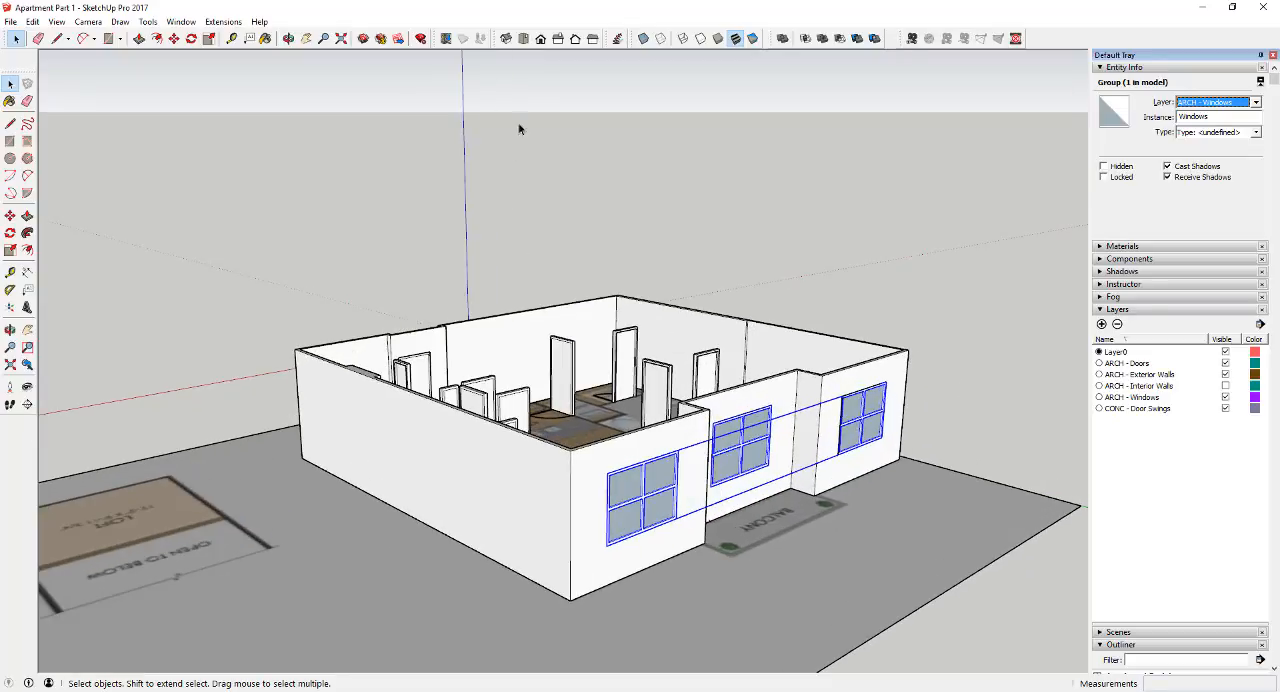
Toggle the ARCH - Doors and ARCH - Exterior Walls layers off and on to check what each contains
left_click(1225, 363)
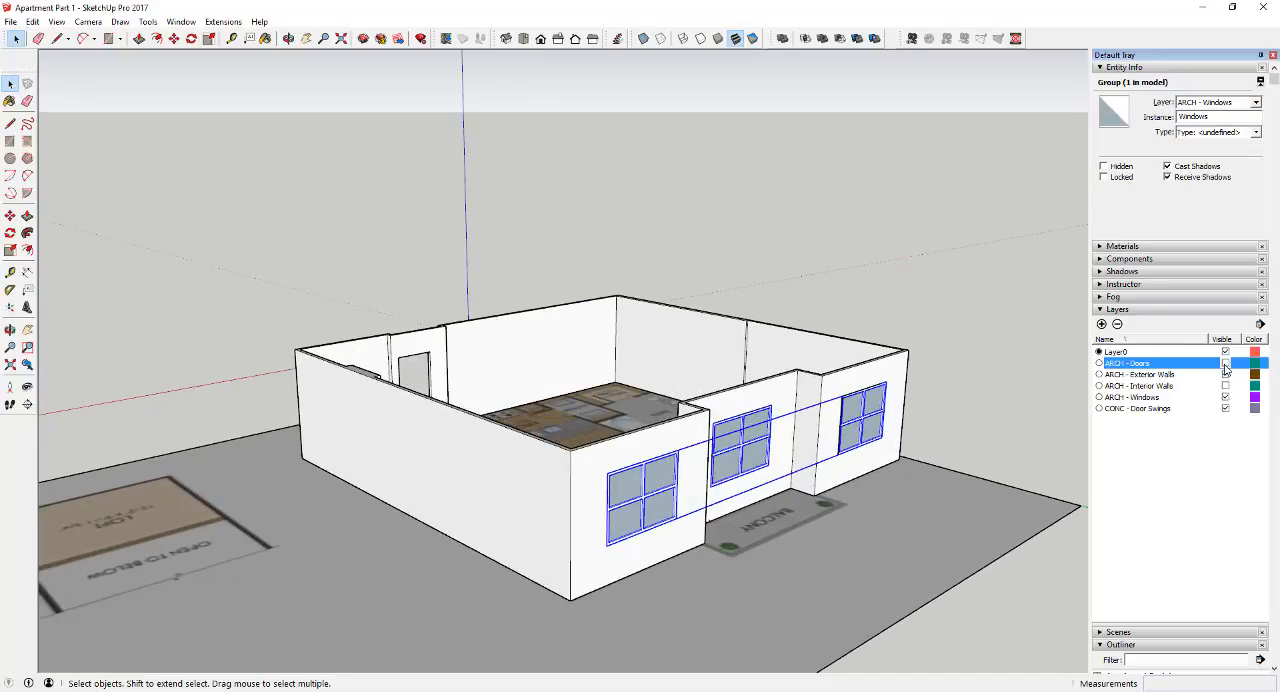
left_click(1225, 363)
left_click(1225, 363)
left_click(1225, 364)
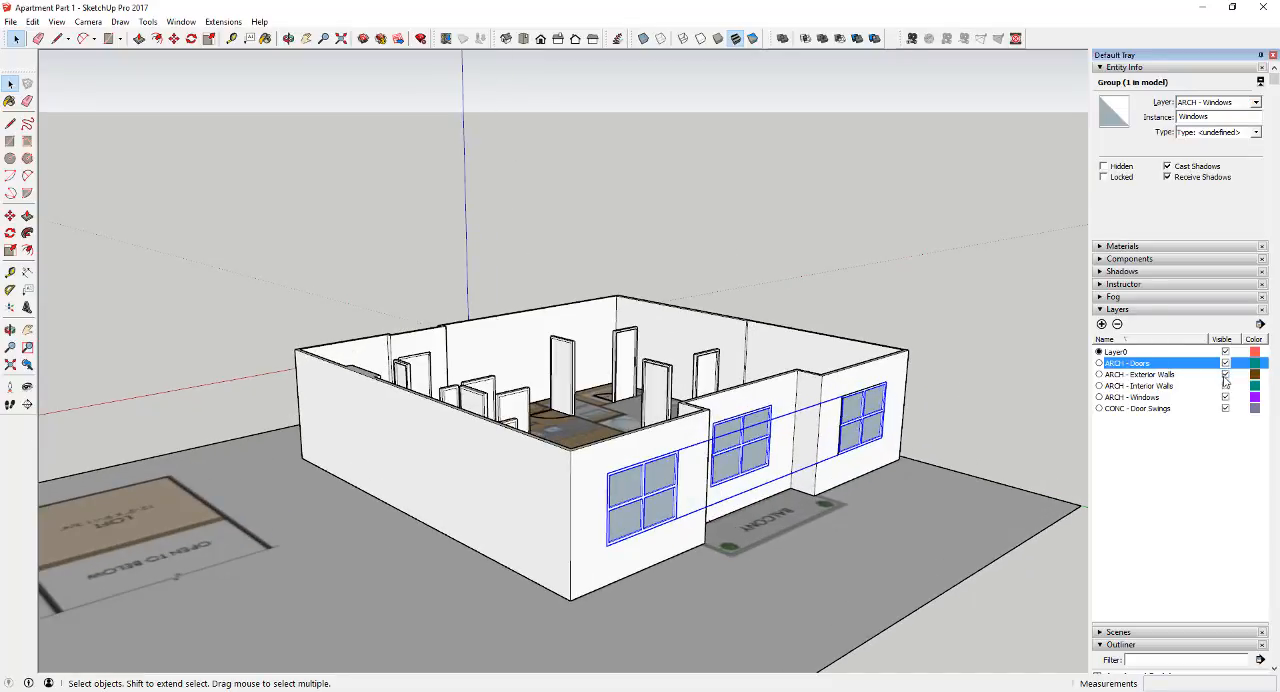
left_click(1225, 375)
left_click(1225, 375)
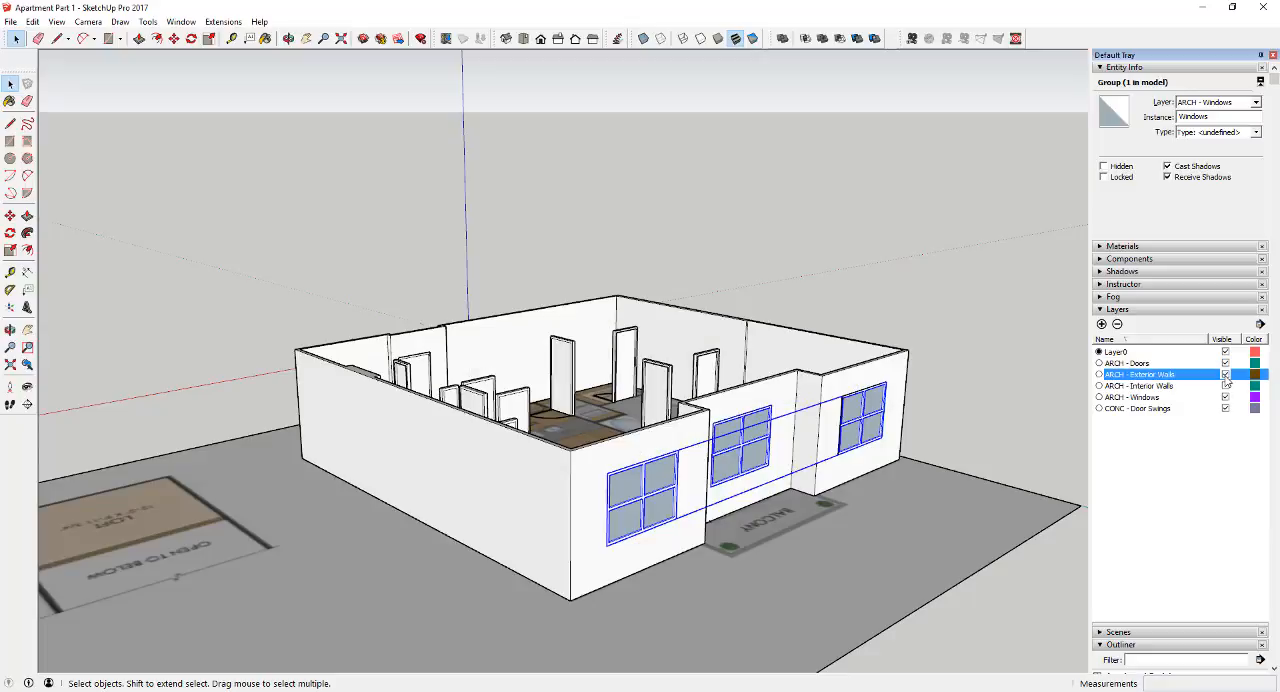
Make the ARCH - Interior Walls layer visible, and check the ARCH - Windows layer by switching it off and on
left_click(1225, 386)
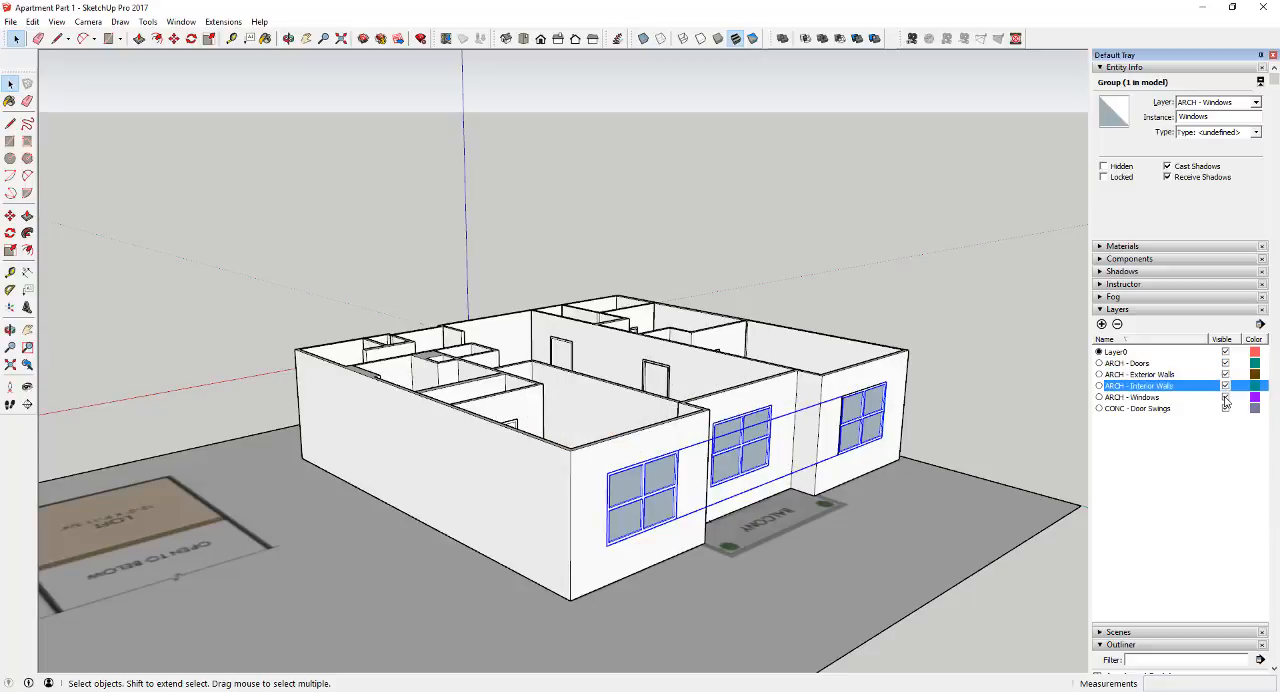
left_click(1225, 397)
left_click(1225, 397)
left_click(1225, 408)
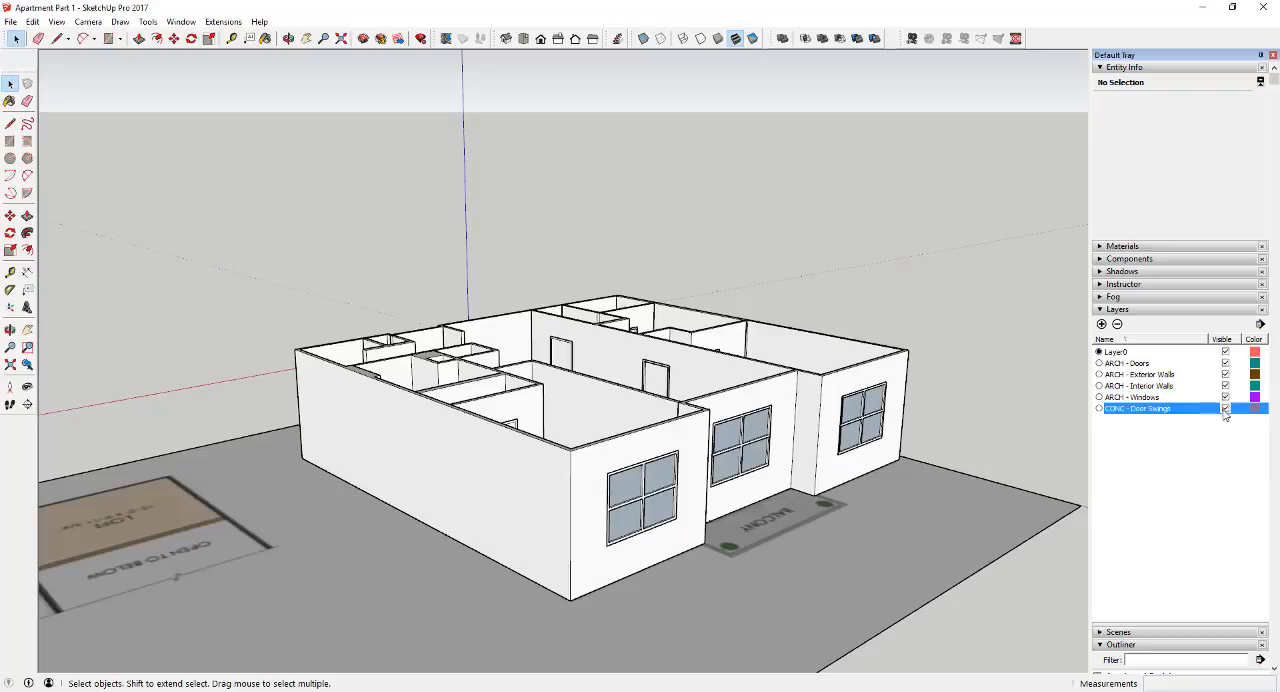
Place a horizontal section plane that cuts down through the apartment's walls, doors and windows
middle_click_drag(807, 404, 591, 437)
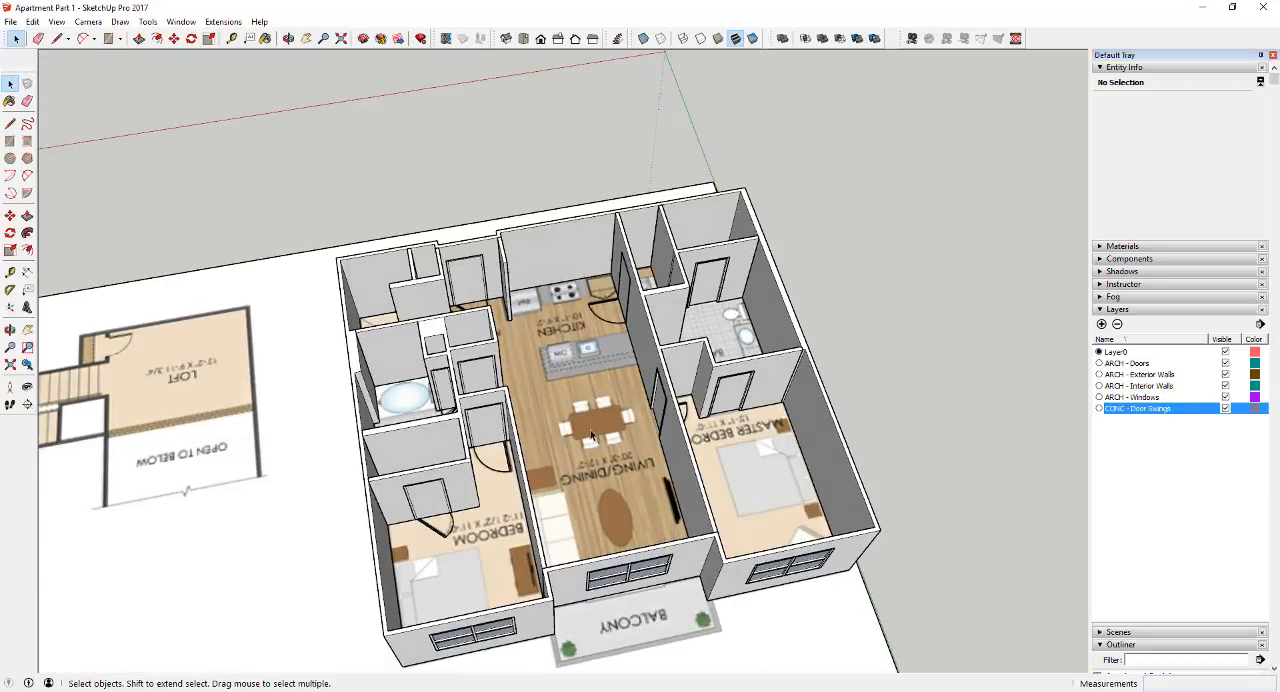
scroll(77, 301, "down", 1)
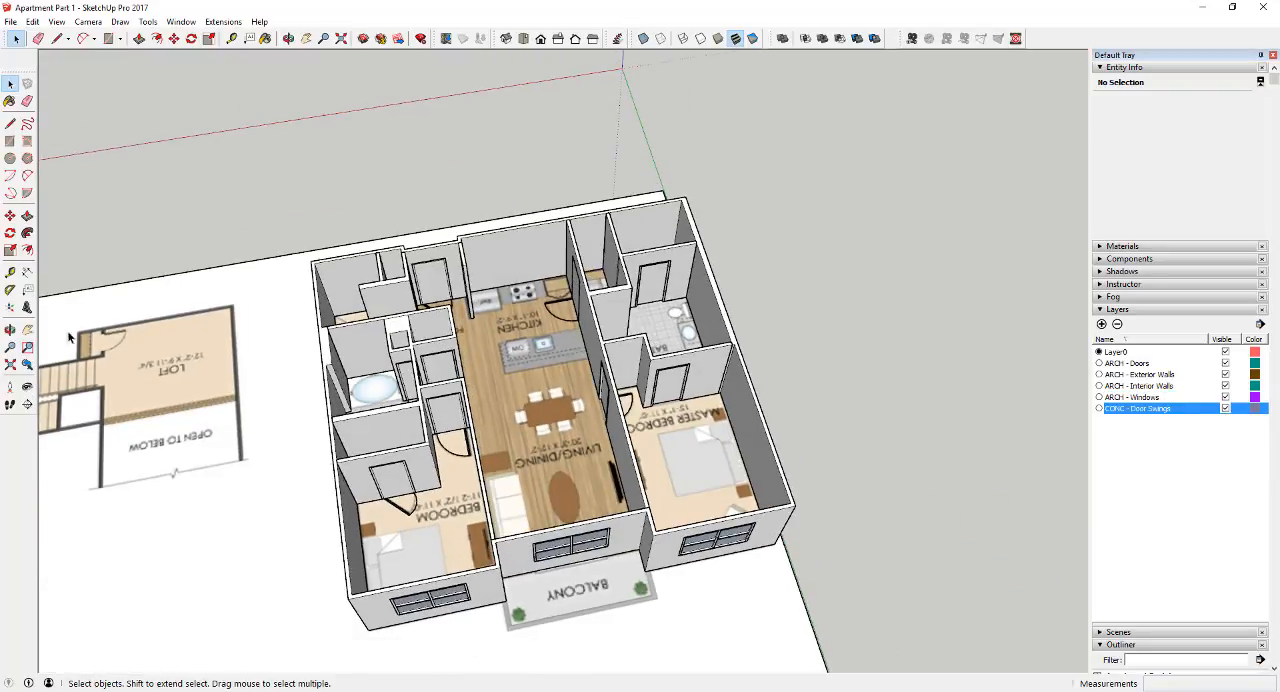
left_click(27, 404)
middle_click_drag(420, 450, 538, 470)
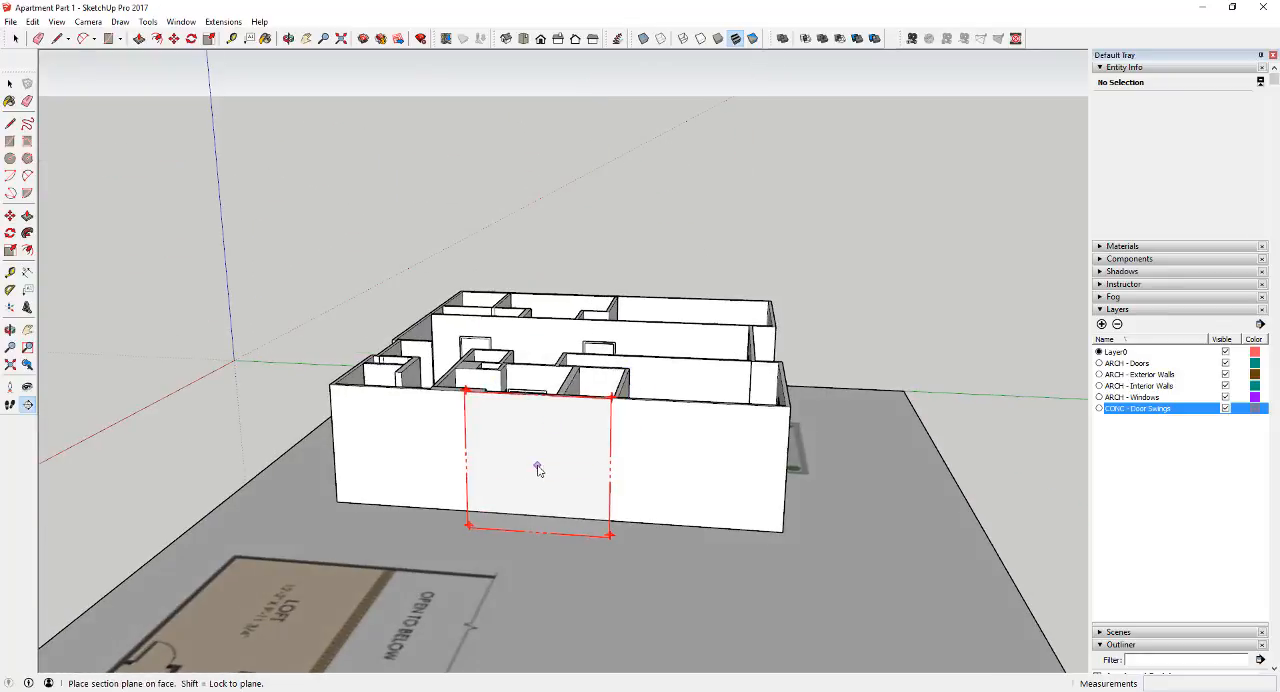
left_click(577, 463)
middle_click_drag(668, 463, 660, 560)
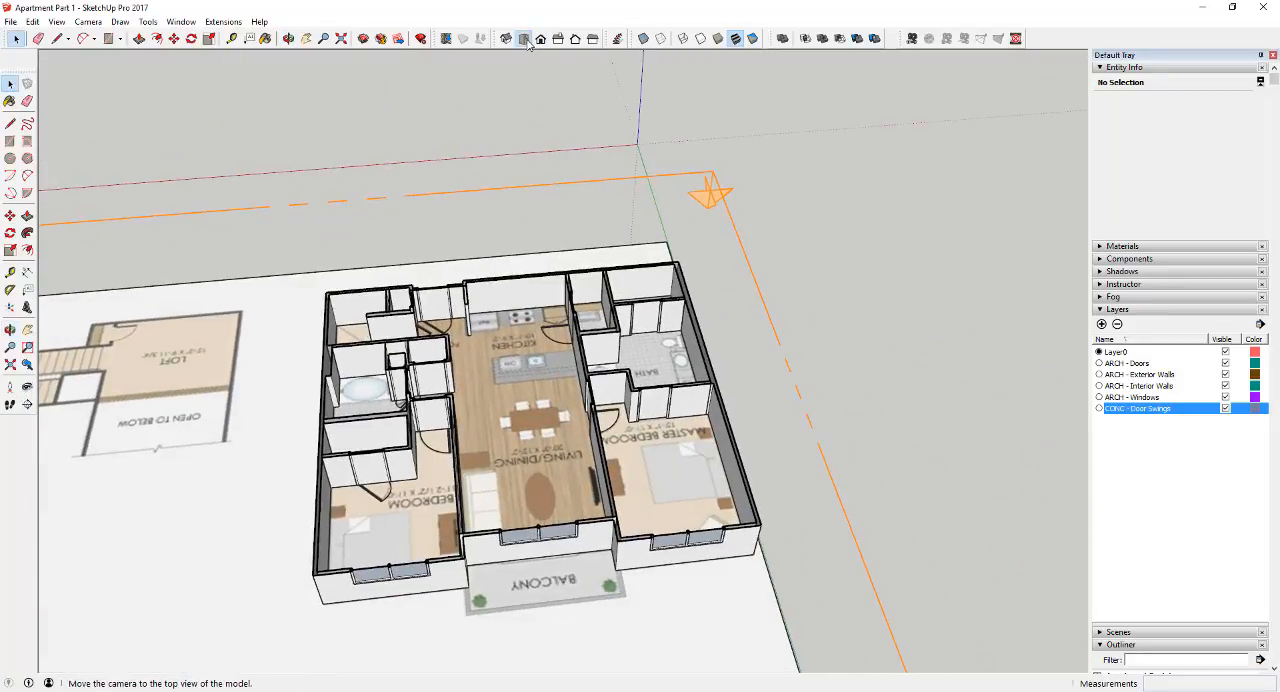
Show the sectioned apartment from the top in parallel projection
left_click(525, 40)
left_click(88, 21)
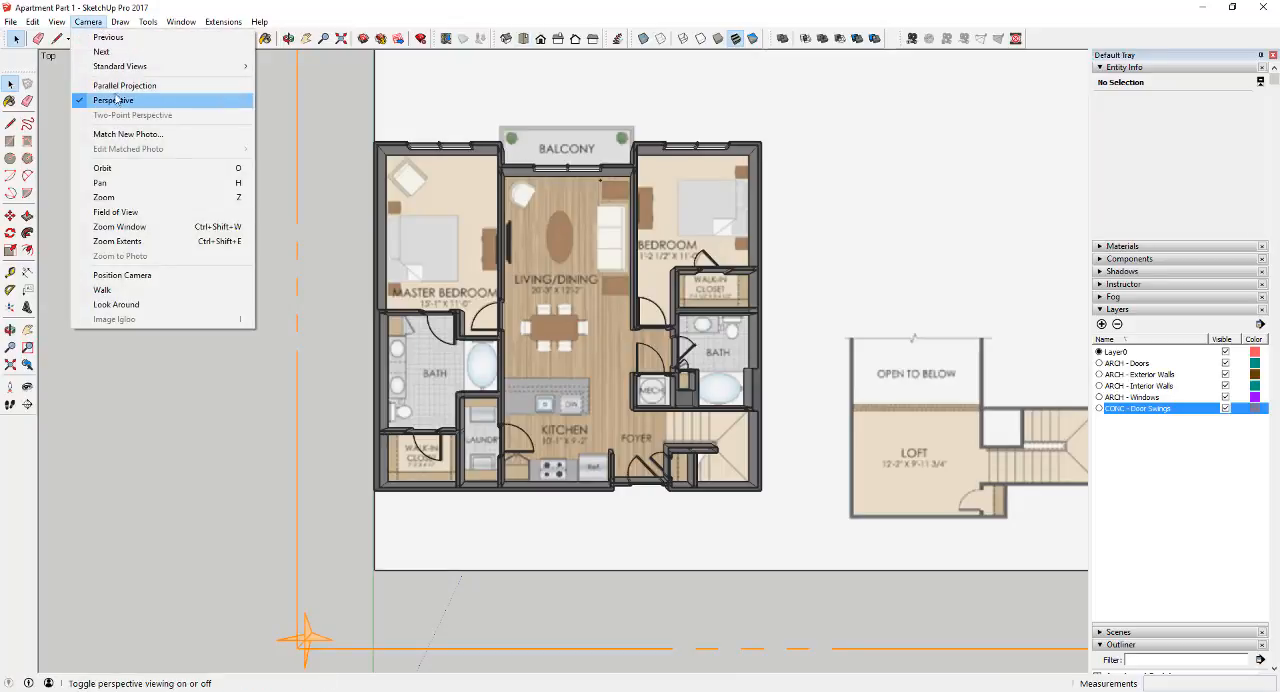
left_click(116, 100)
Erase the stray dashed guide line beside the living room window
scroll(608, 275, "up", 3)
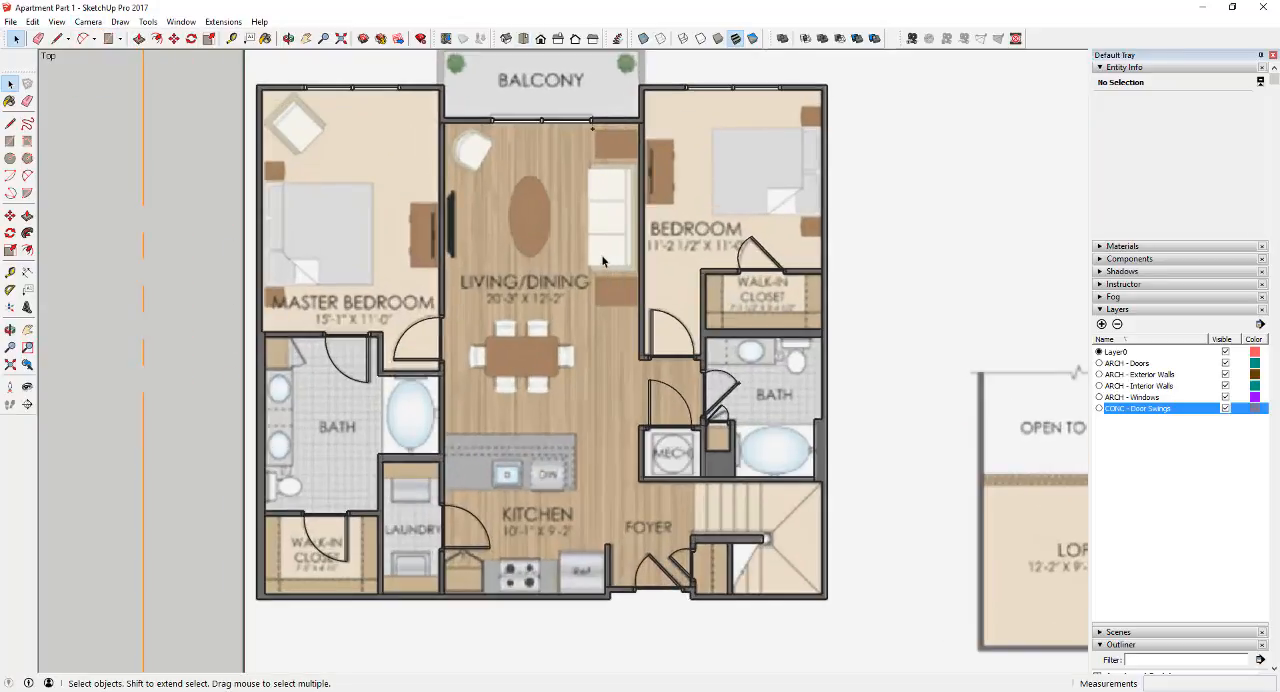
scroll(562, 104, "up", 10)
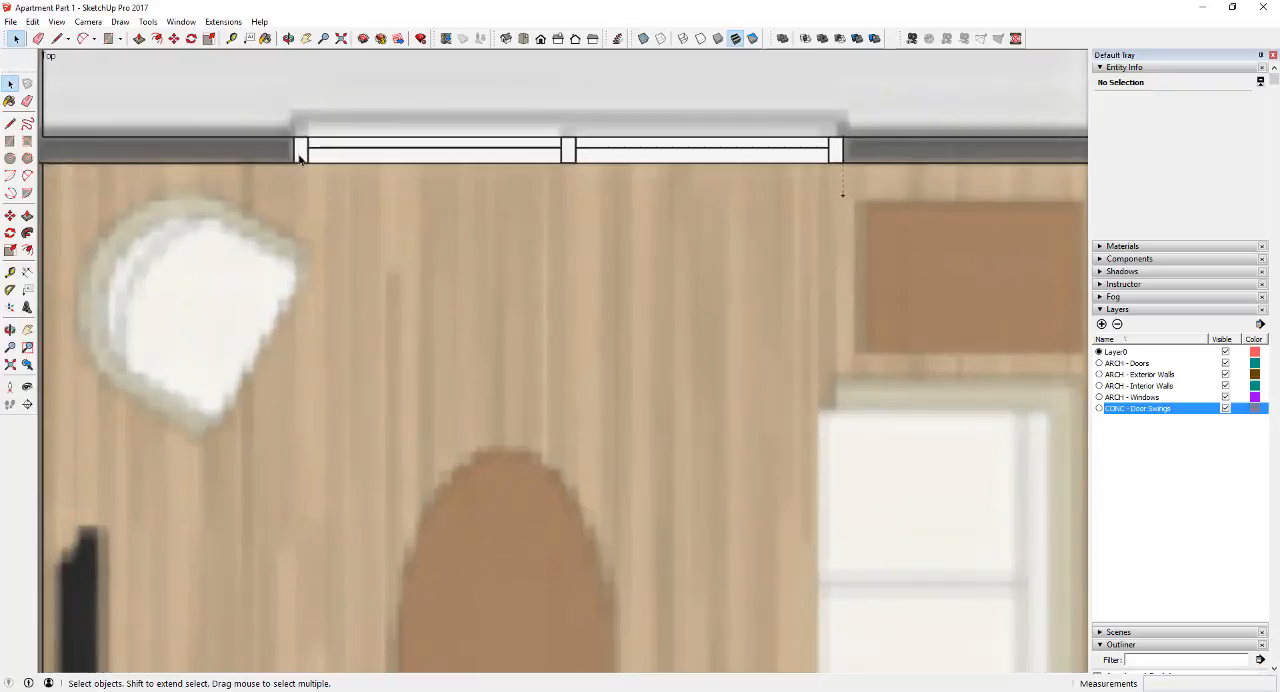
key("e")
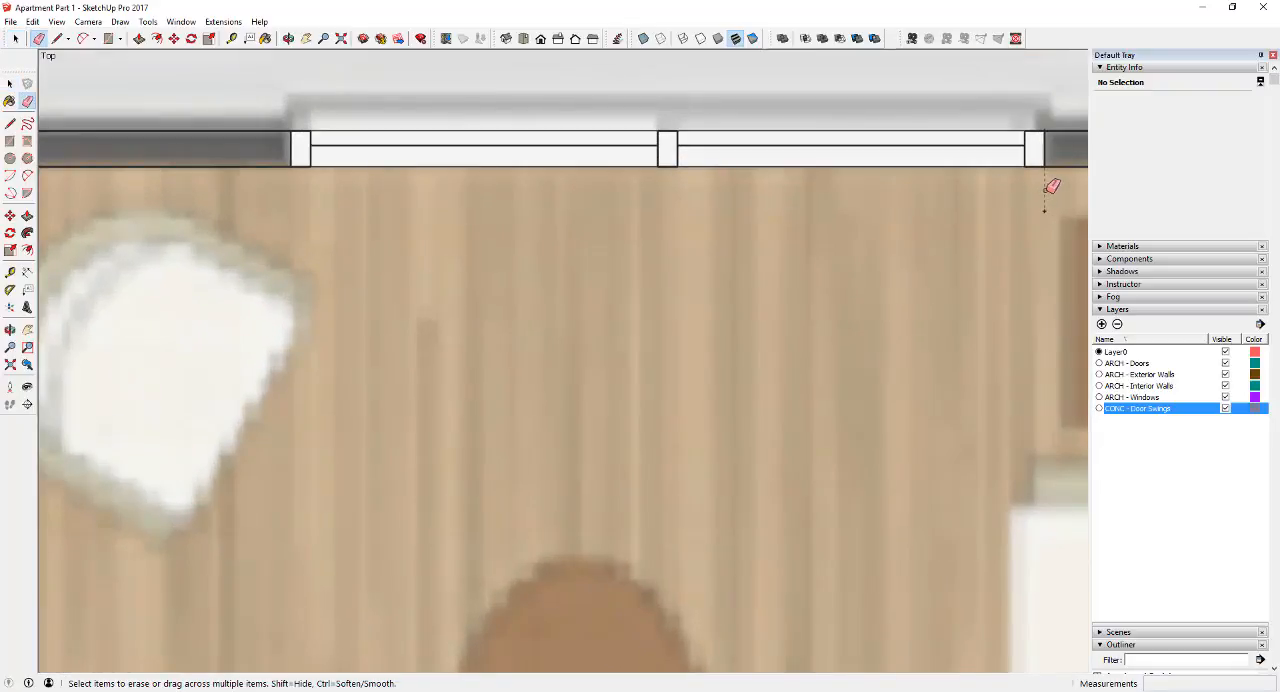
key("space")
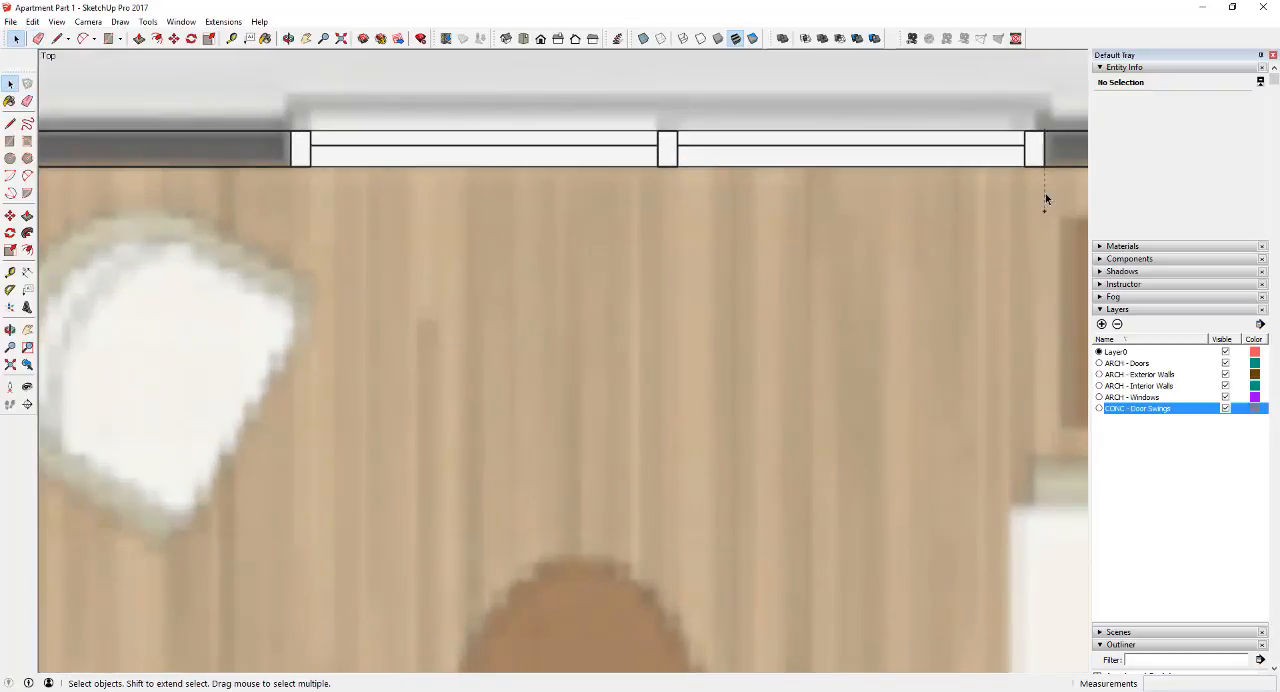
left_click(1045, 194)
left_click(1045, 194)
key("e")
key("space")
scroll(880, 207, "down", 4)
scroll(829, 203, "down", 6)
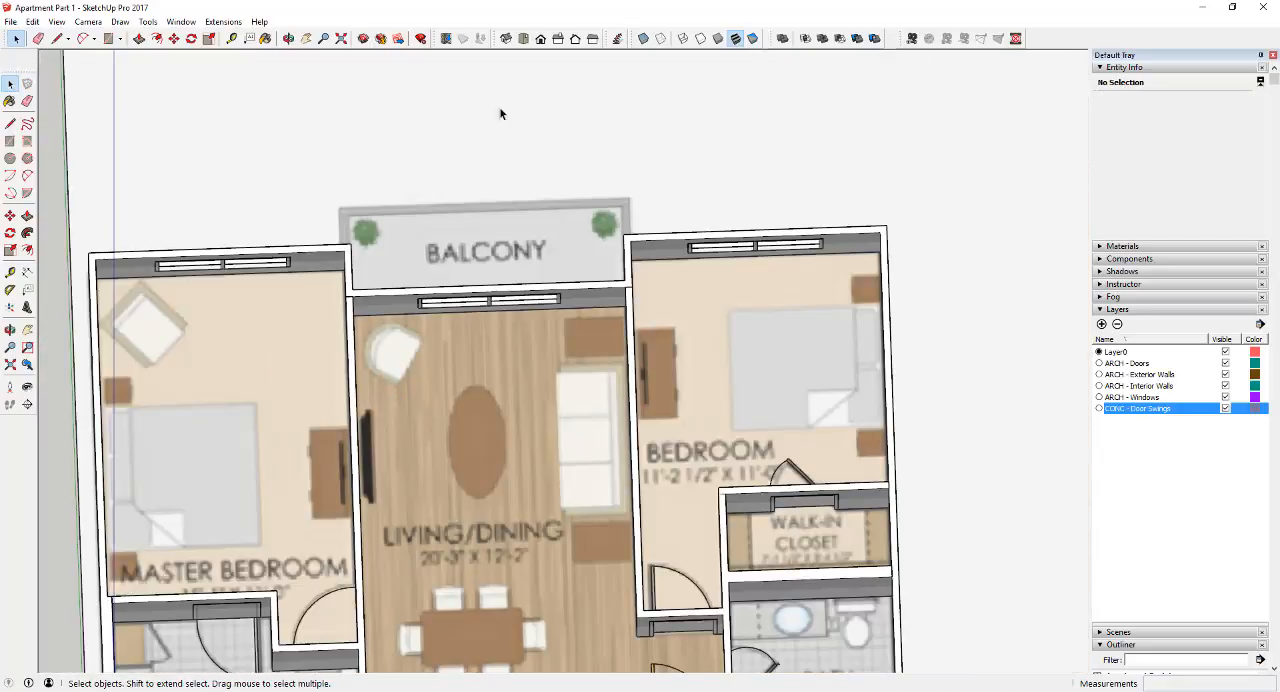
Reactivate the section plane's cut and return to the top view
middle_click_drag(500, 114, 467, 443)
scroll(467, 443, "down", 3)
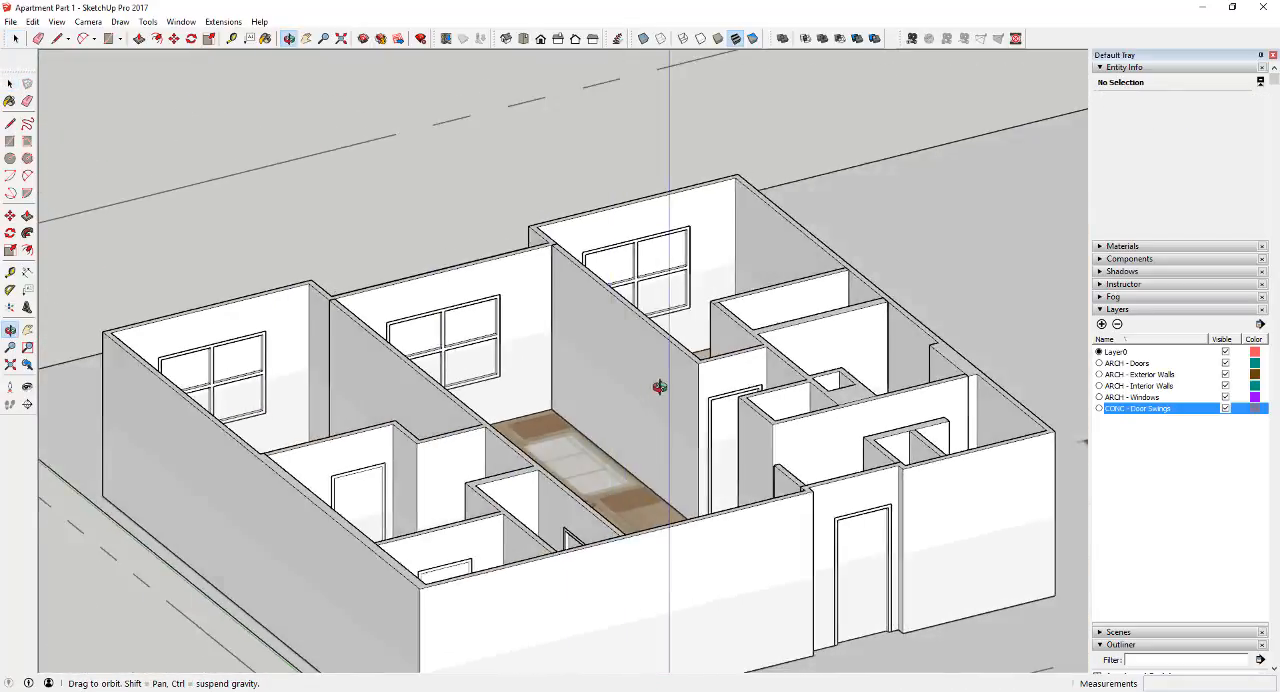
middle_click_drag(663, 374, 411, 280)
right_click(400, 279)
left_click(460, 345)
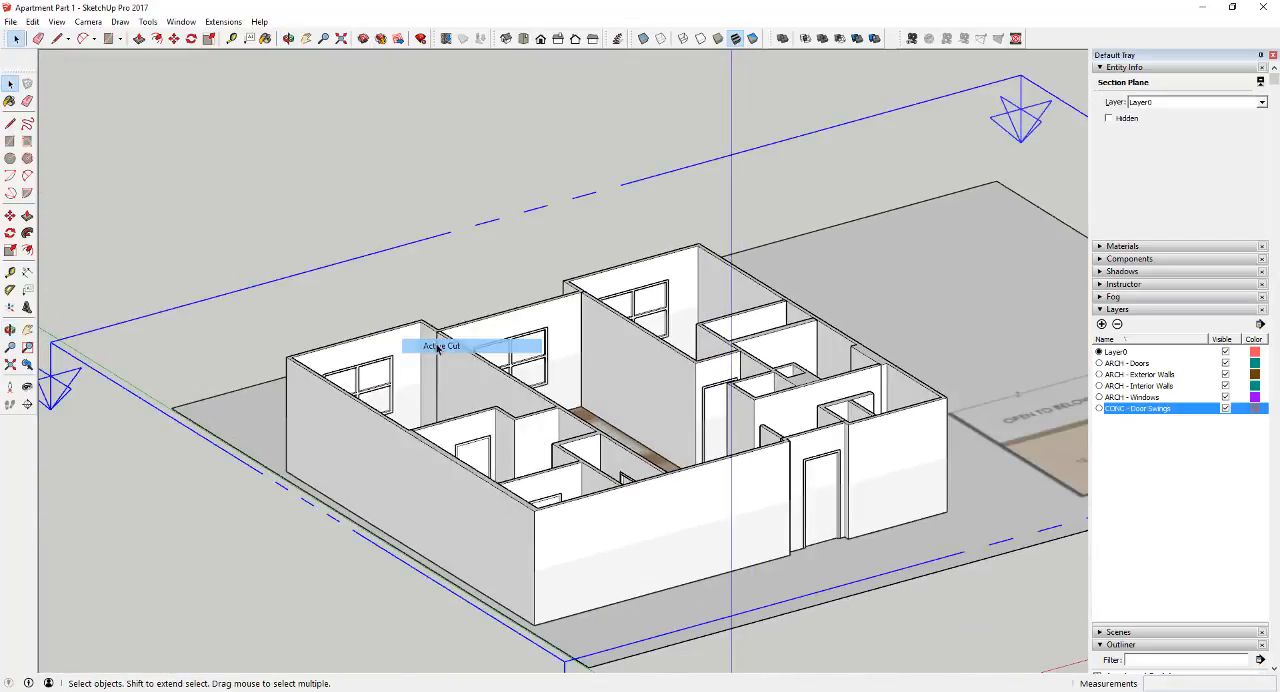
left_click(523, 38)
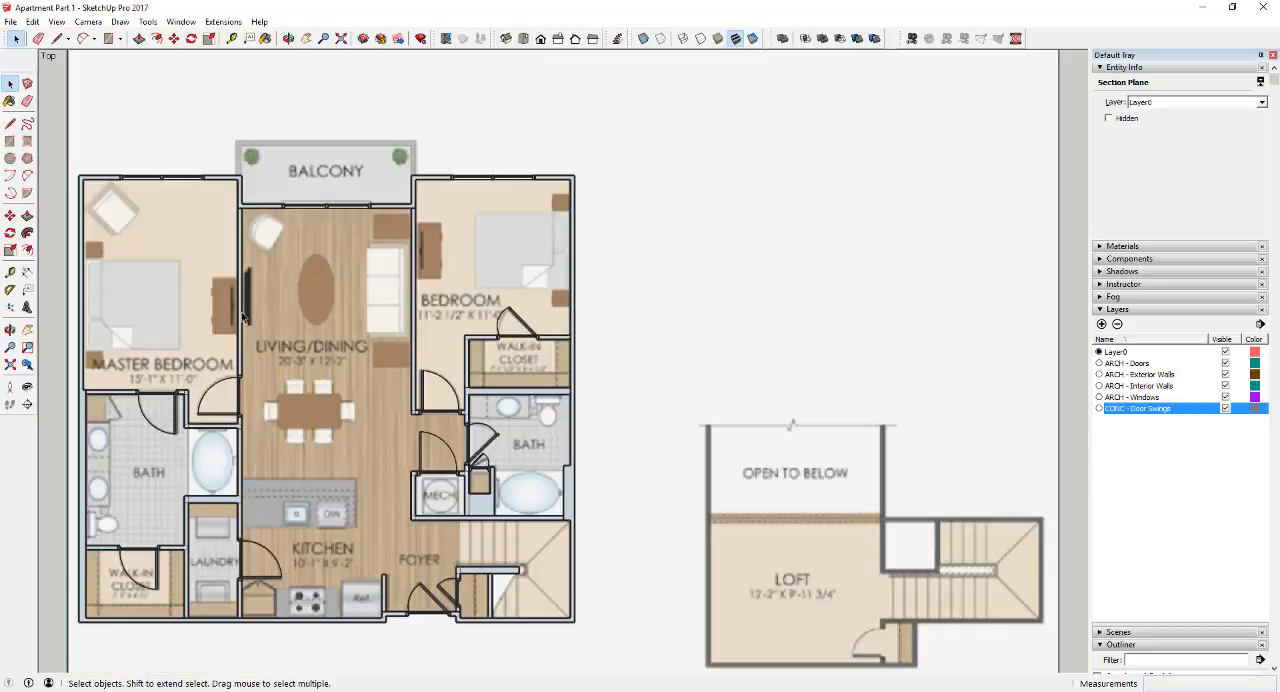
Examine the sectioned walls, doors and balcony-side windows against the floor plan image
scroll(436, 401, "up", 5)
scroll(600, 430, "down", 3)
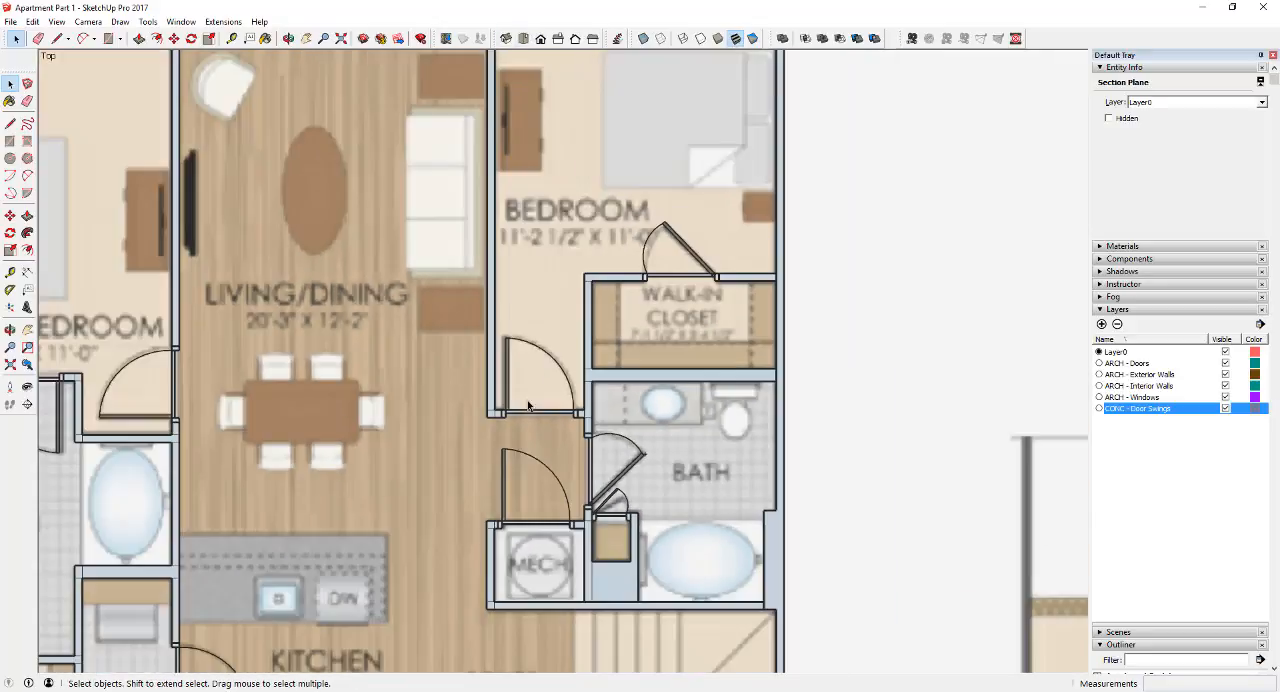
scroll(751, 464, "up", 3)
scroll(751, 464, "down", 3)
scroll(360, 163, "up", 6)
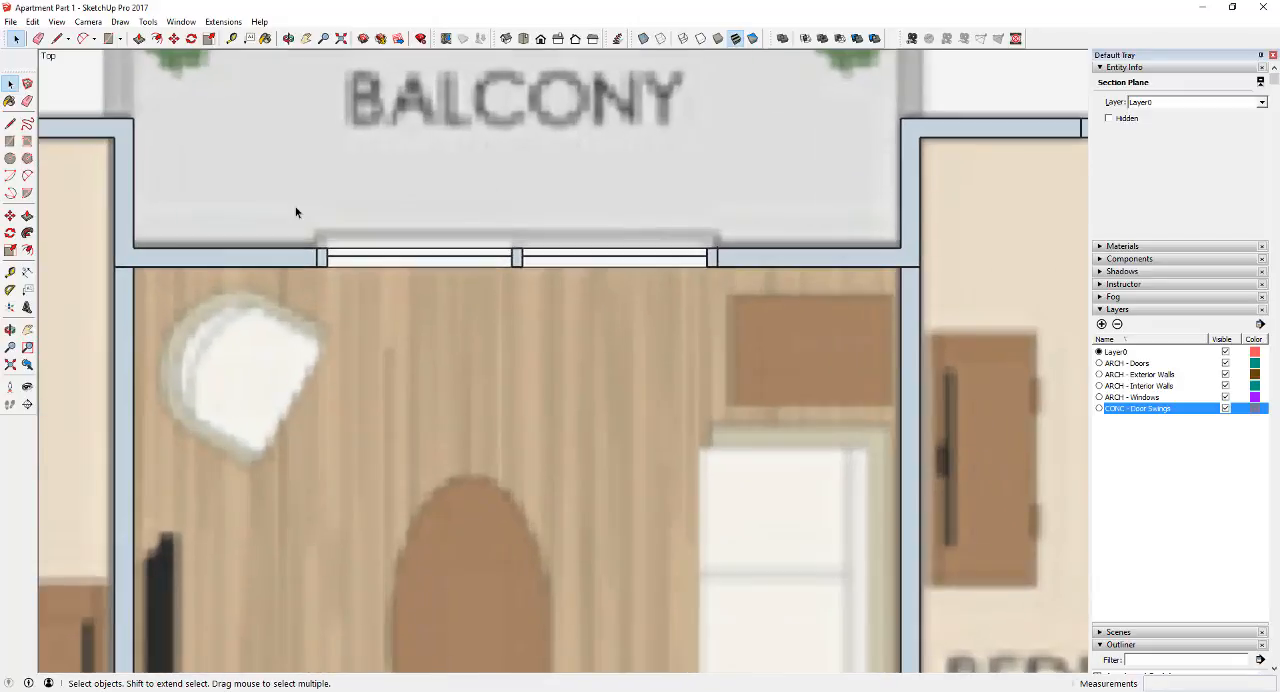
scroll(718, 287, "down", 8)
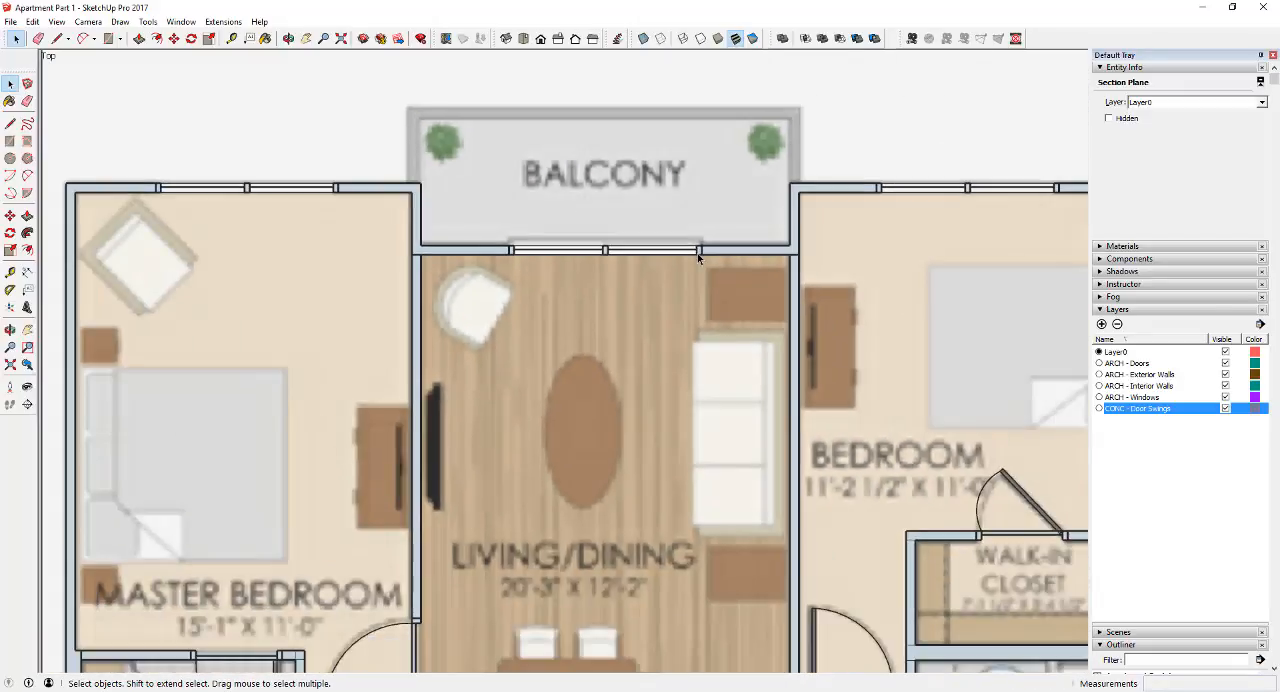